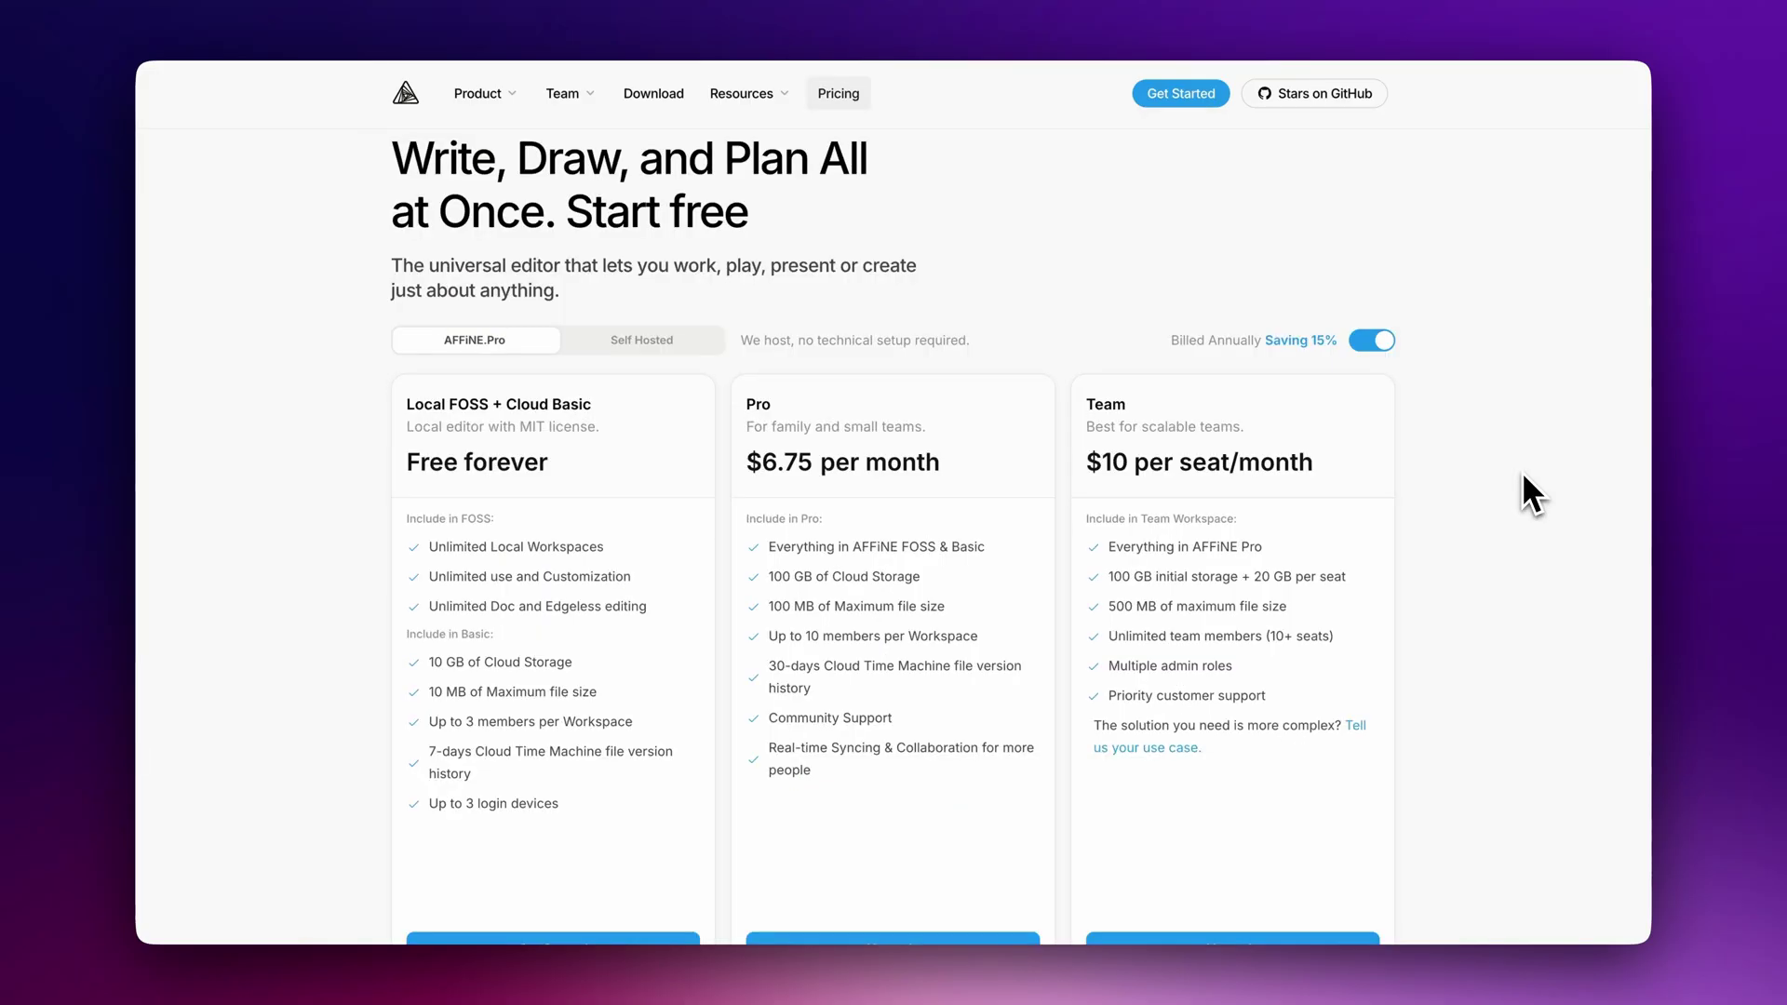
Open the 'Docker Compose [Recommend]' self-hosting guide and scroll through its setup steps
scroll(1523, 475, "down", 2)
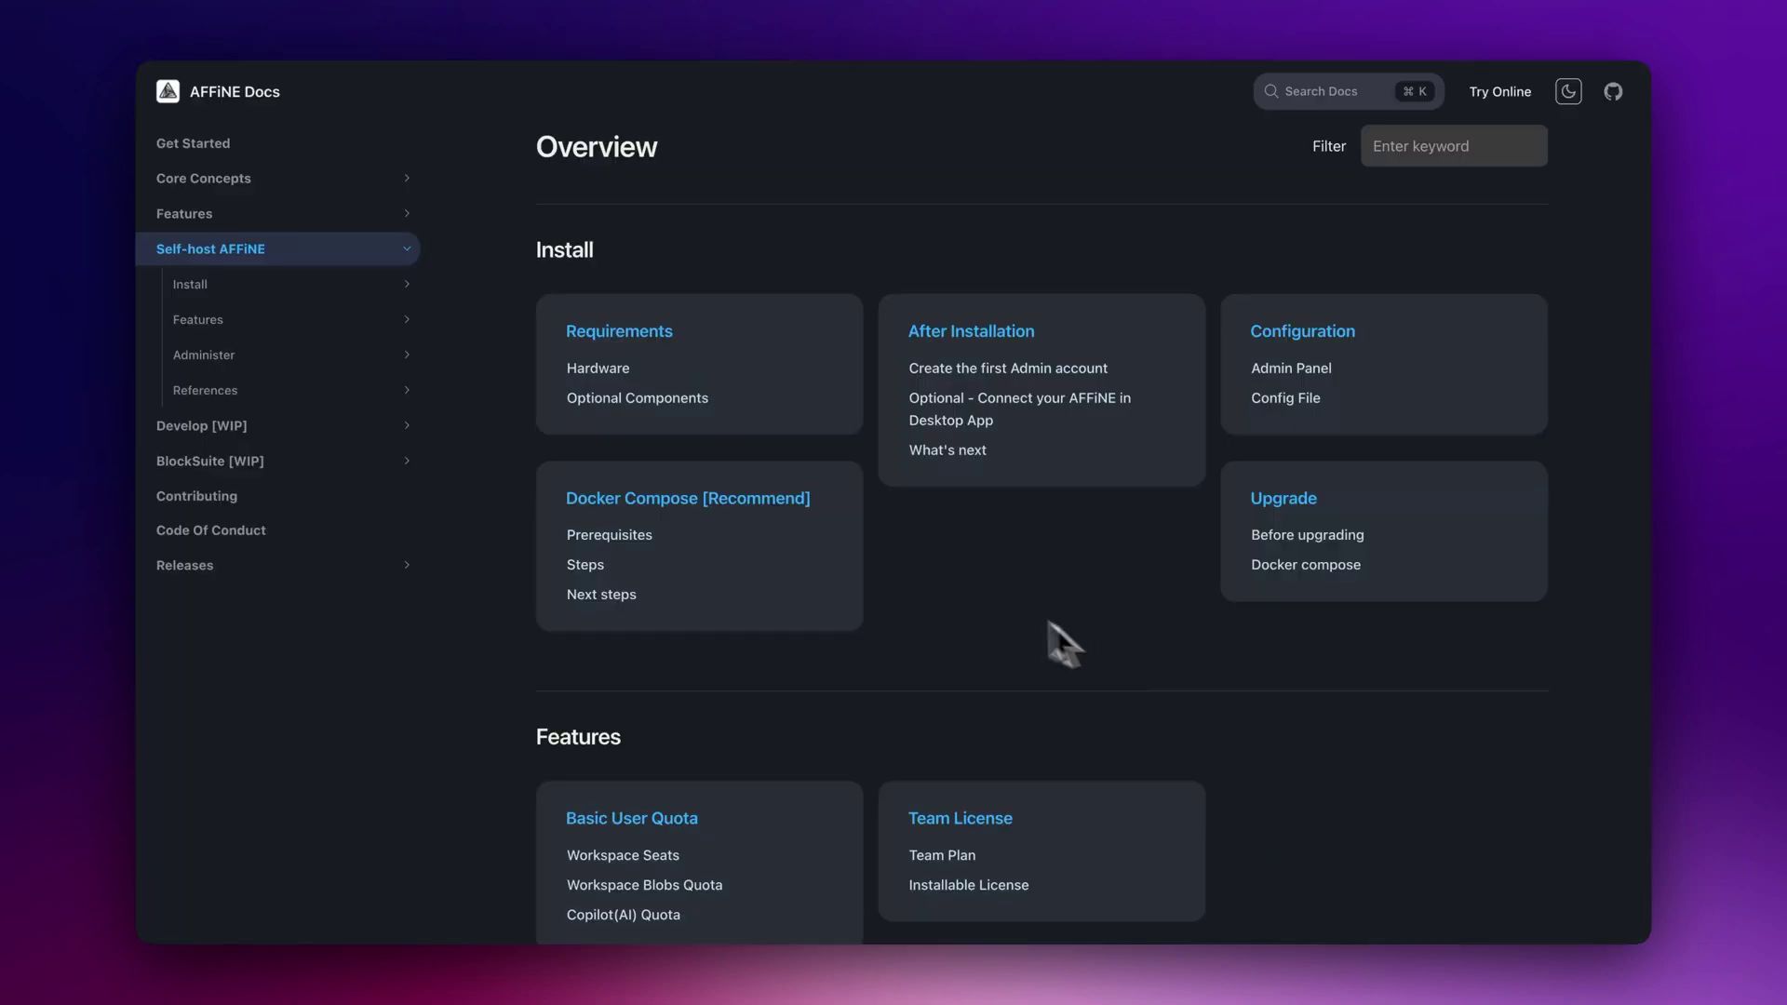
left_click(793, 499)
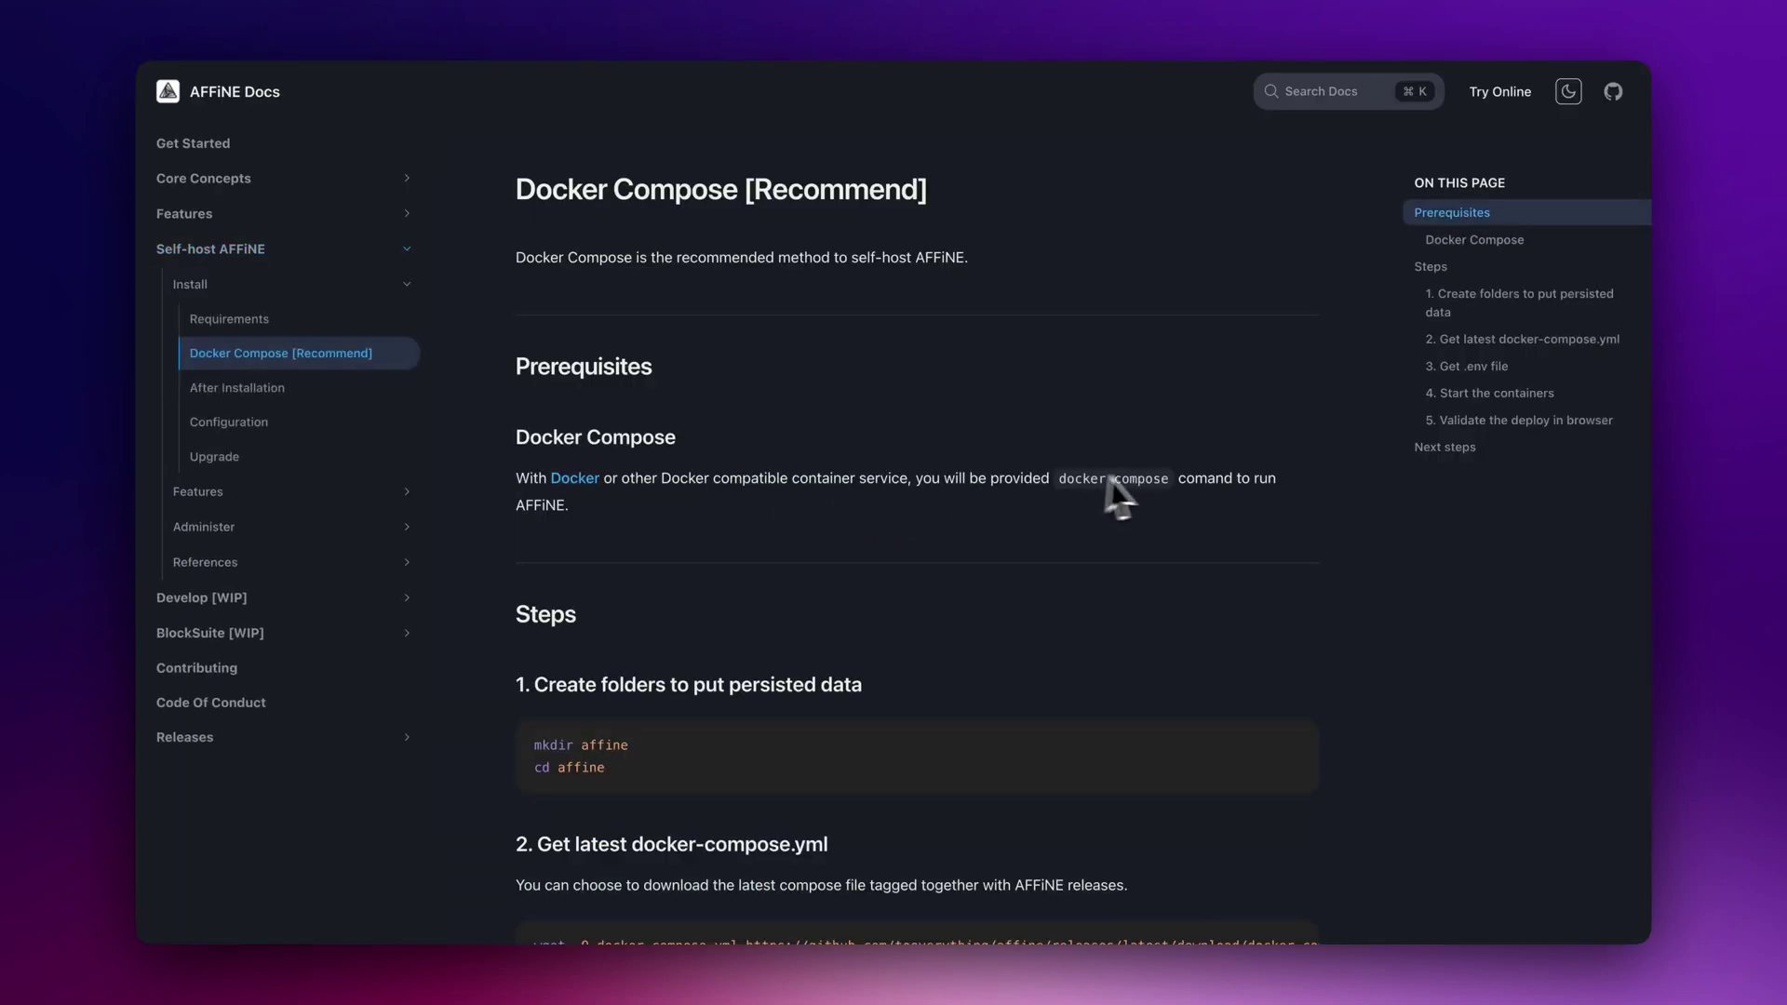
scroll(1252, 442, "down", 4)
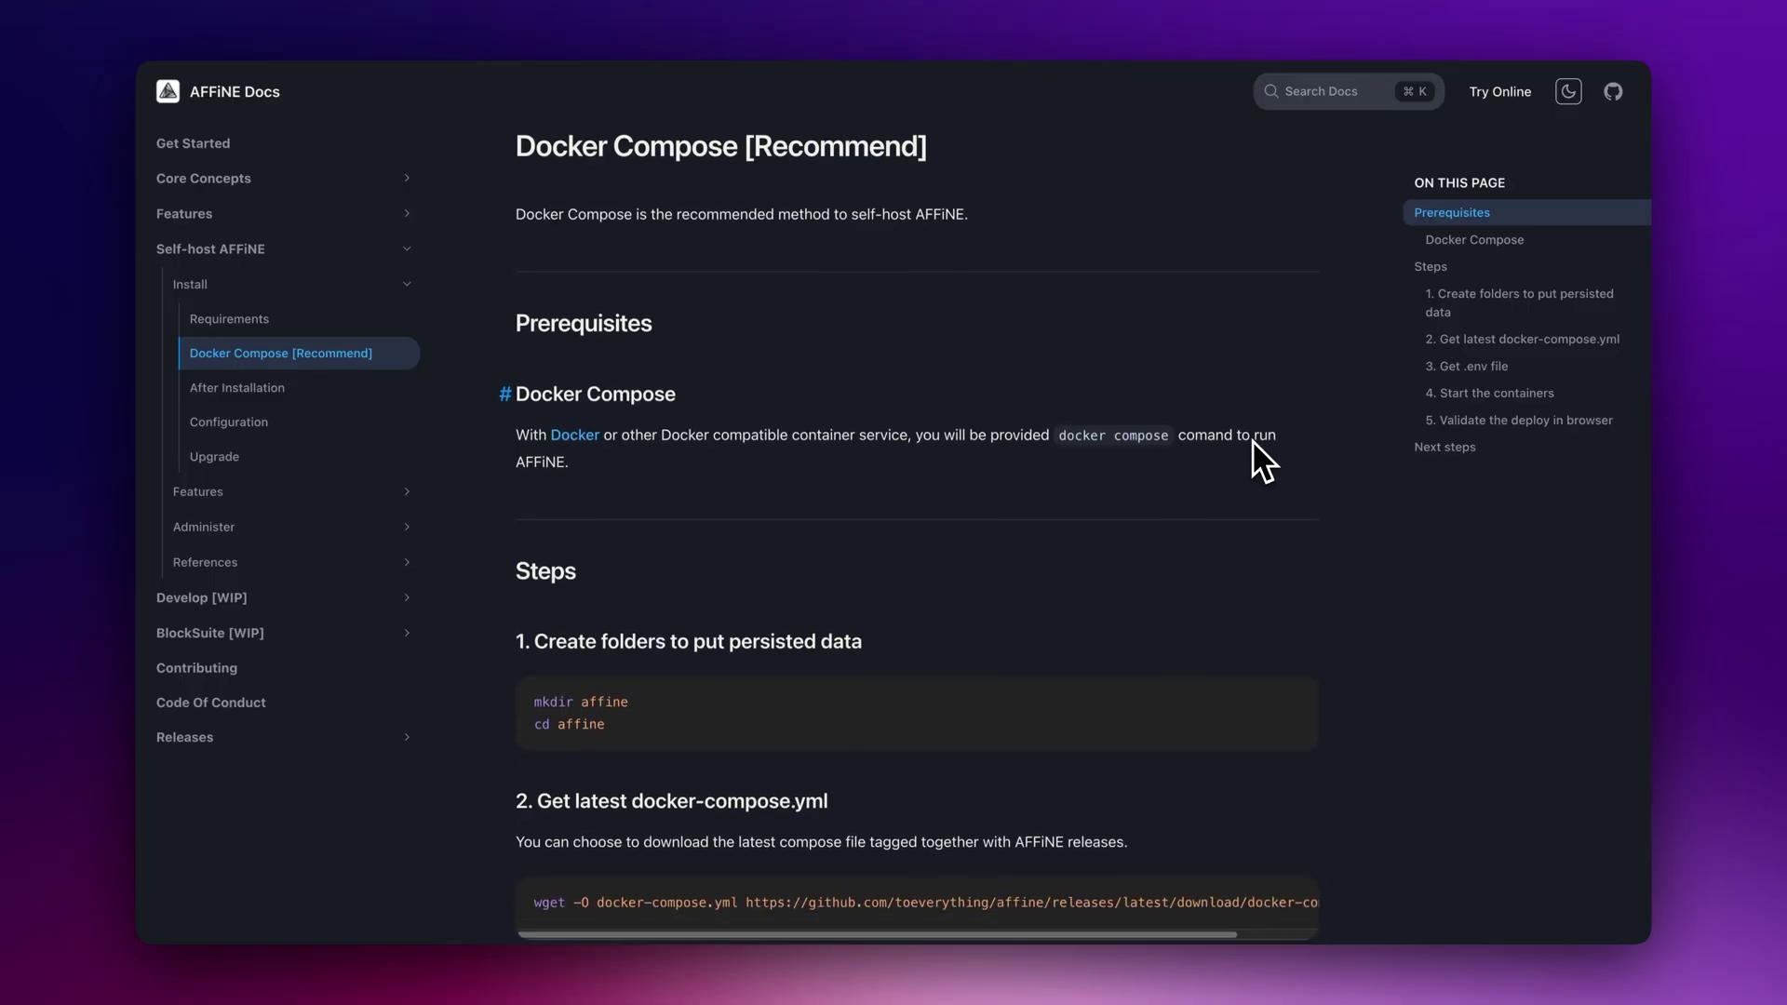
scroll(1252, 442, "down", 3)
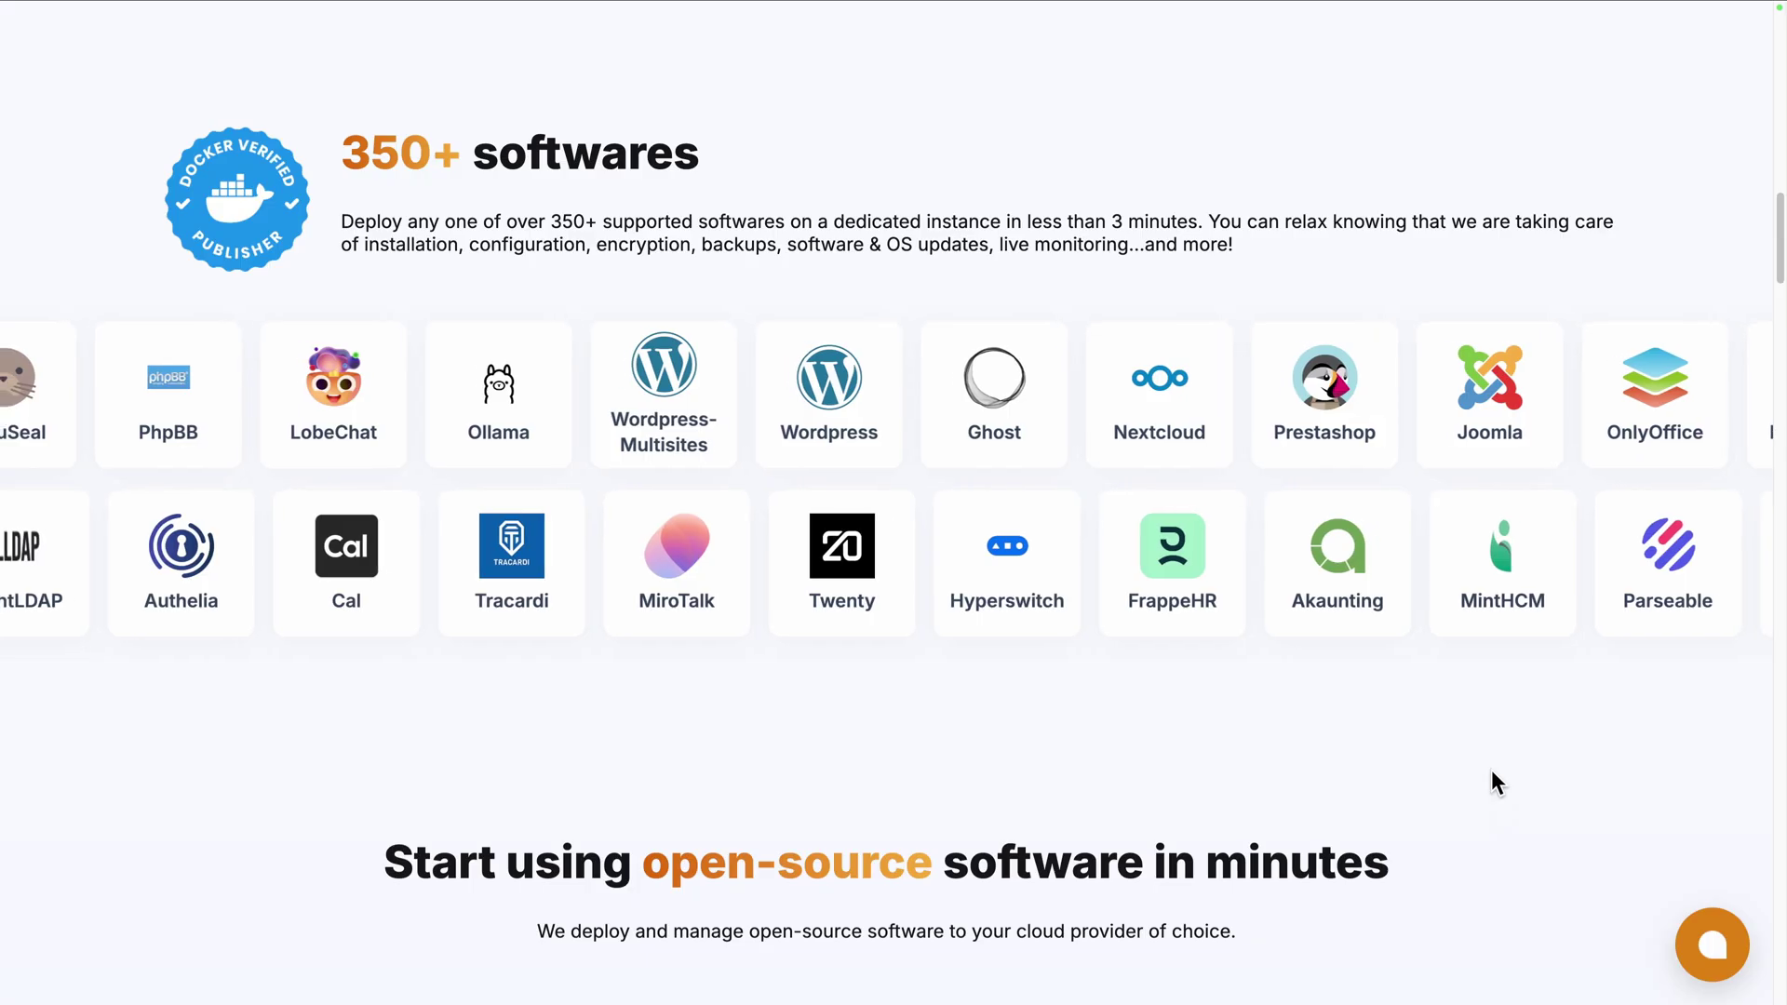
scroll(1490, 770, "down", 3)
scroll(1491, 769, "down", 5)
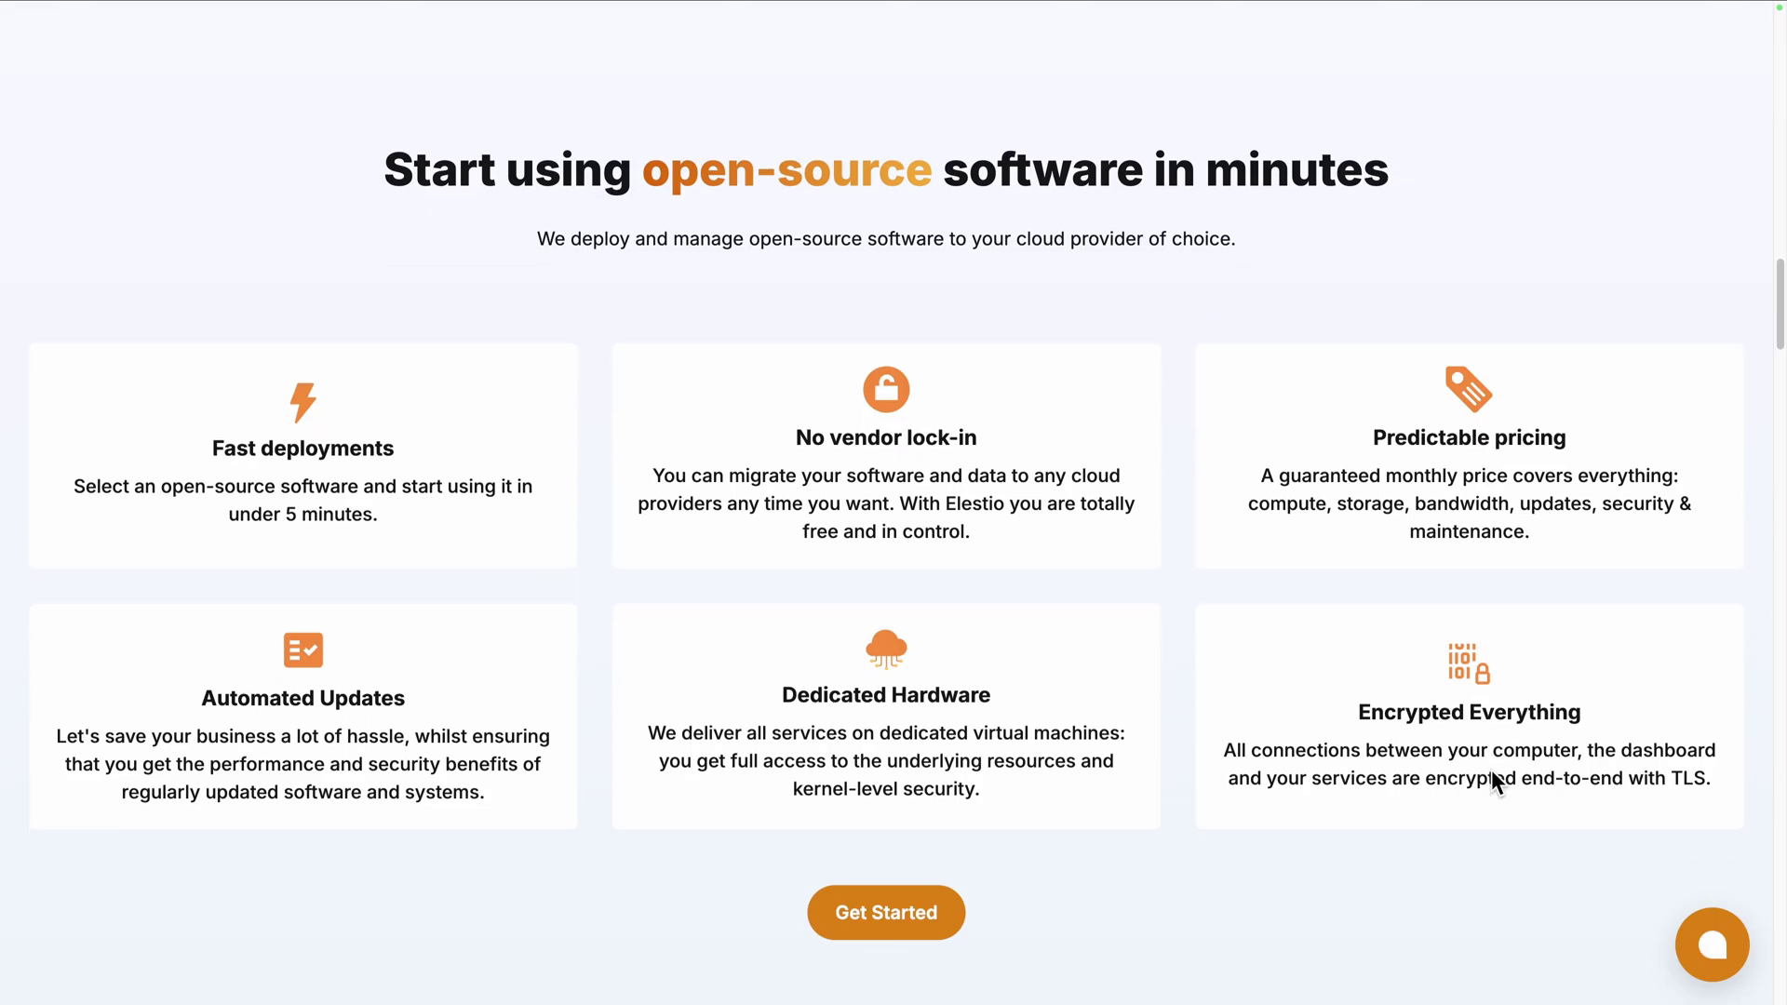
Log in to Elestio and pick Affine from the deploy catalogue by searching 'aff'
scroll(1491, 782, "down", 10)
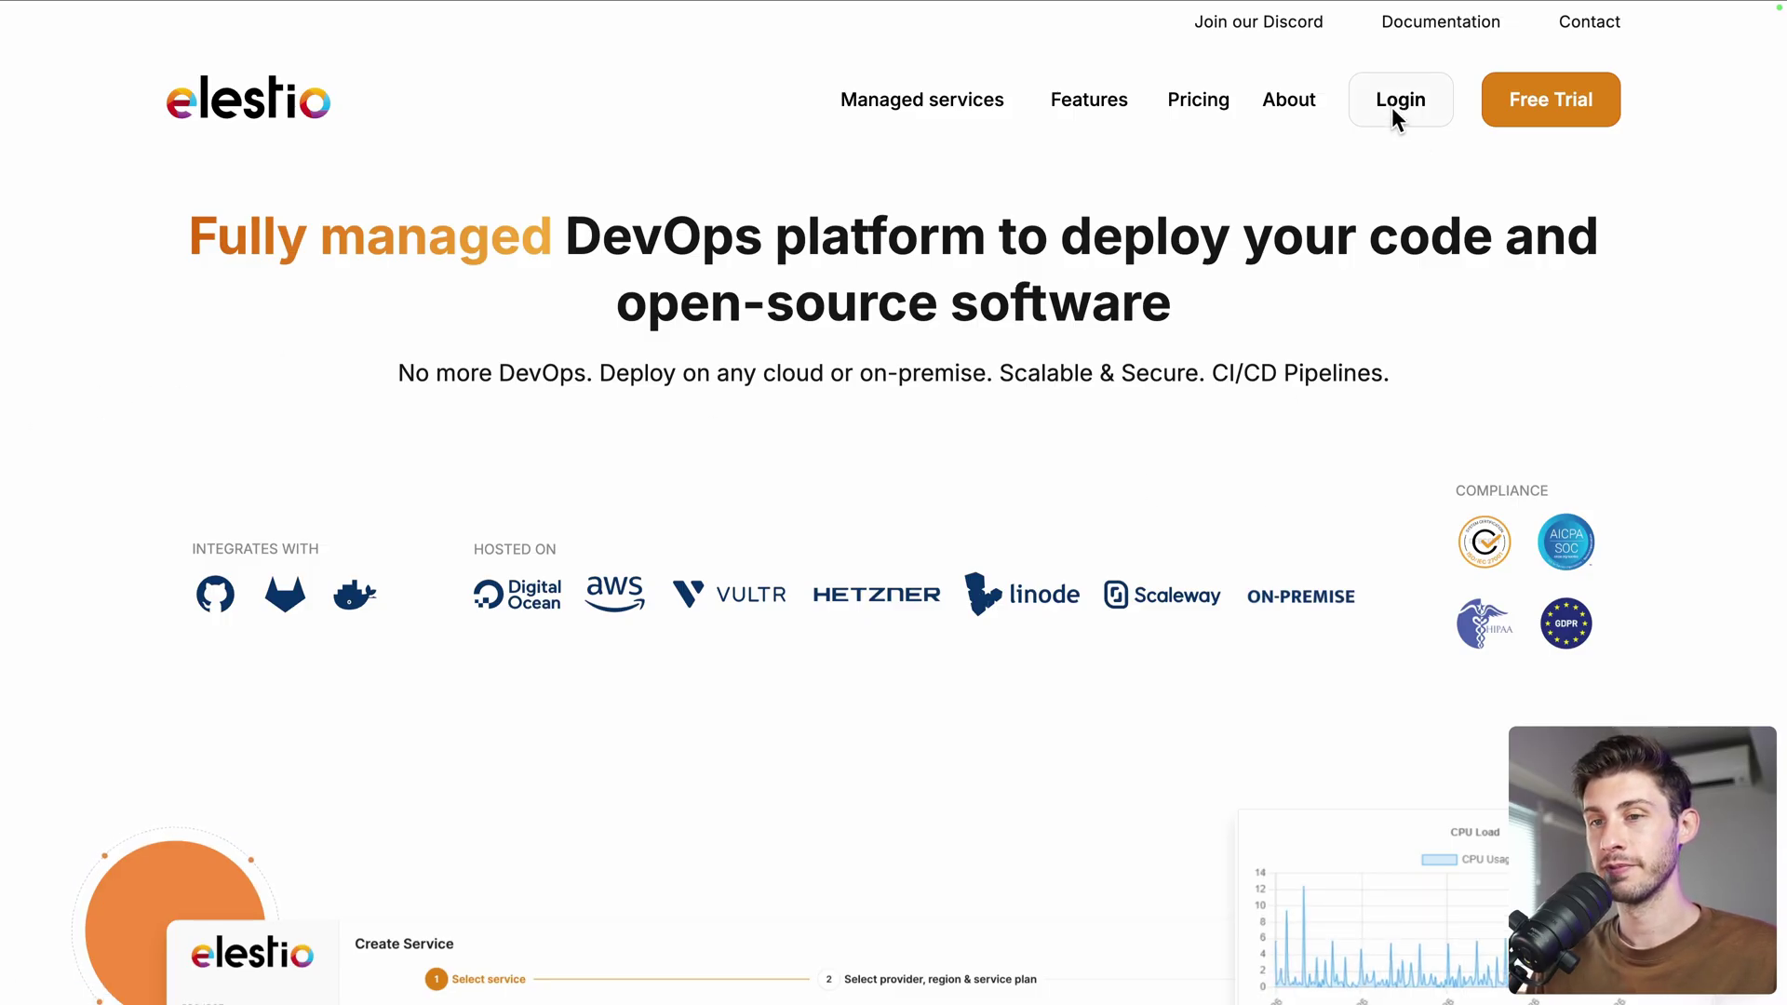
left_click(1392, 108)
left_click(1029, 468)
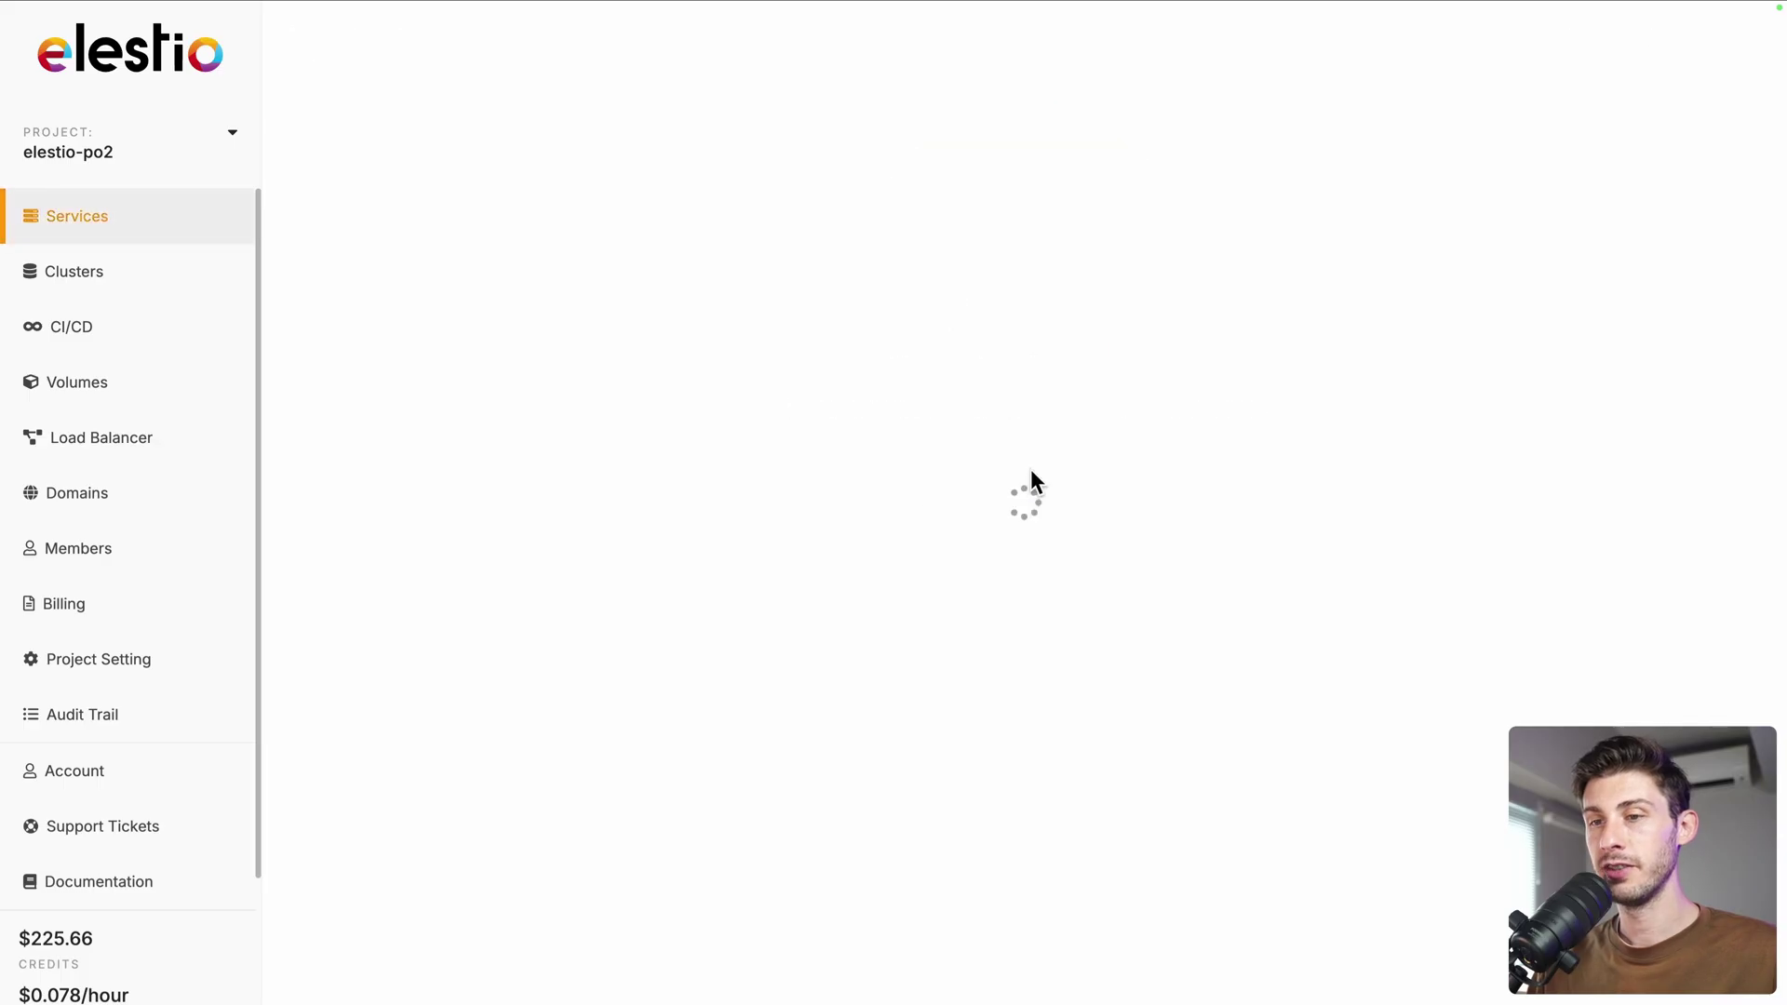
left_click(1030, 279)
type("aff")
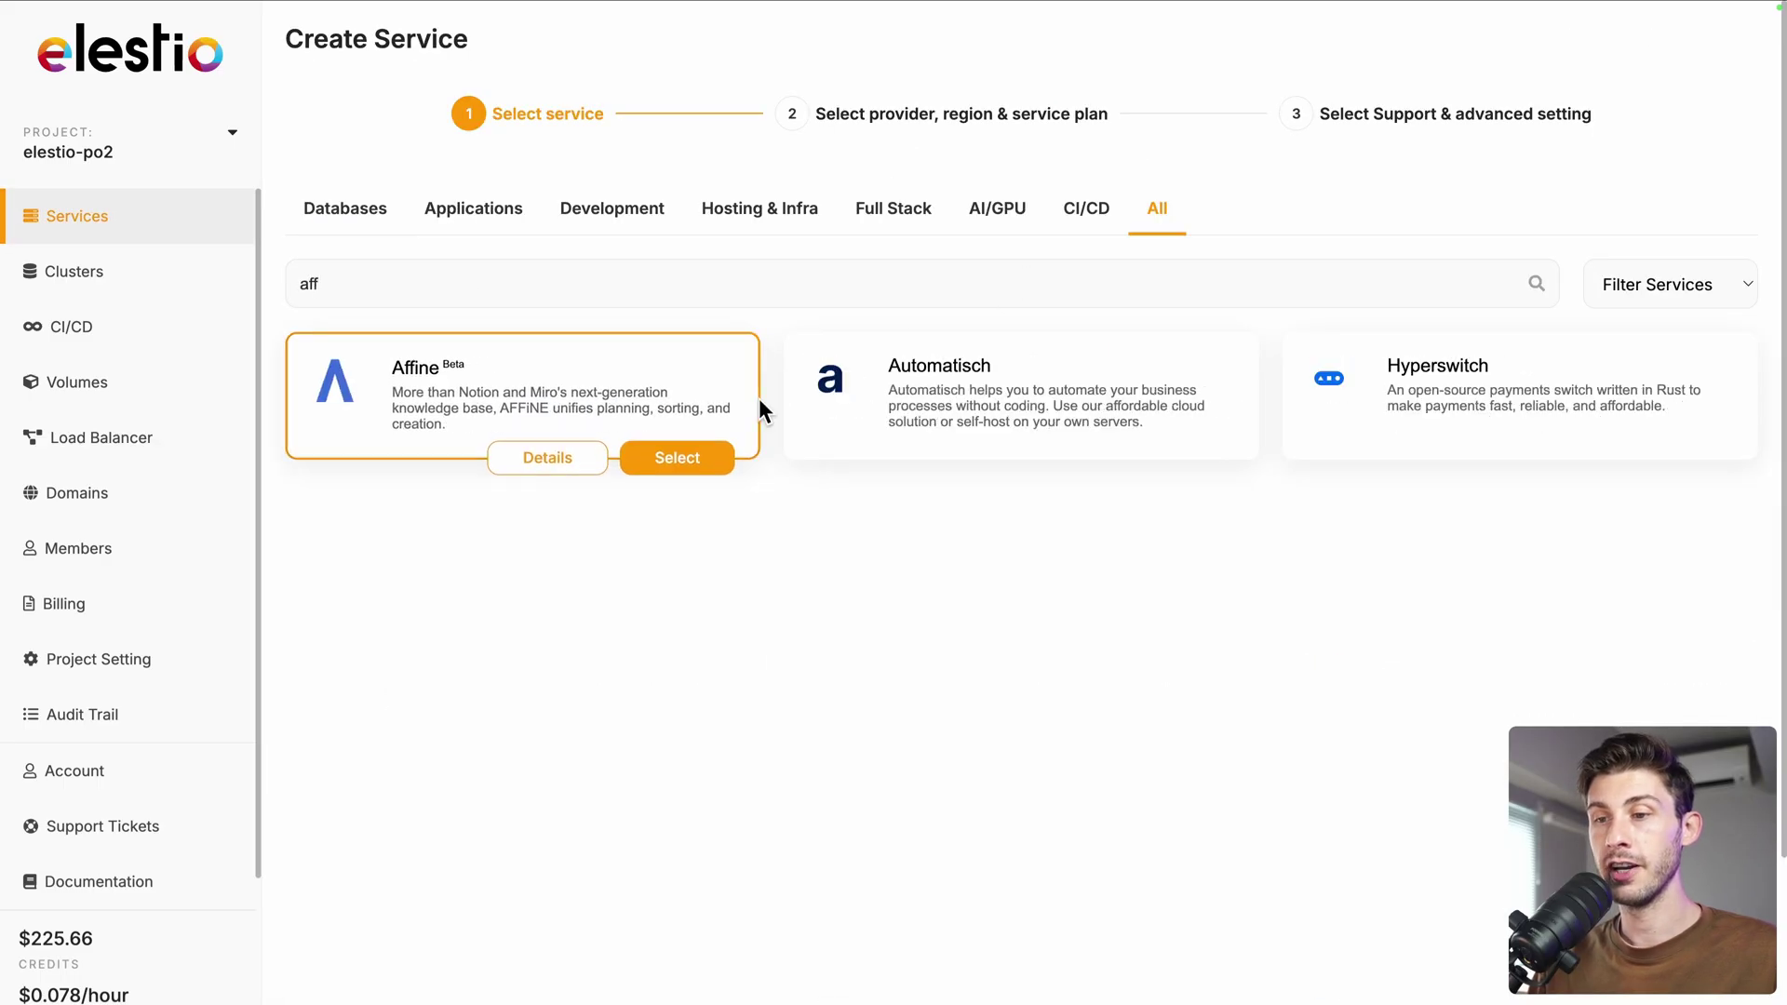
left_click(692, 456)
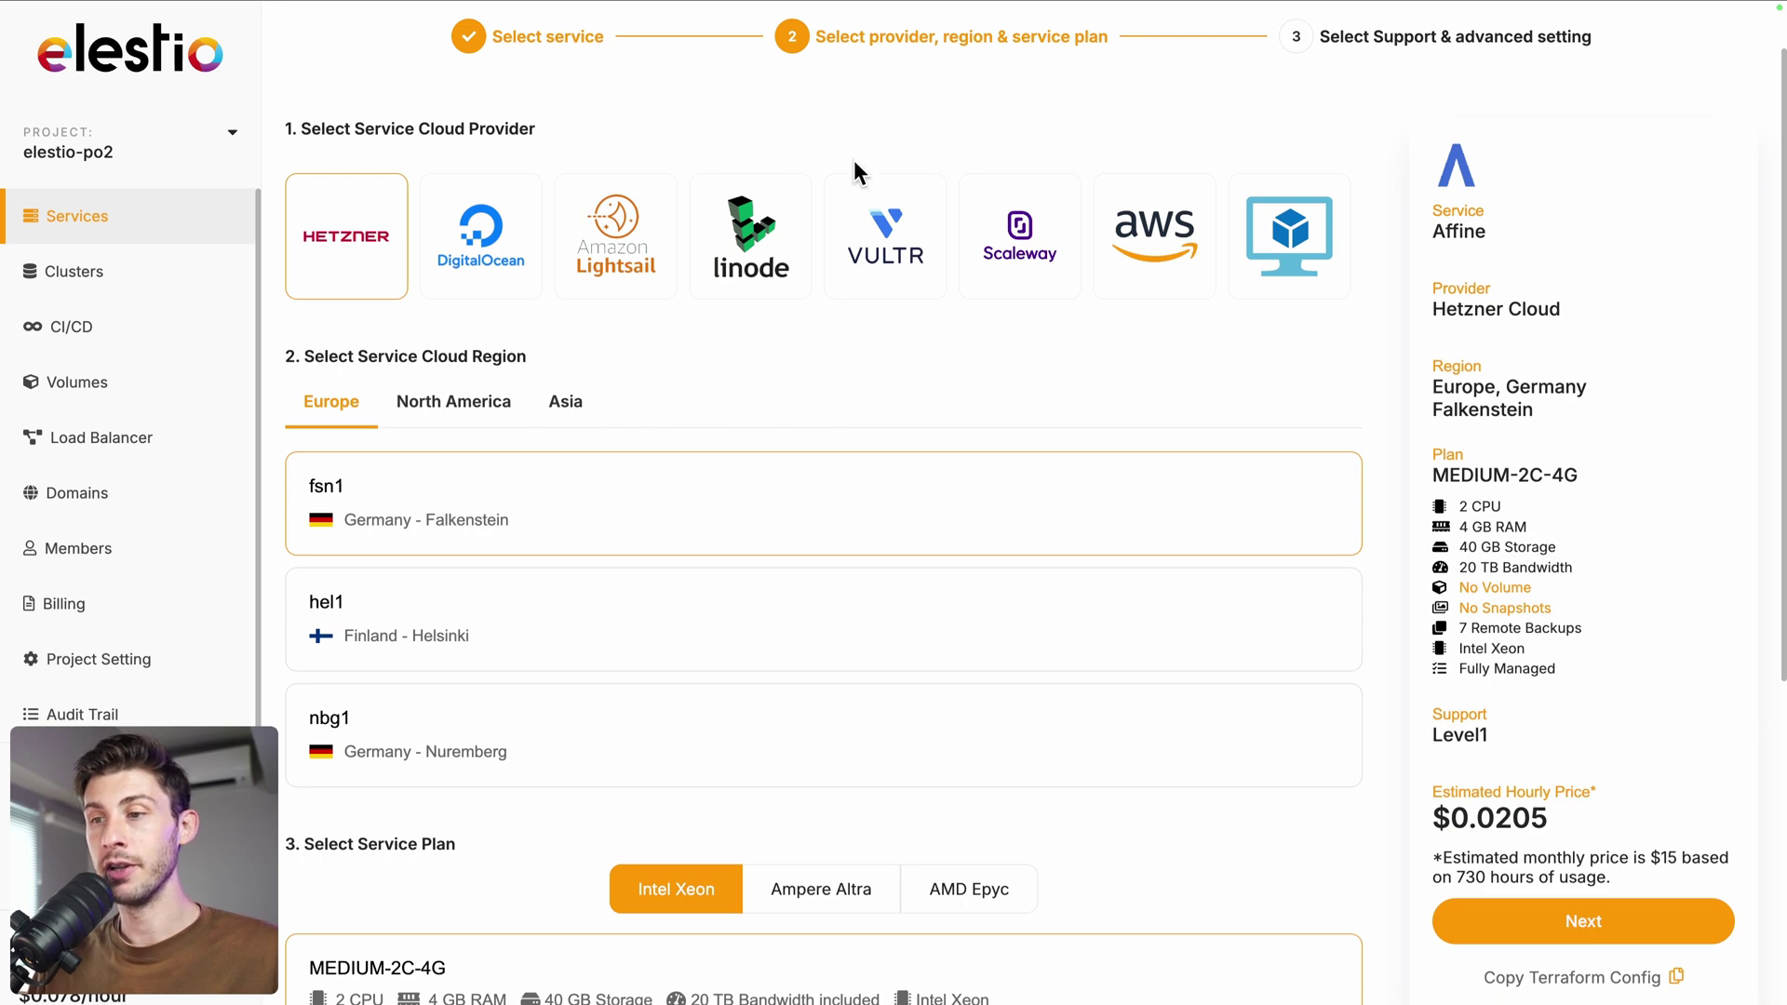
Create the Affine service on Hetzner fsn1 with MEDIUM-2C-4G and Level 1 support
scroll(985, 461, "down", 3)
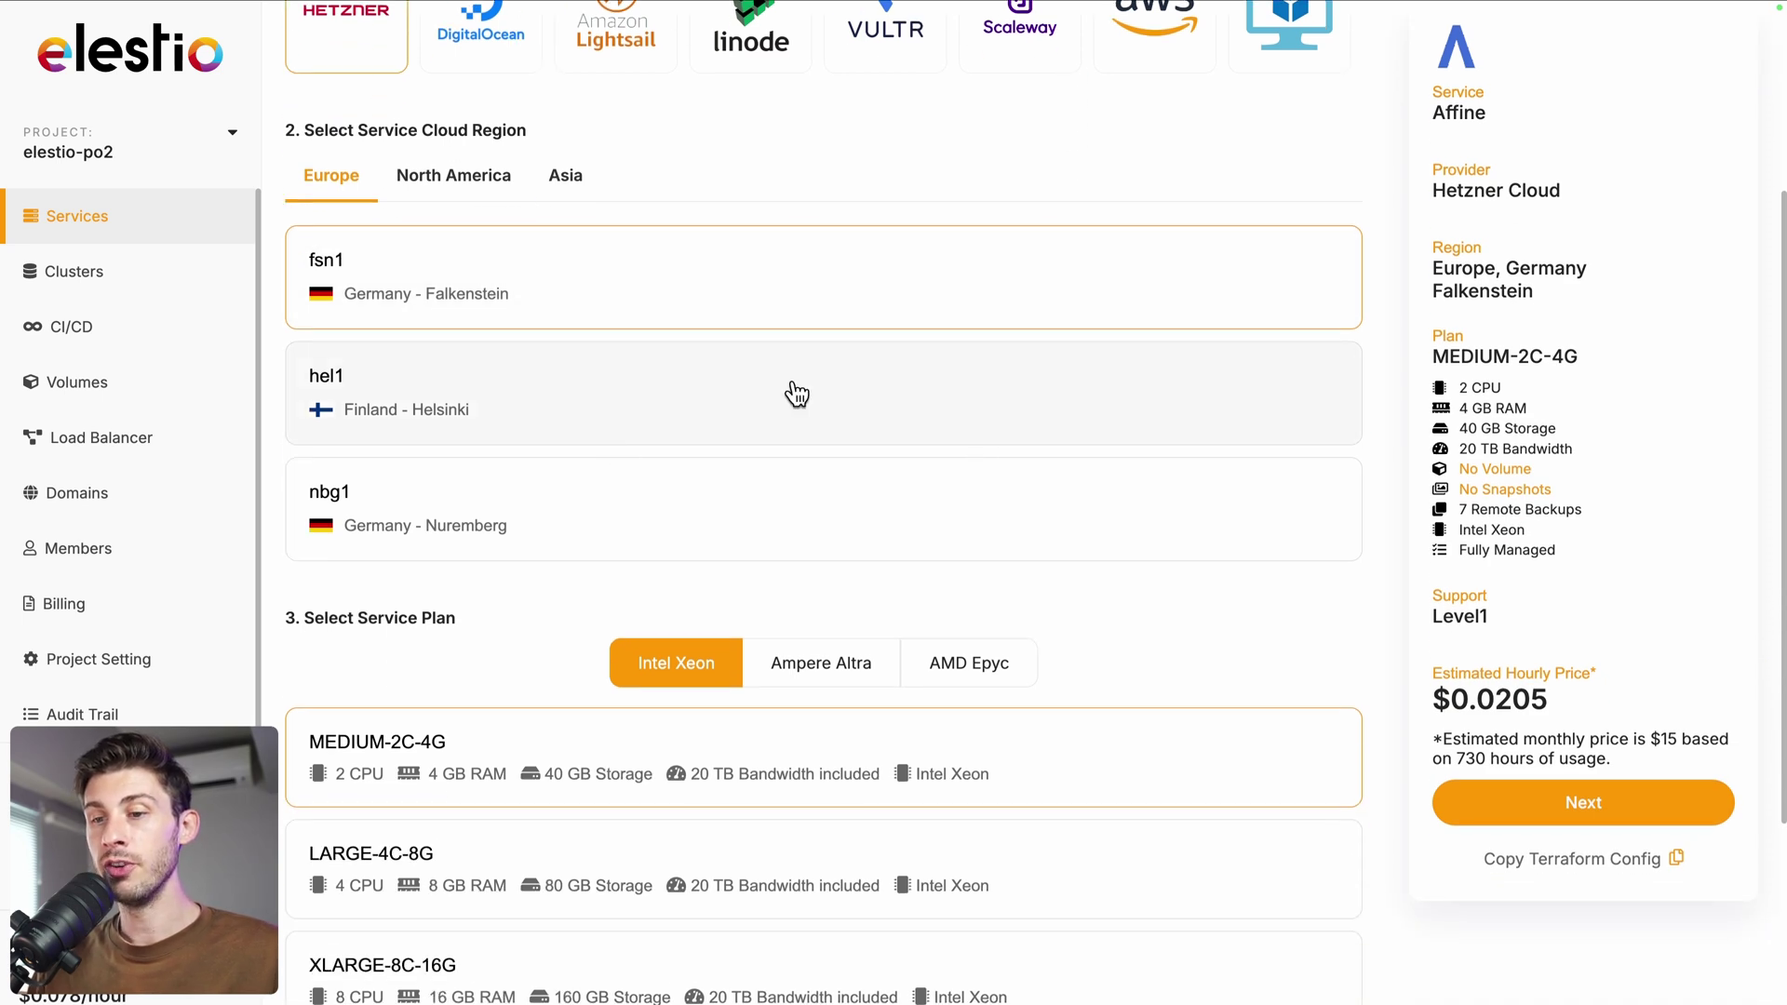
scroll(794, 391, "down", 1)
scroll(772, 417, "down", 3)
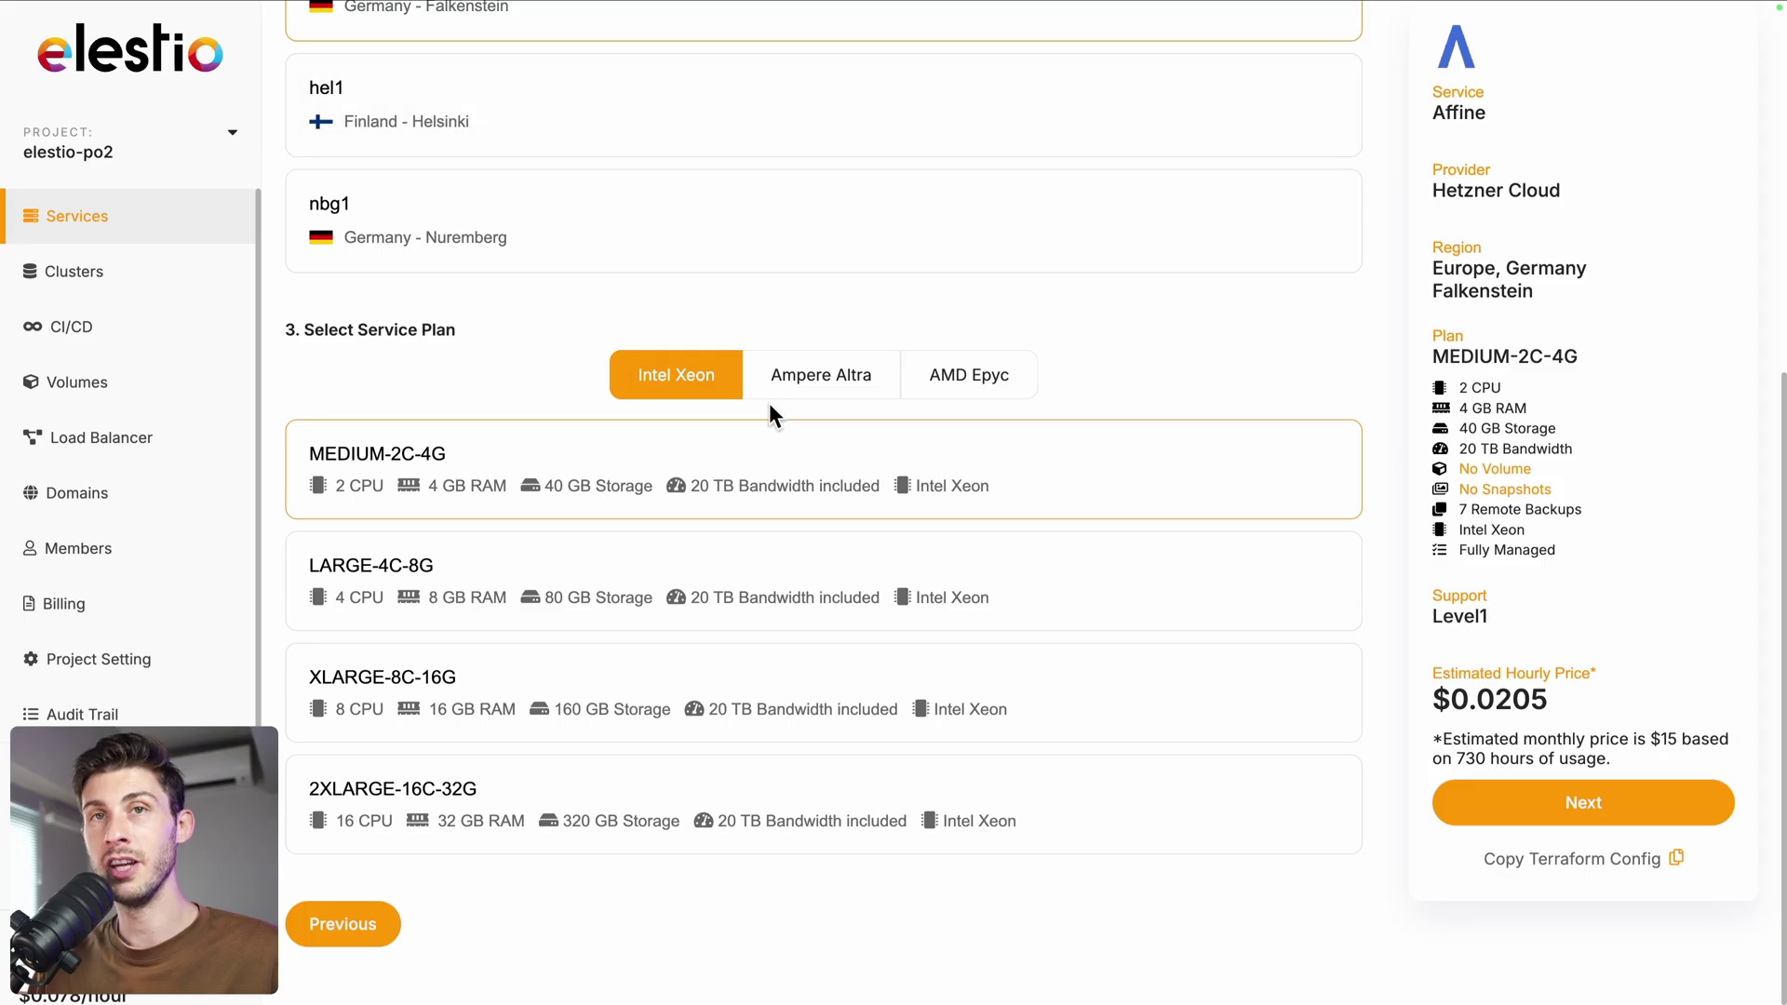
left_click(1475, 803)
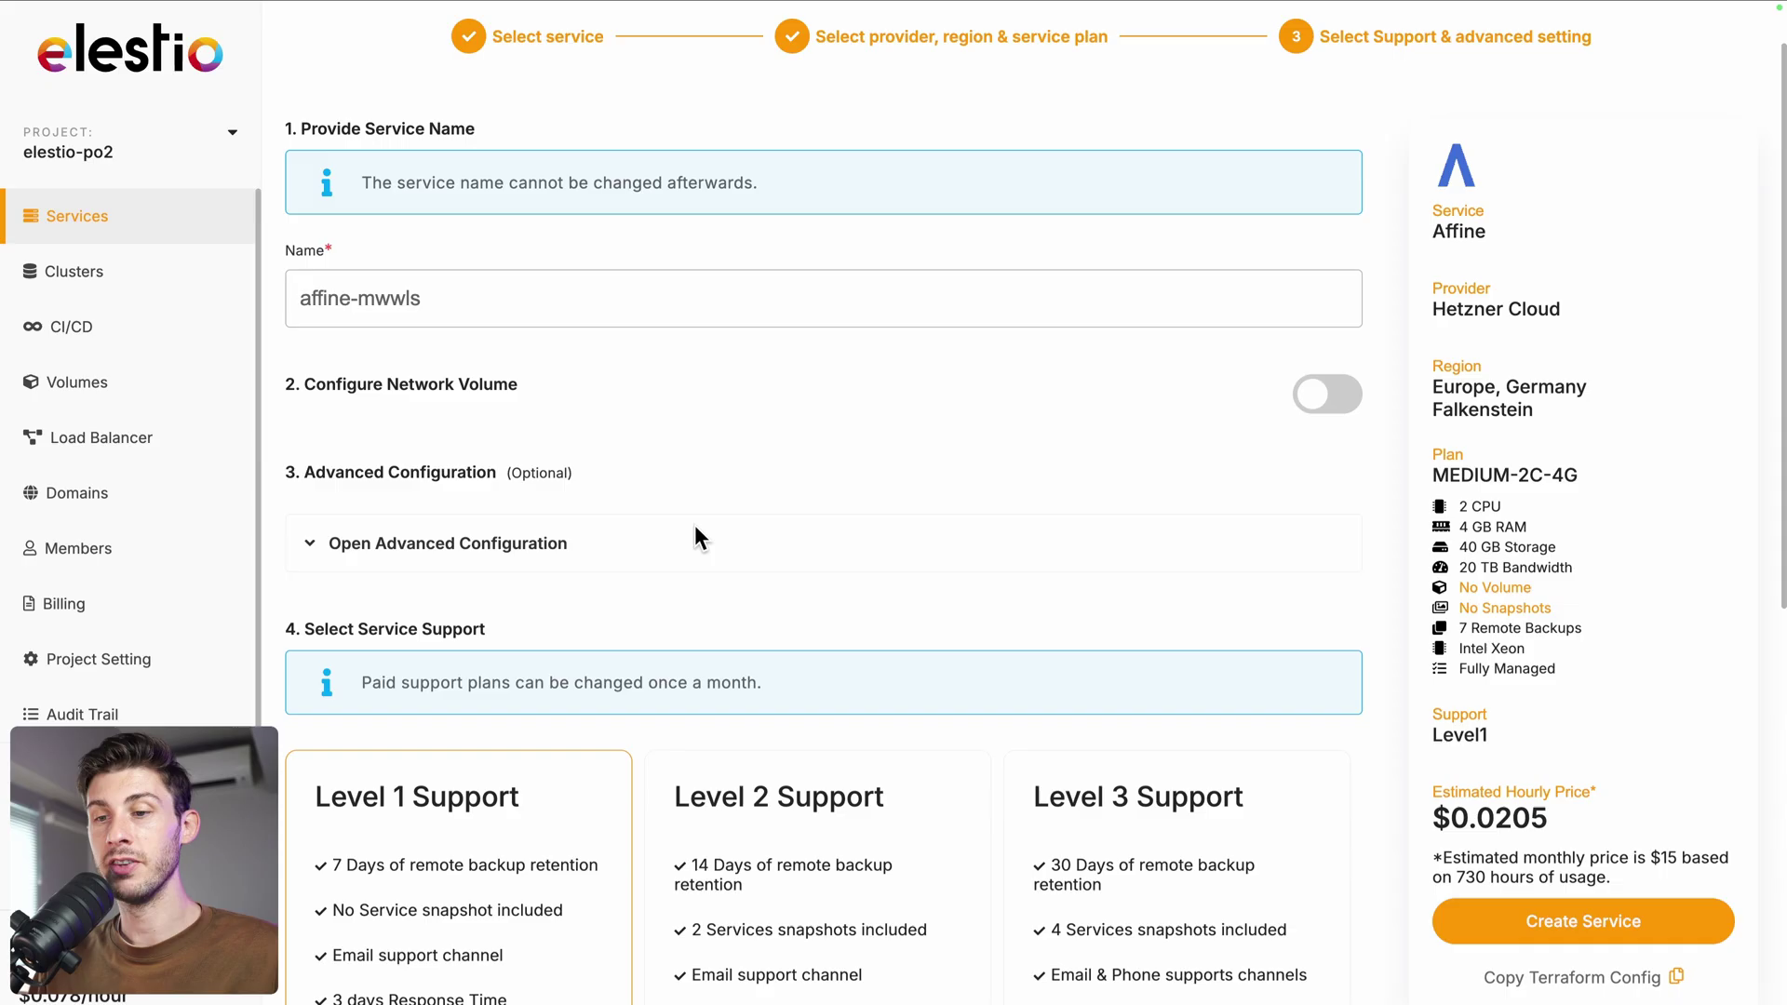
scroll(666, 618, "down", 5)
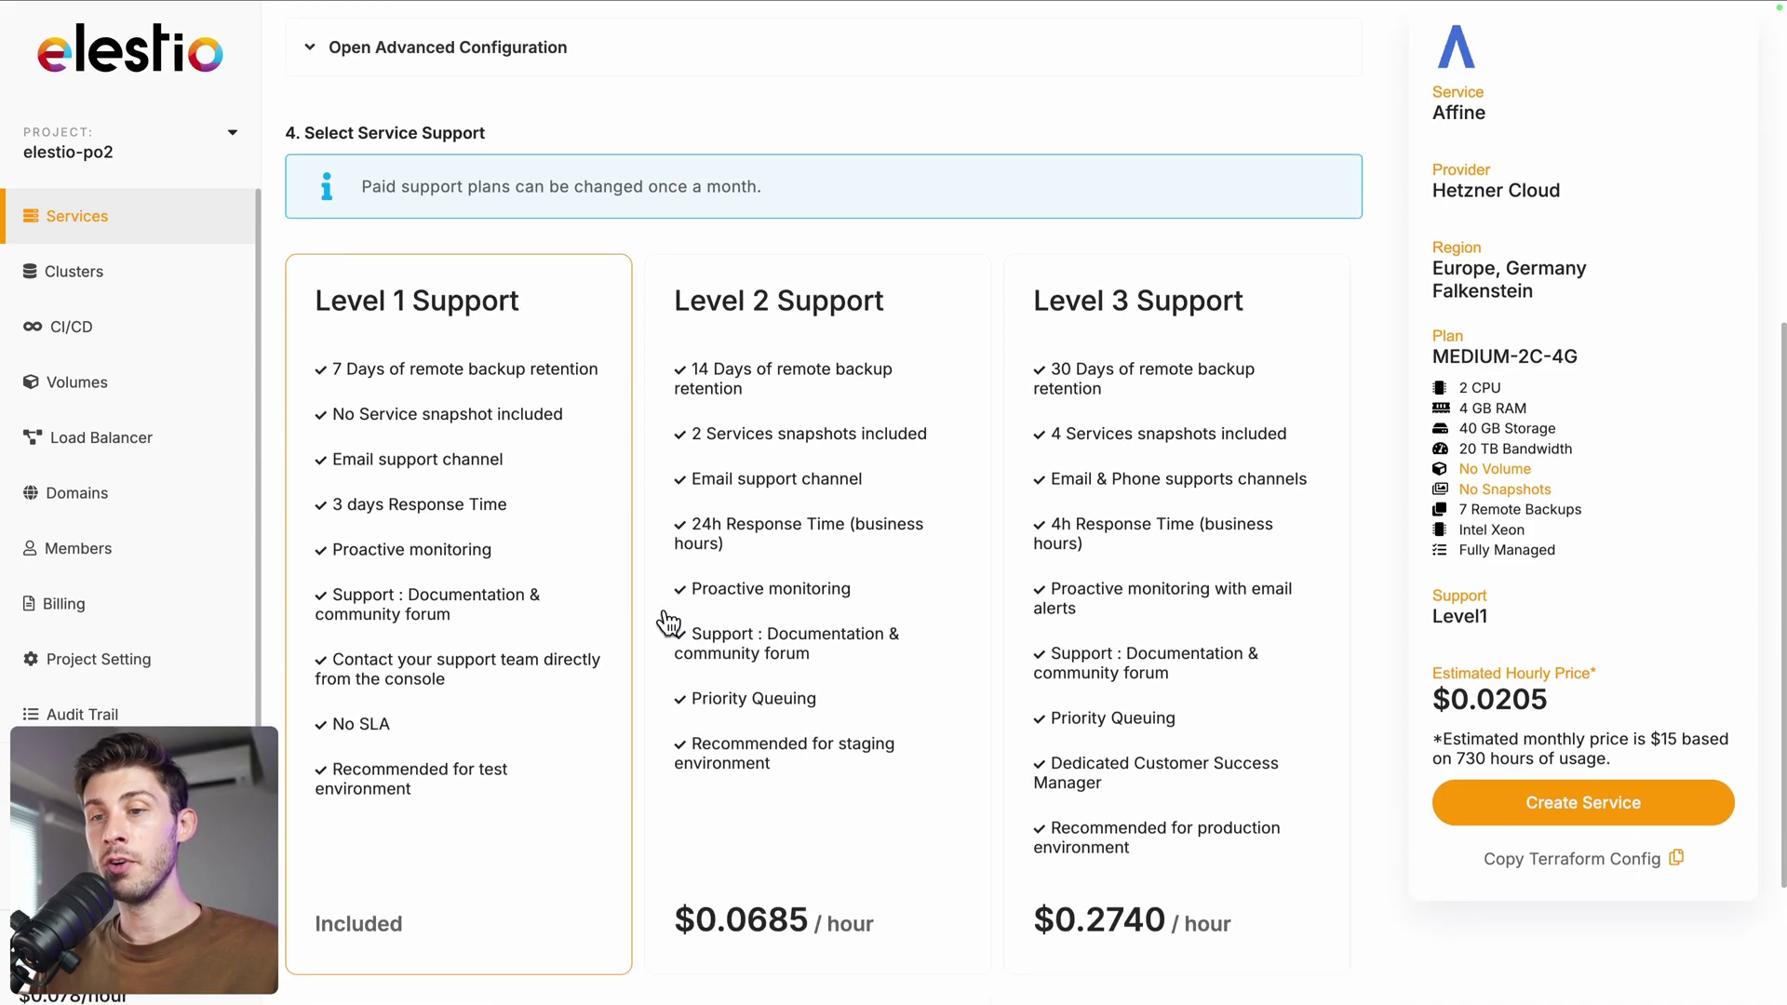
scroll(668, 622, "down", 1)
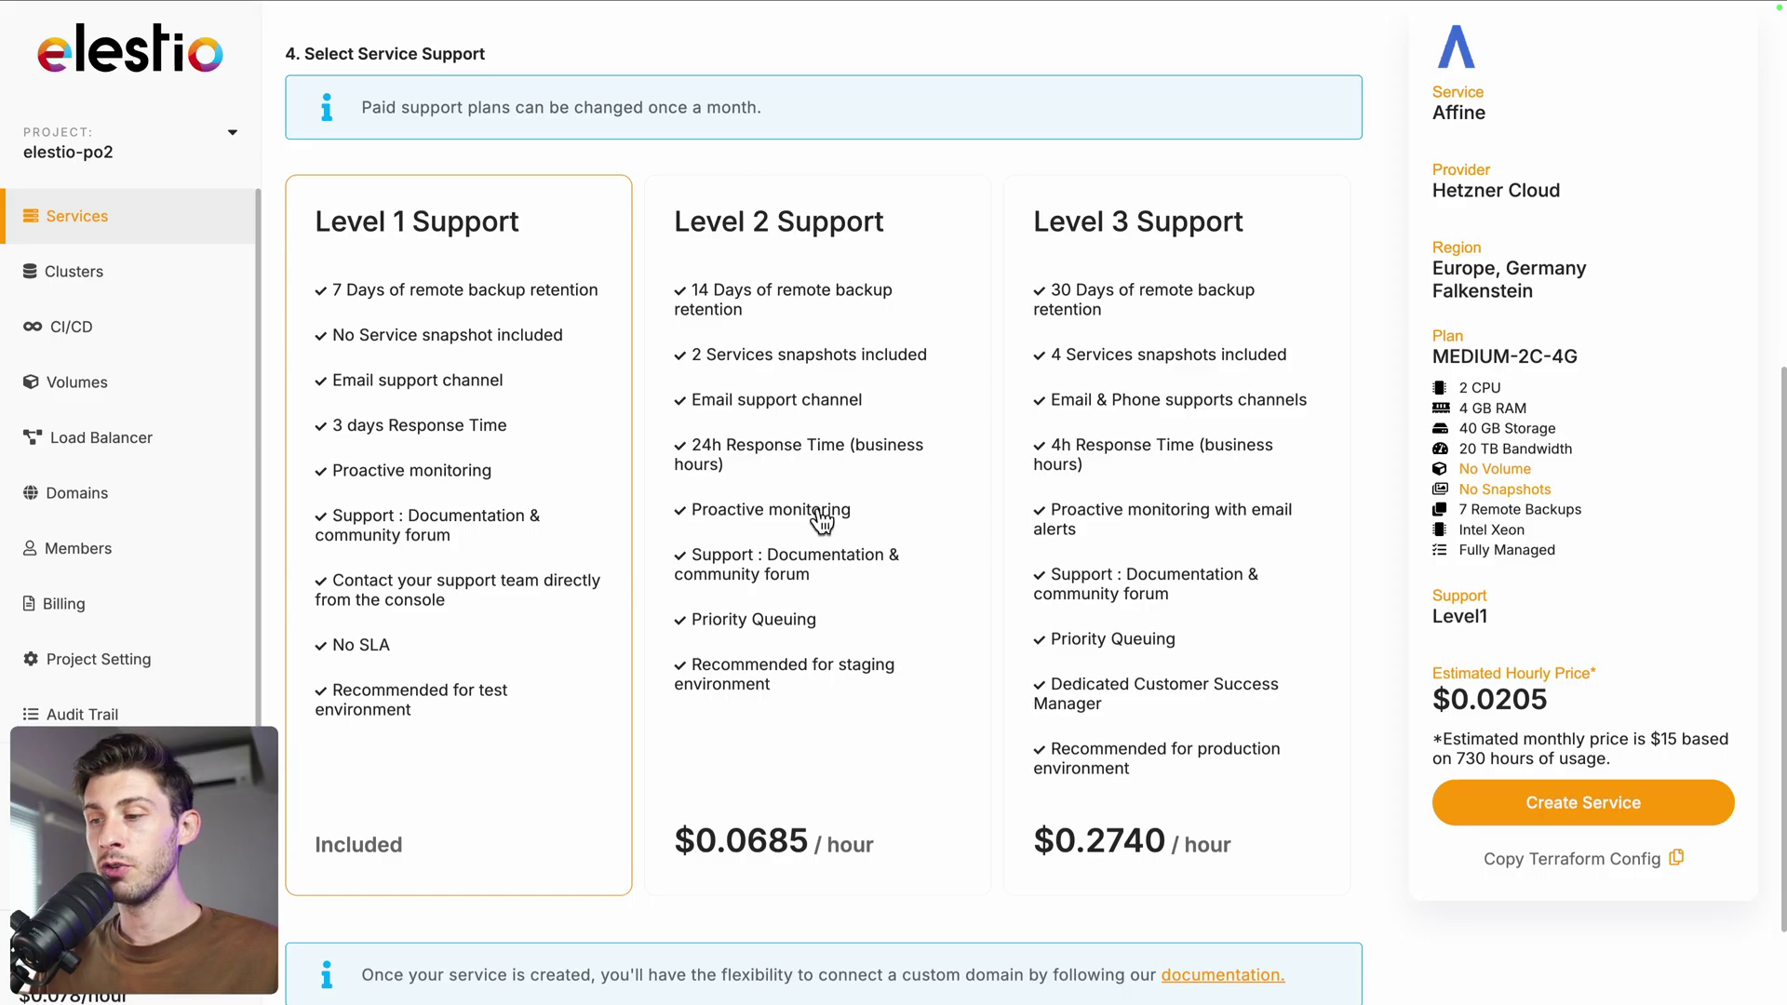
left_click(1538, 806)
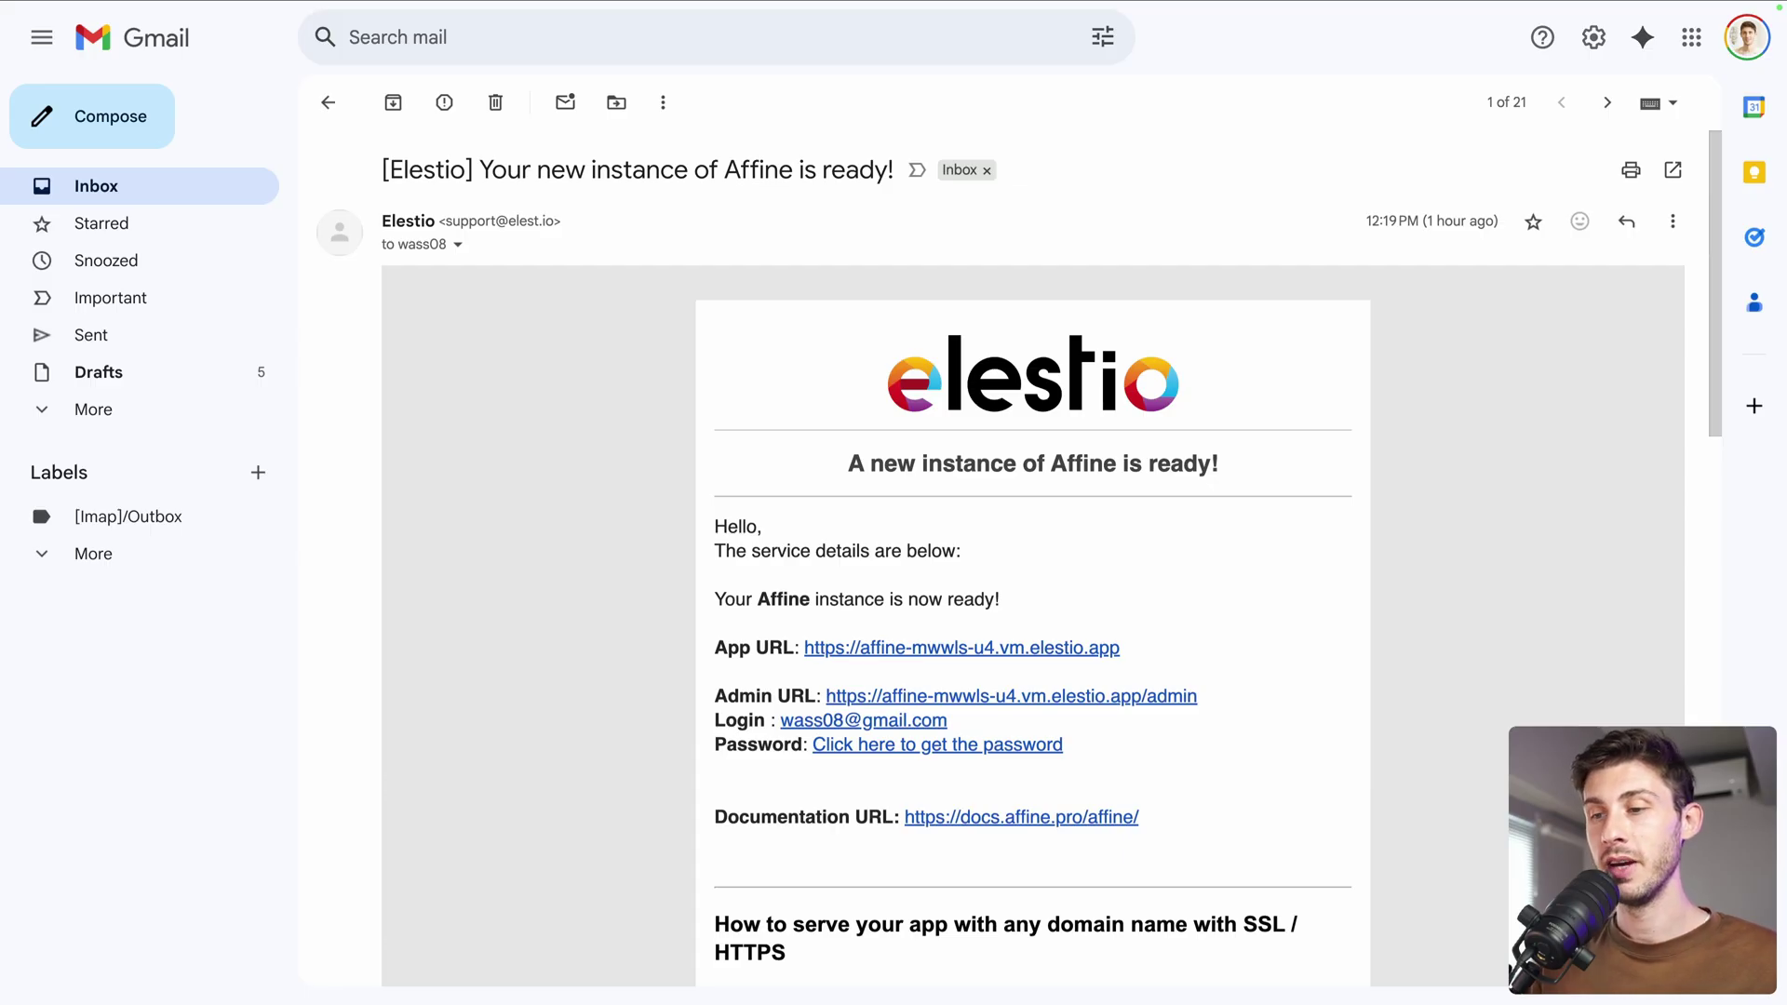
scroll(547, 577, "down", 1)
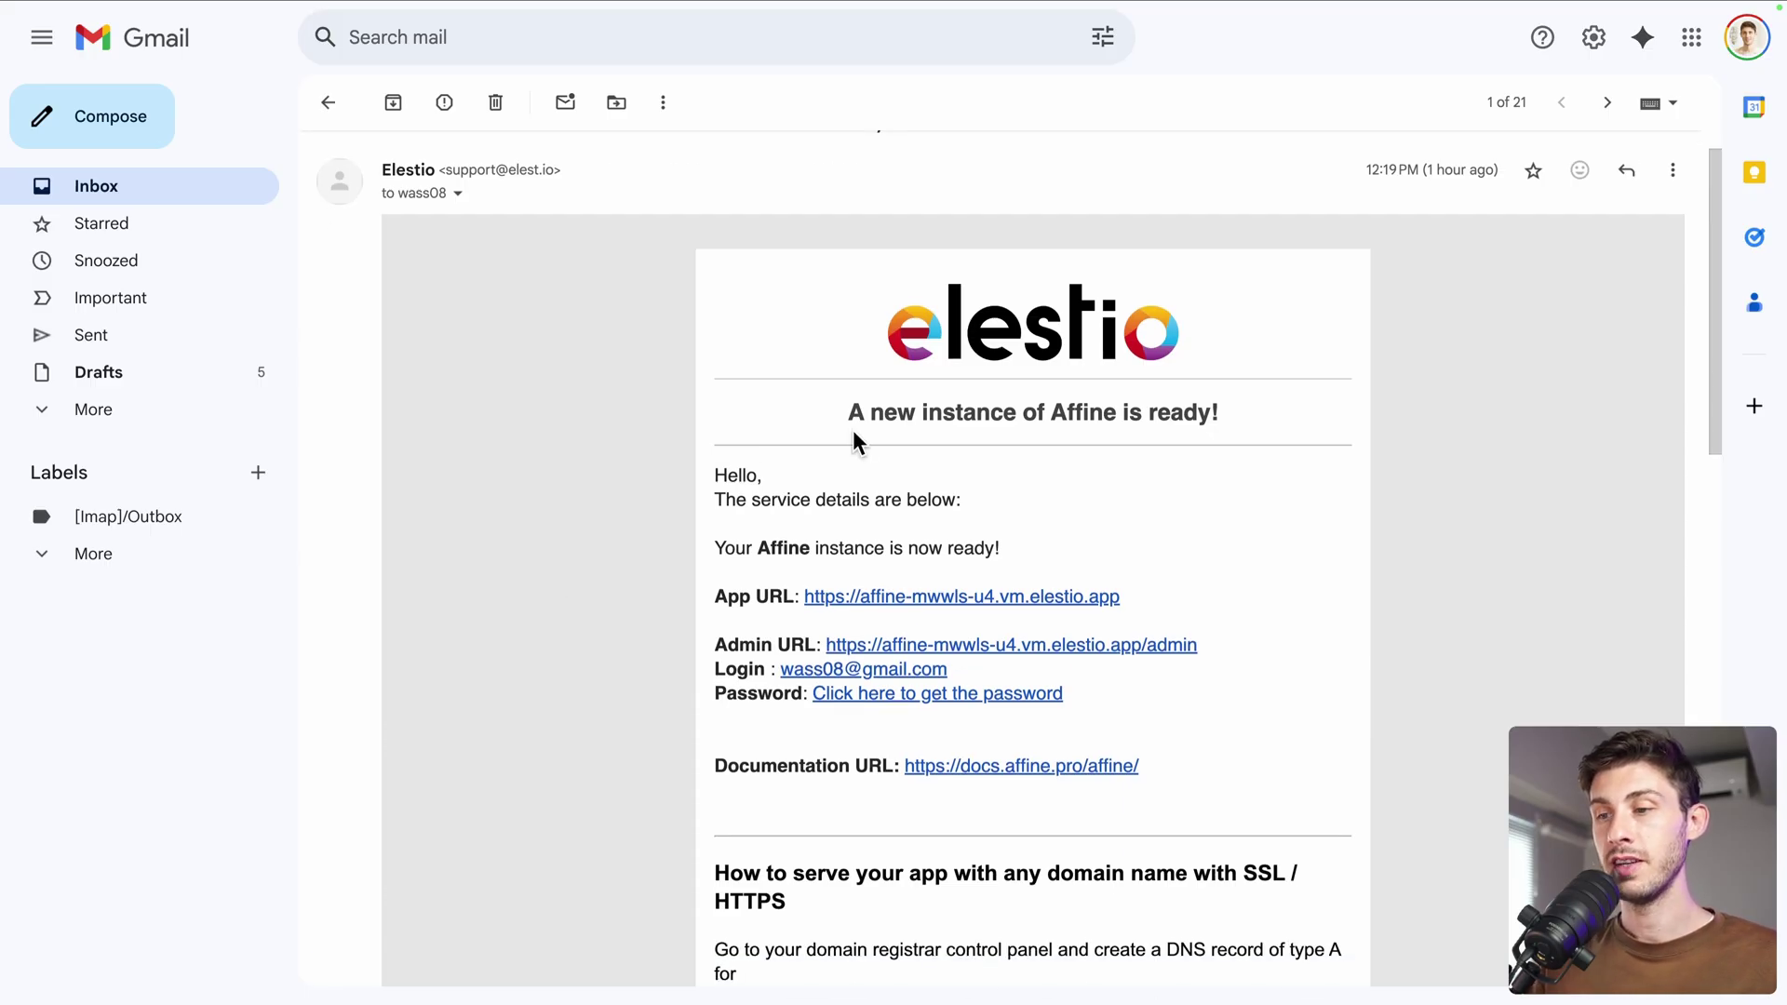
scroll(511, 637, "down", 2)
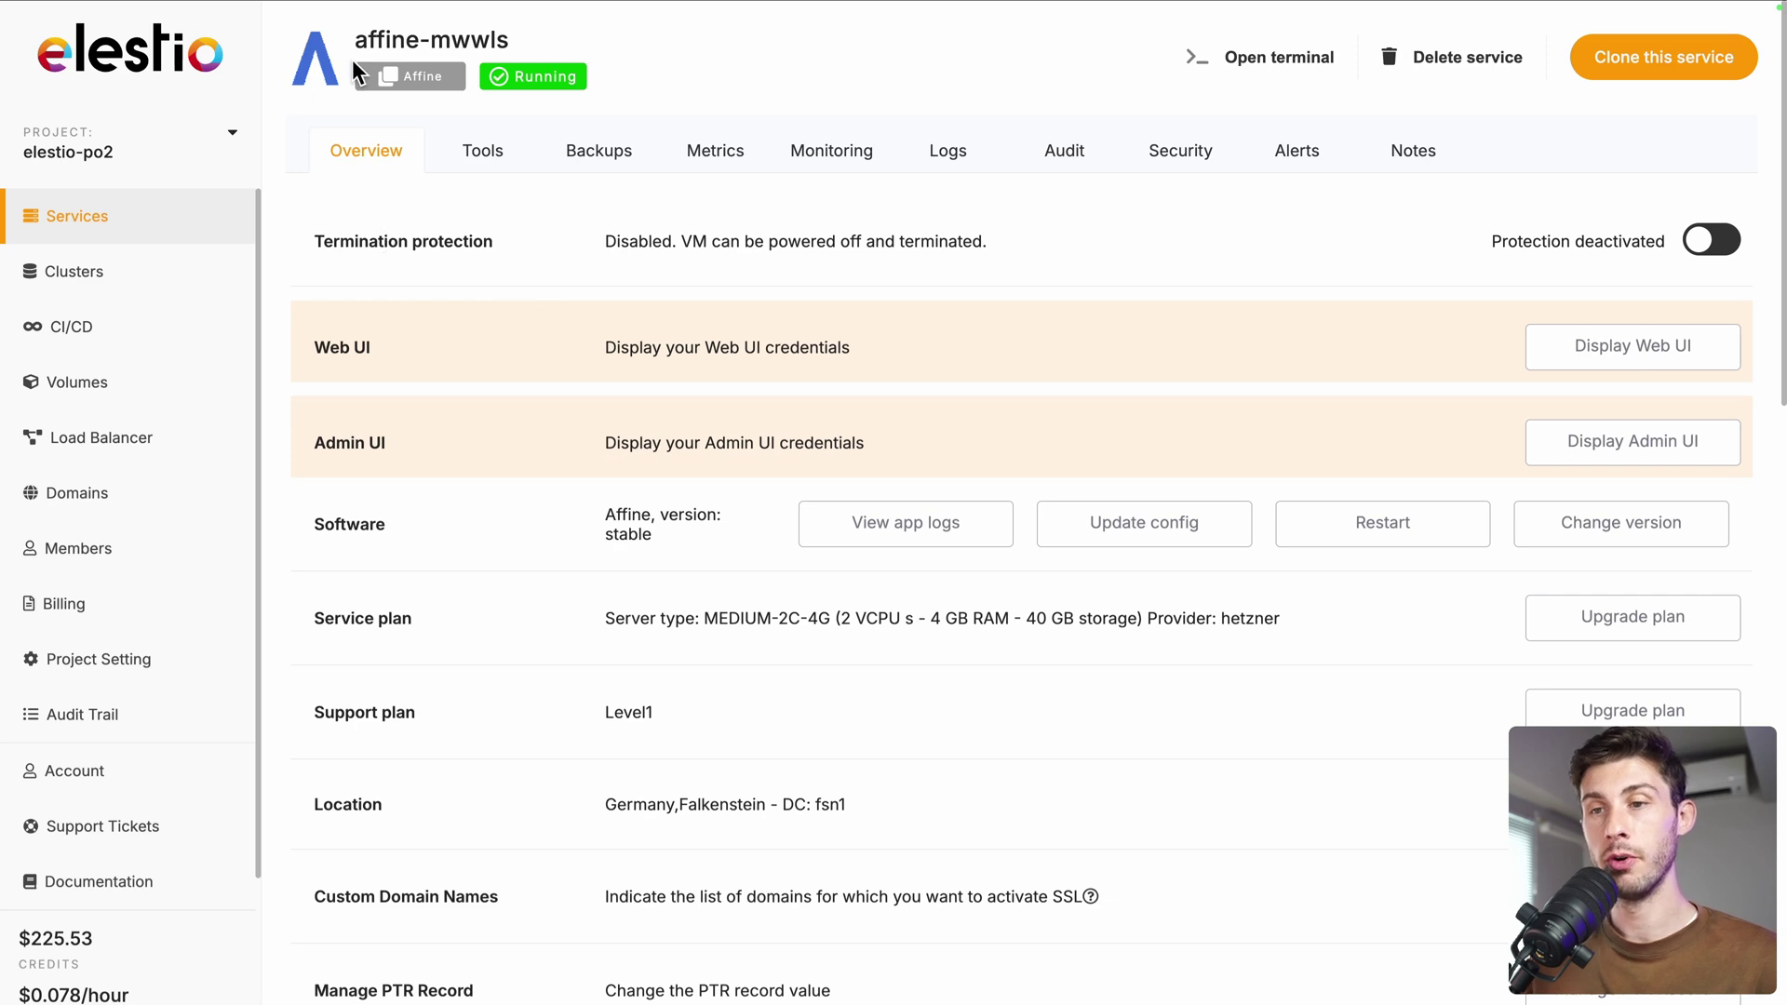
Reveal Affine's web URL and admin login, copy the admin password, and open the admin URL
left_click(1603, 346)
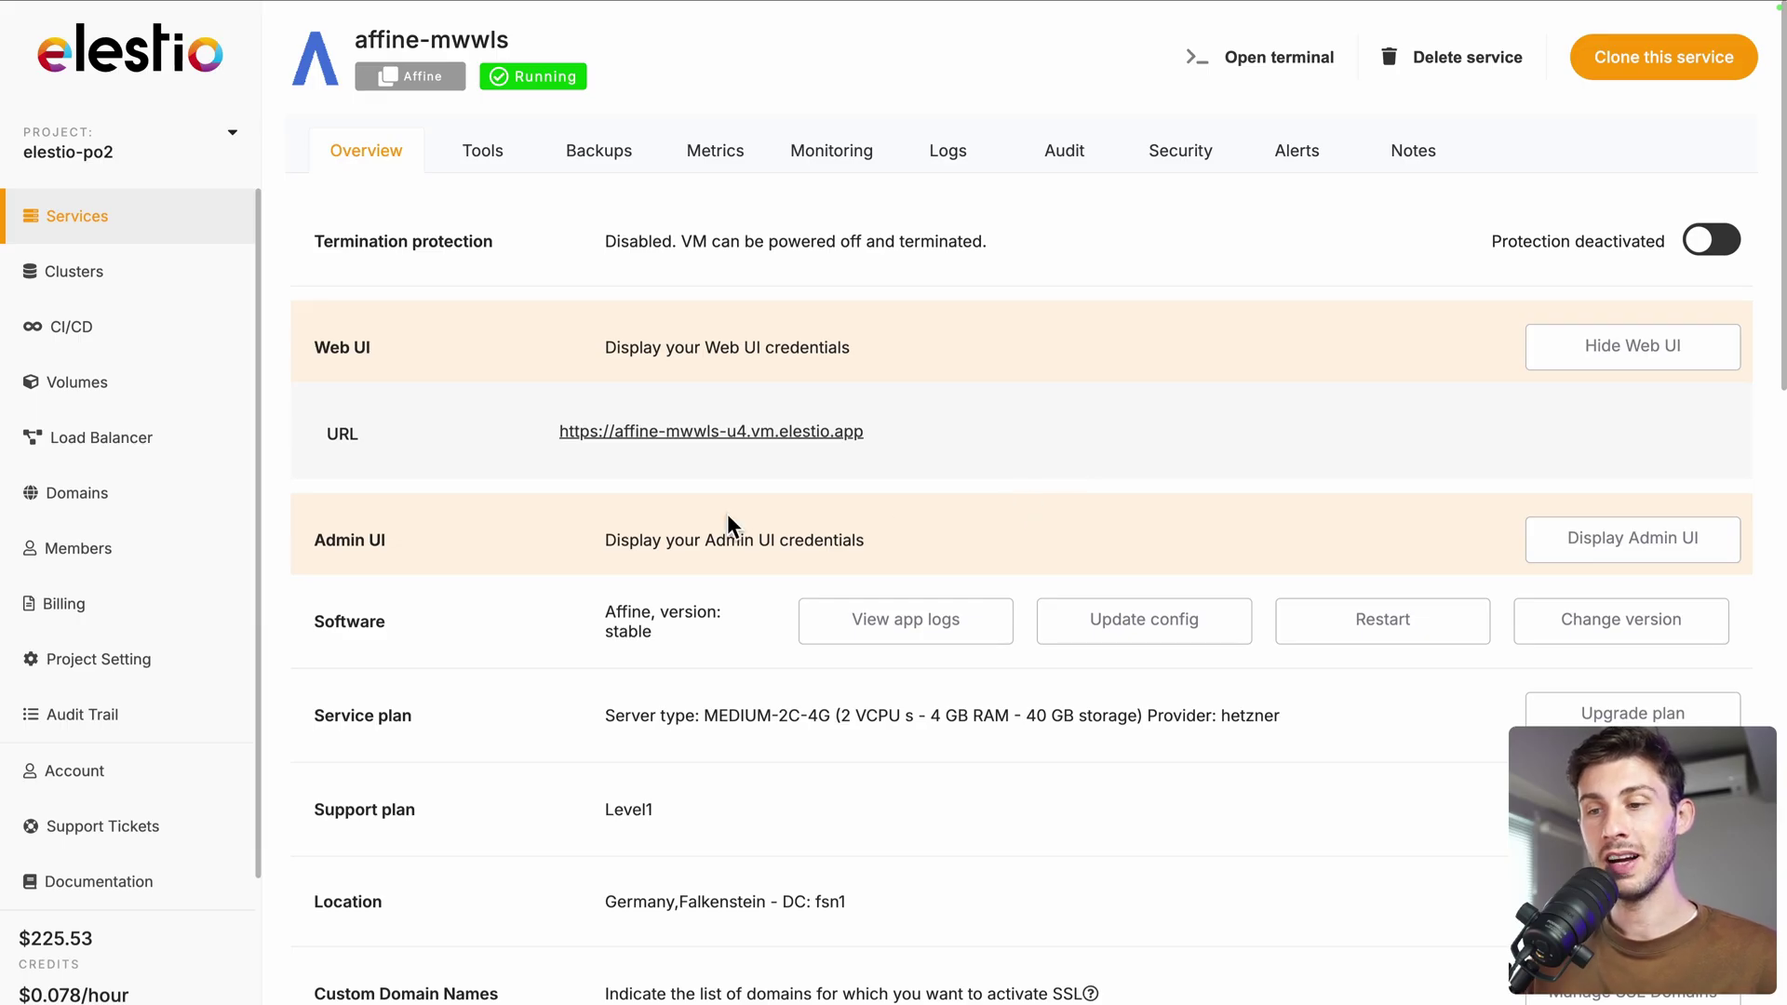
left_click(644, 433)
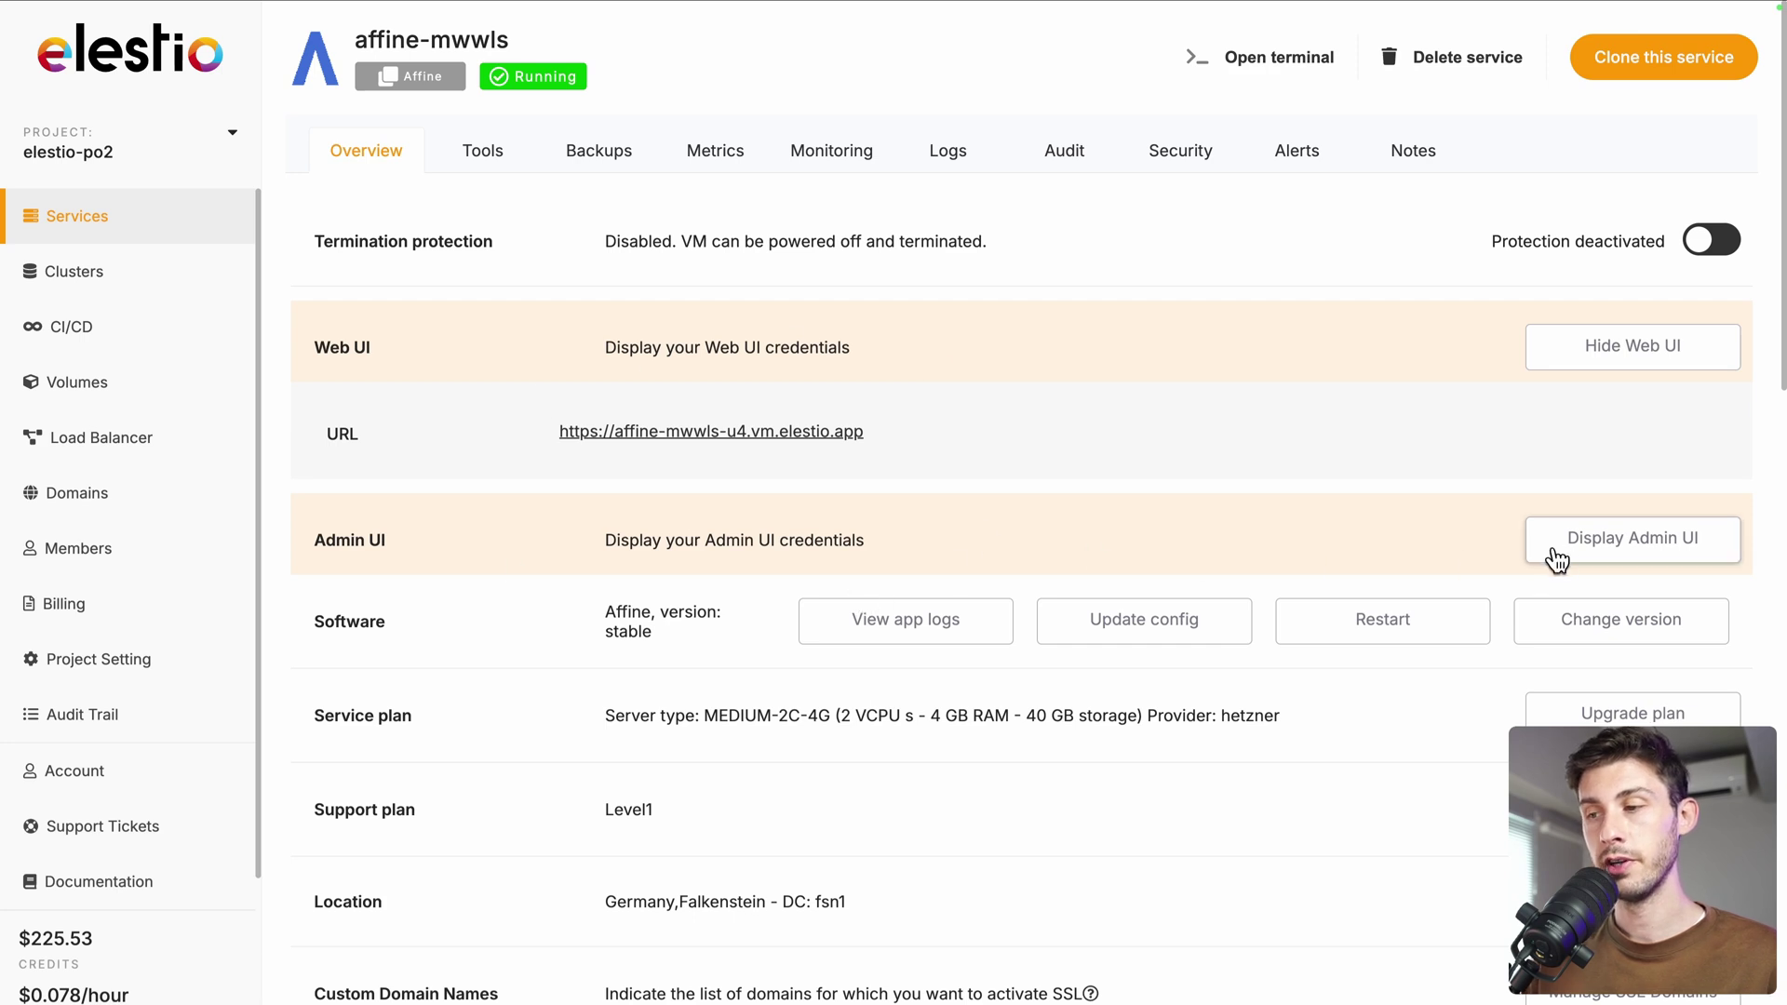
left_click(1587, 553)
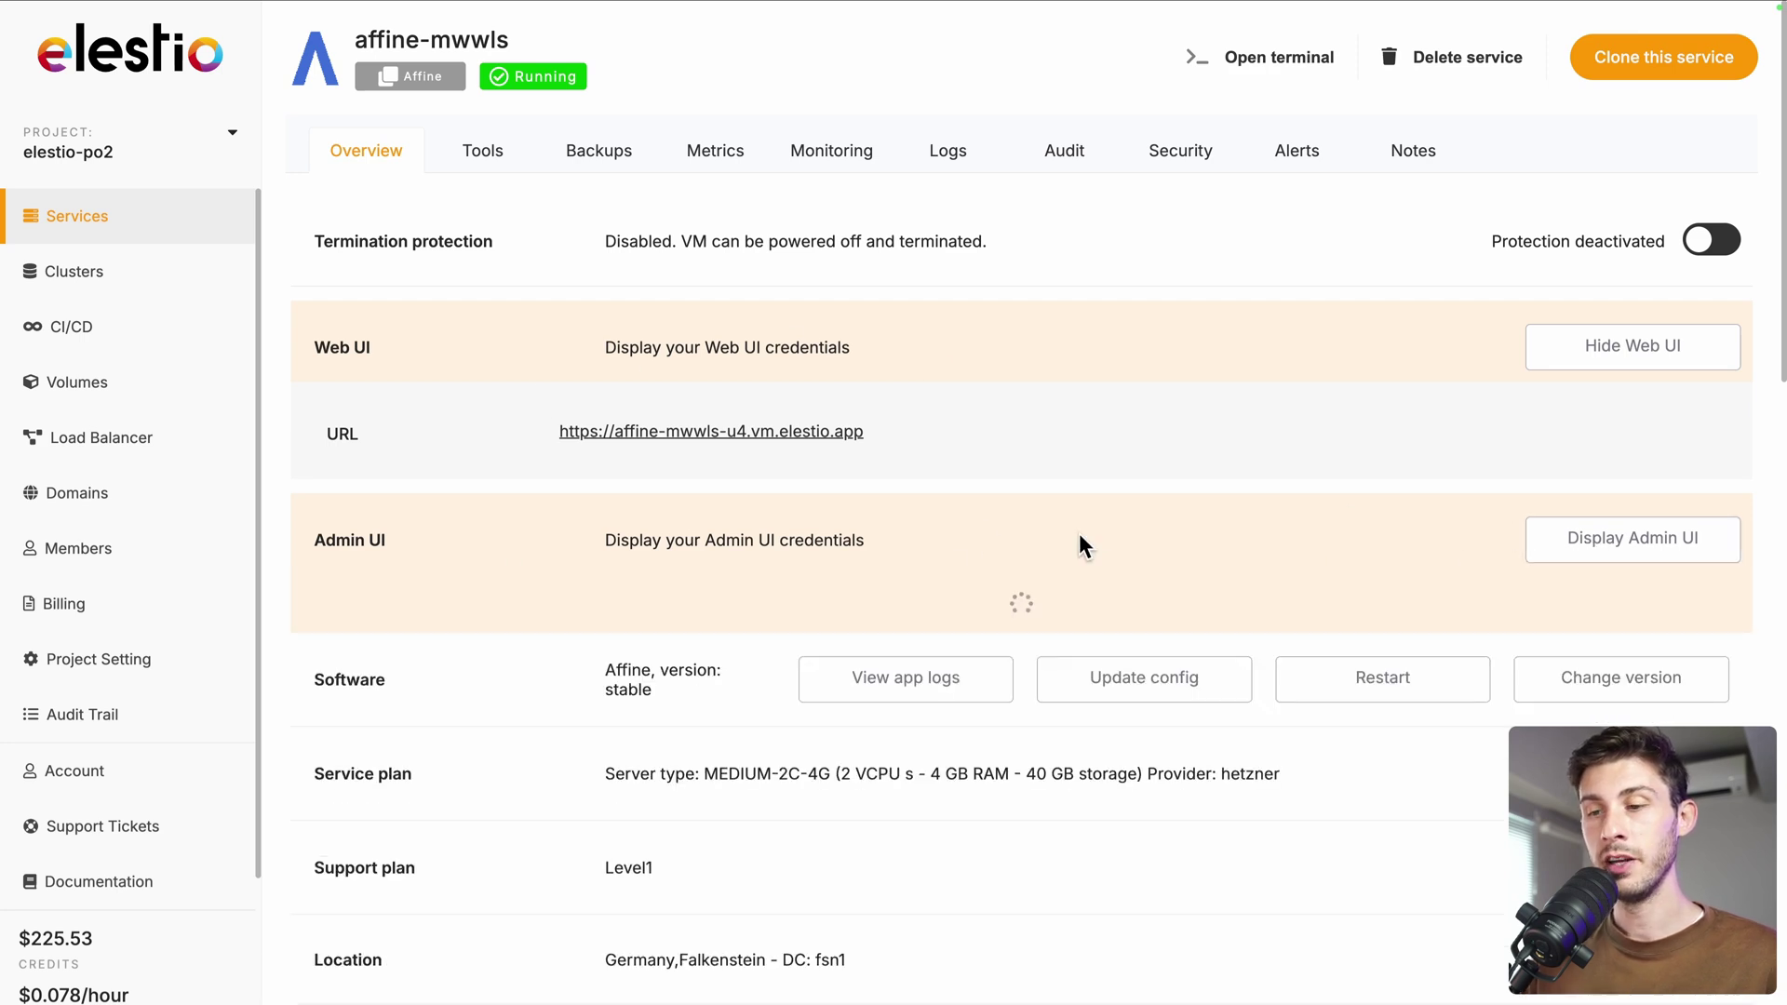
scroll(1080, 533, "down", 2)
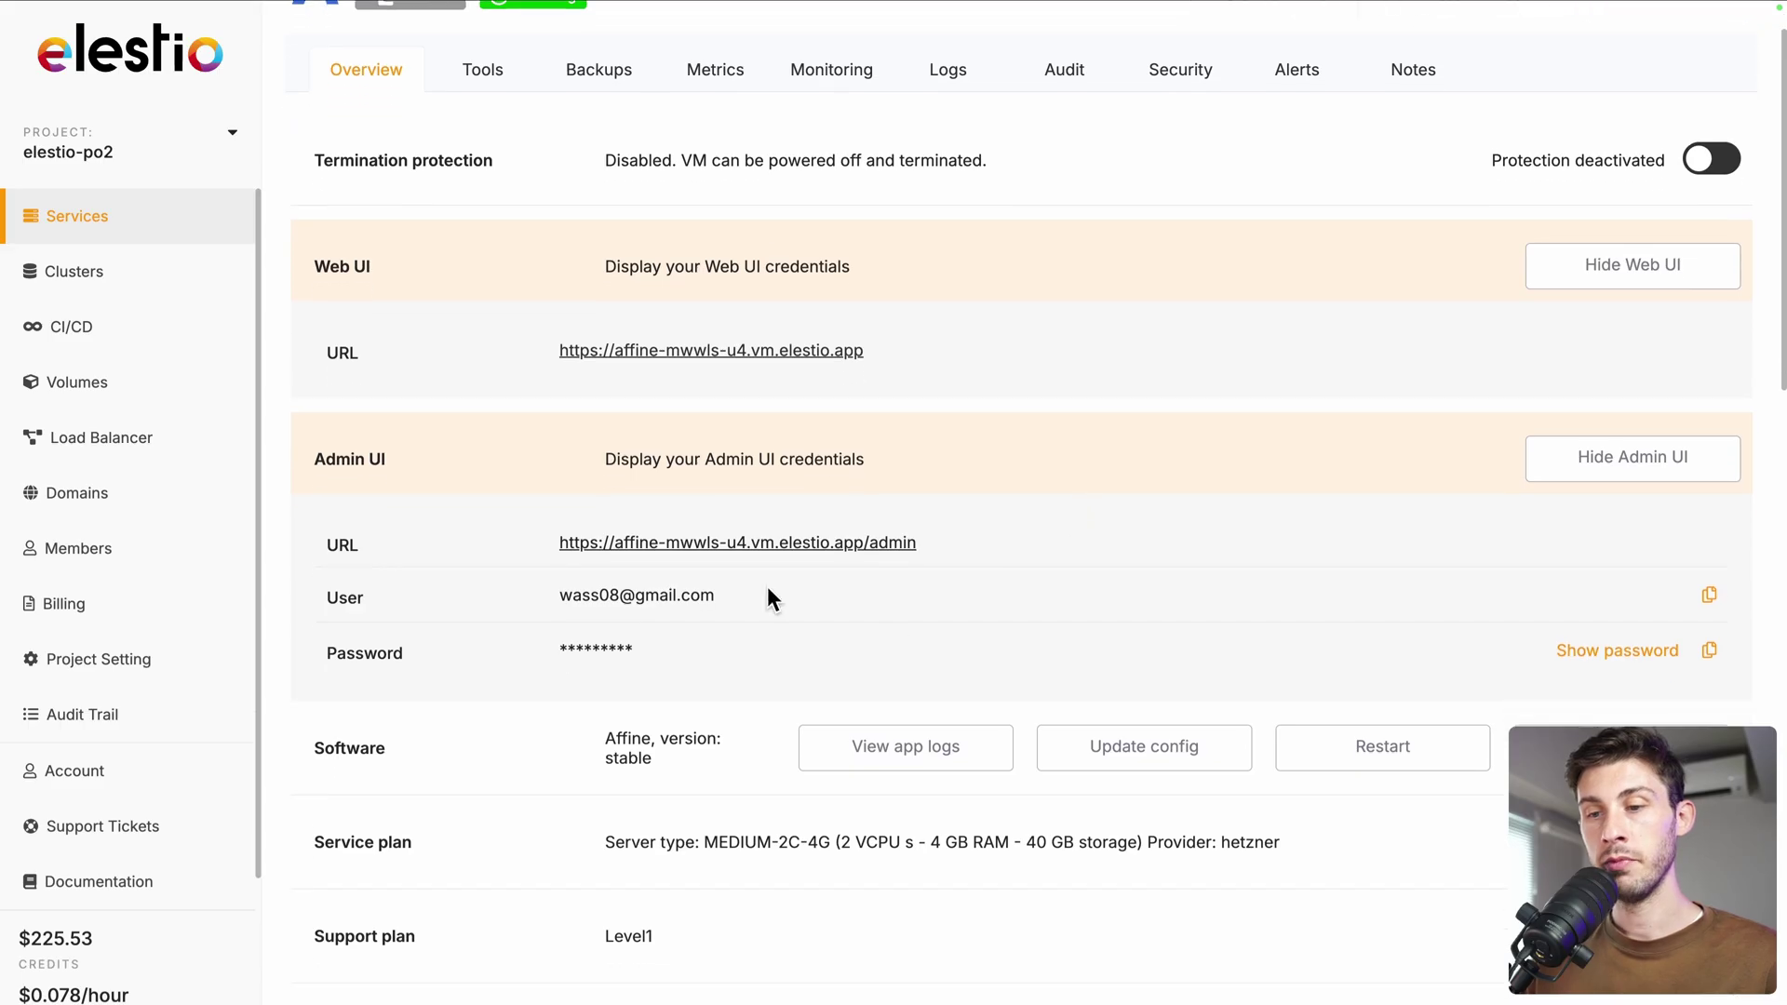
left_click(1710, 652)
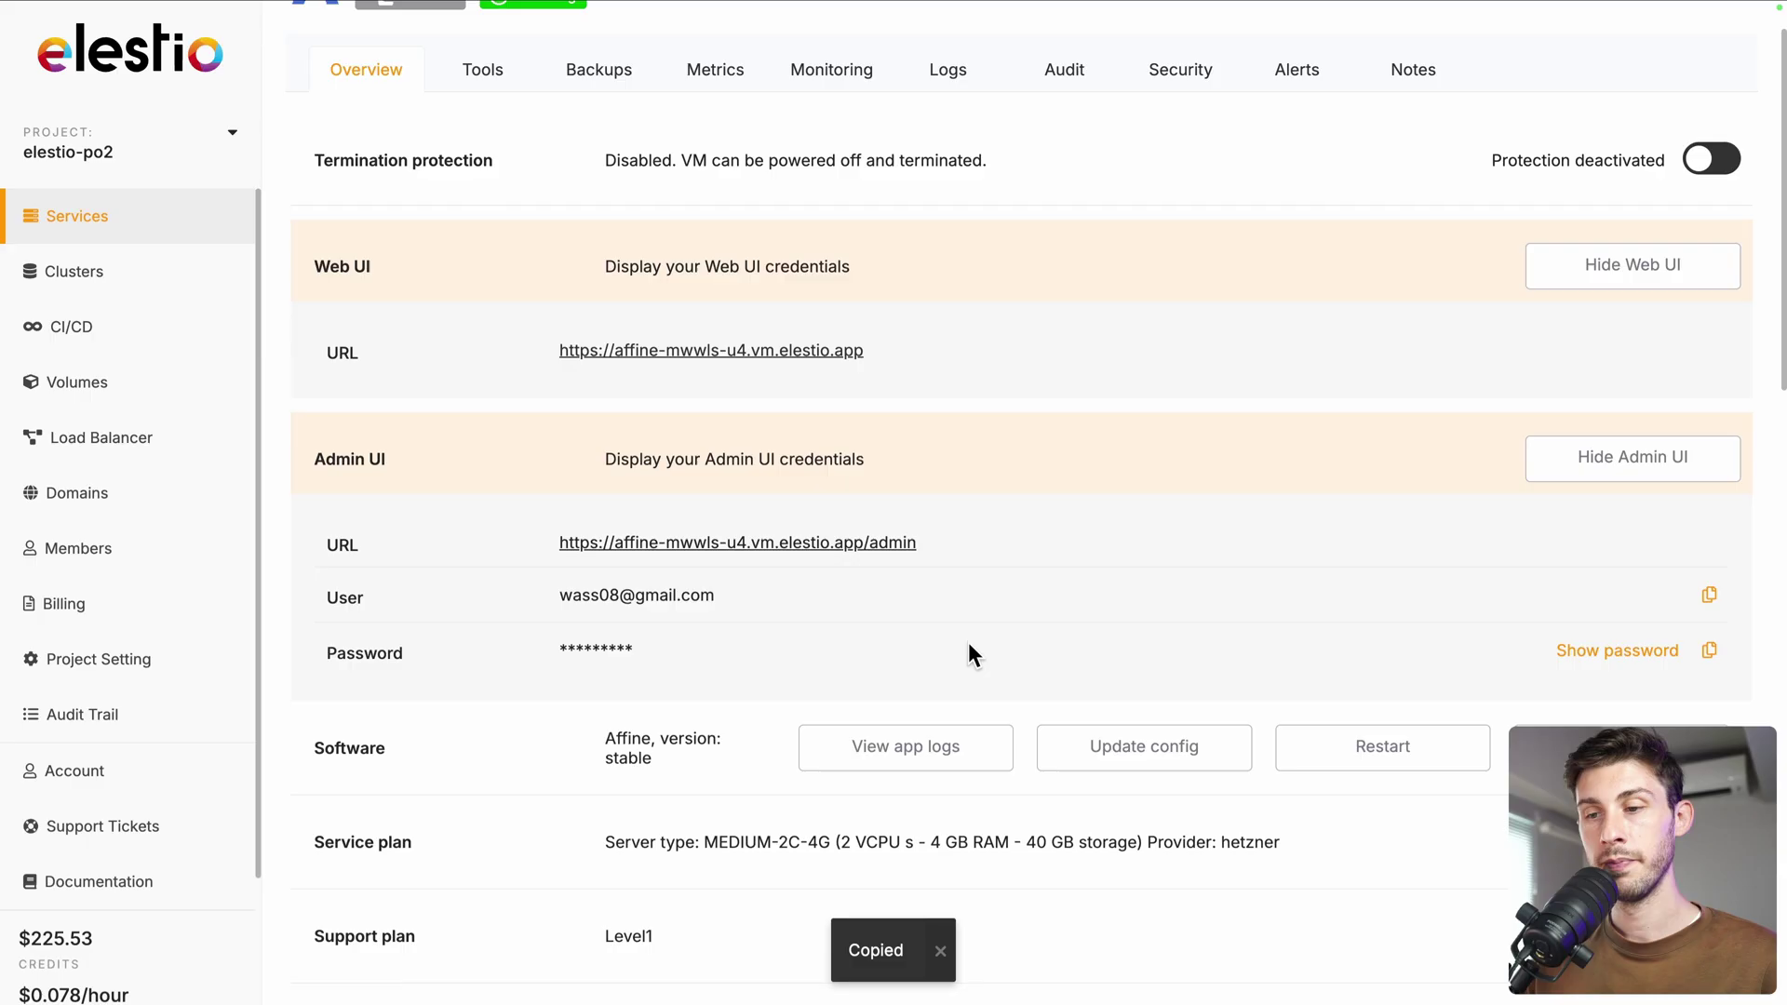
left_click(888, 549)
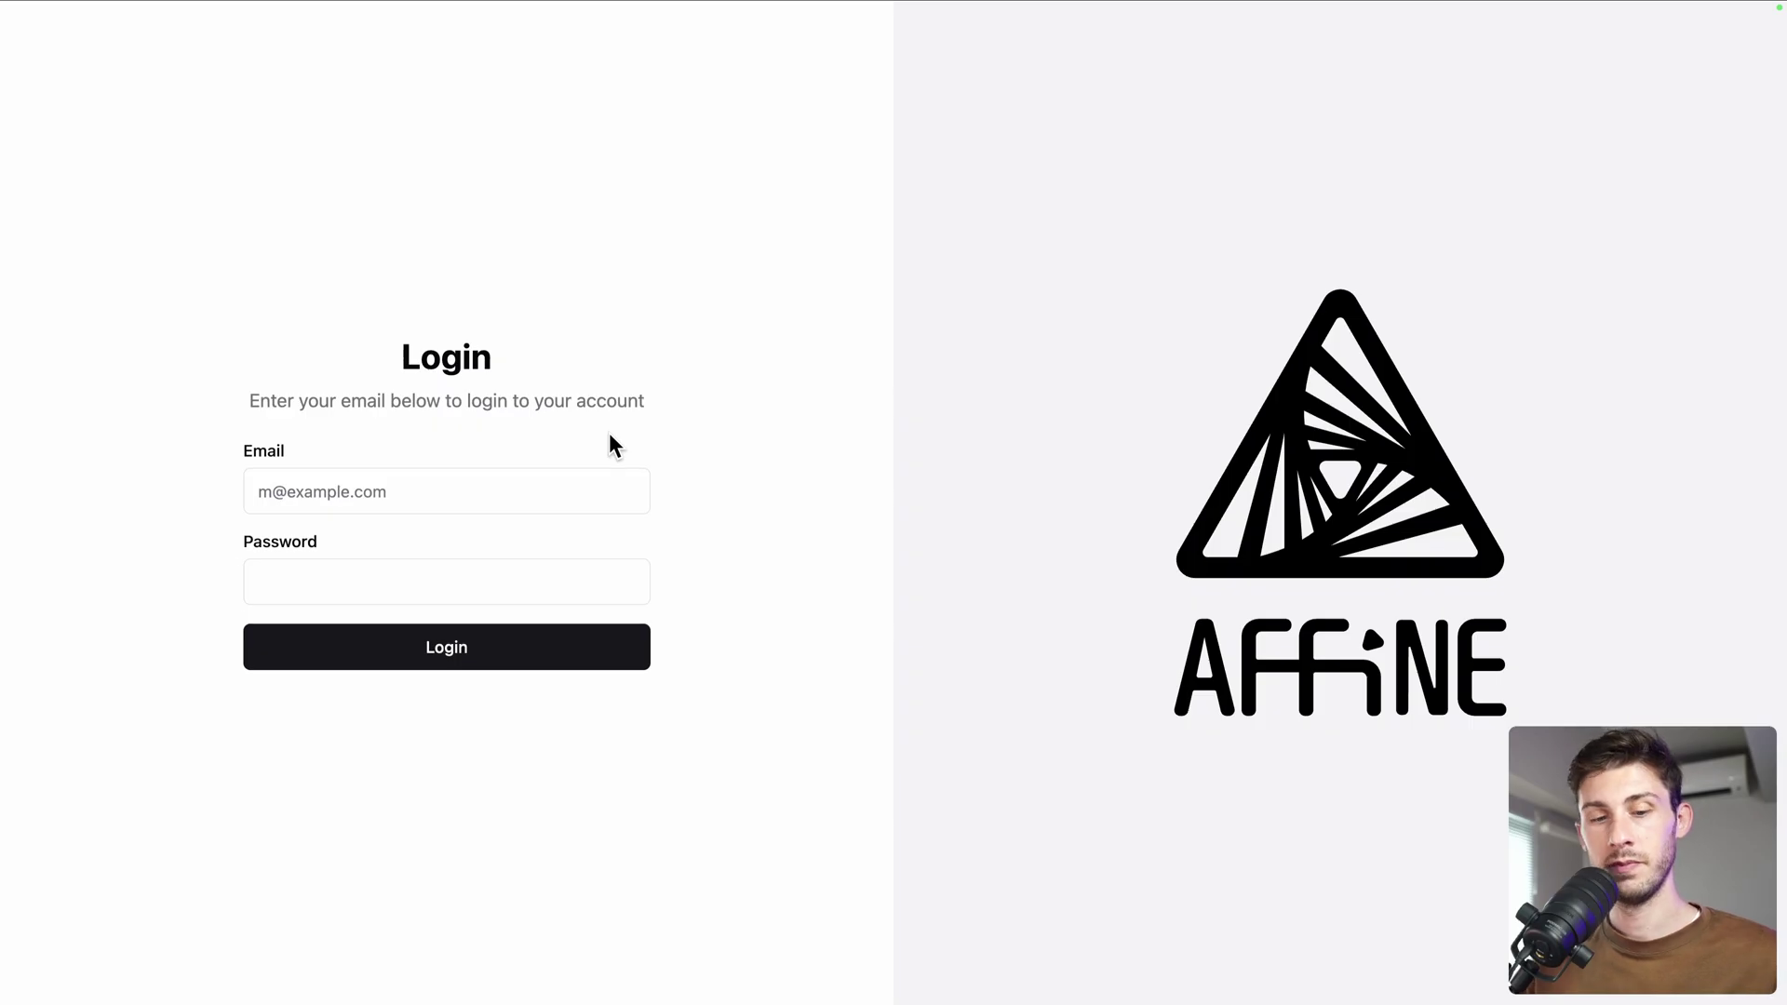
Fill in the admin email and password and log in to the AFFiNE admin panel
key("super+backslash")
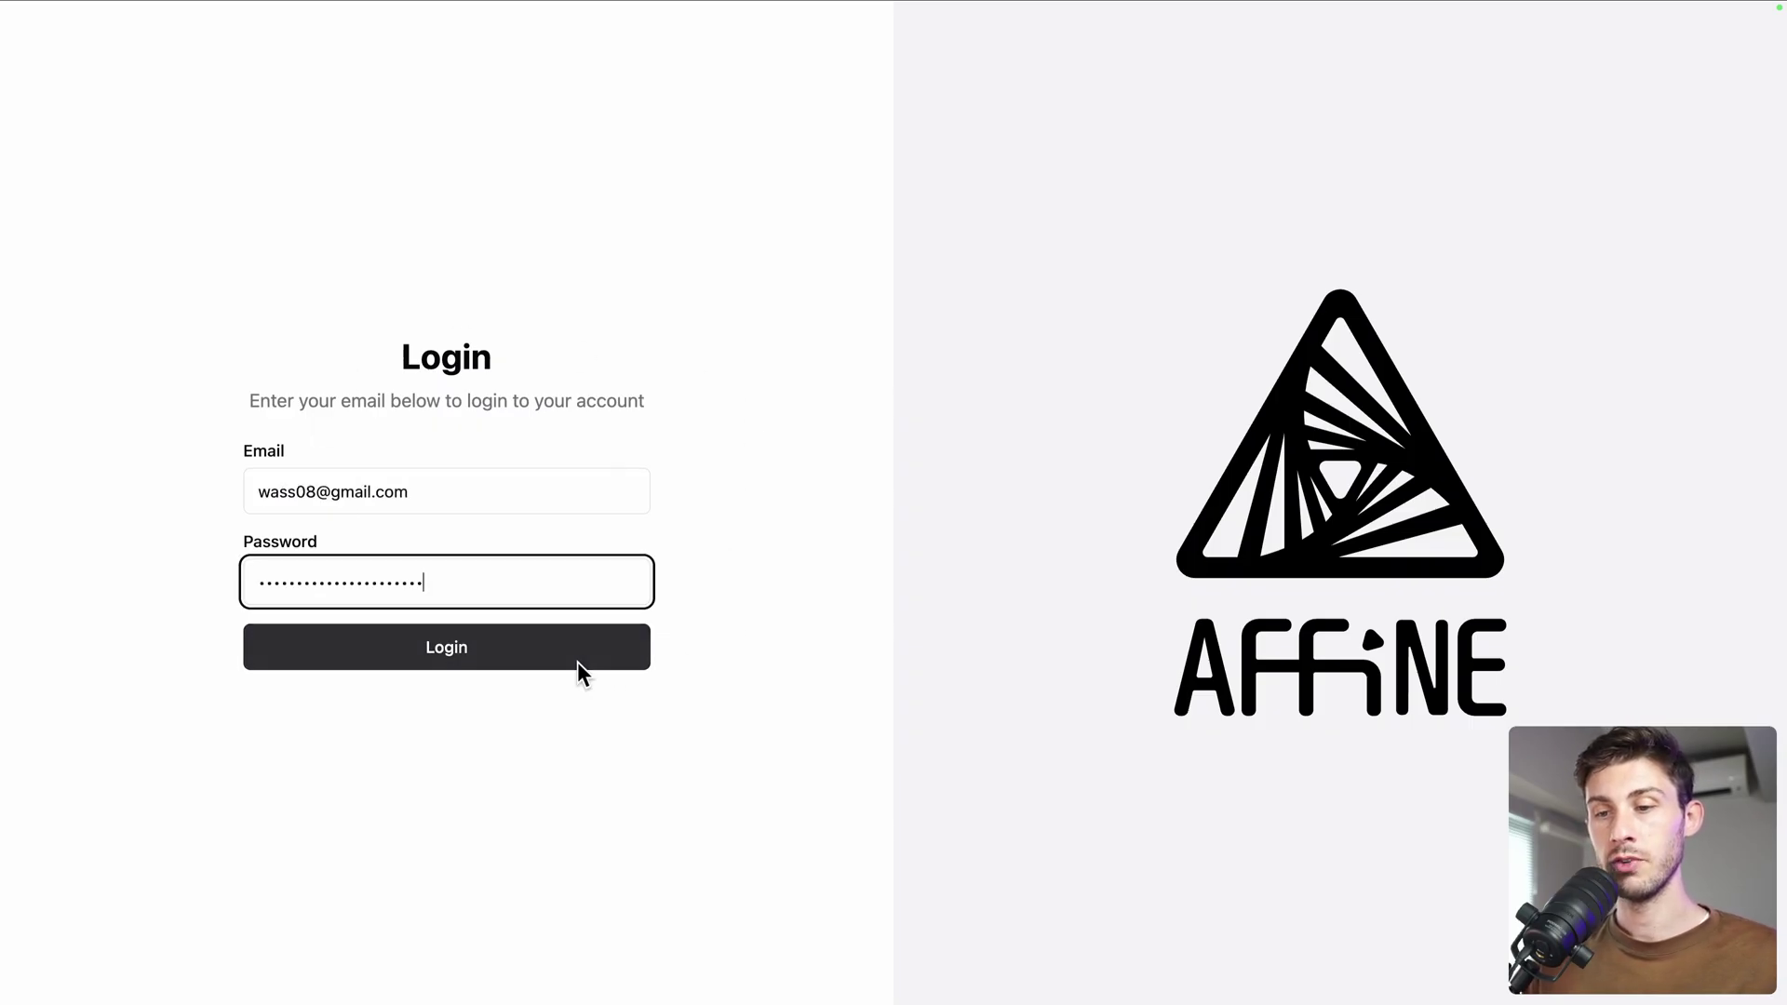
left_click(575, 663)
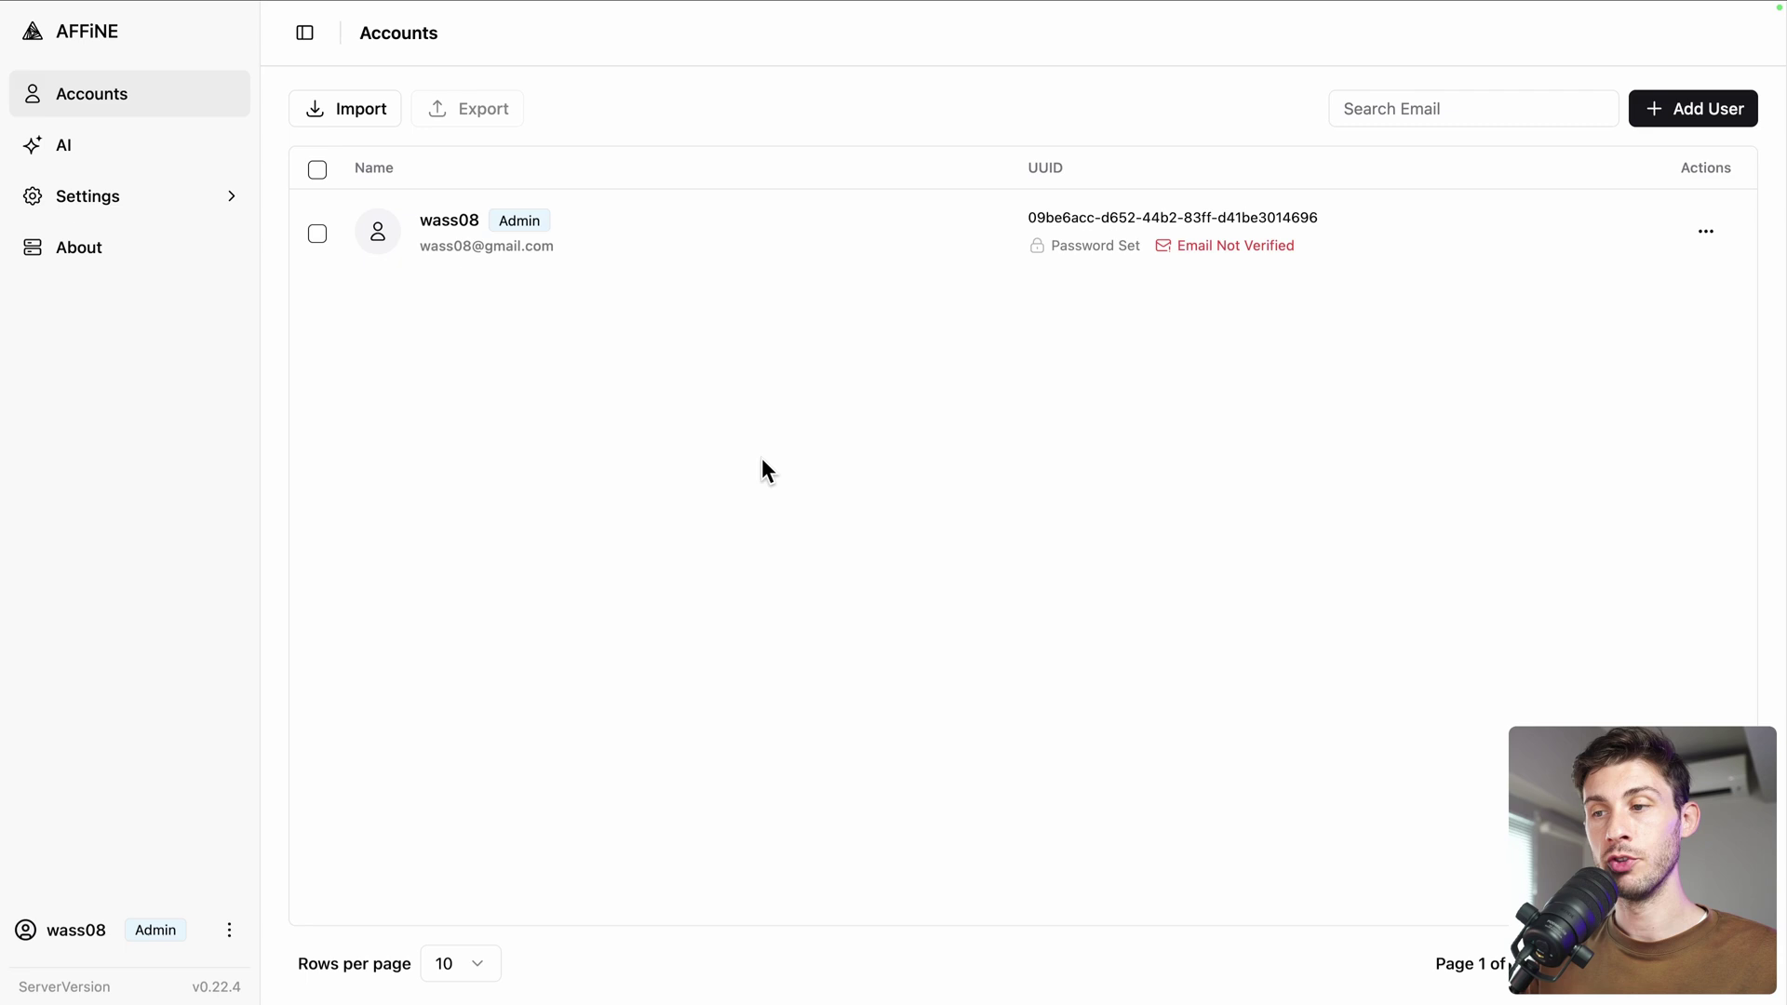
Add a user with the new member's name and YOPmail e-mail address, leaving the password empty
left_click(1662, 105)
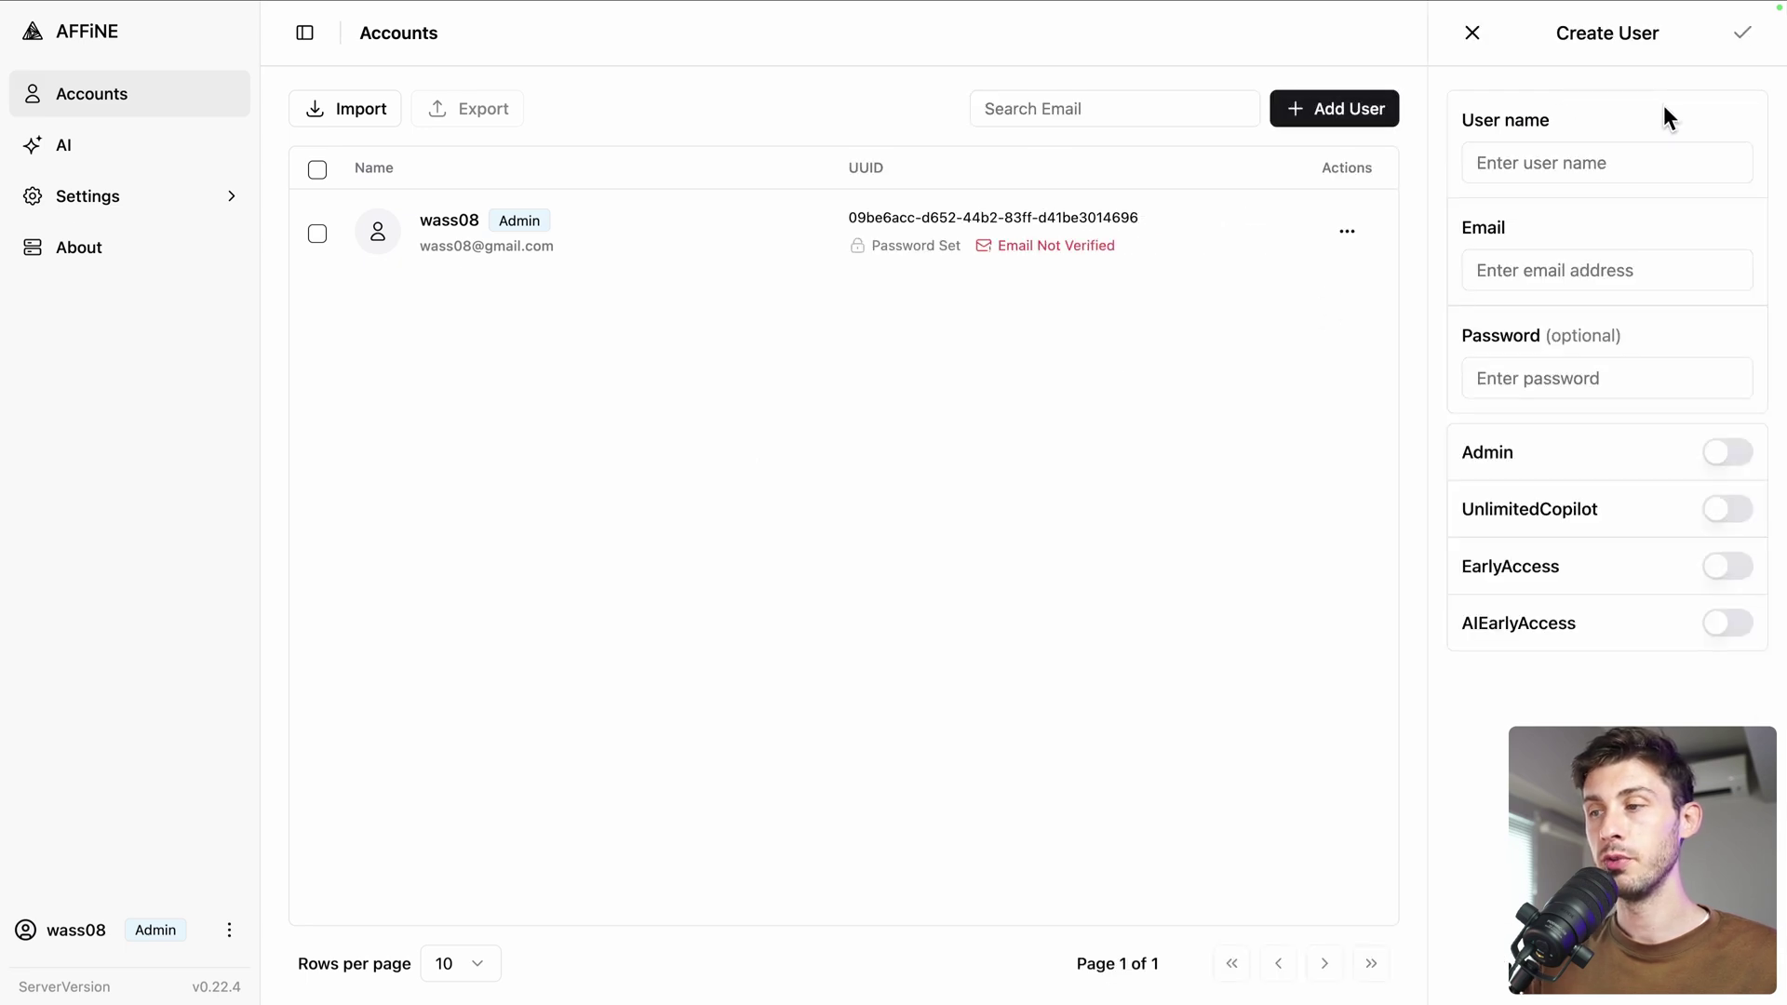
left_click(1499, 160)
type("John Doe")
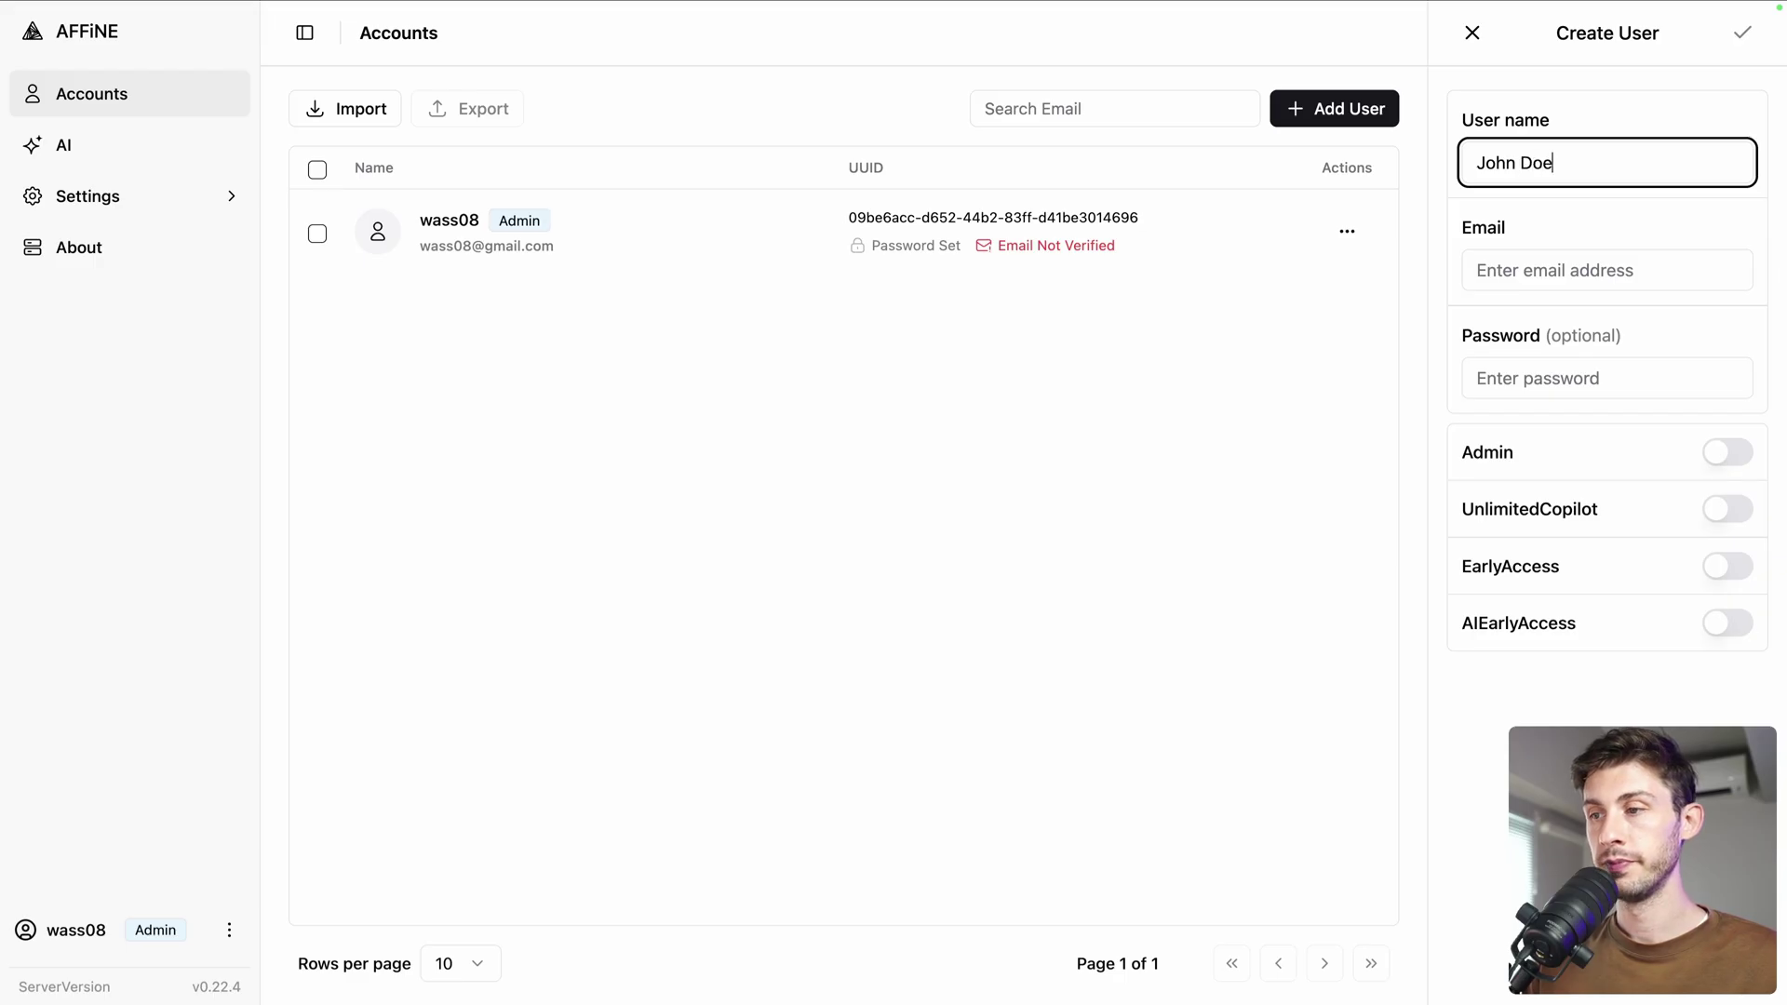
left_click(1607, 270)
type("john.doe")
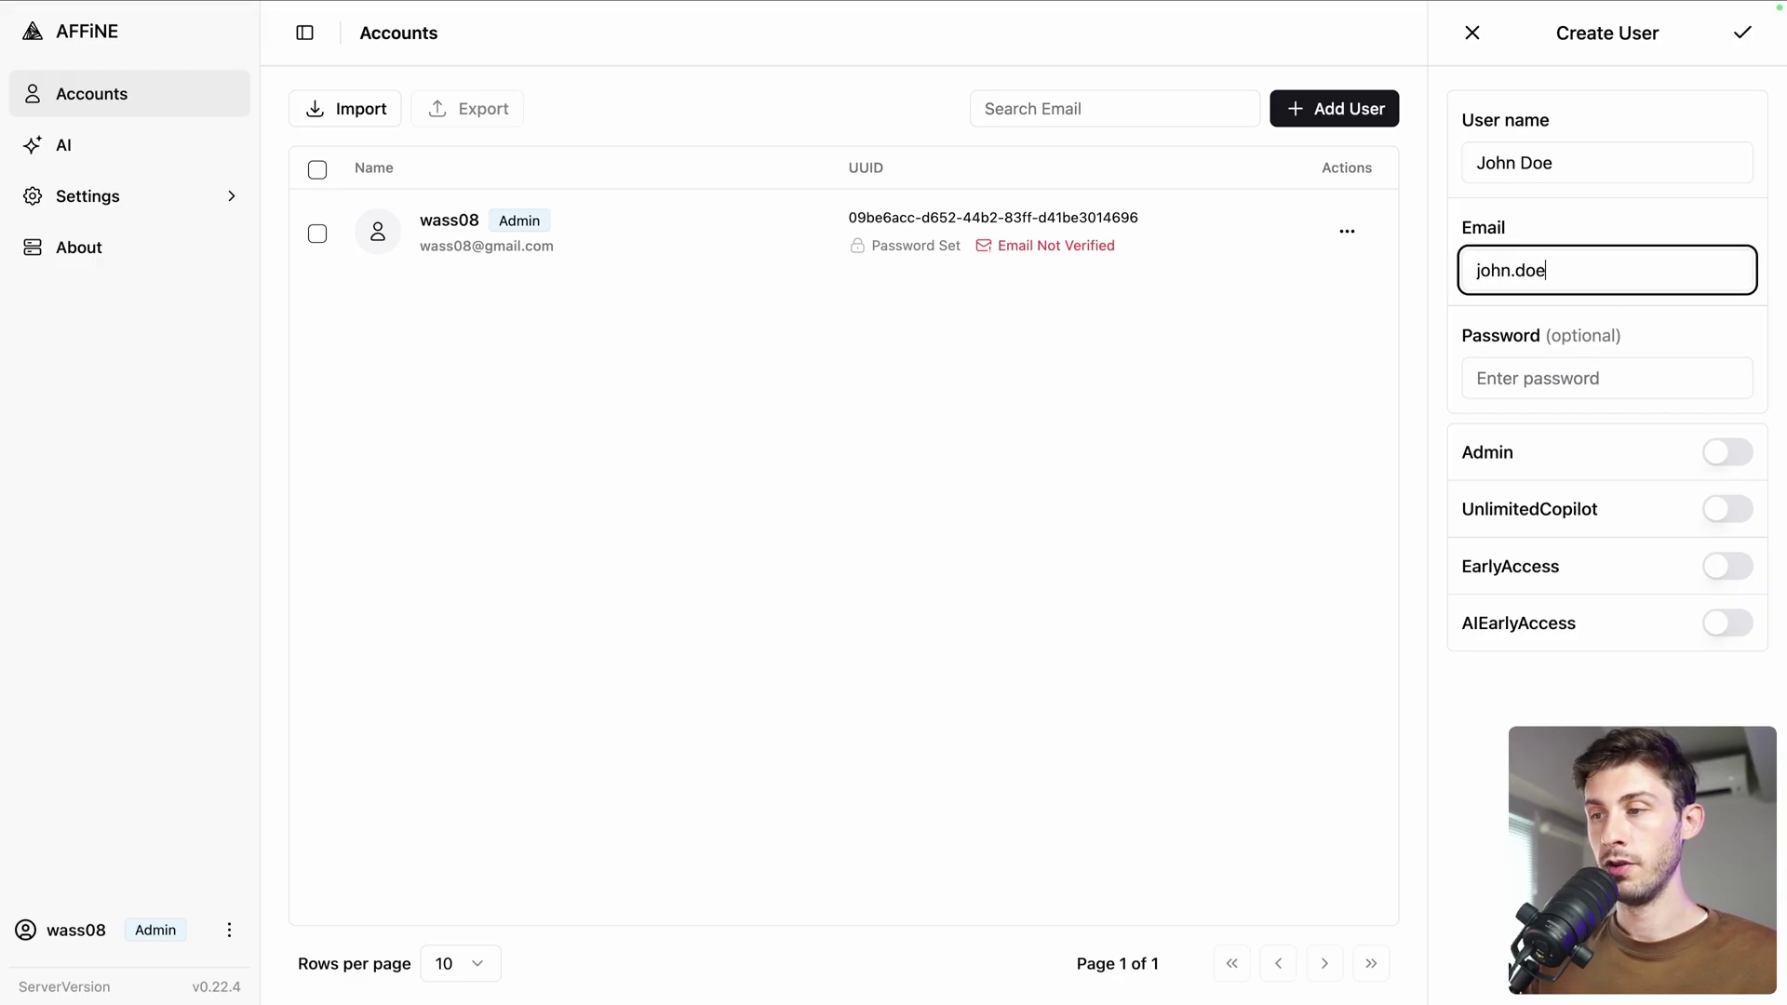
type("@yopmail.com")
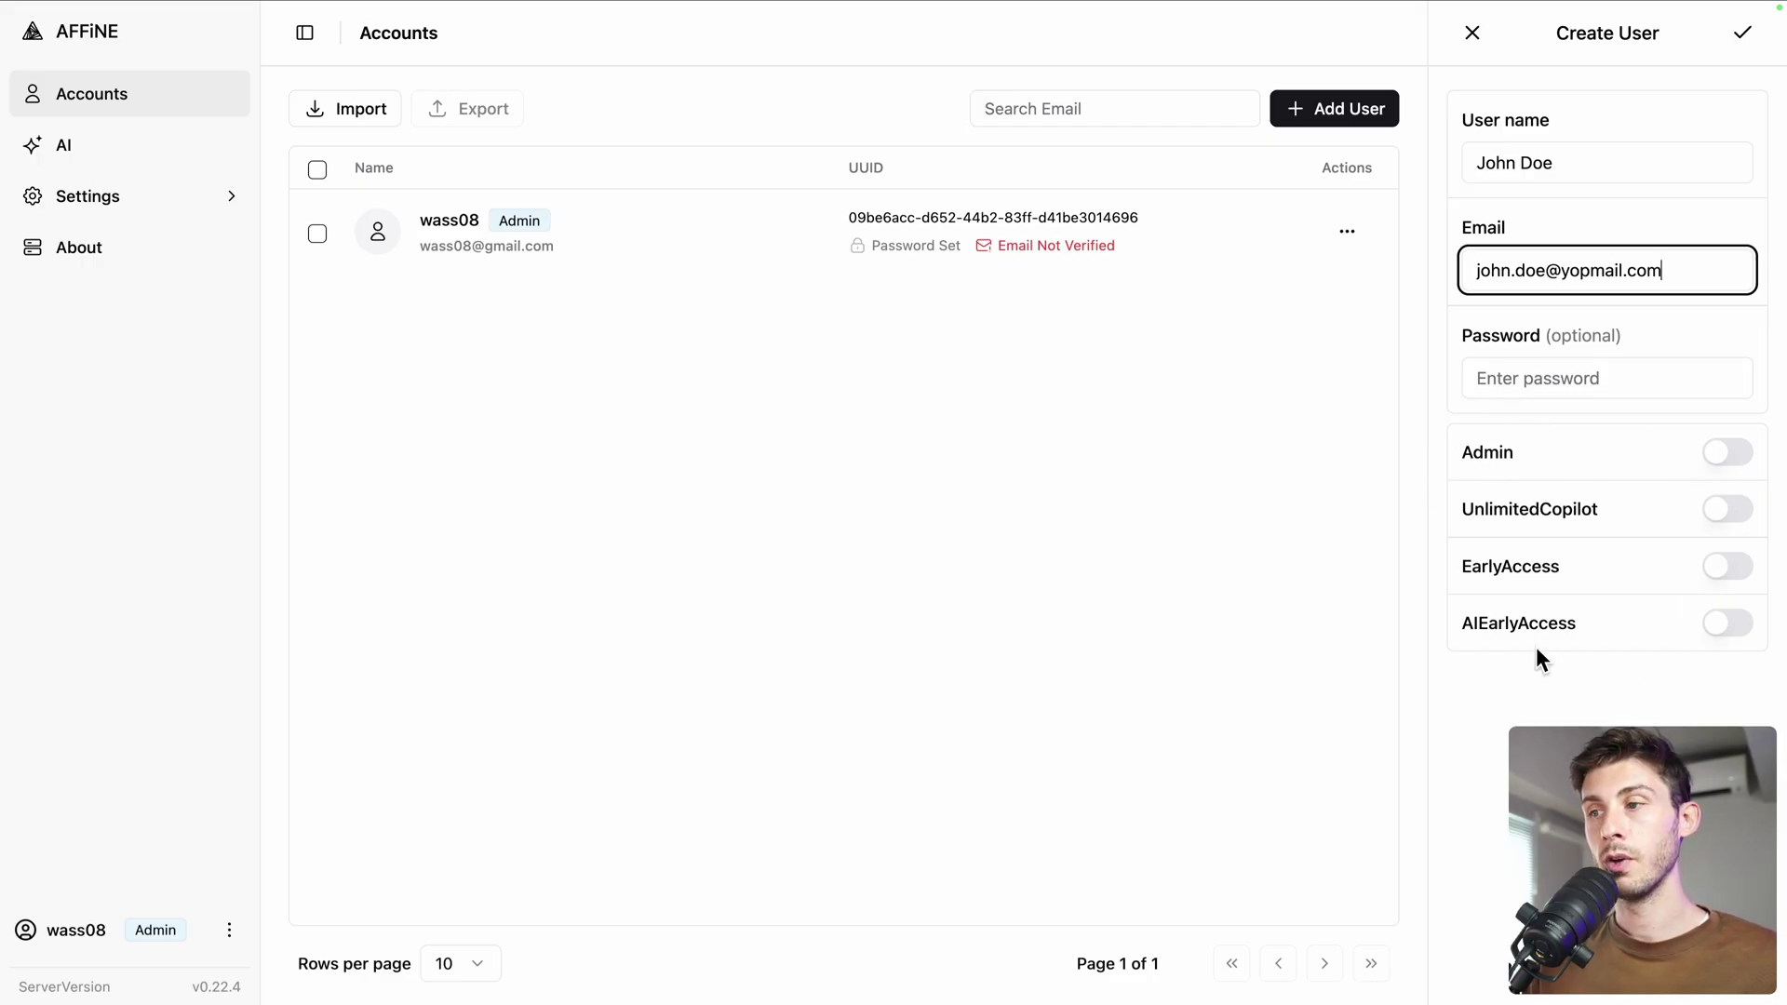
left_click(1740, 38)
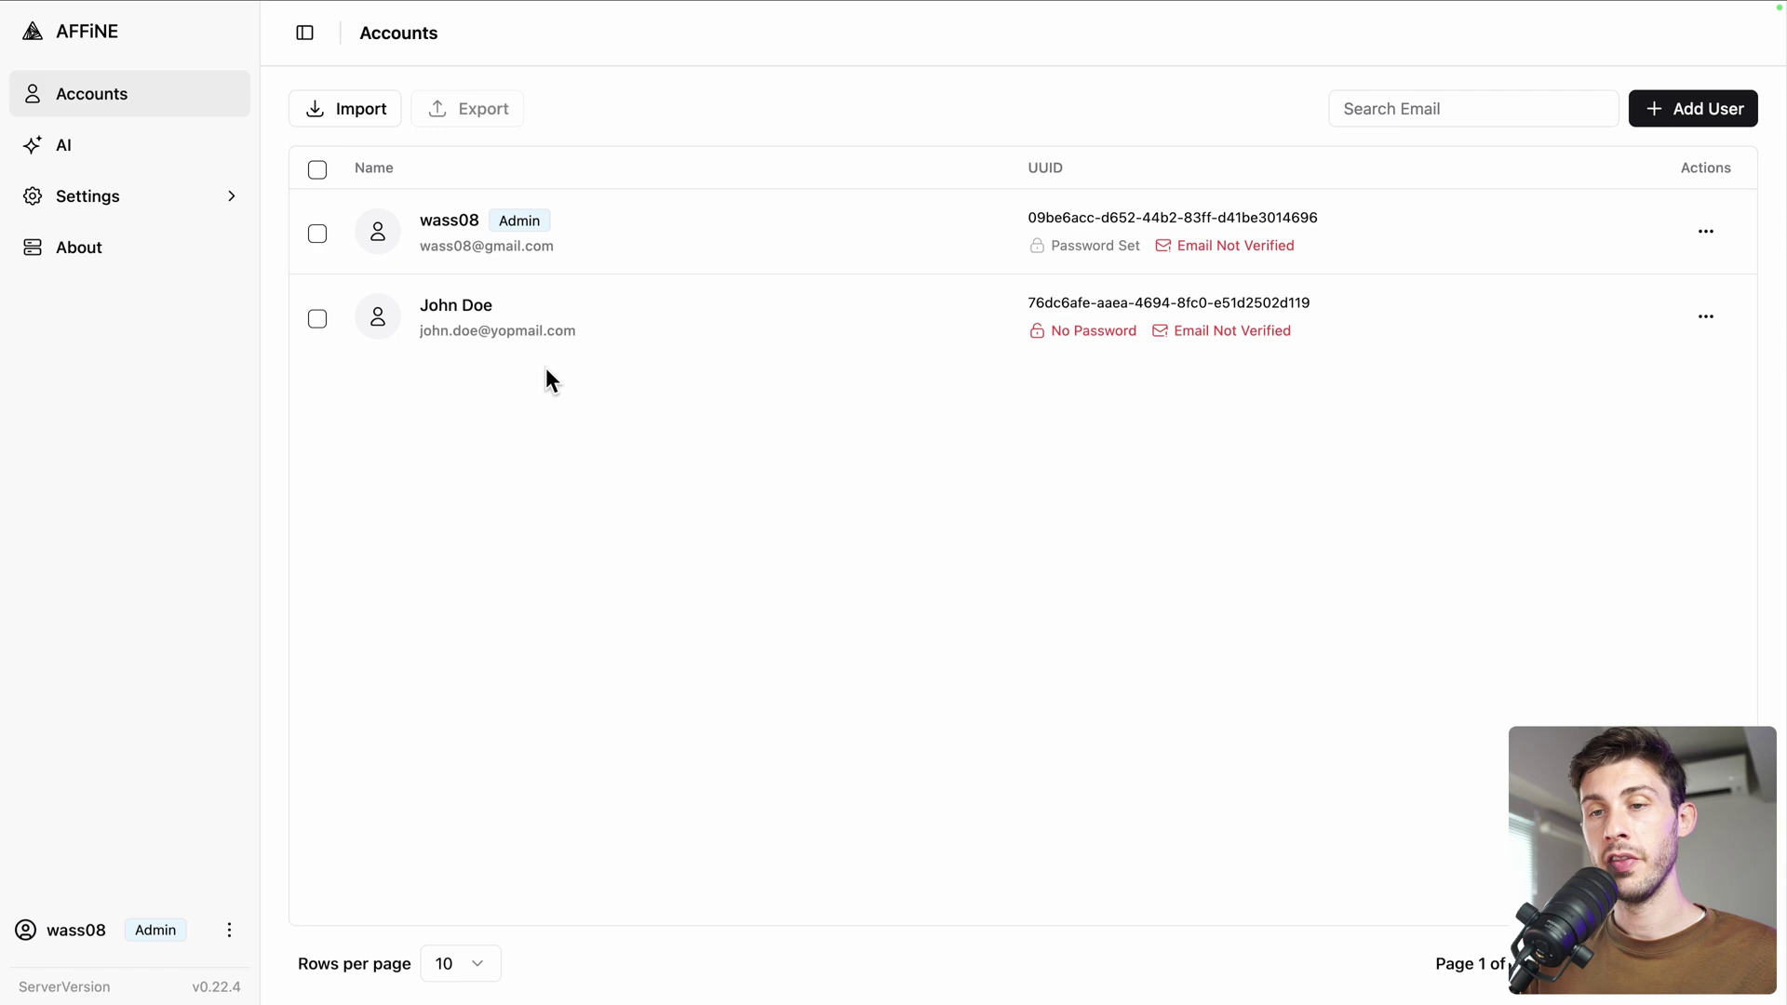
Open the AI admin page and highlight its note that AI is unsupported
left_click(65, 149)
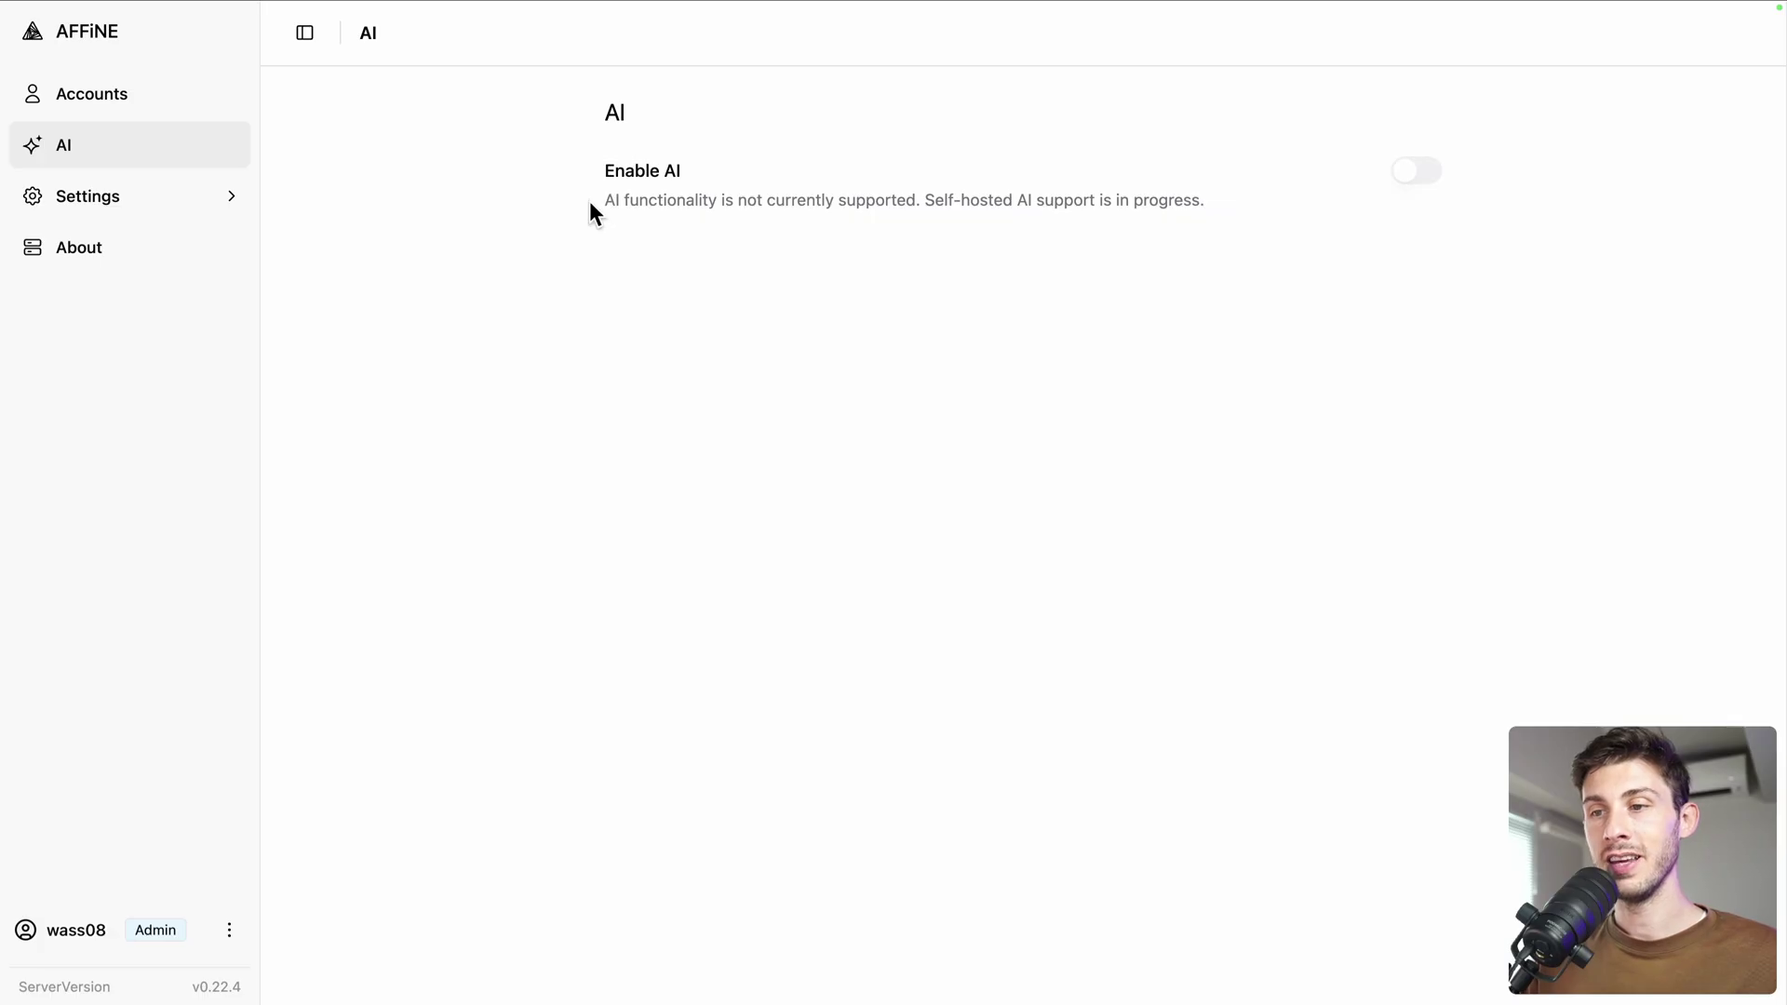
left_click_drag(590, 203, 1032, 196)
left_click(1009, 287)
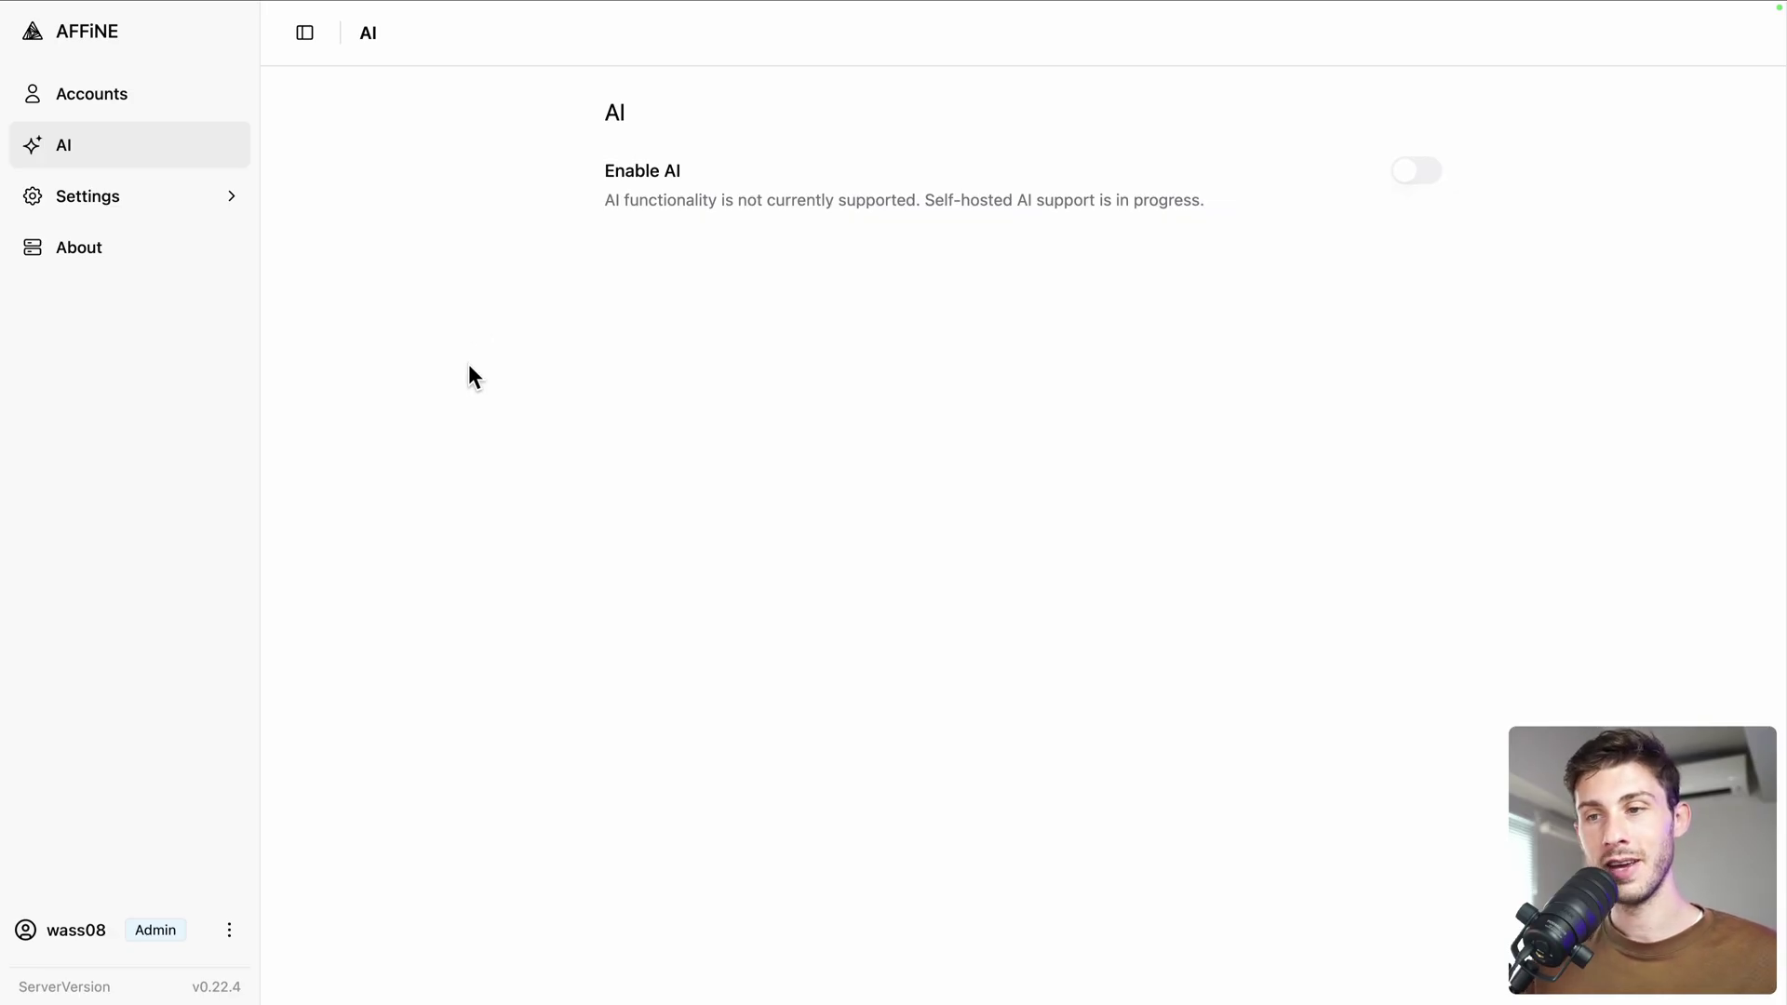
Open Settings > AI to view the copilot switch and empty provider API keys
left_click(115, 198)
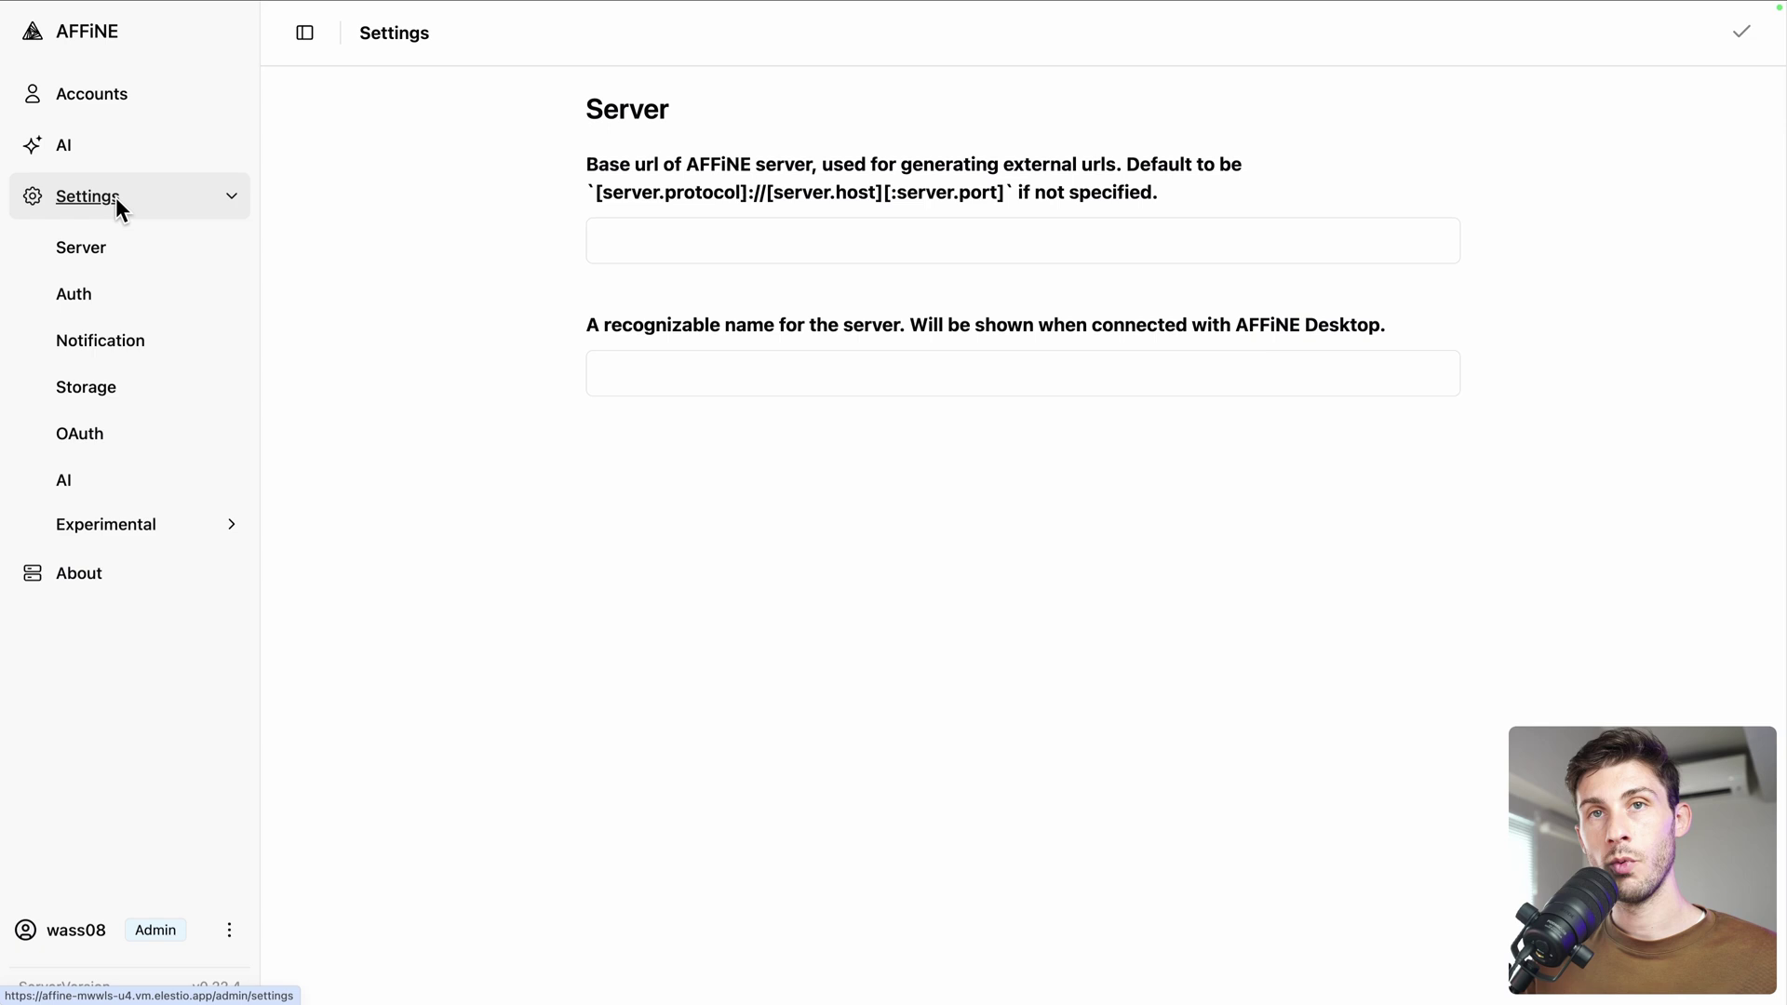
left_click(76, 493)
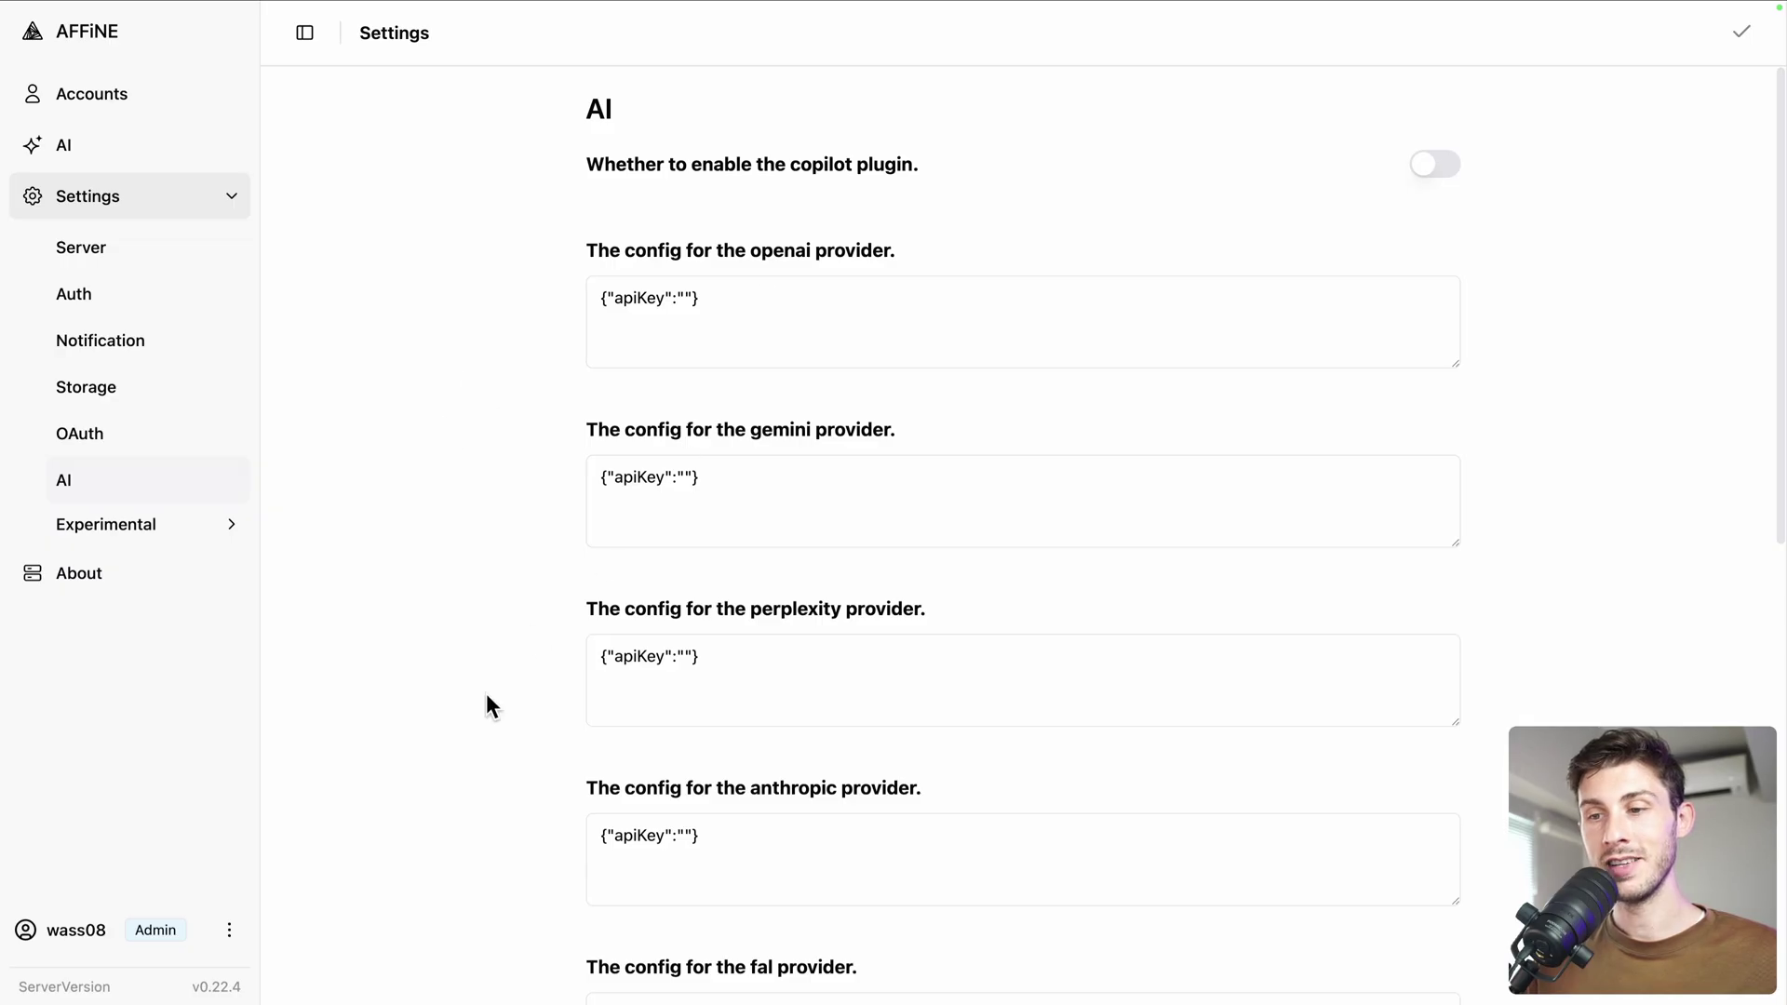
scroll(487, 707, "down", 5)
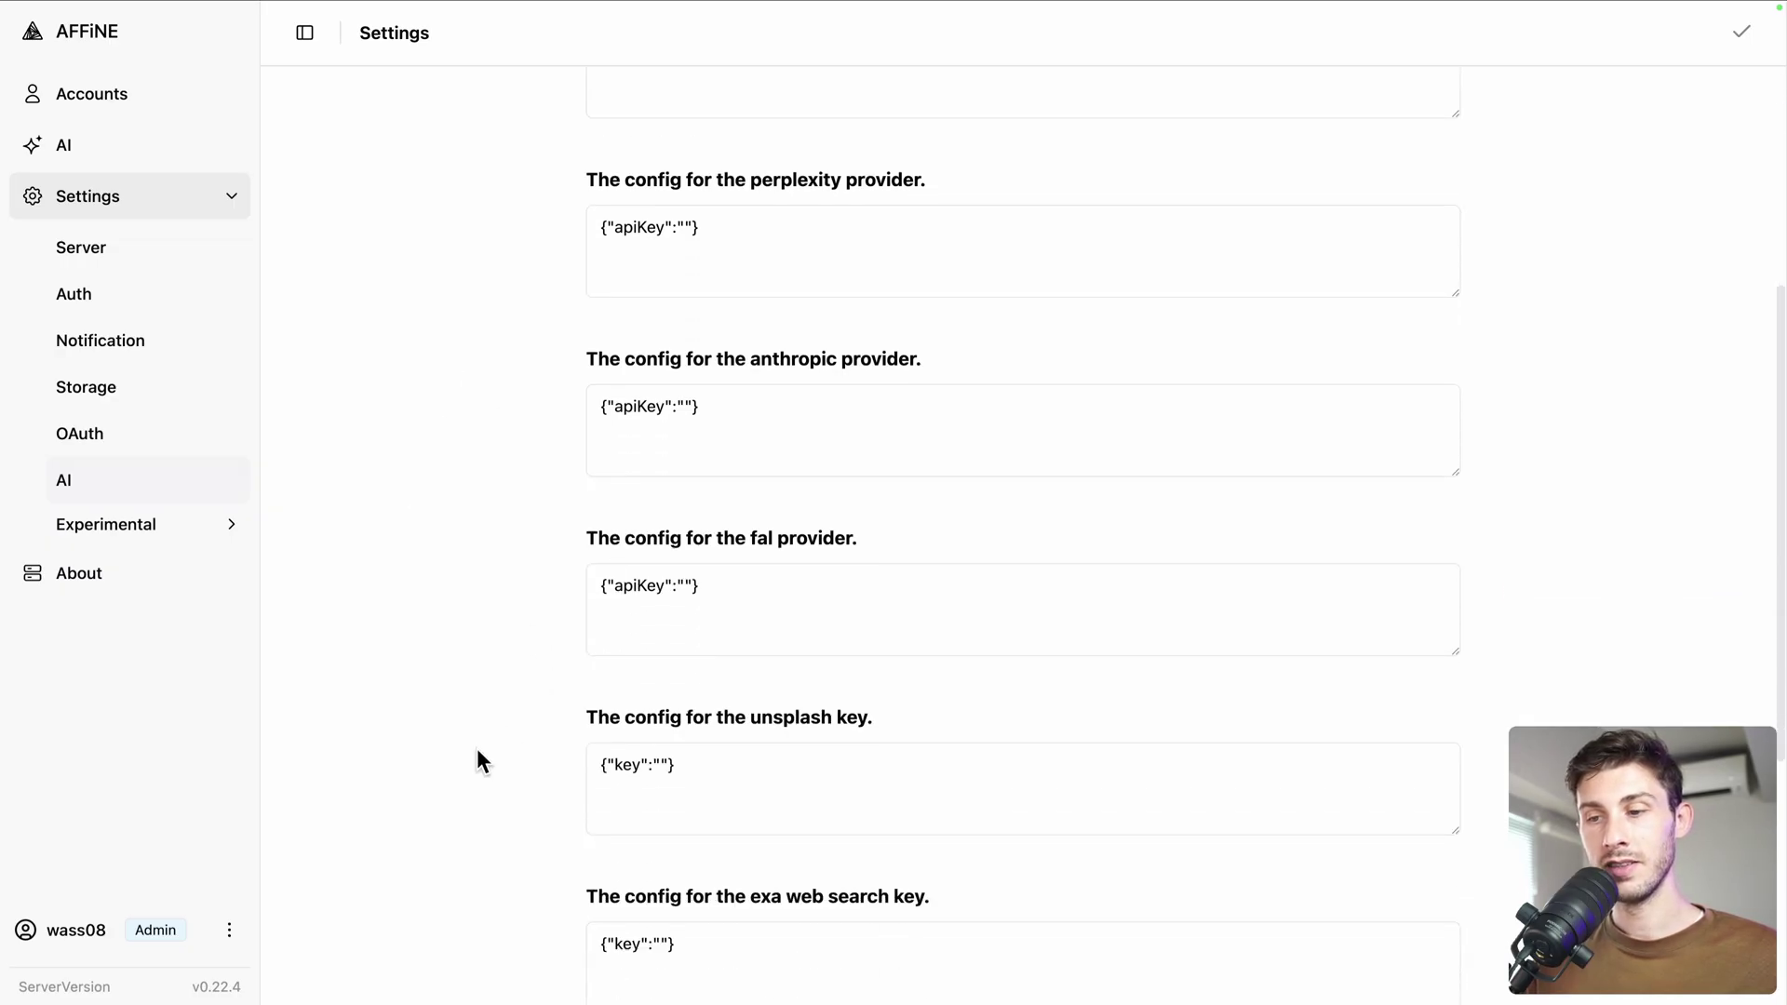
scroll(478, 634, "up", 5)
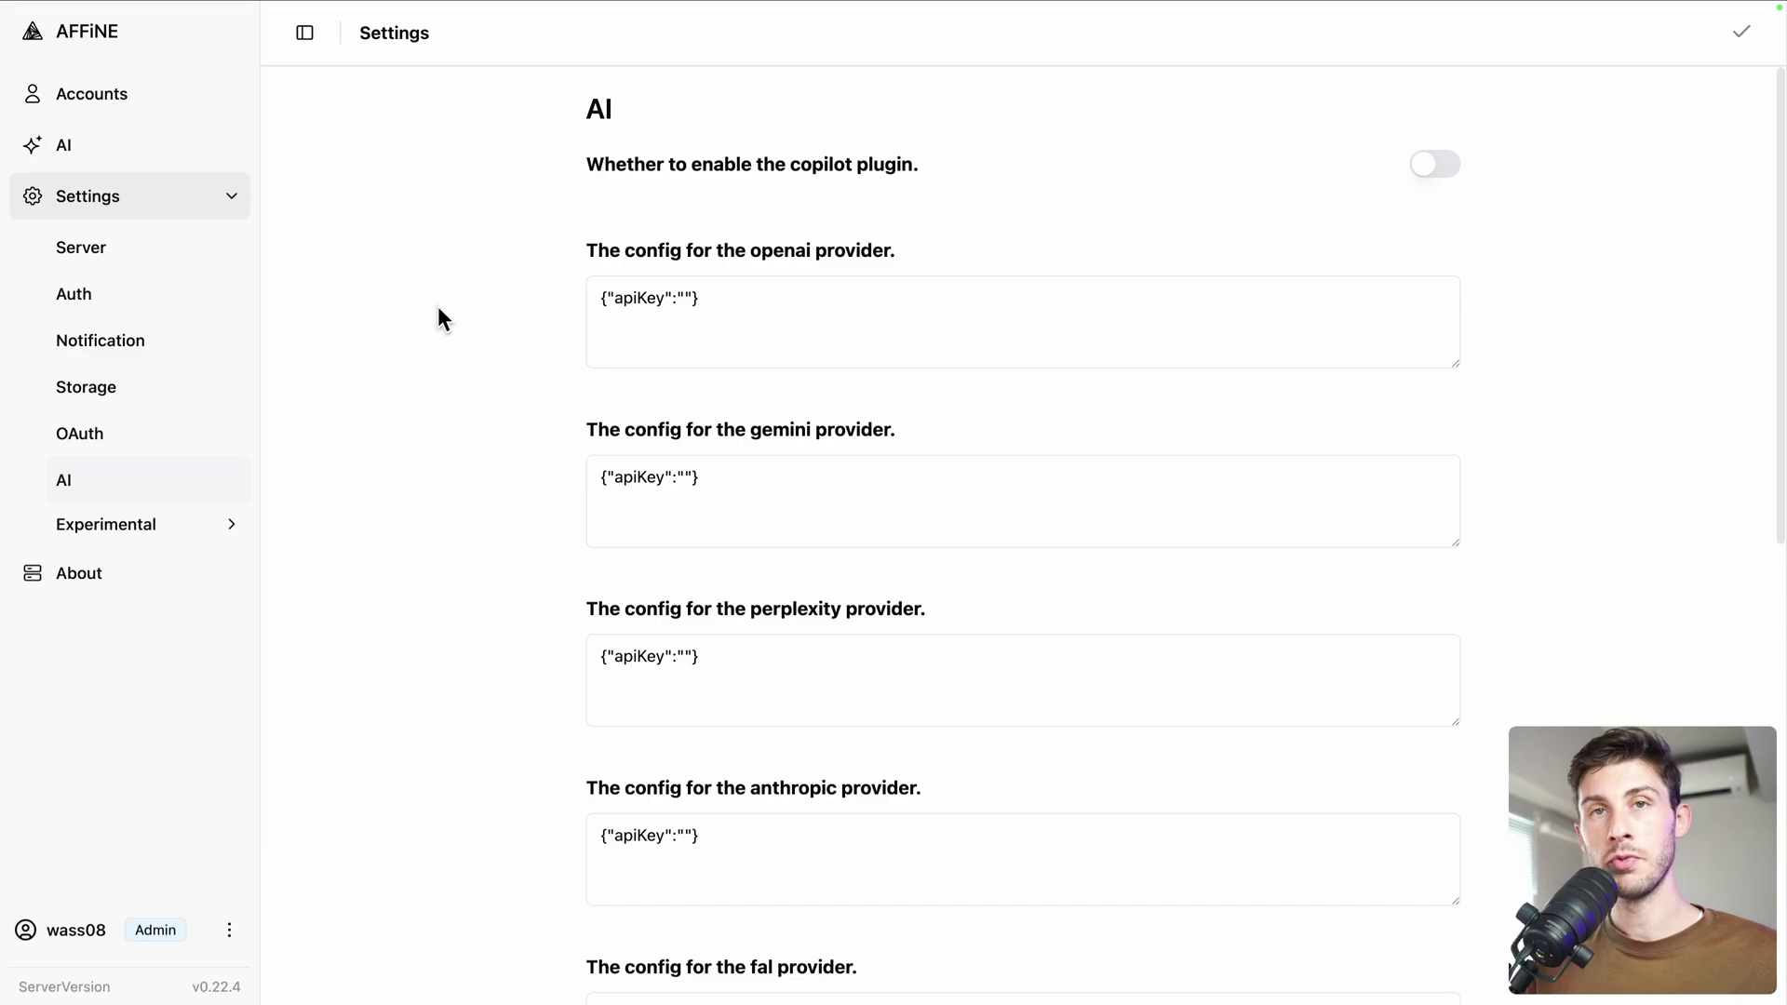
Create a workspace named Elestio with storage type AFFiNE Selfhosted Cloud
left_click(32, 32)
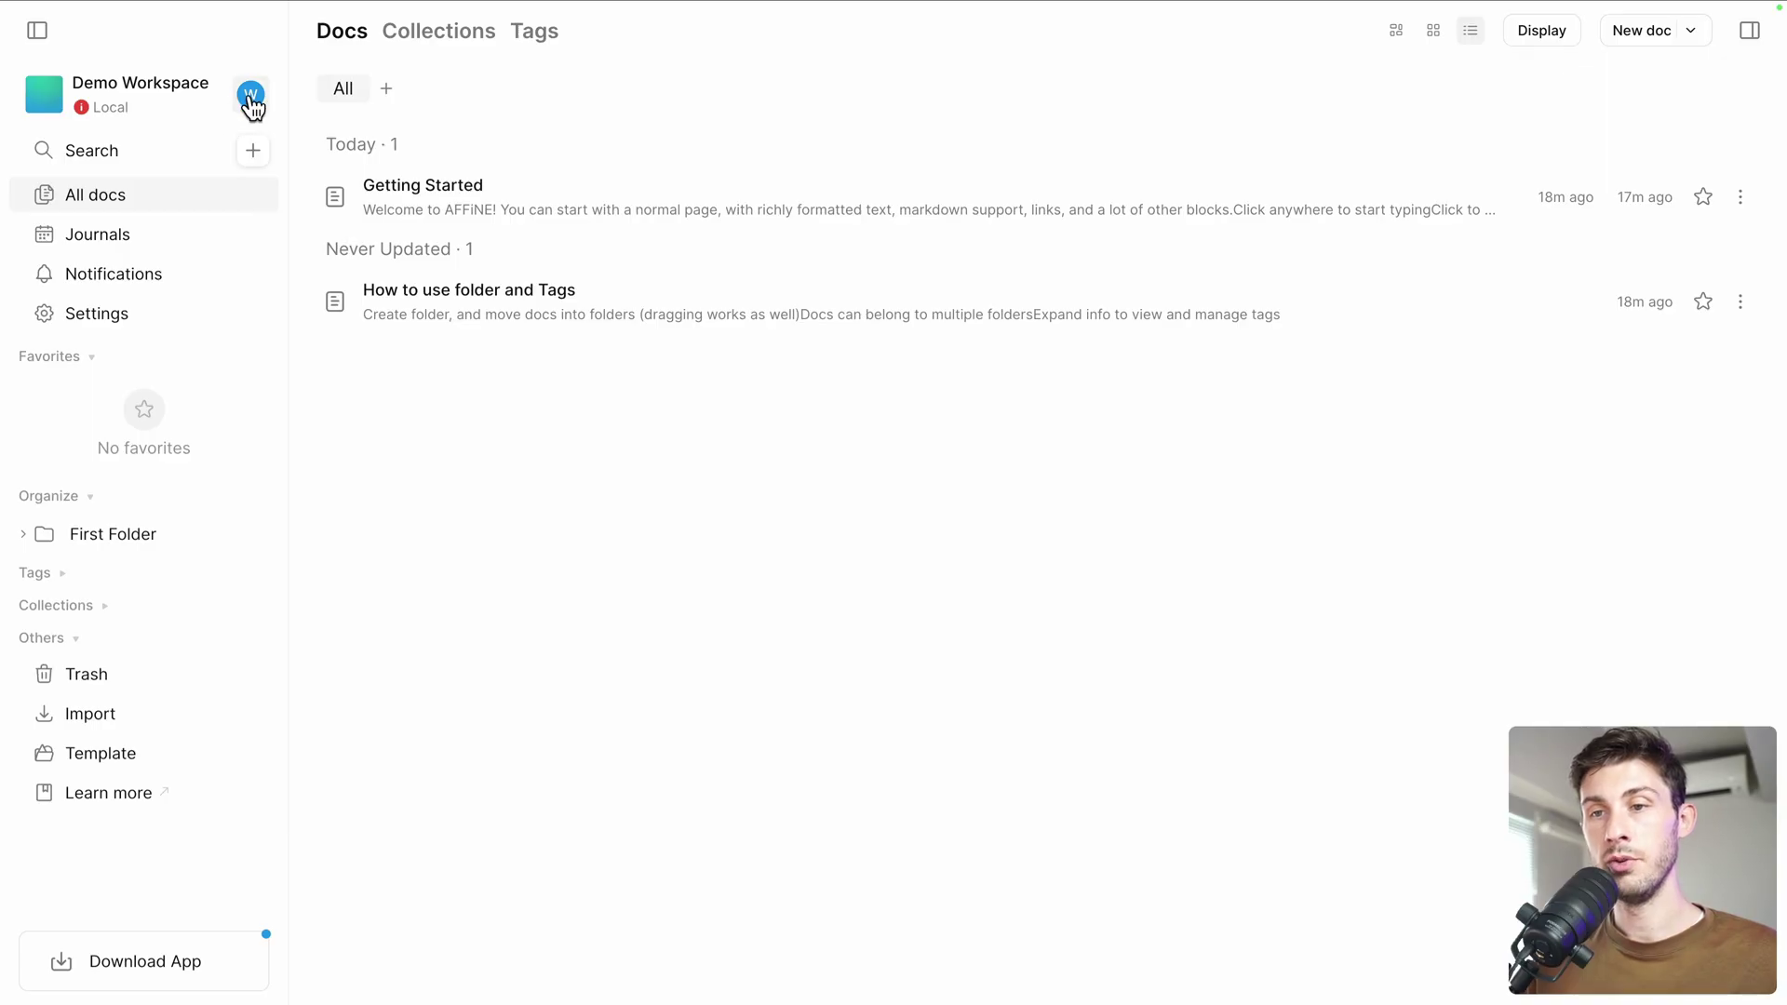
left_click(177, 100)
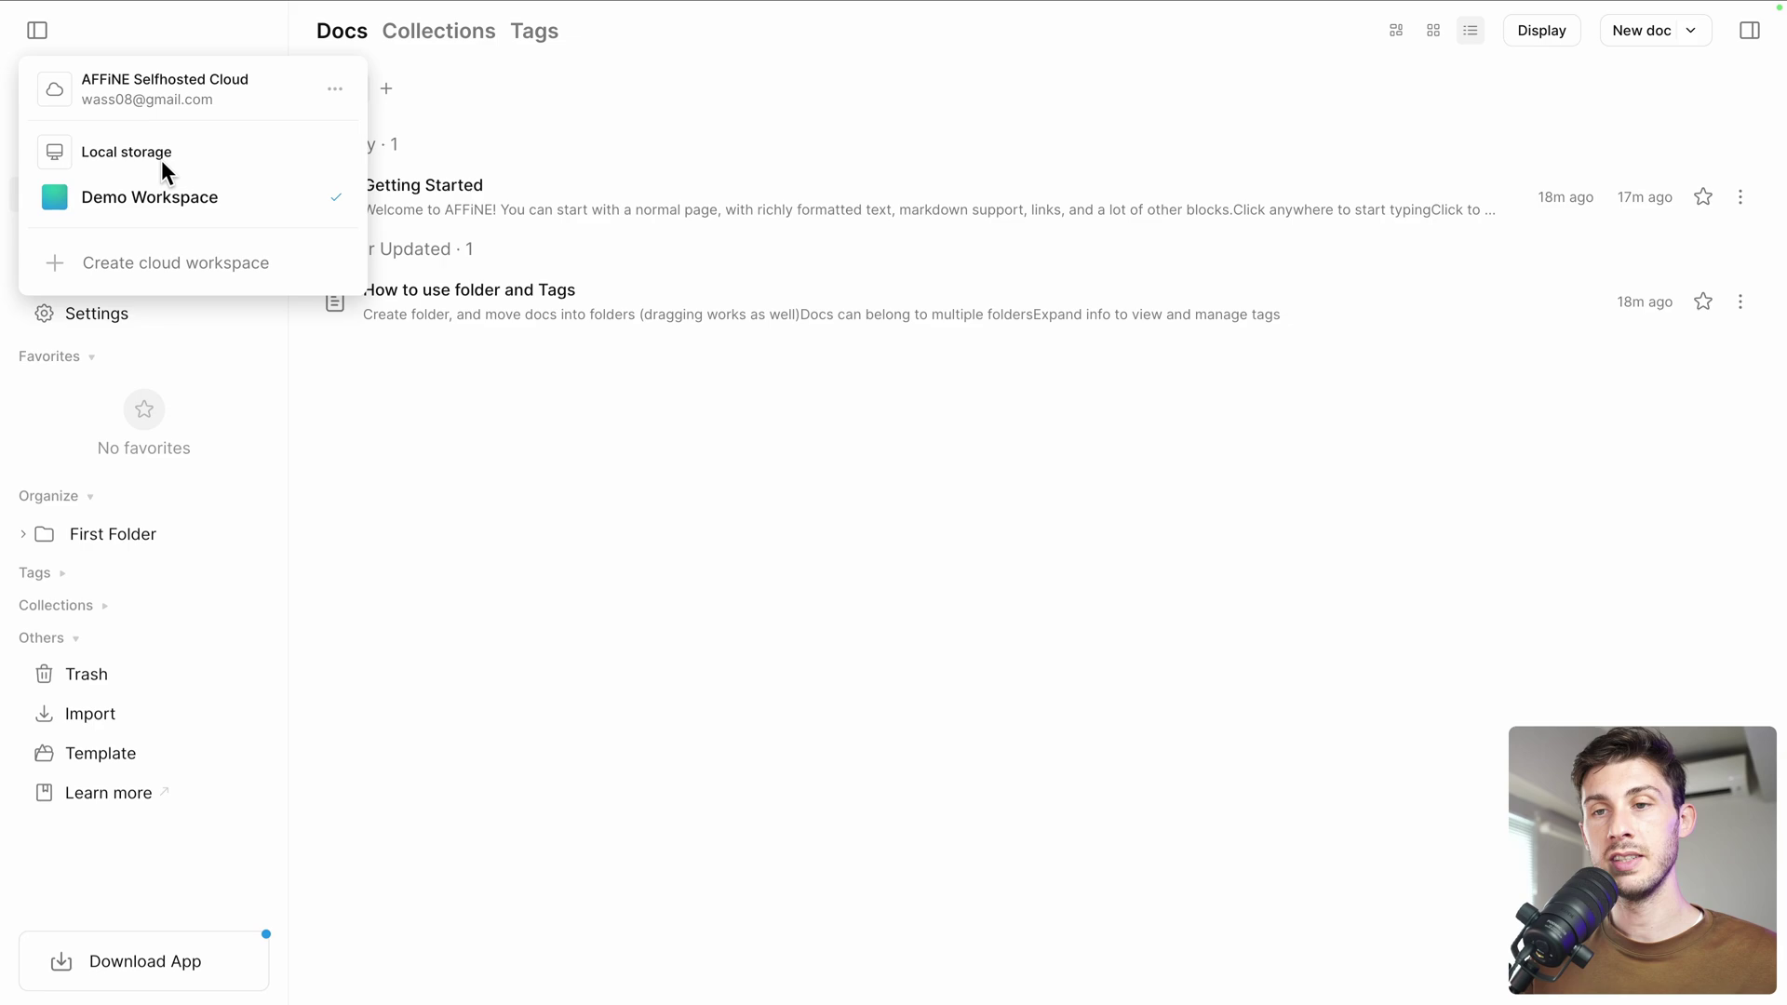
left_click(200, 268)
type("Elestio")
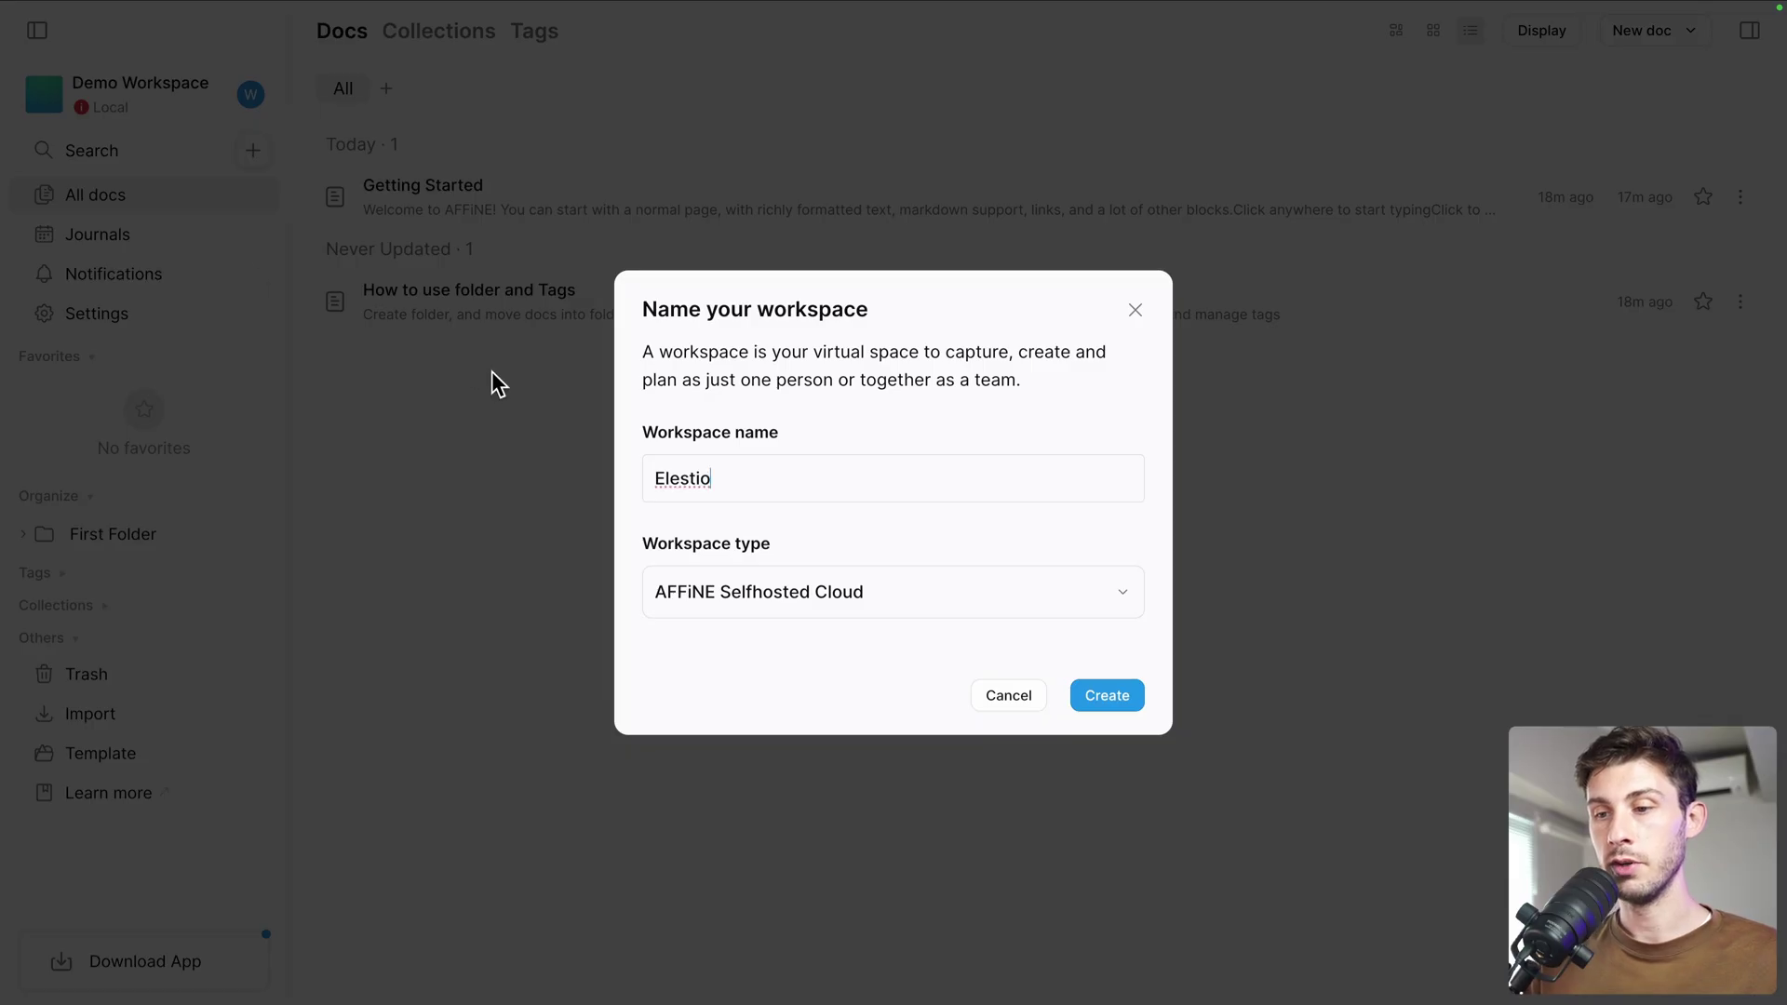
left_click(953, 602)
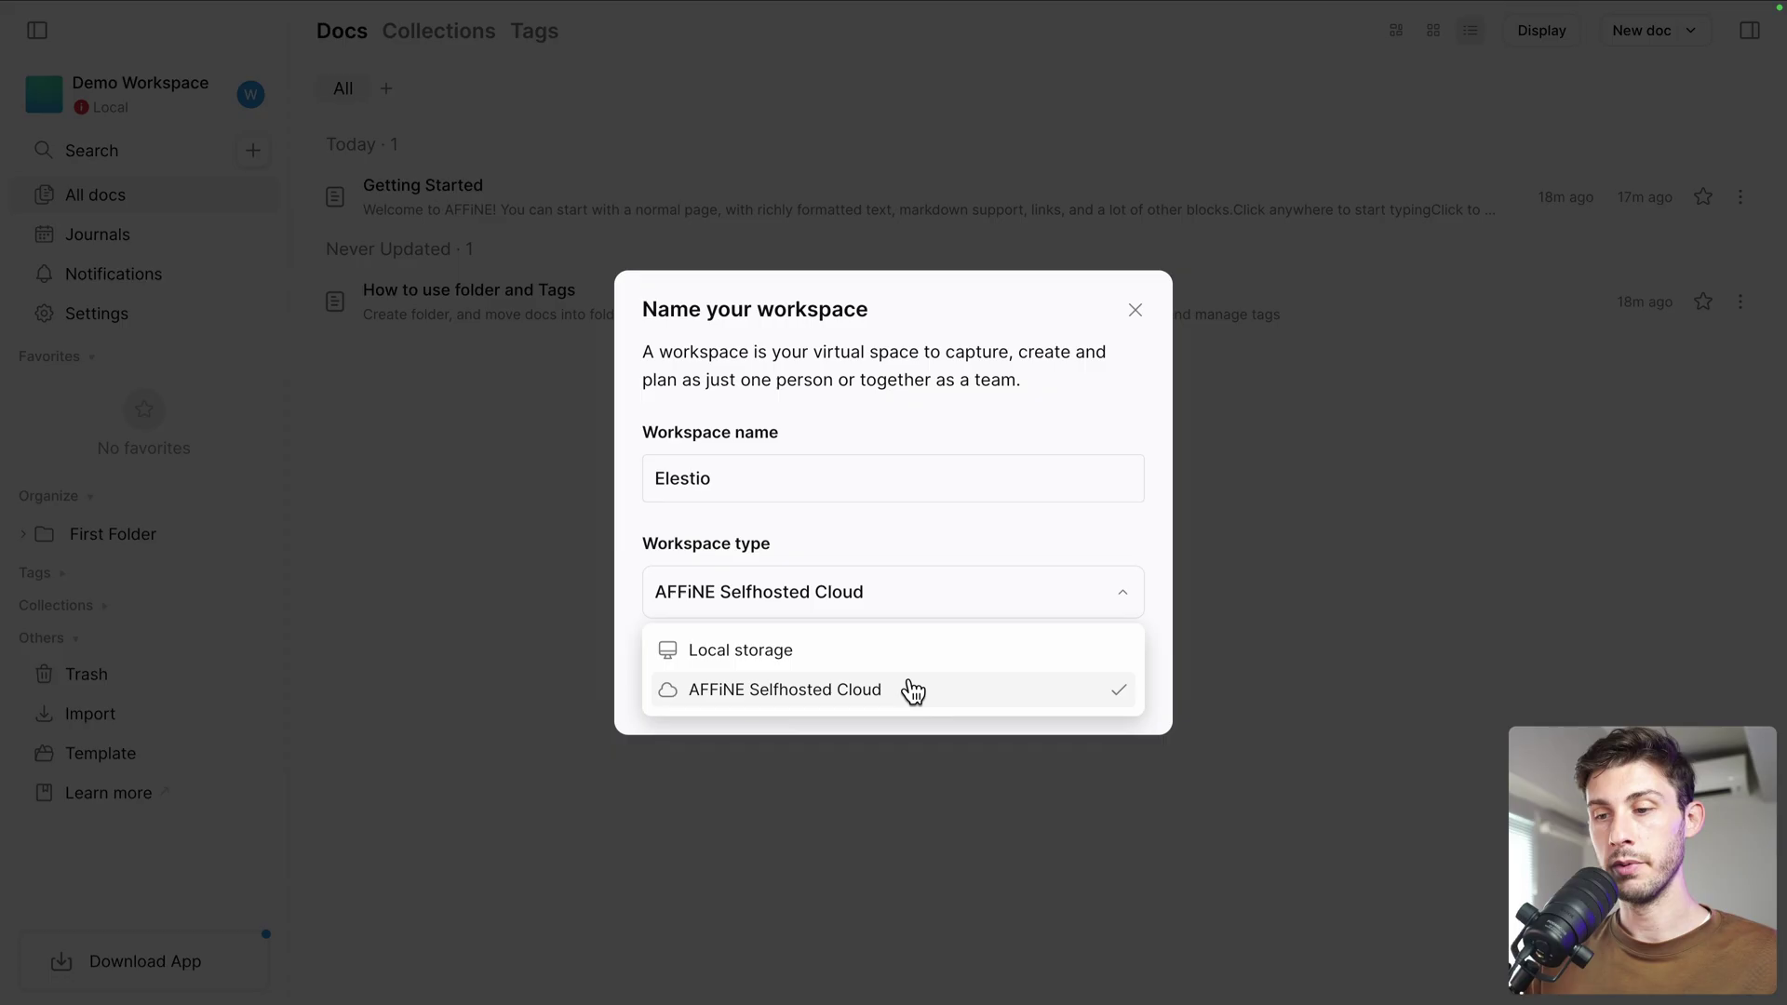
left_click(956, 549)
left_click(1101, 696)
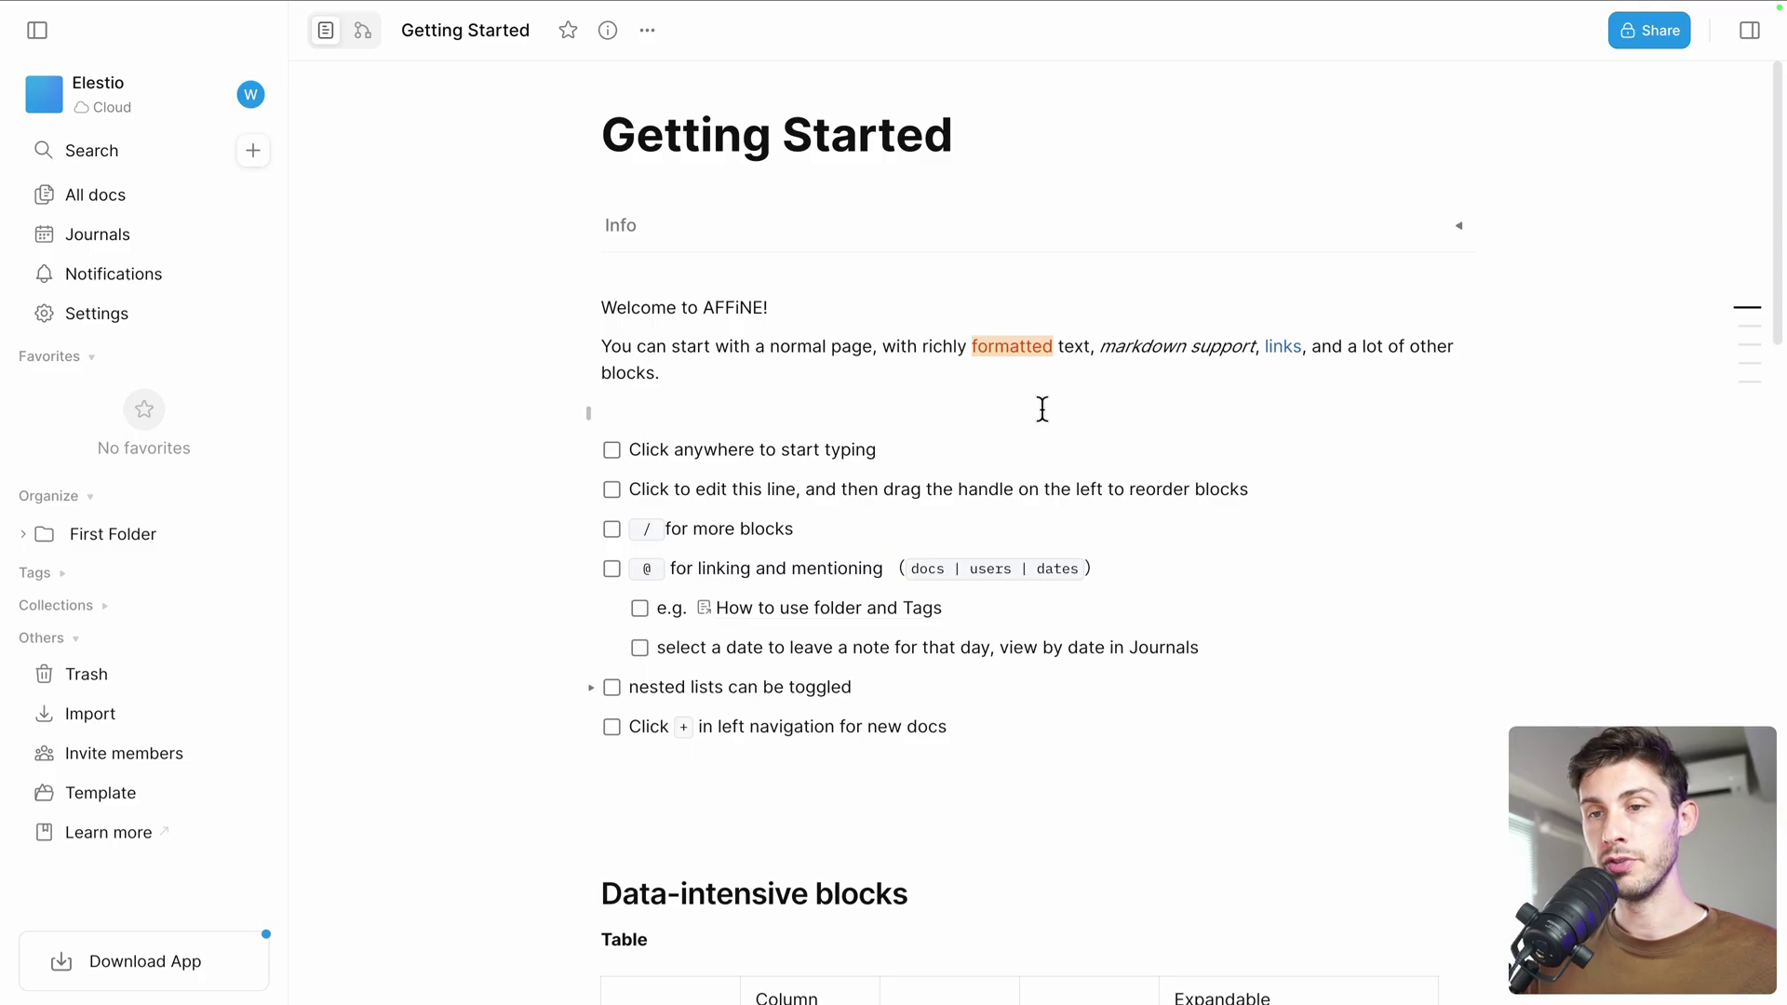
Type a bold 'Hello' line above the checklist and tick the first to-do
scroll(1043, 409, "down", 1)
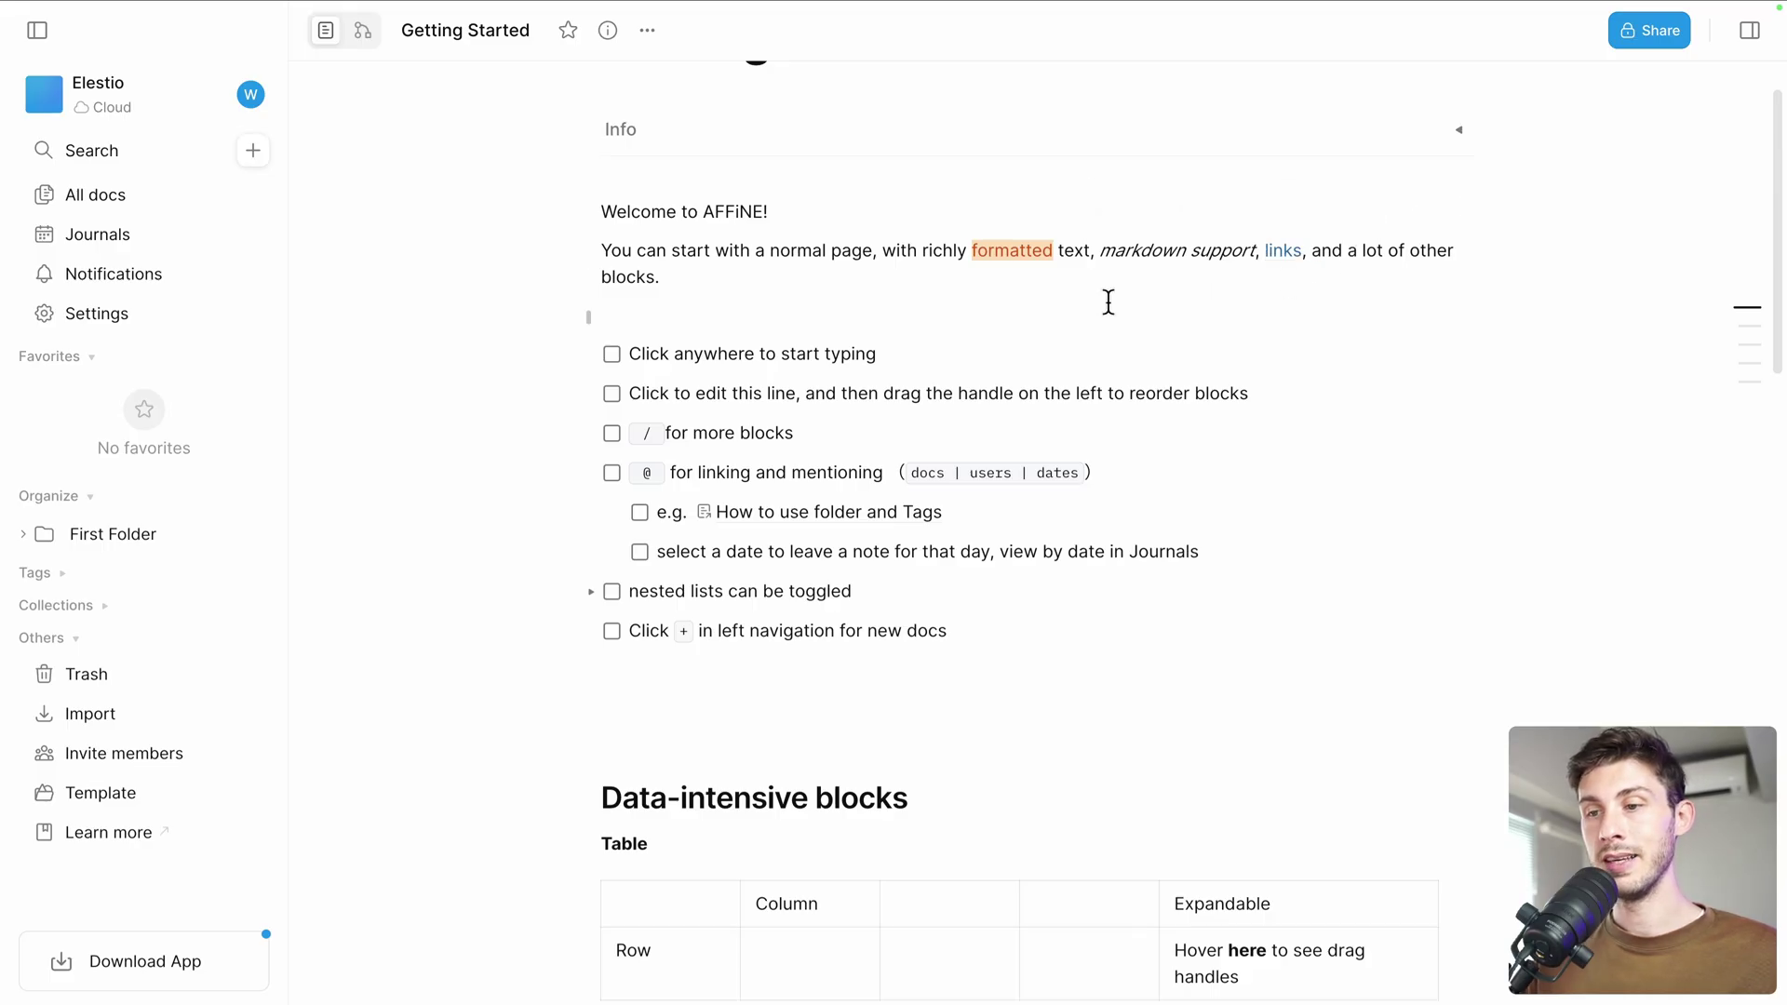
left_click(675, 316)
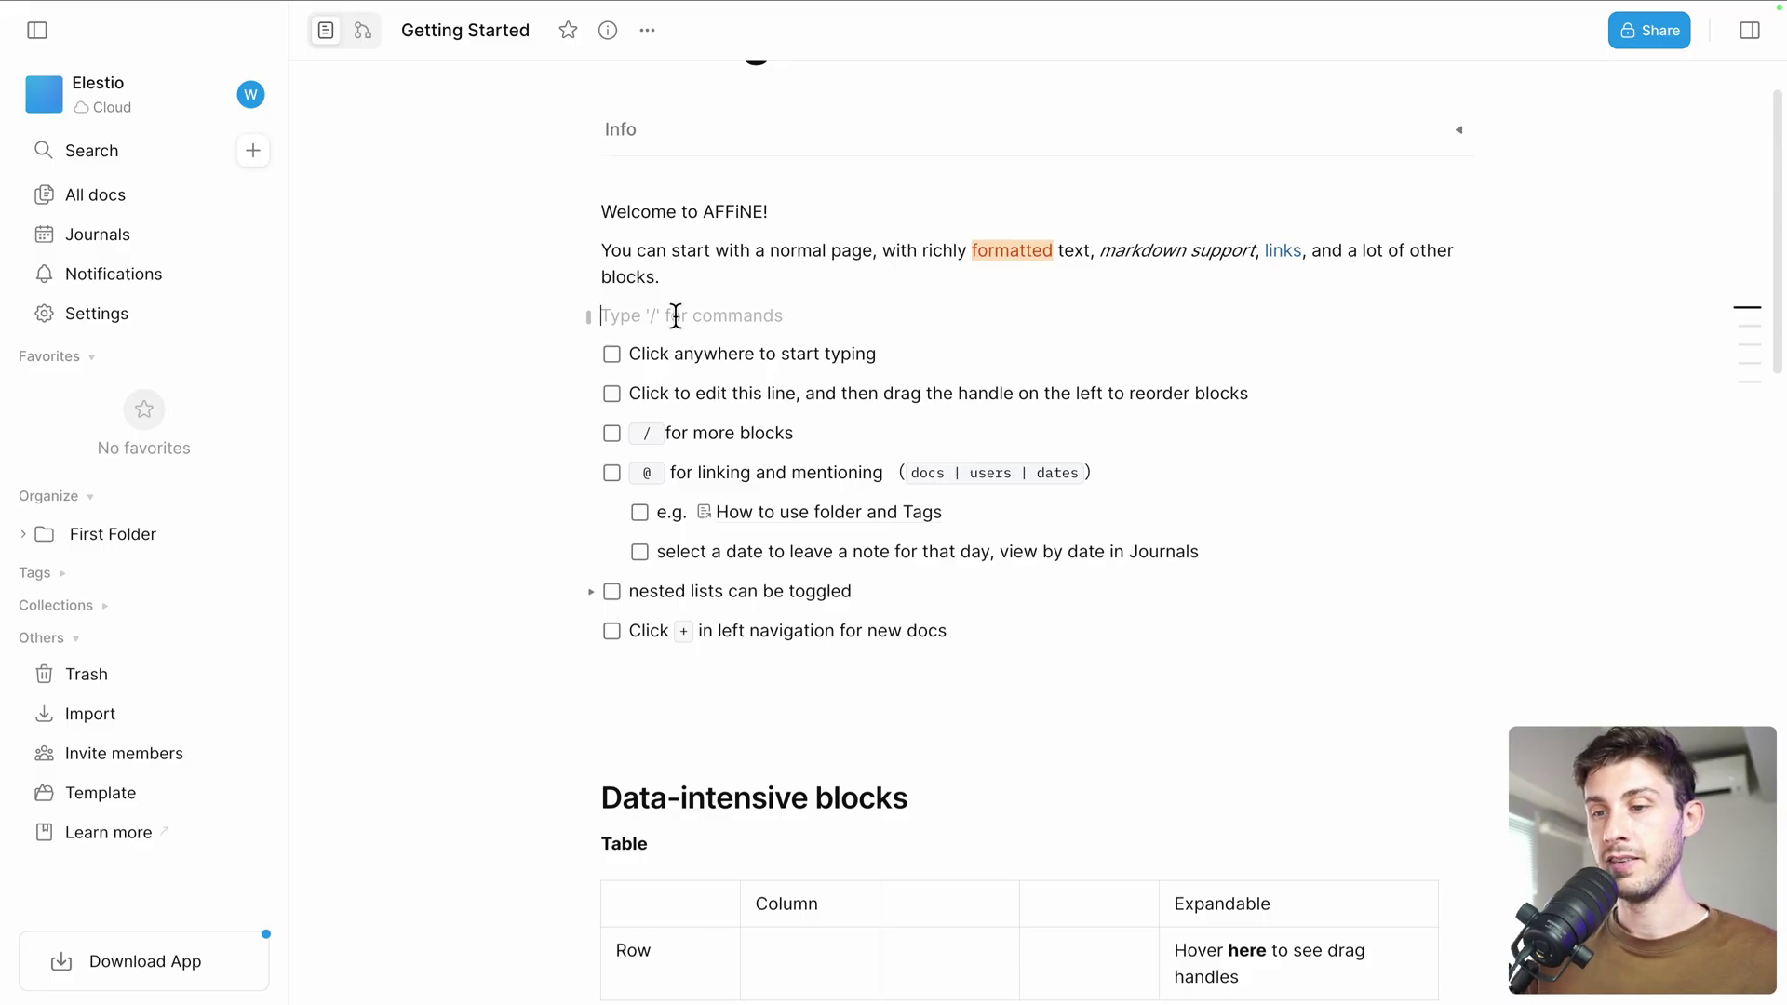
left_click(612, 353)
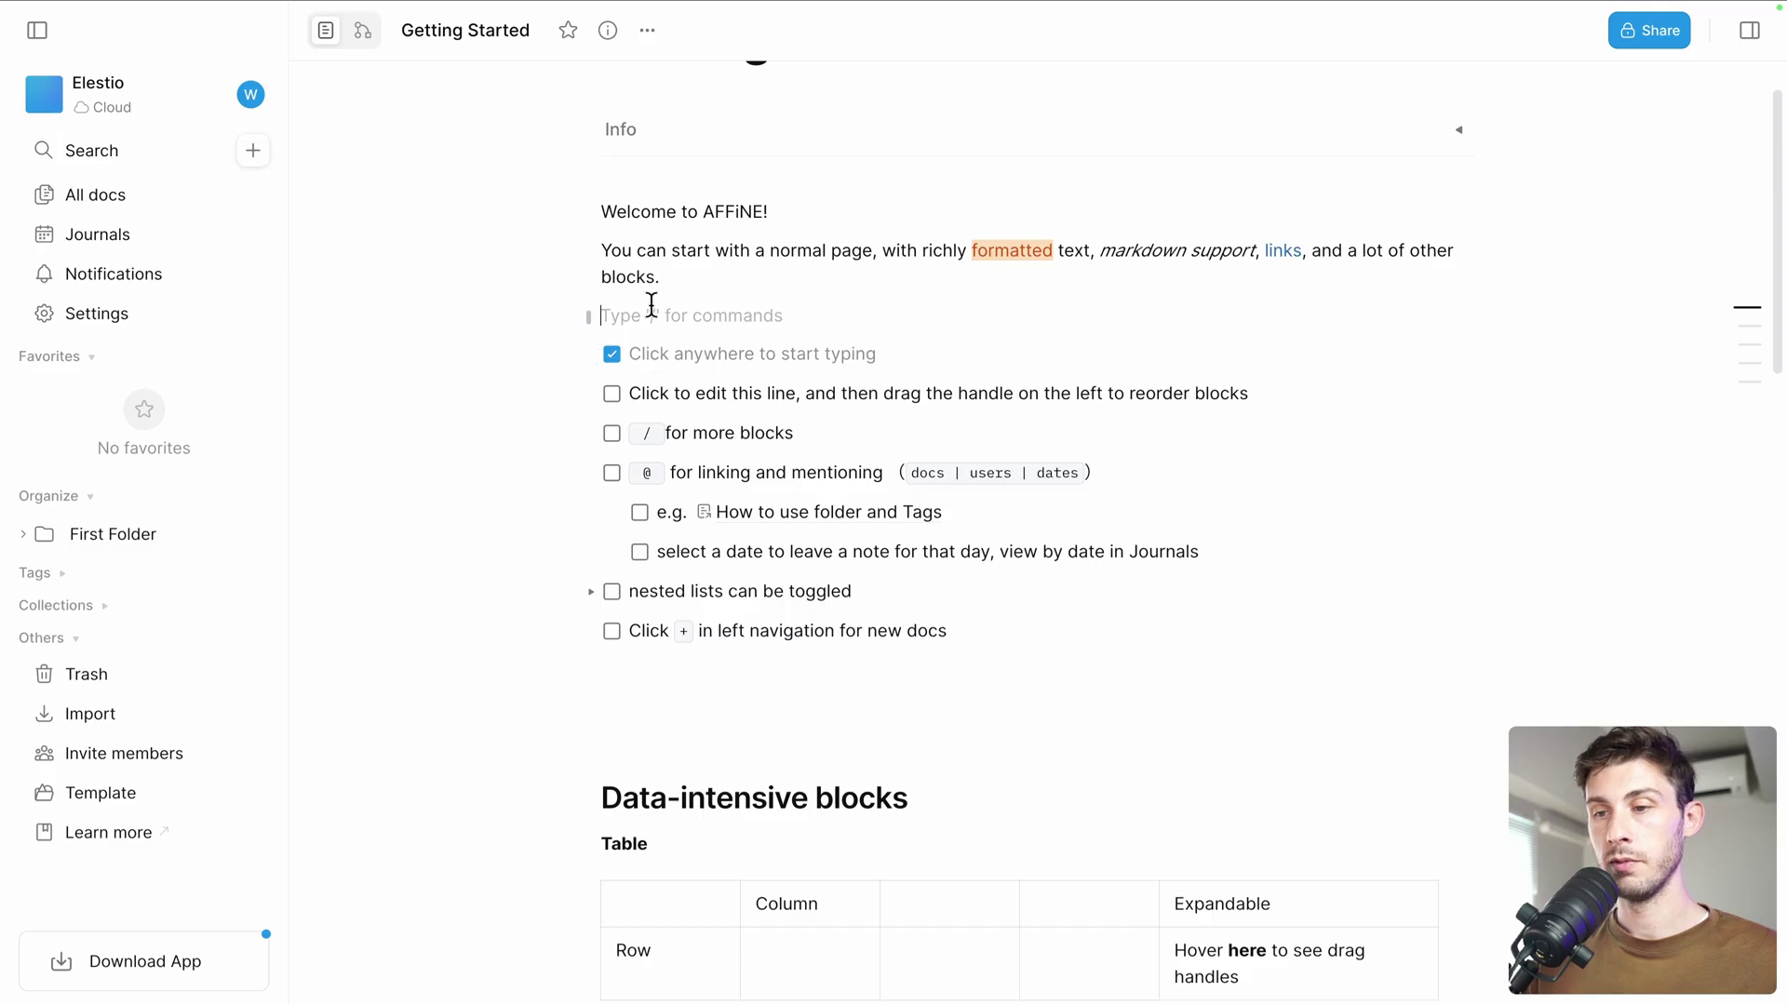
type("Hello")
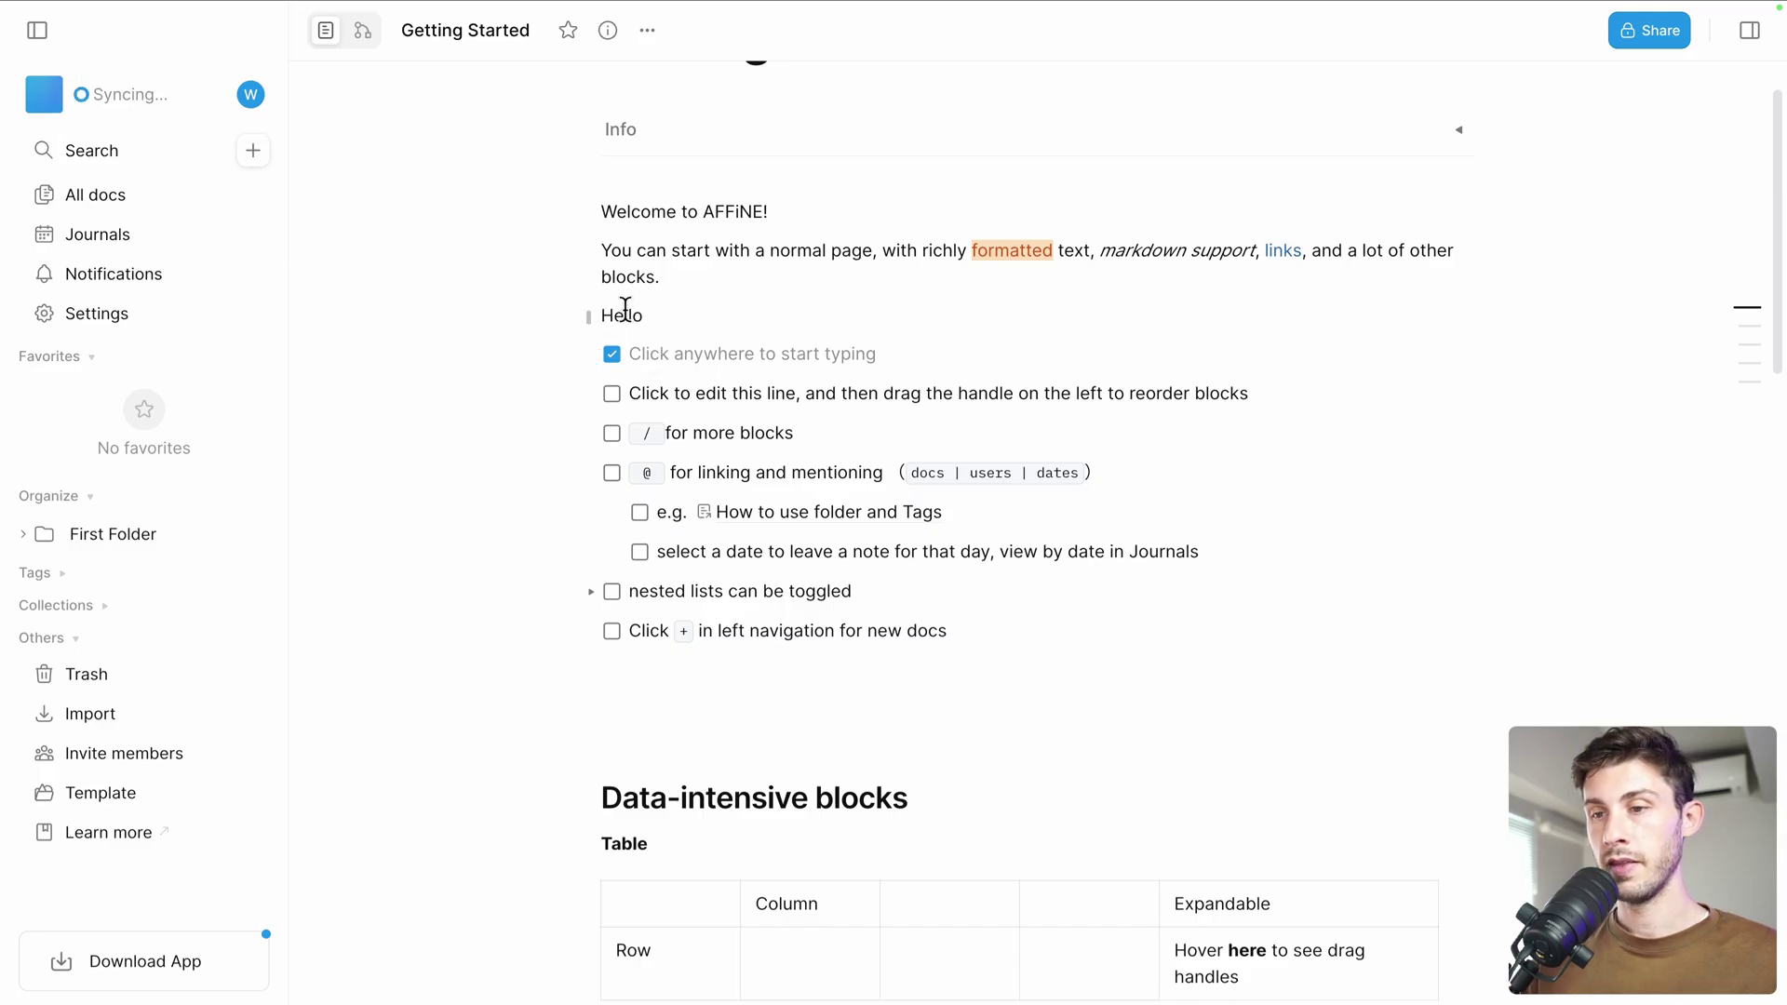
key("shift+Home")
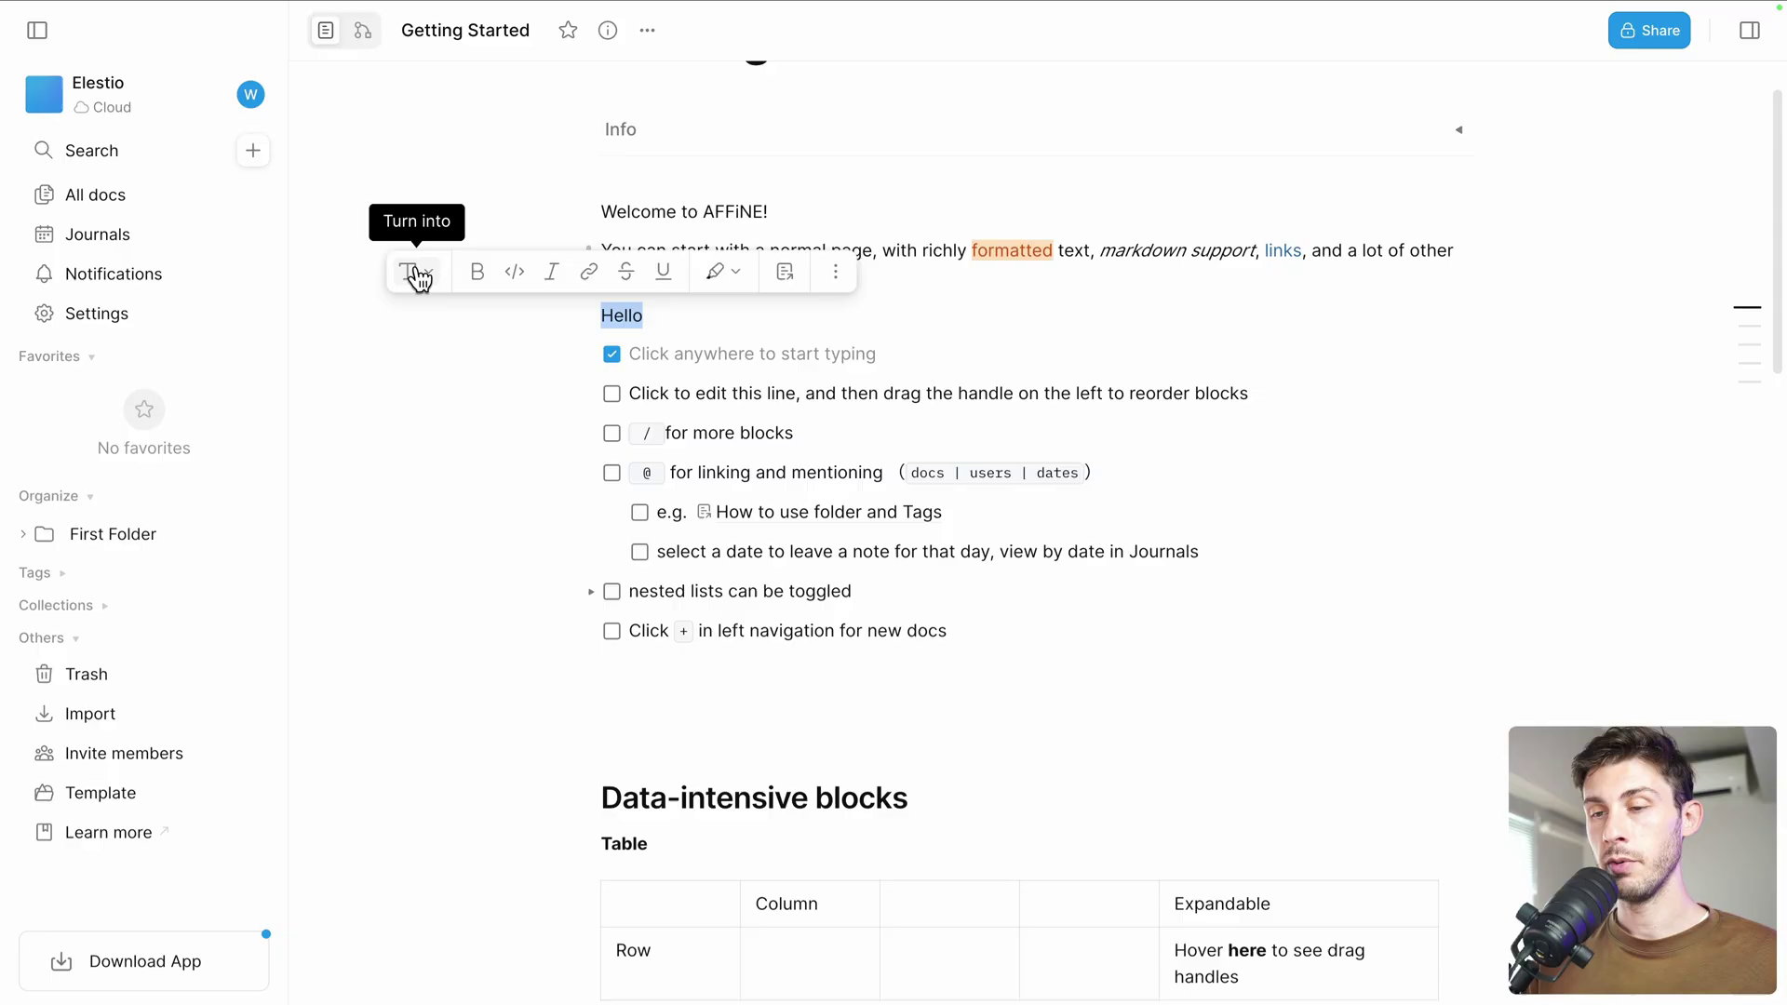
left_click(477, 273)
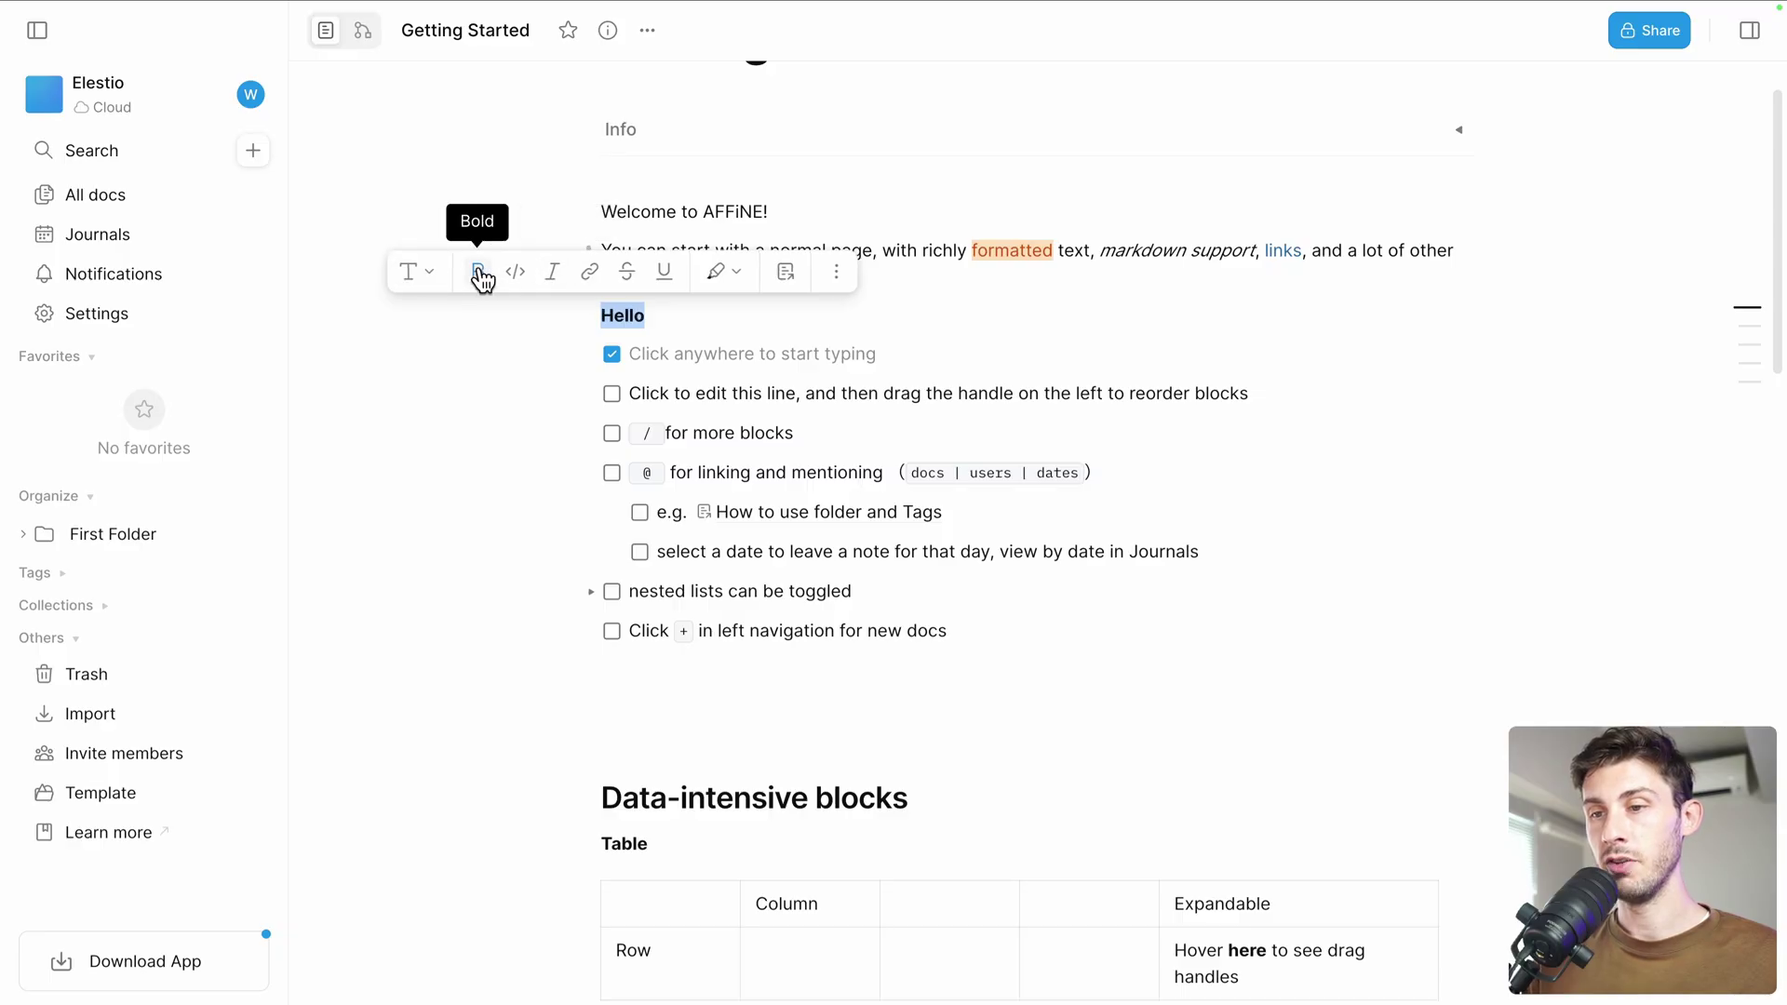
left_click(670, 322)
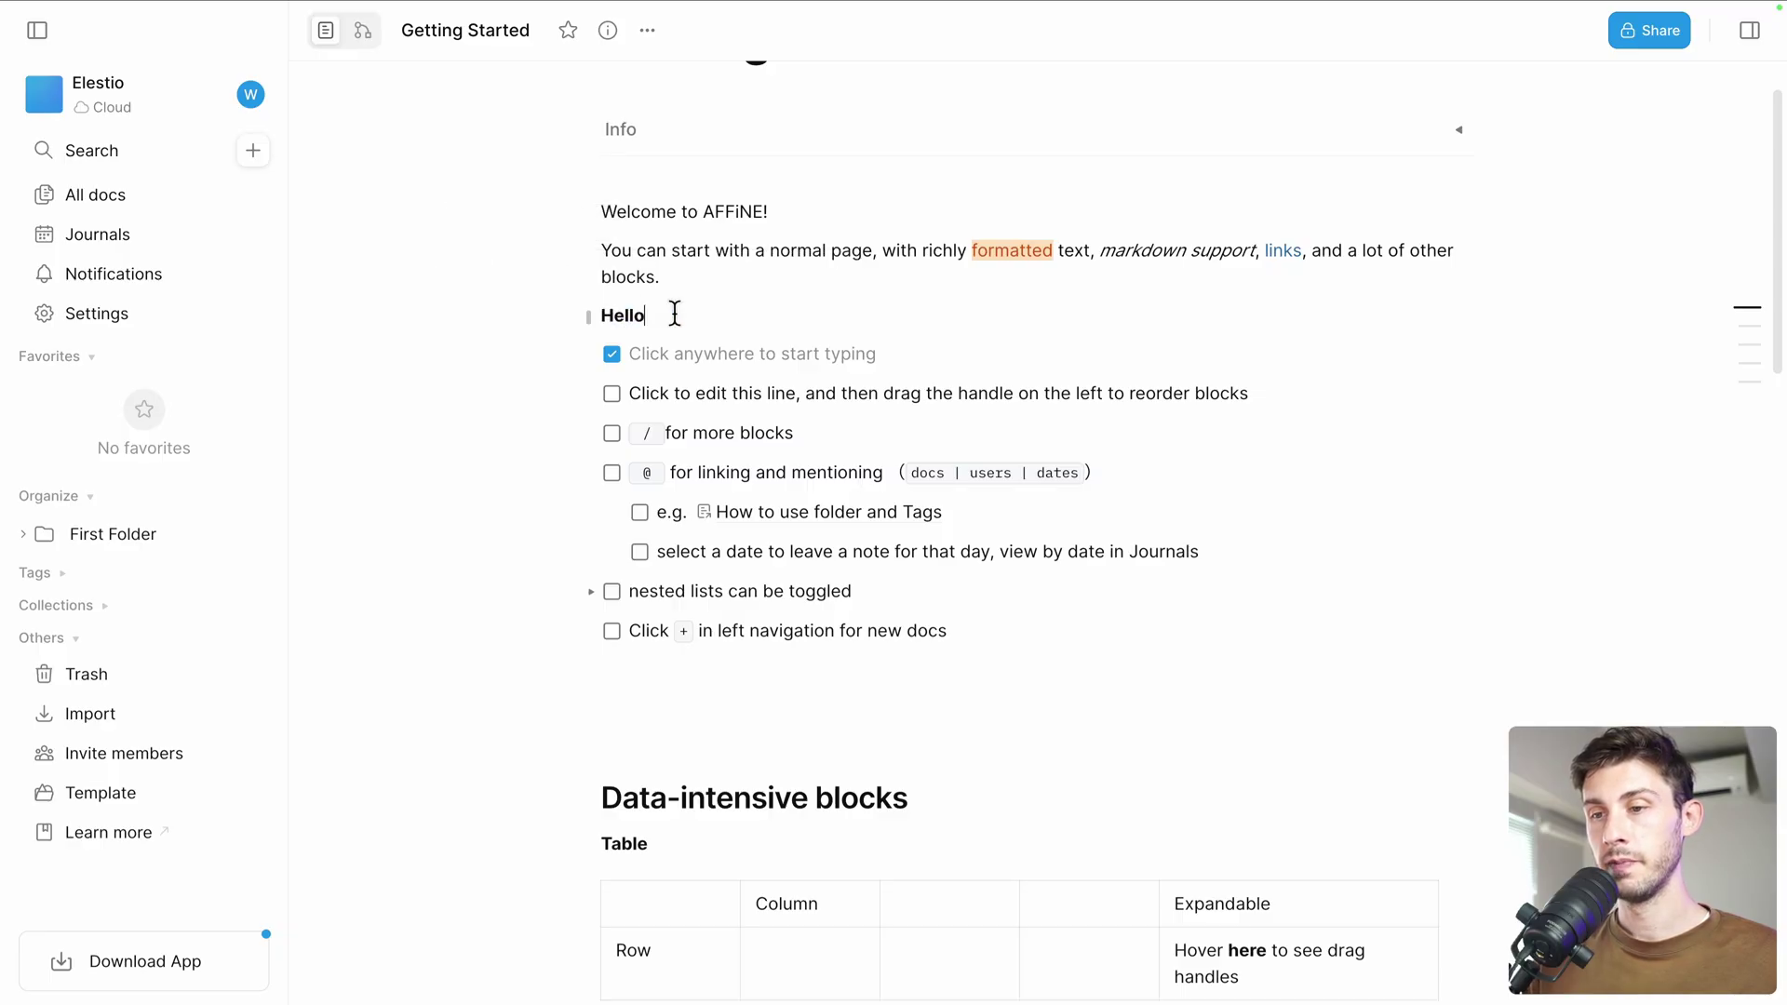
Tick the second to-do and drag the Hello block away and back under the intro paragraph
left_click(611, 393)
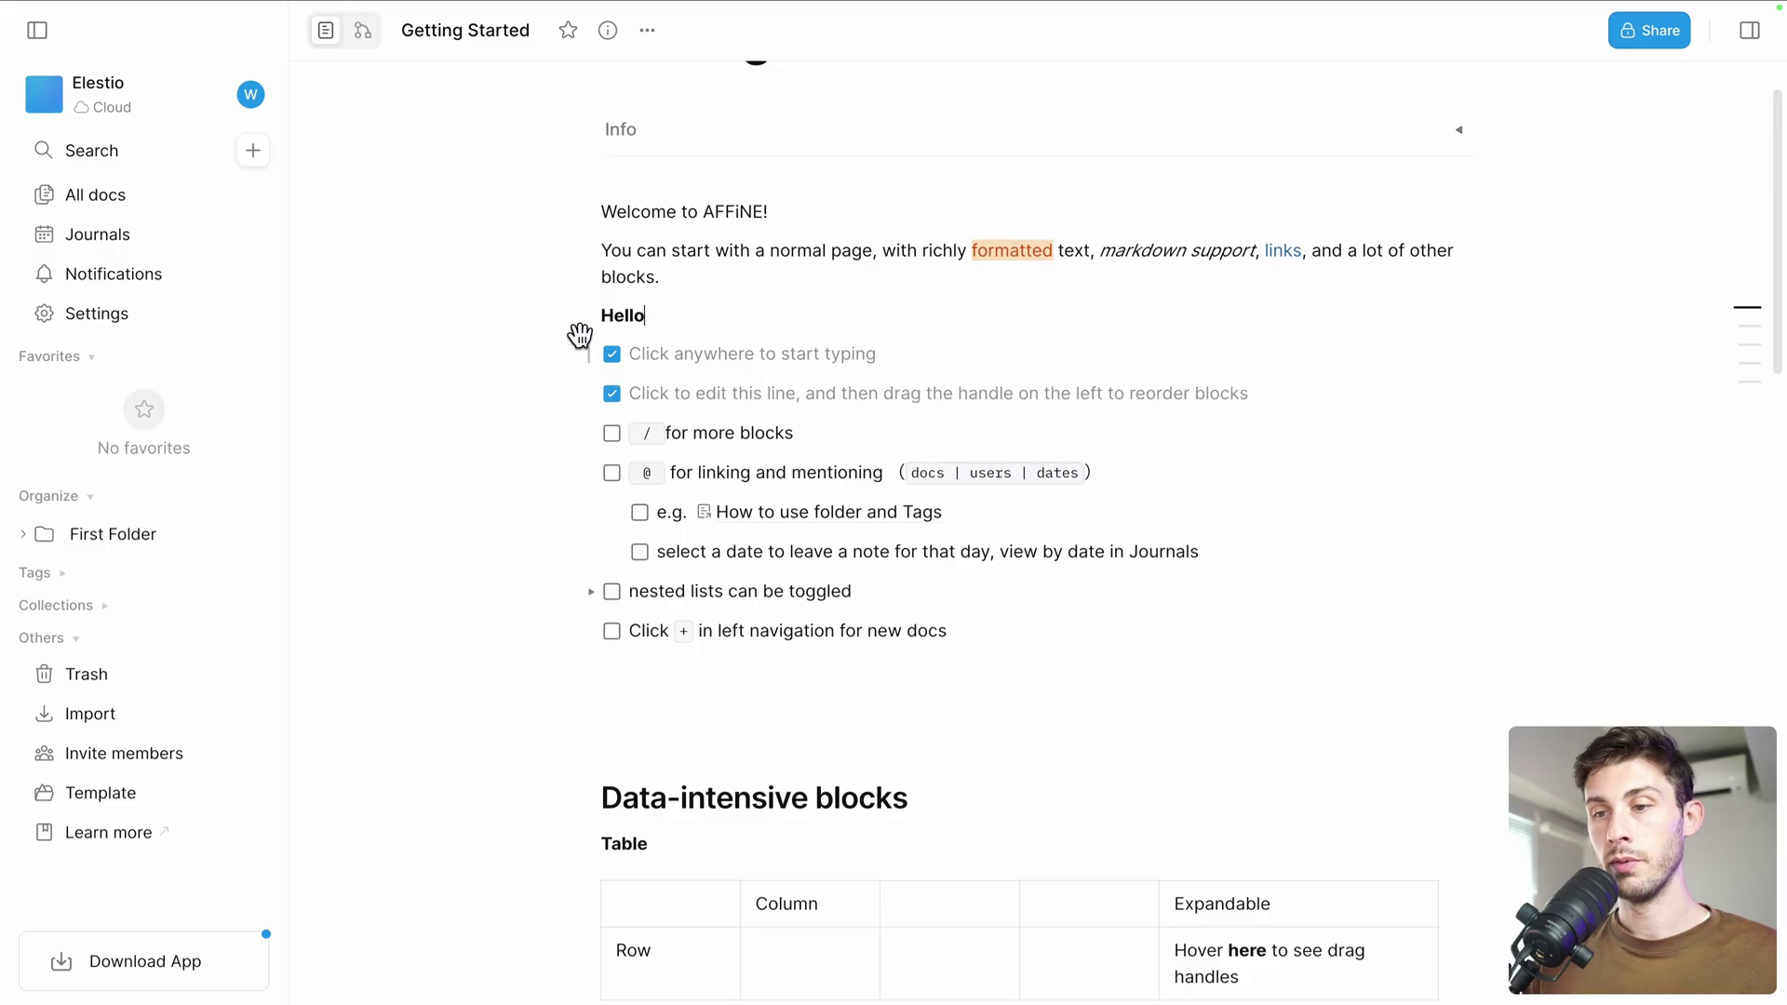
left_click_drag(587, 316, 600, 420)
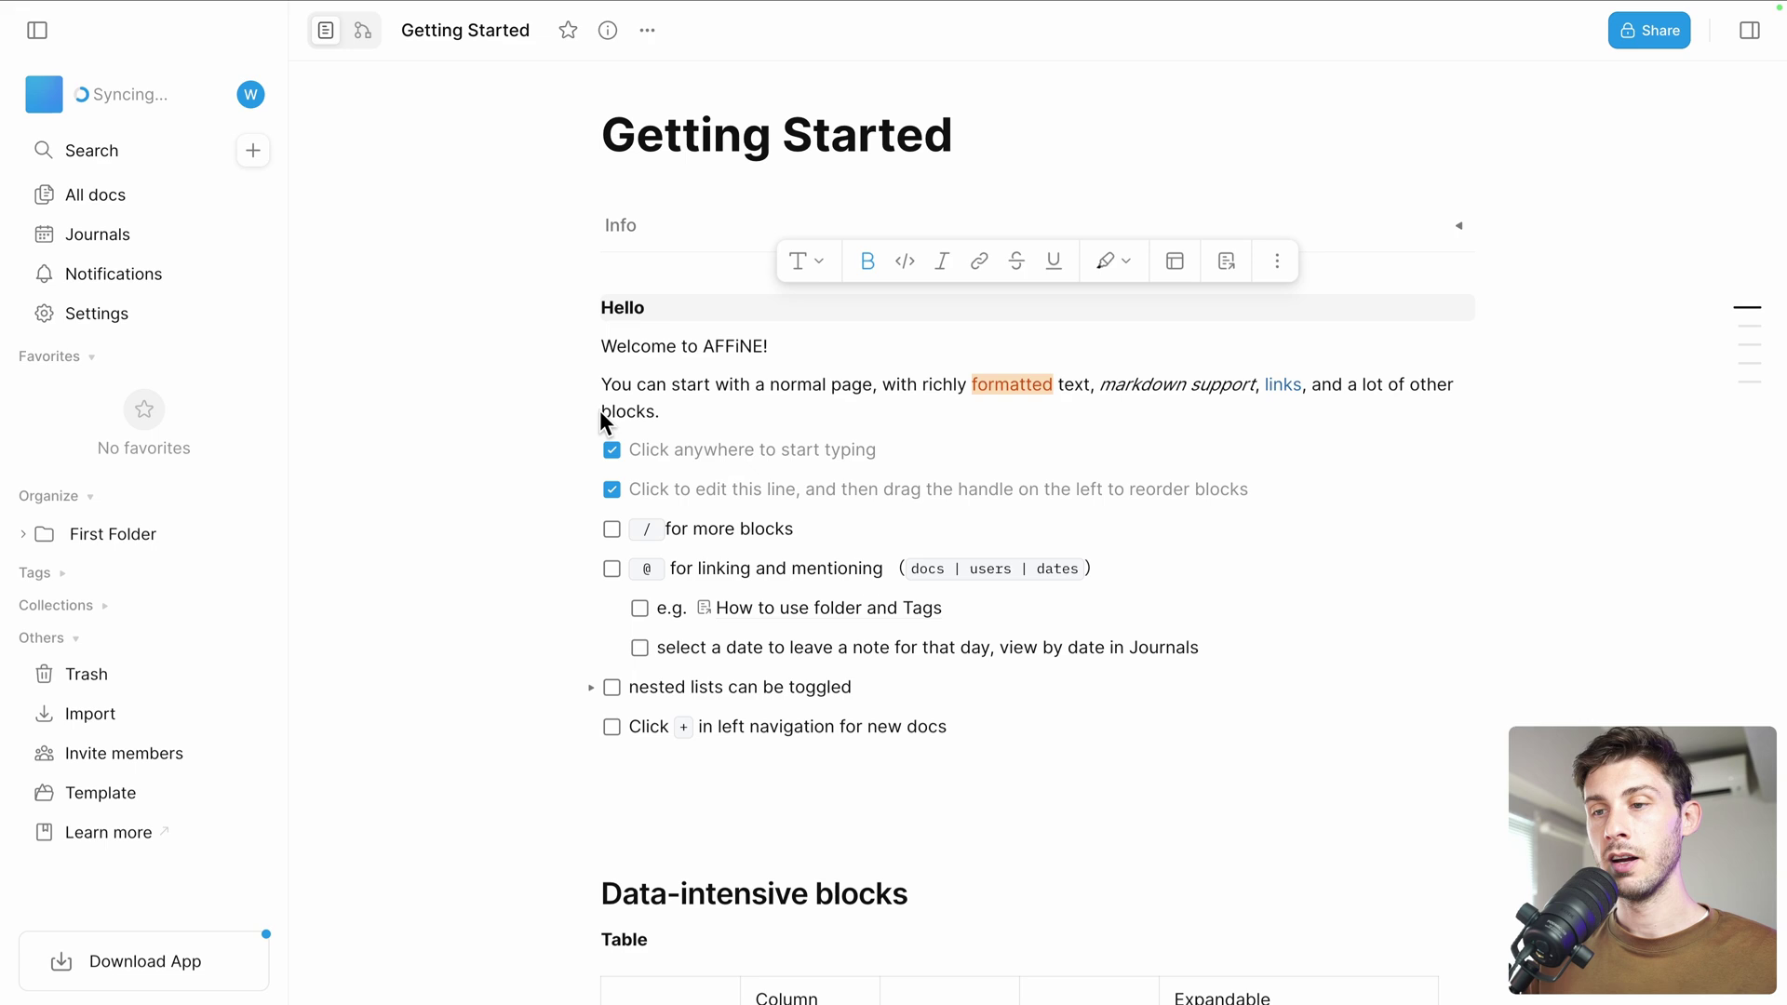
left_click_drag(587, 314, 616, 422)
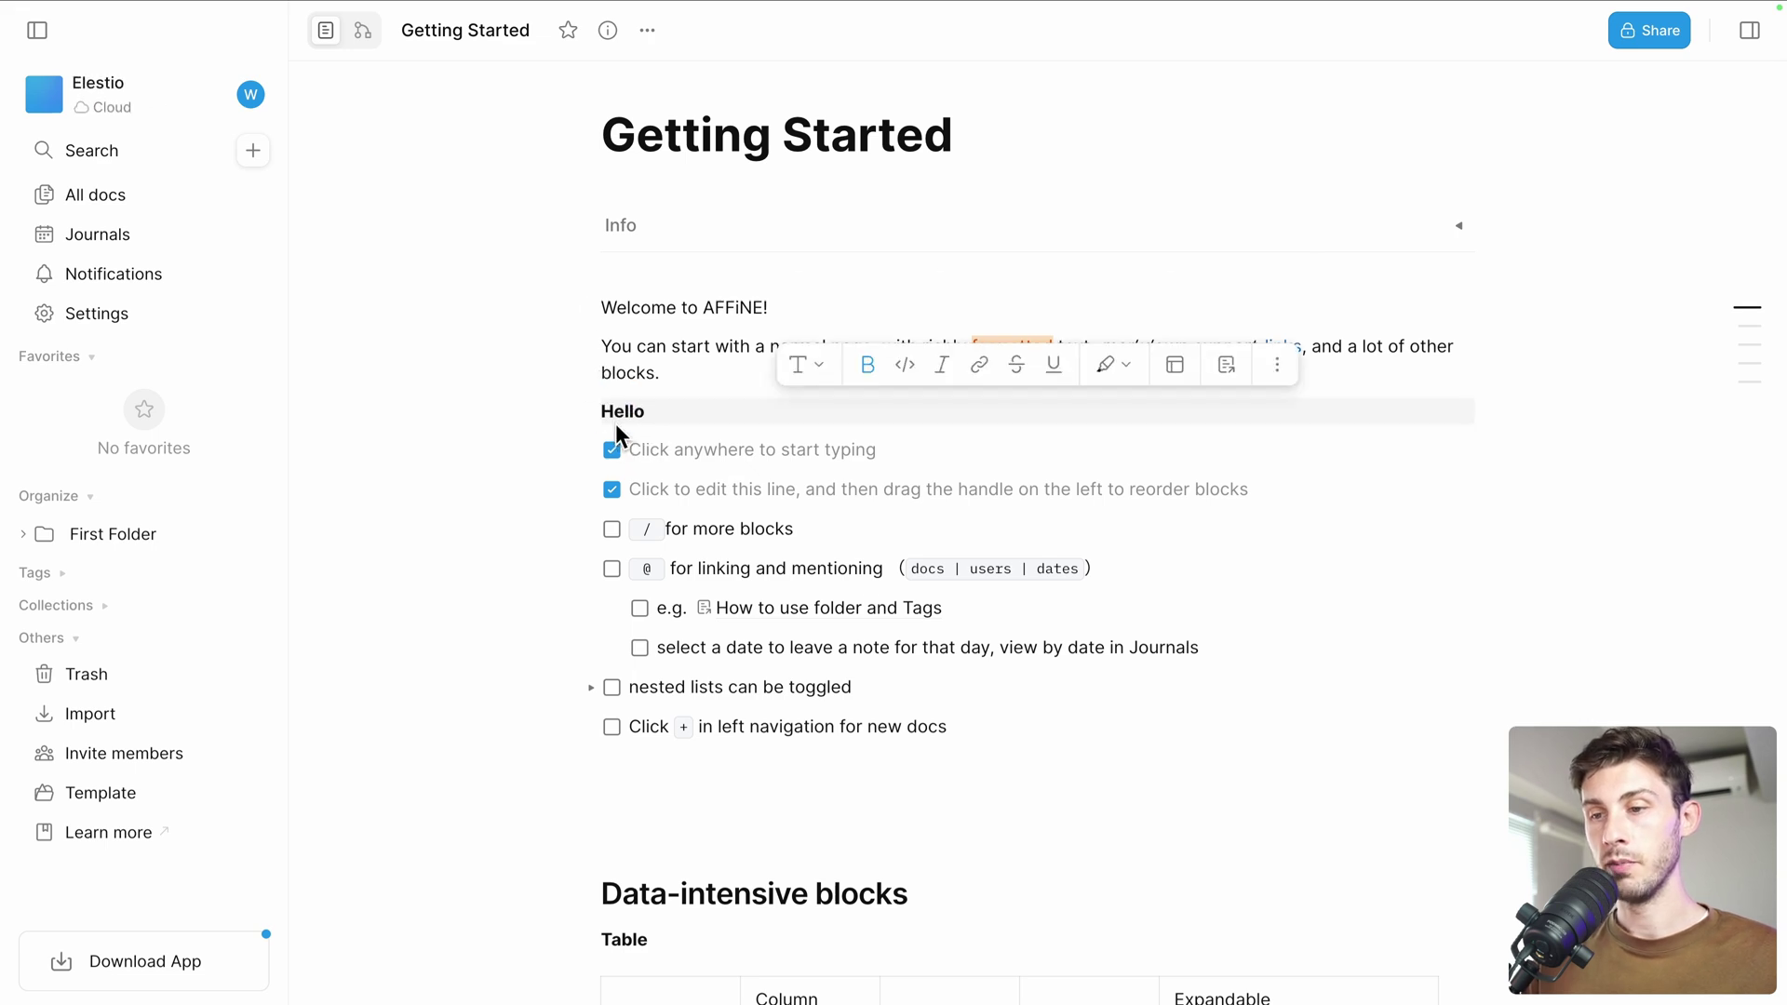
Add a Heading 1 block 'Title1' below Hello
left_click(686, 418)
key("Return")
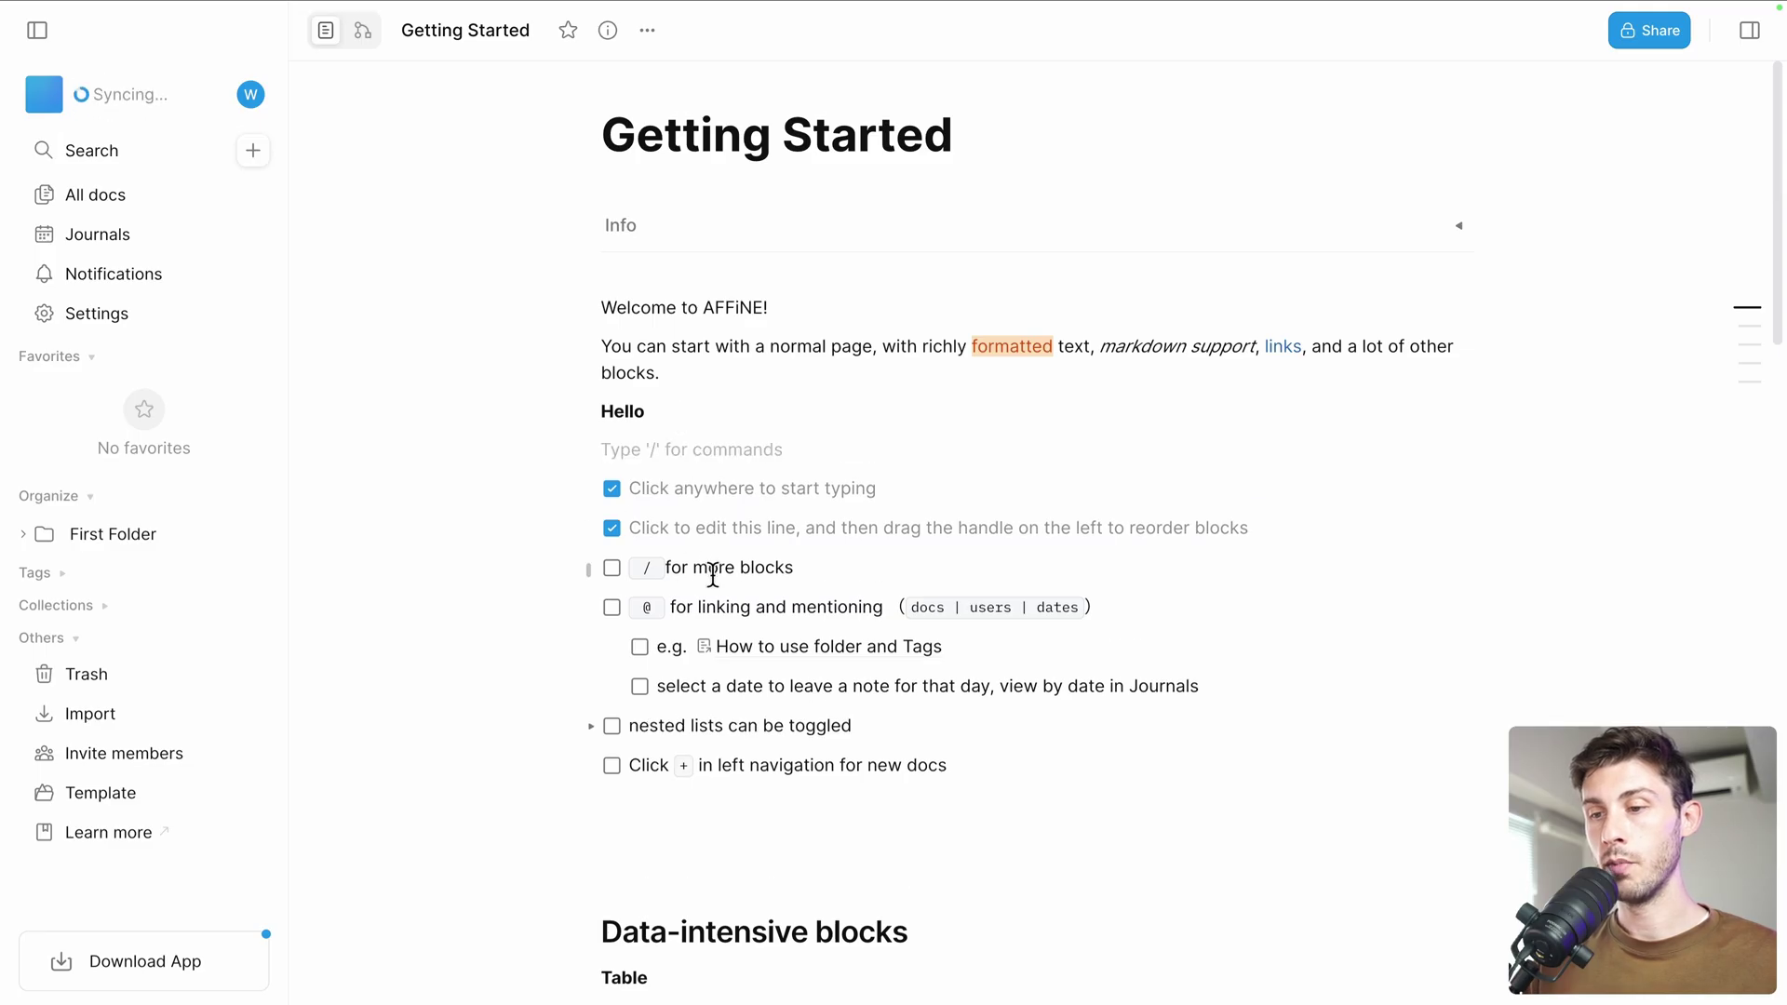
type("/")
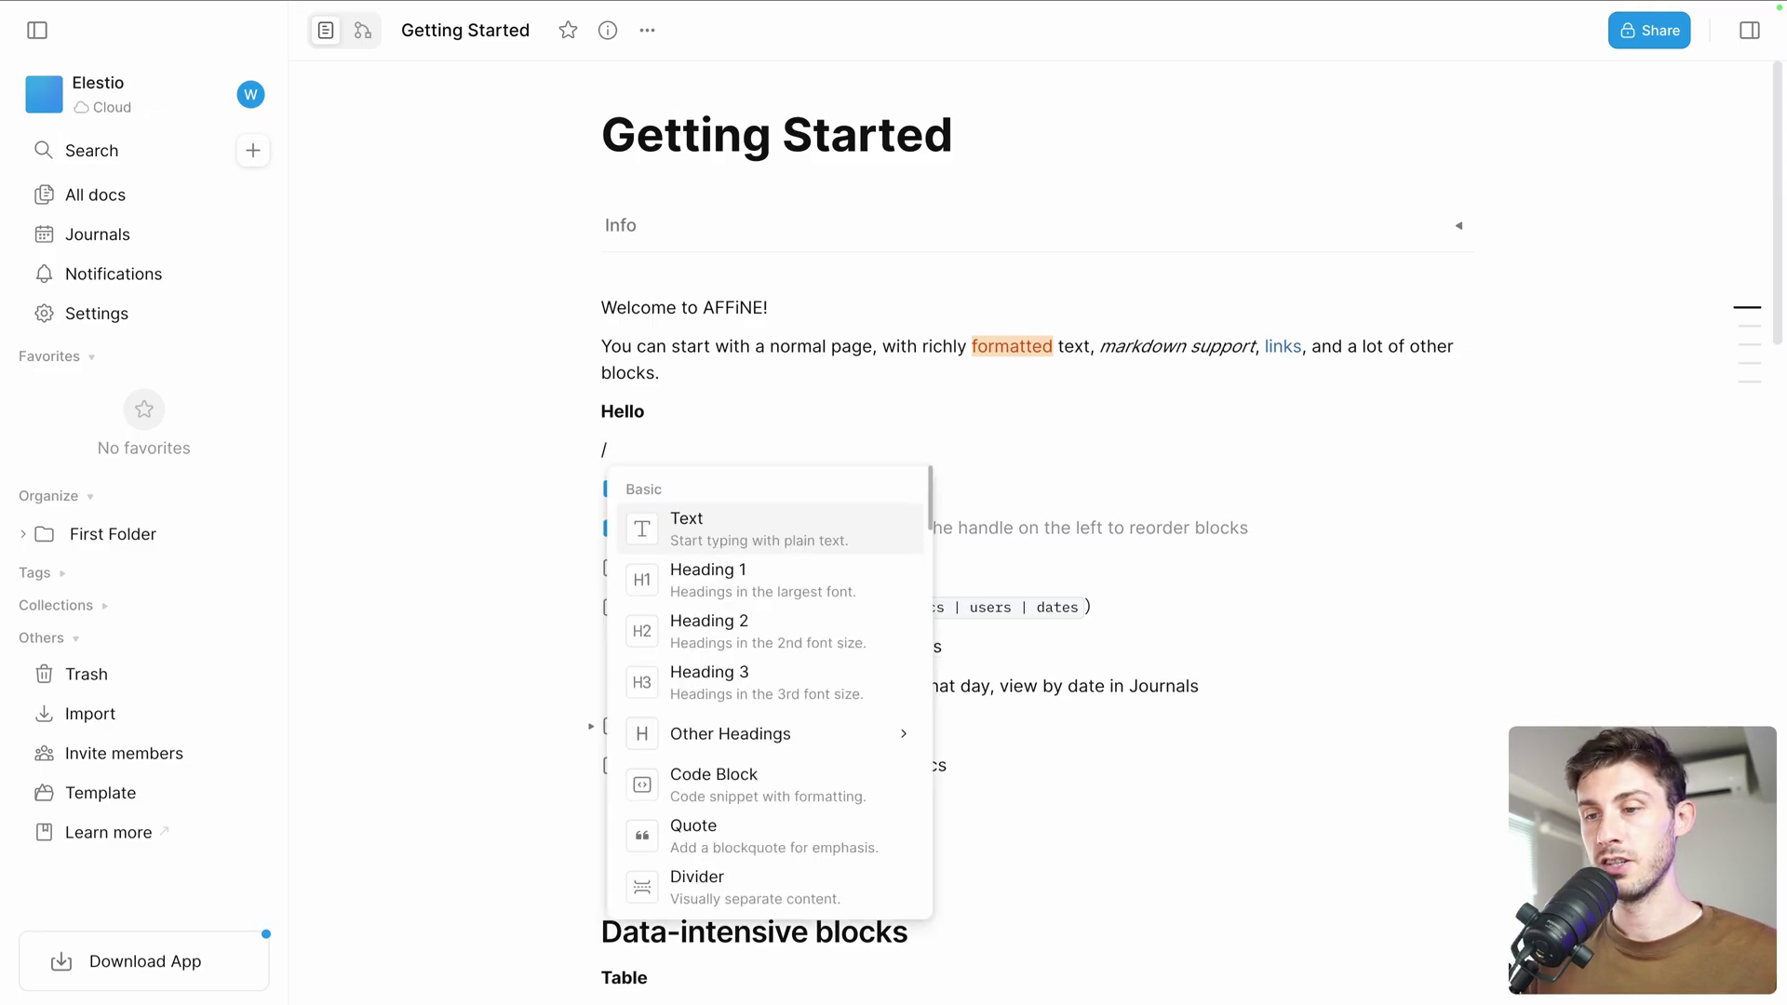
left_click(699, 579)
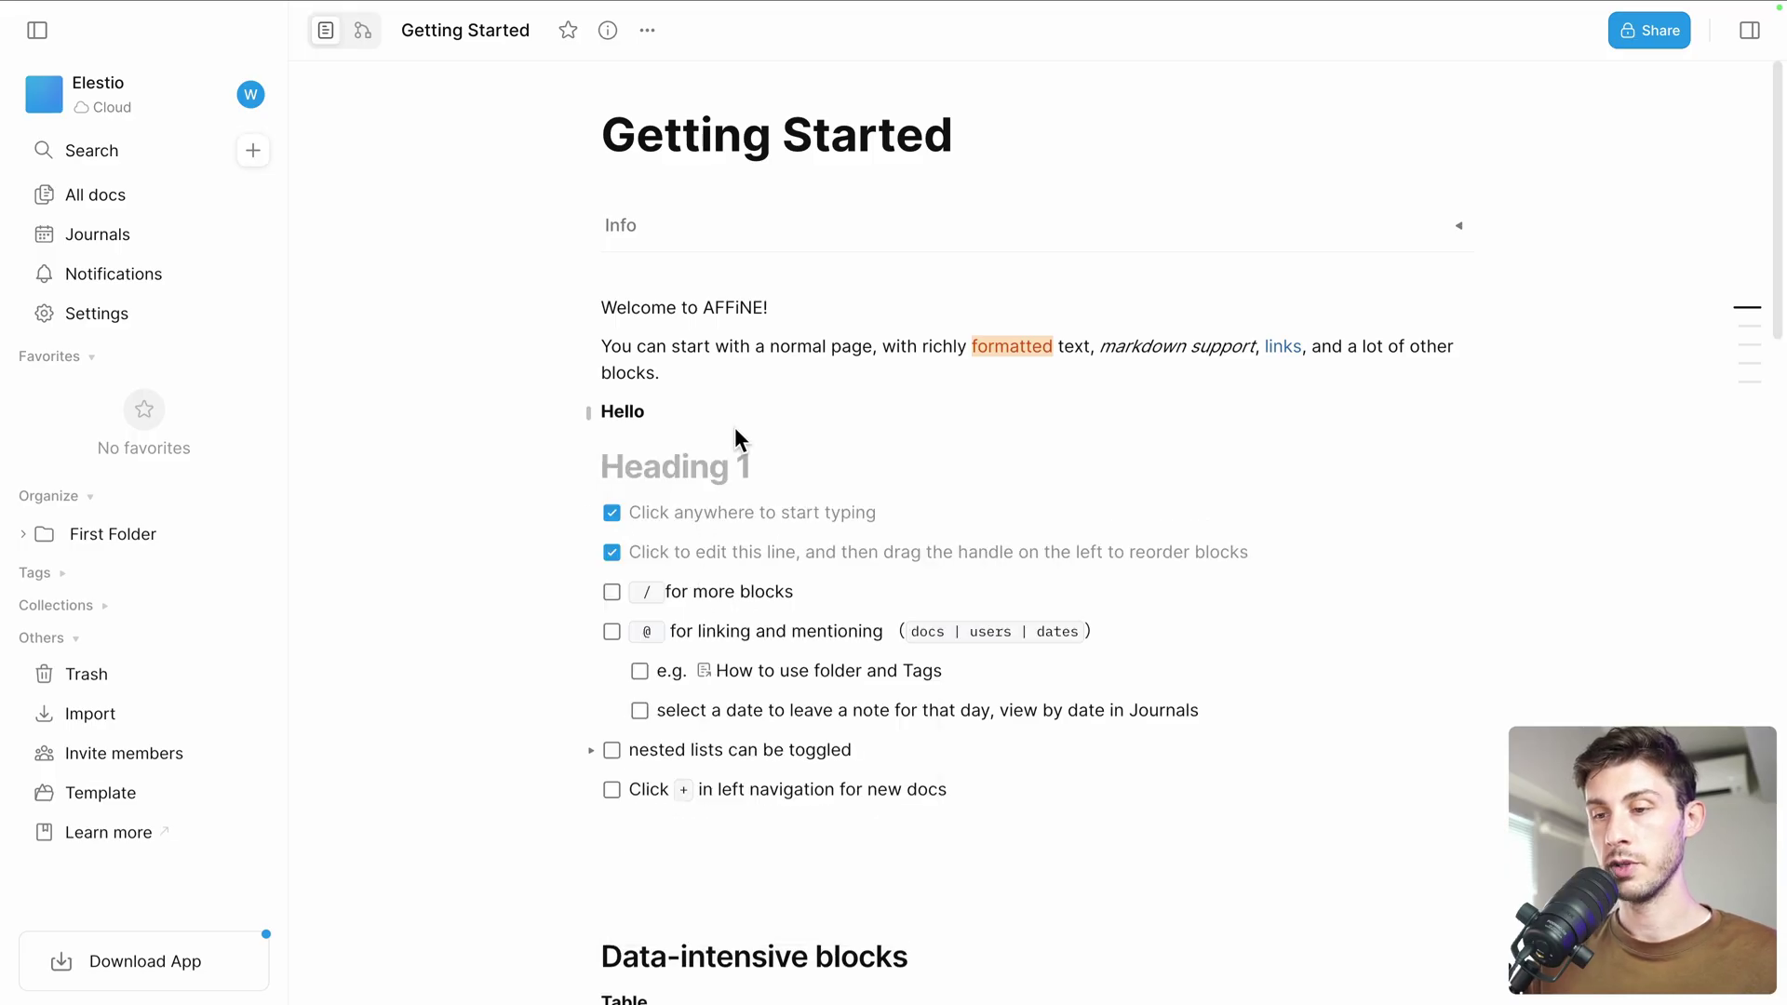
type("Title1")
Add a quote block reading 'This is the description of title 1' under the heading
key("Return")
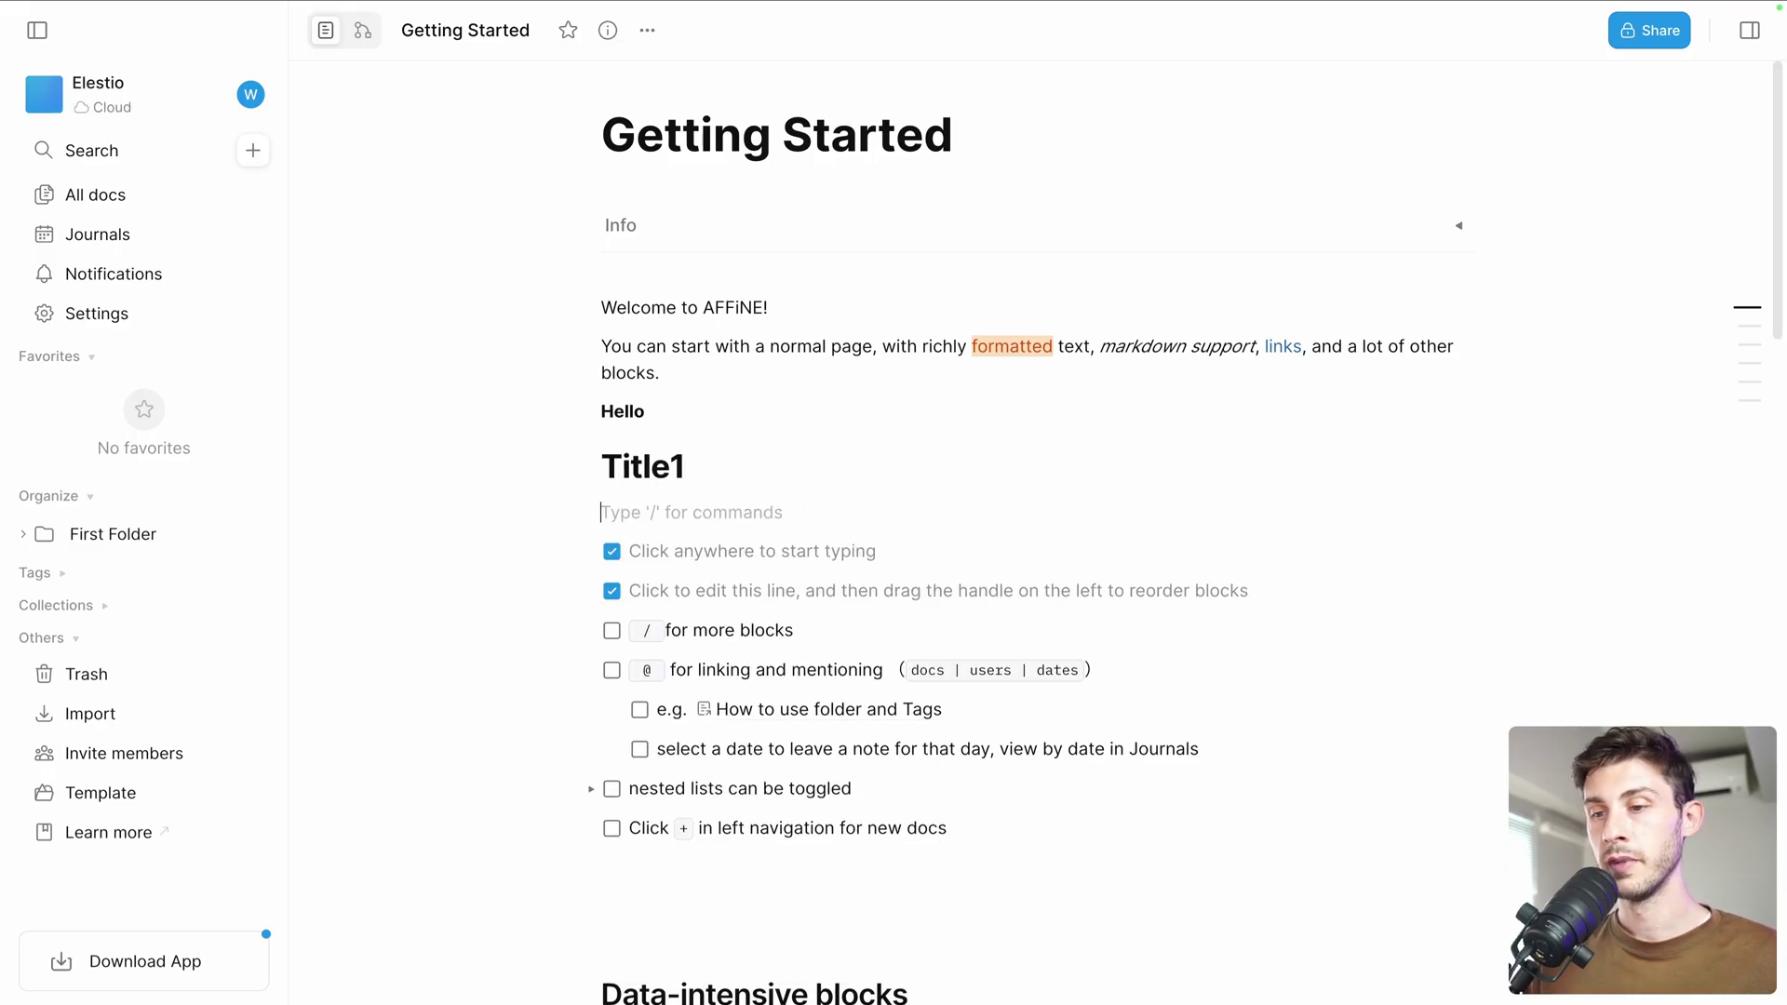
type("/")
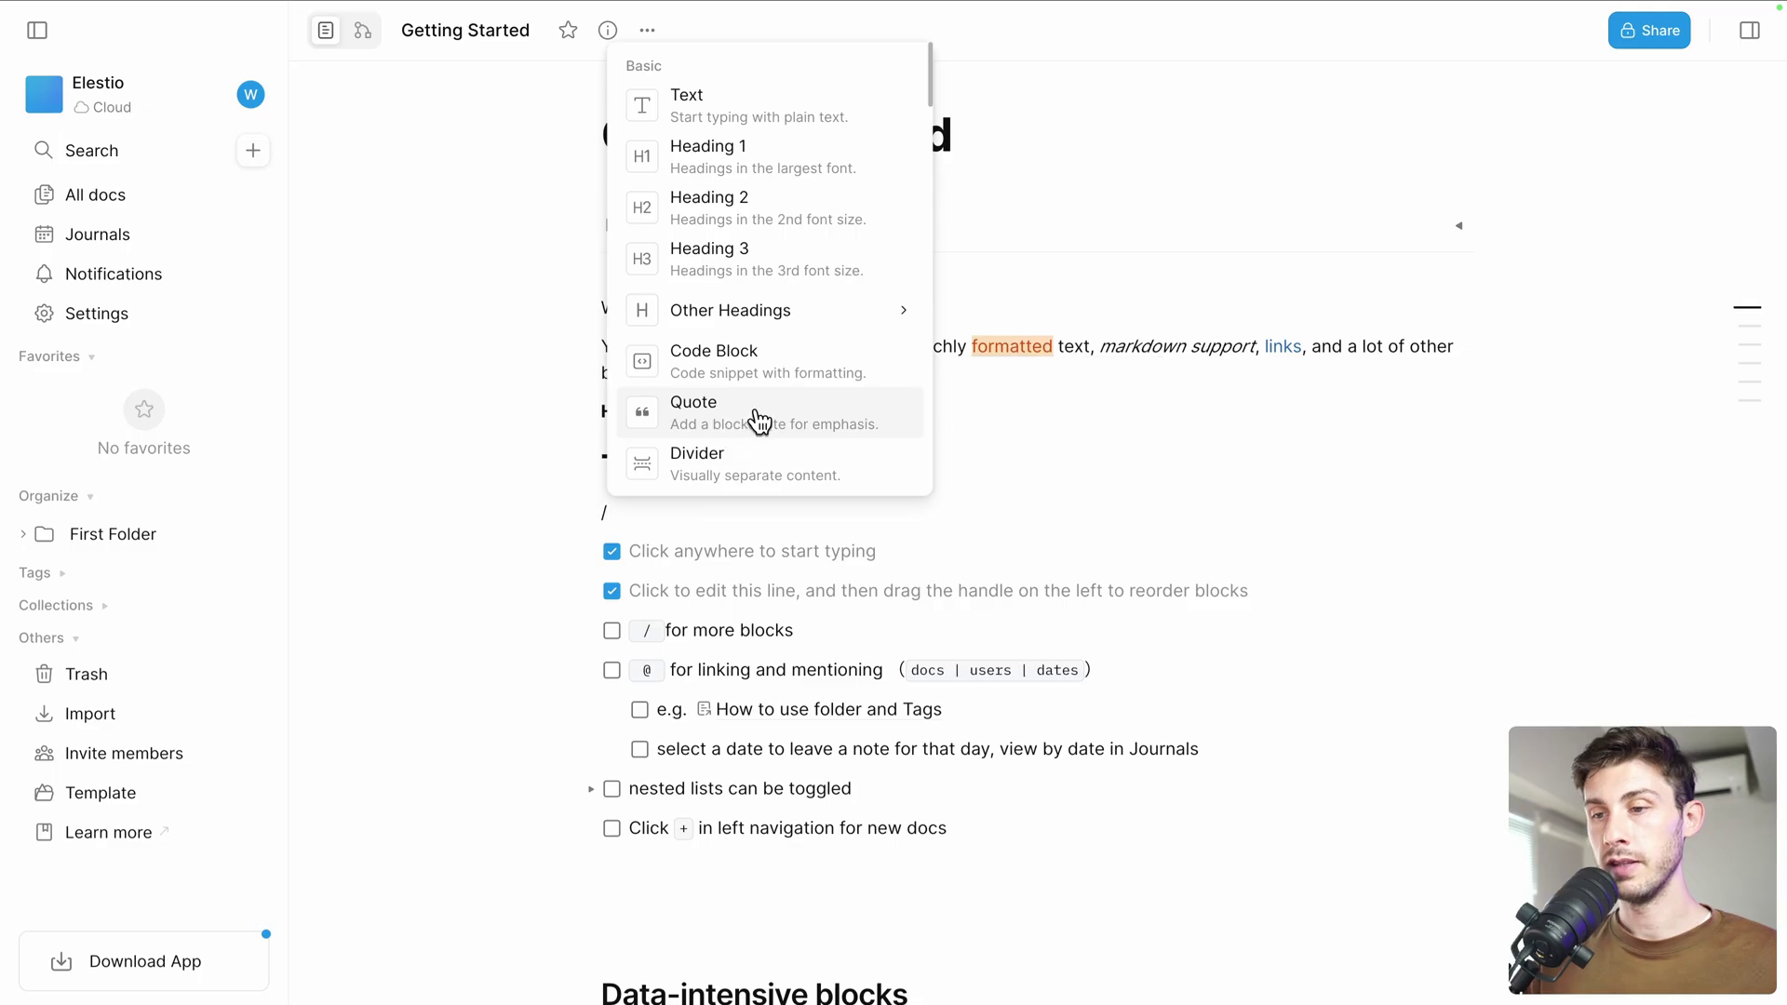
left_click(759, 417)
type("This")
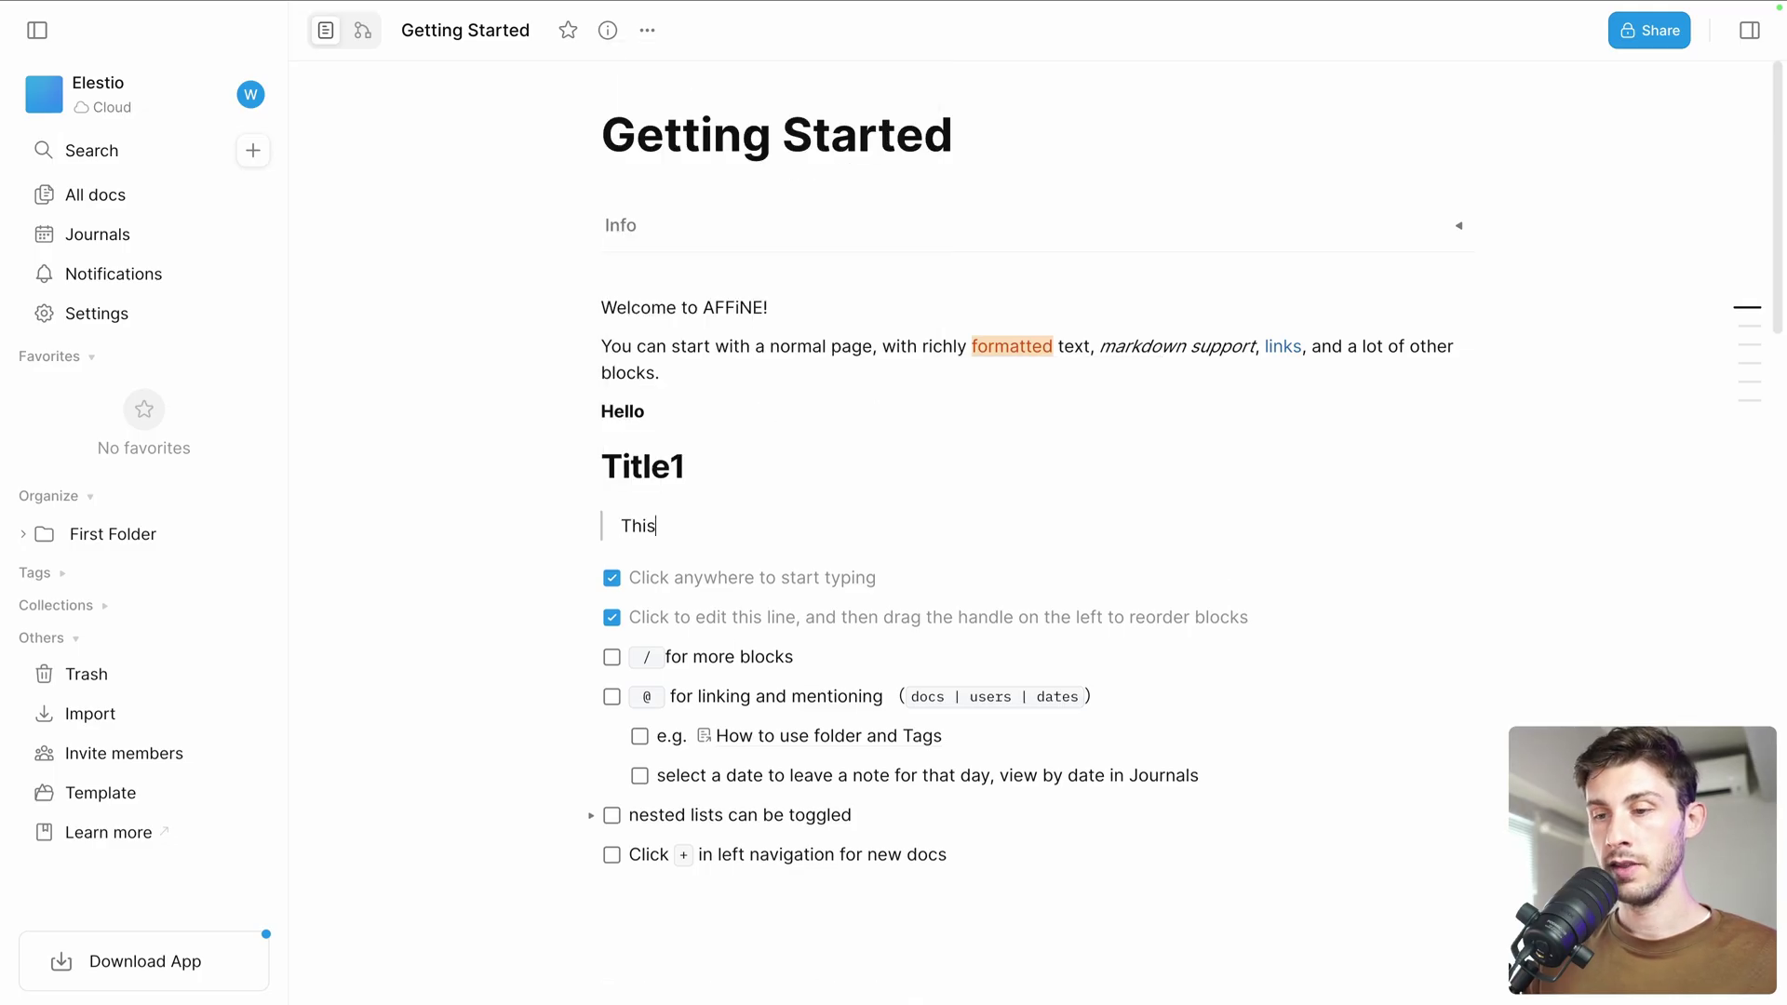
type(" is the description o")
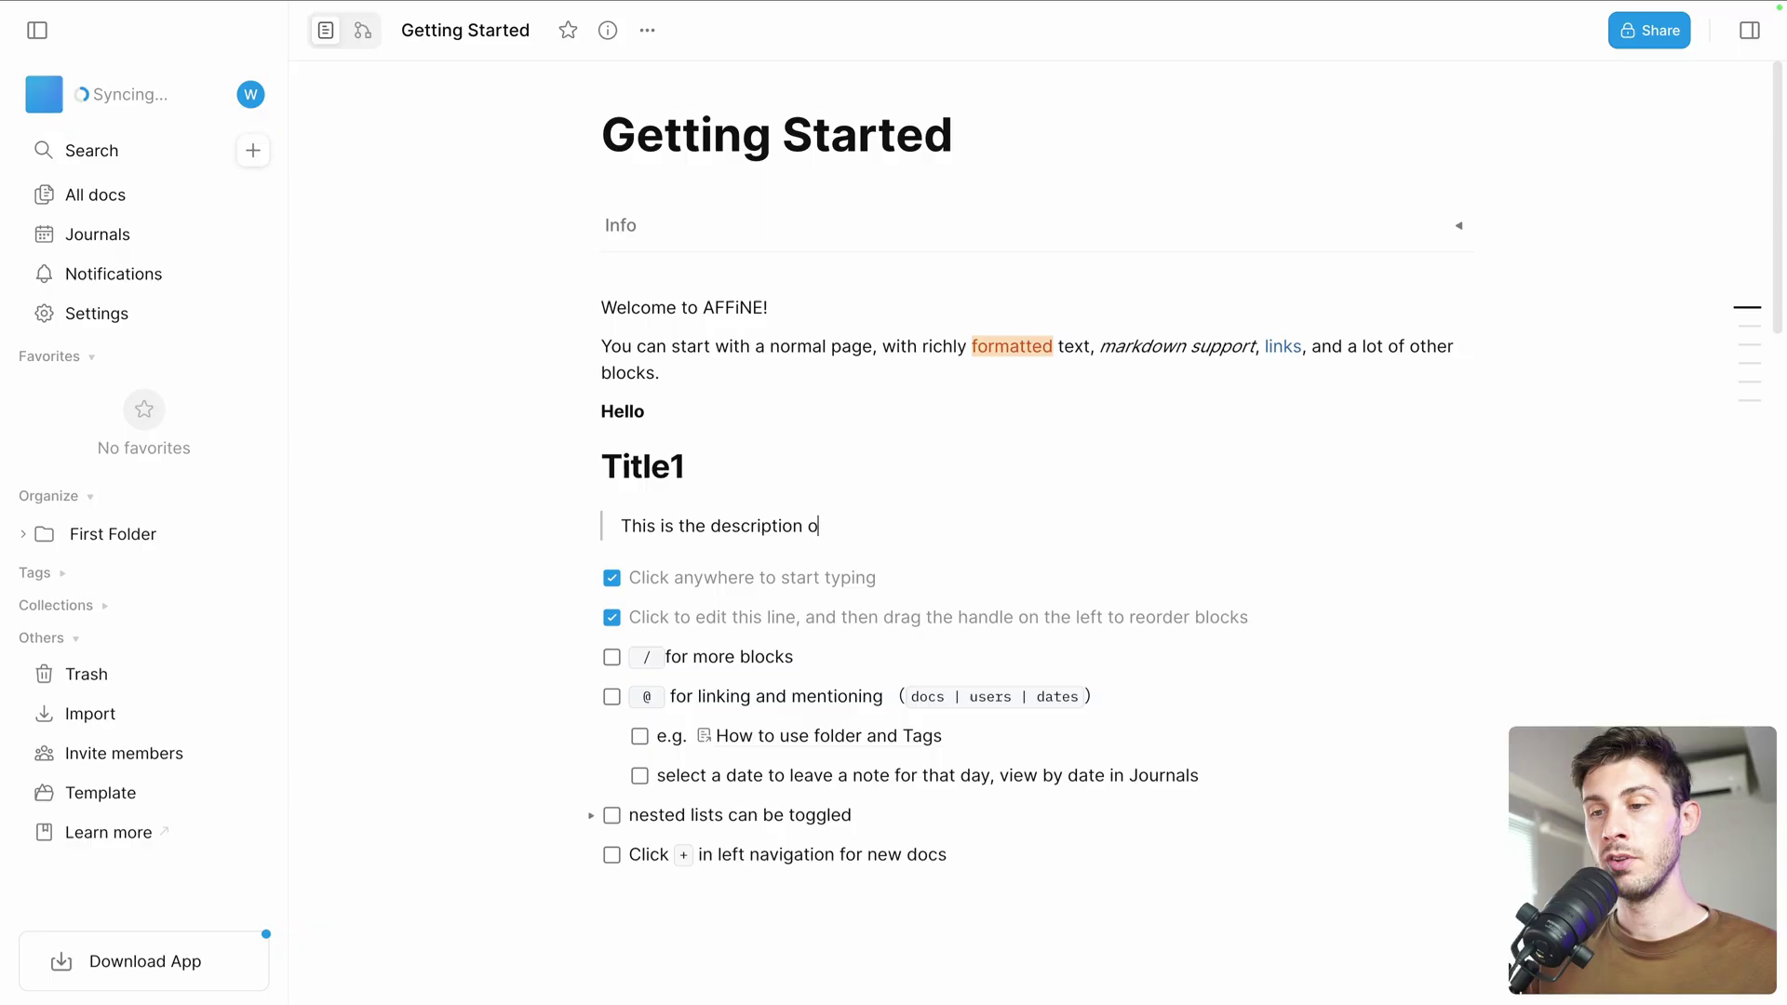
type("f title 1")
key("Return")
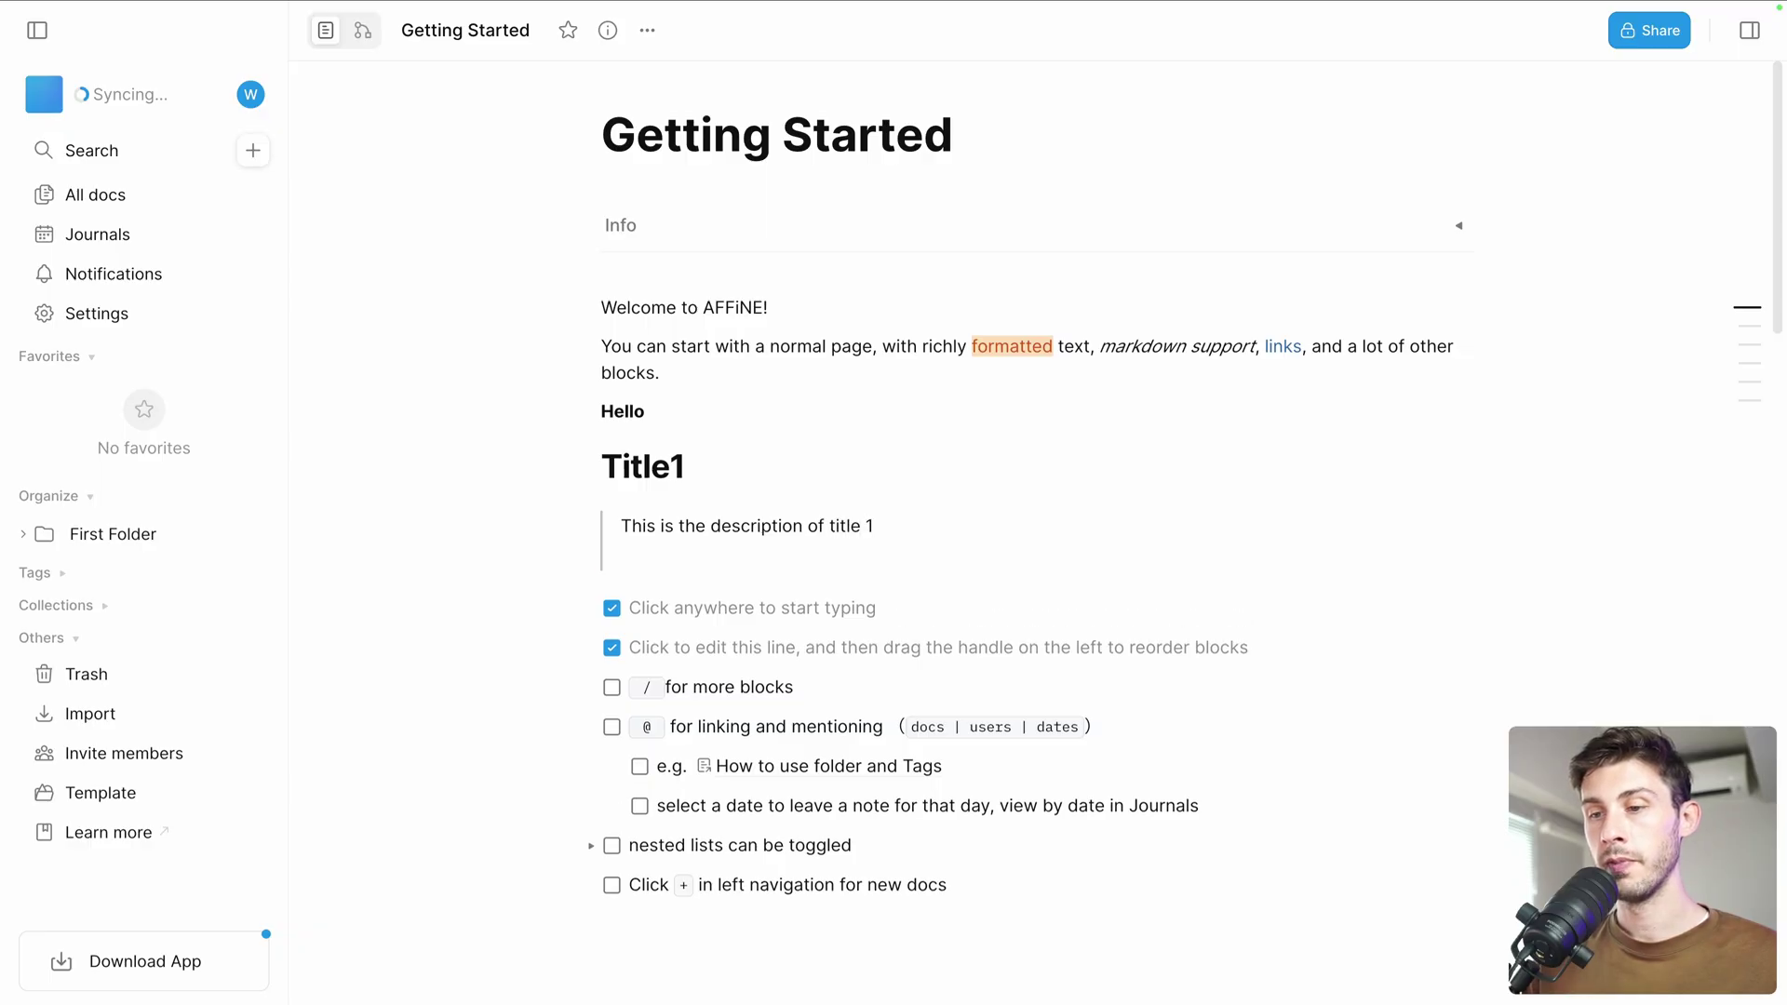
key("BackSpace")
Add the paragraph 'Hello I'm text again' and tick the '/ for more blocks' to-do
key("Return")
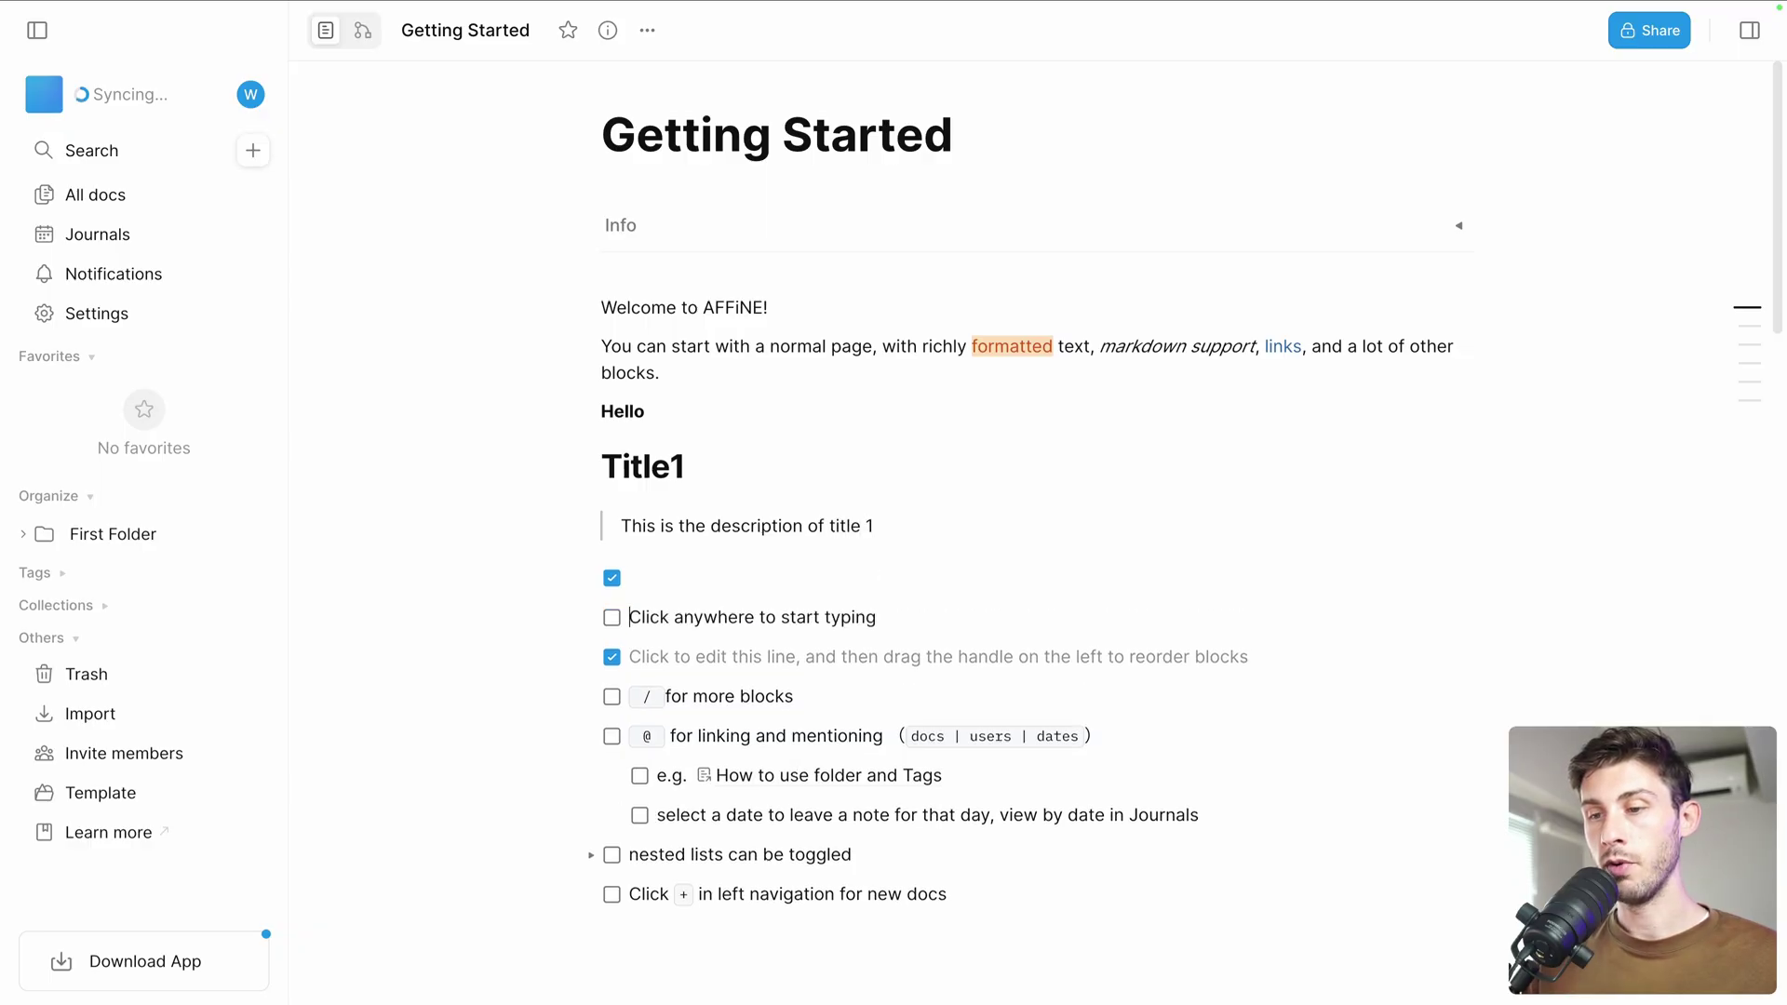
key("BackSpace")
type("Hello I'm text again")
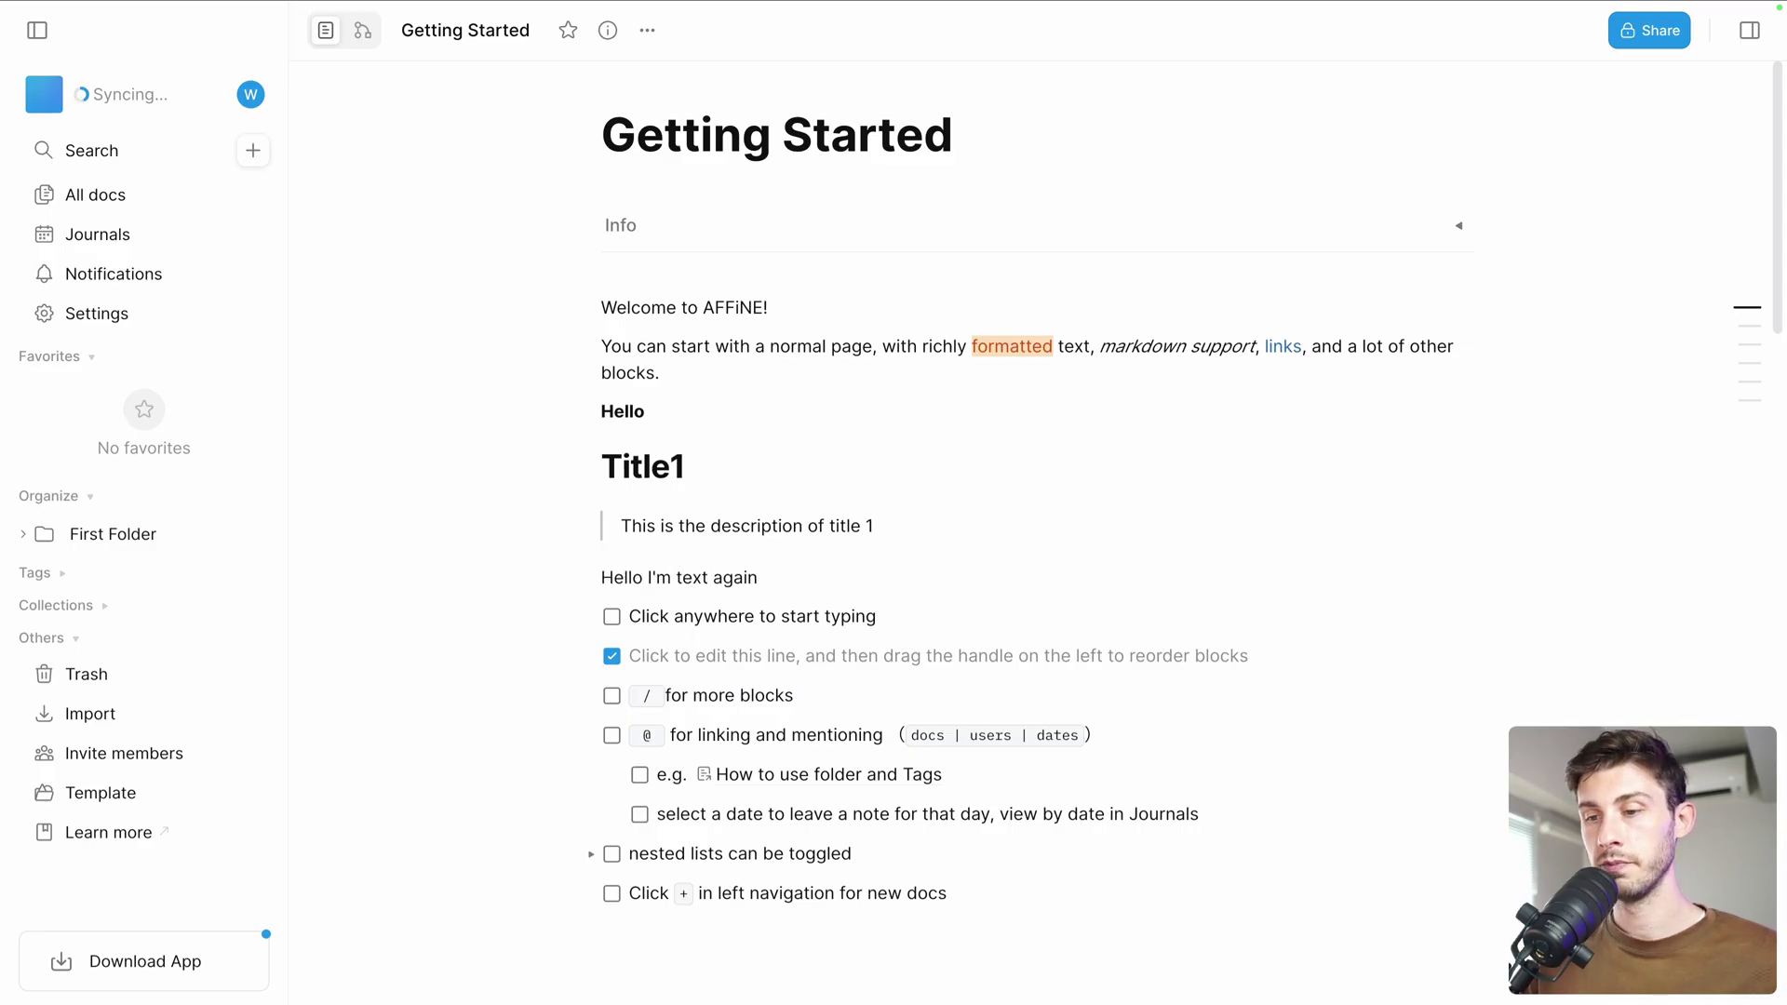
scroll(606, 626, "down", 1)
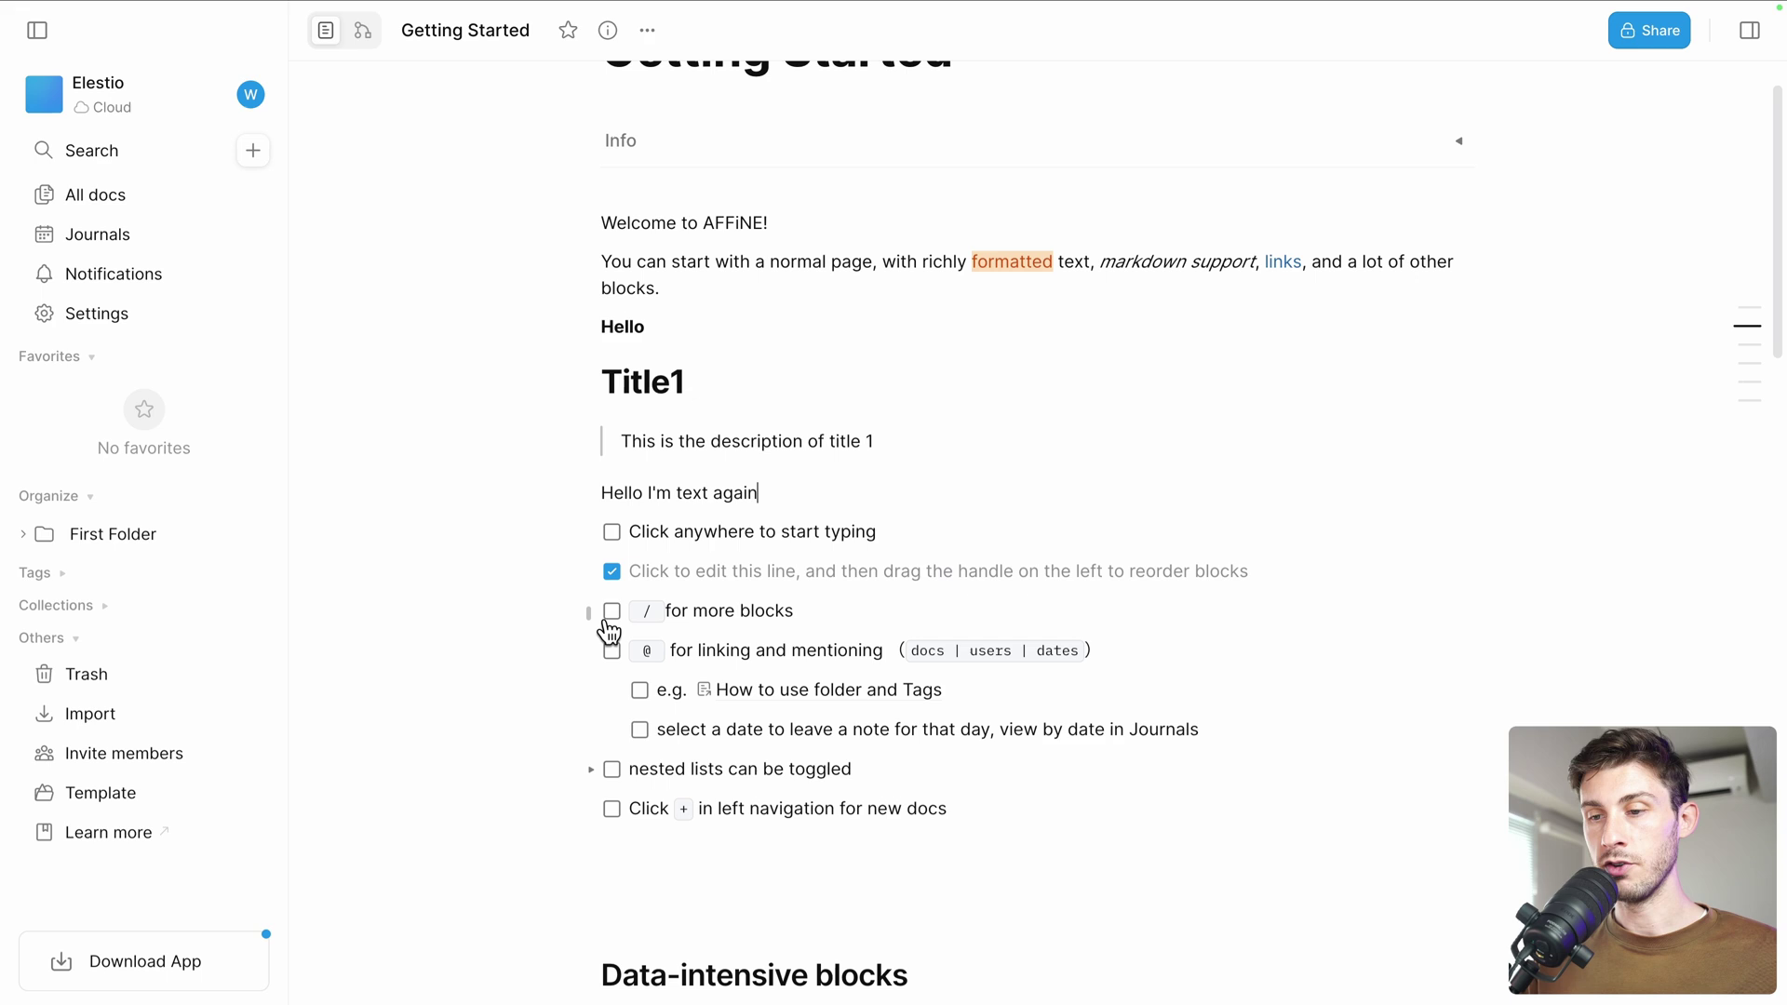
left_click(611, 611)
scroll(778, 586, "down", 1)
scroll(778, 587, "down", 1)
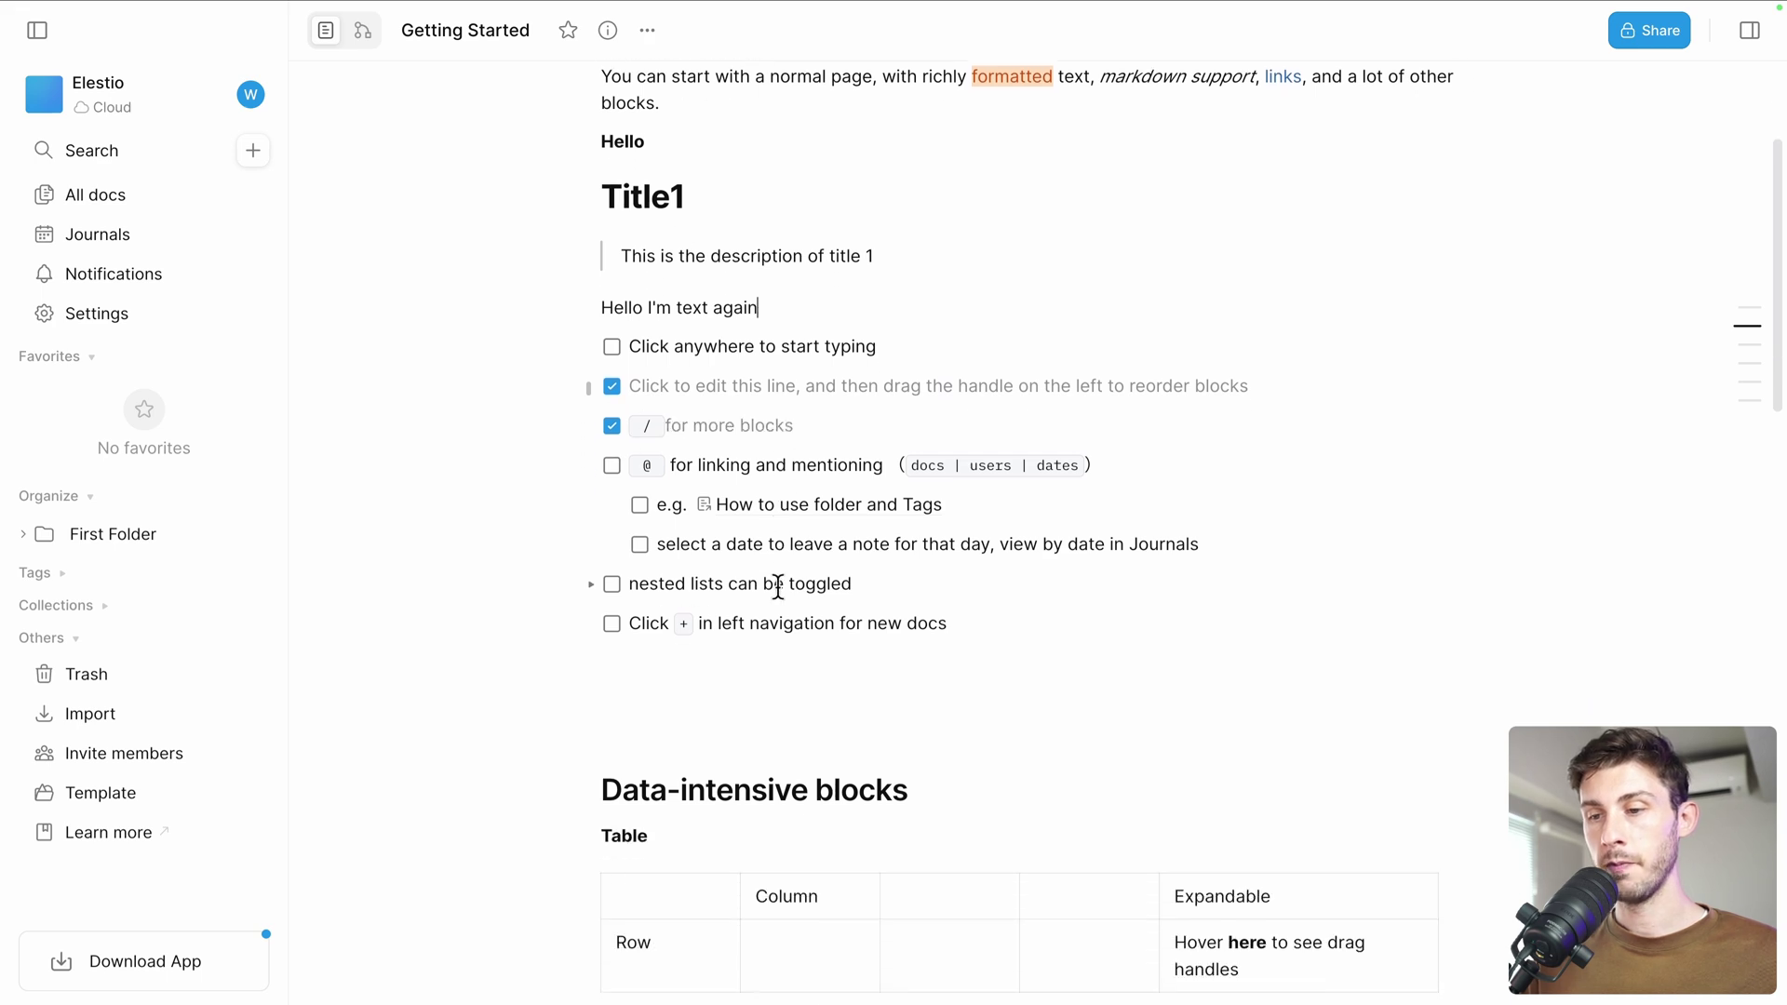
left_click(814, 319)
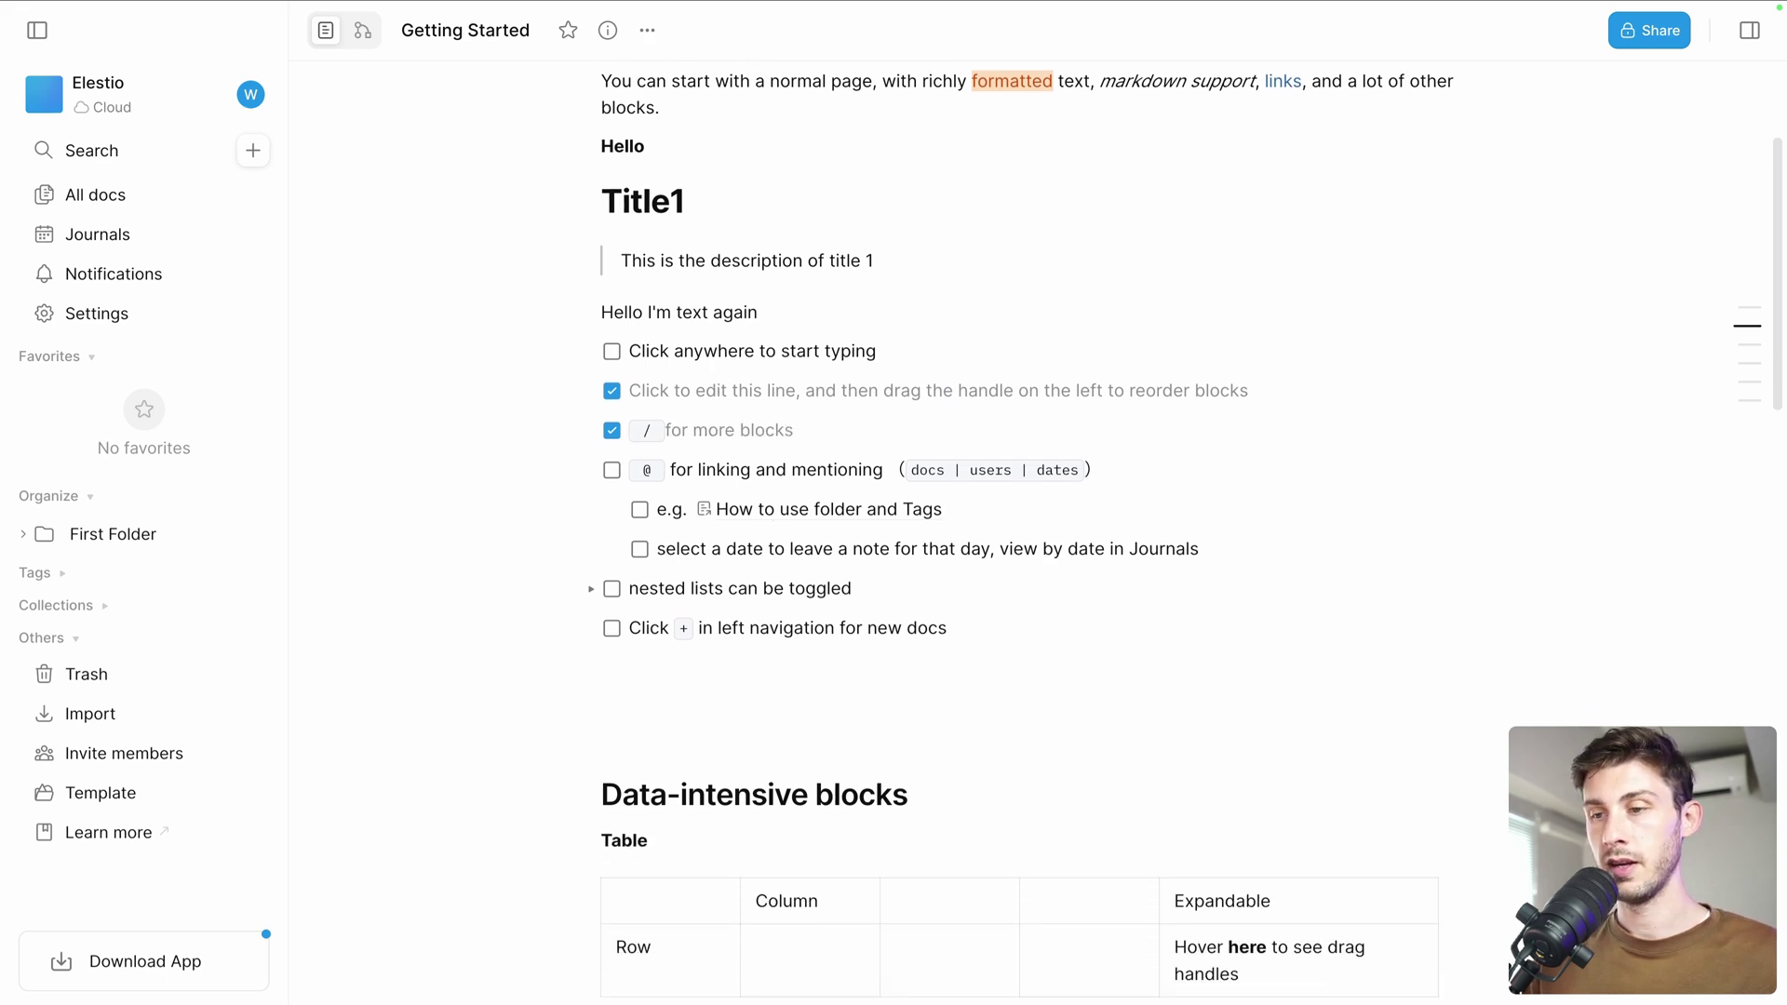
Insert an @ mention of the workspace member, then check '@ for linking and mentioning'
type("@")
key("Down")
key("Down")
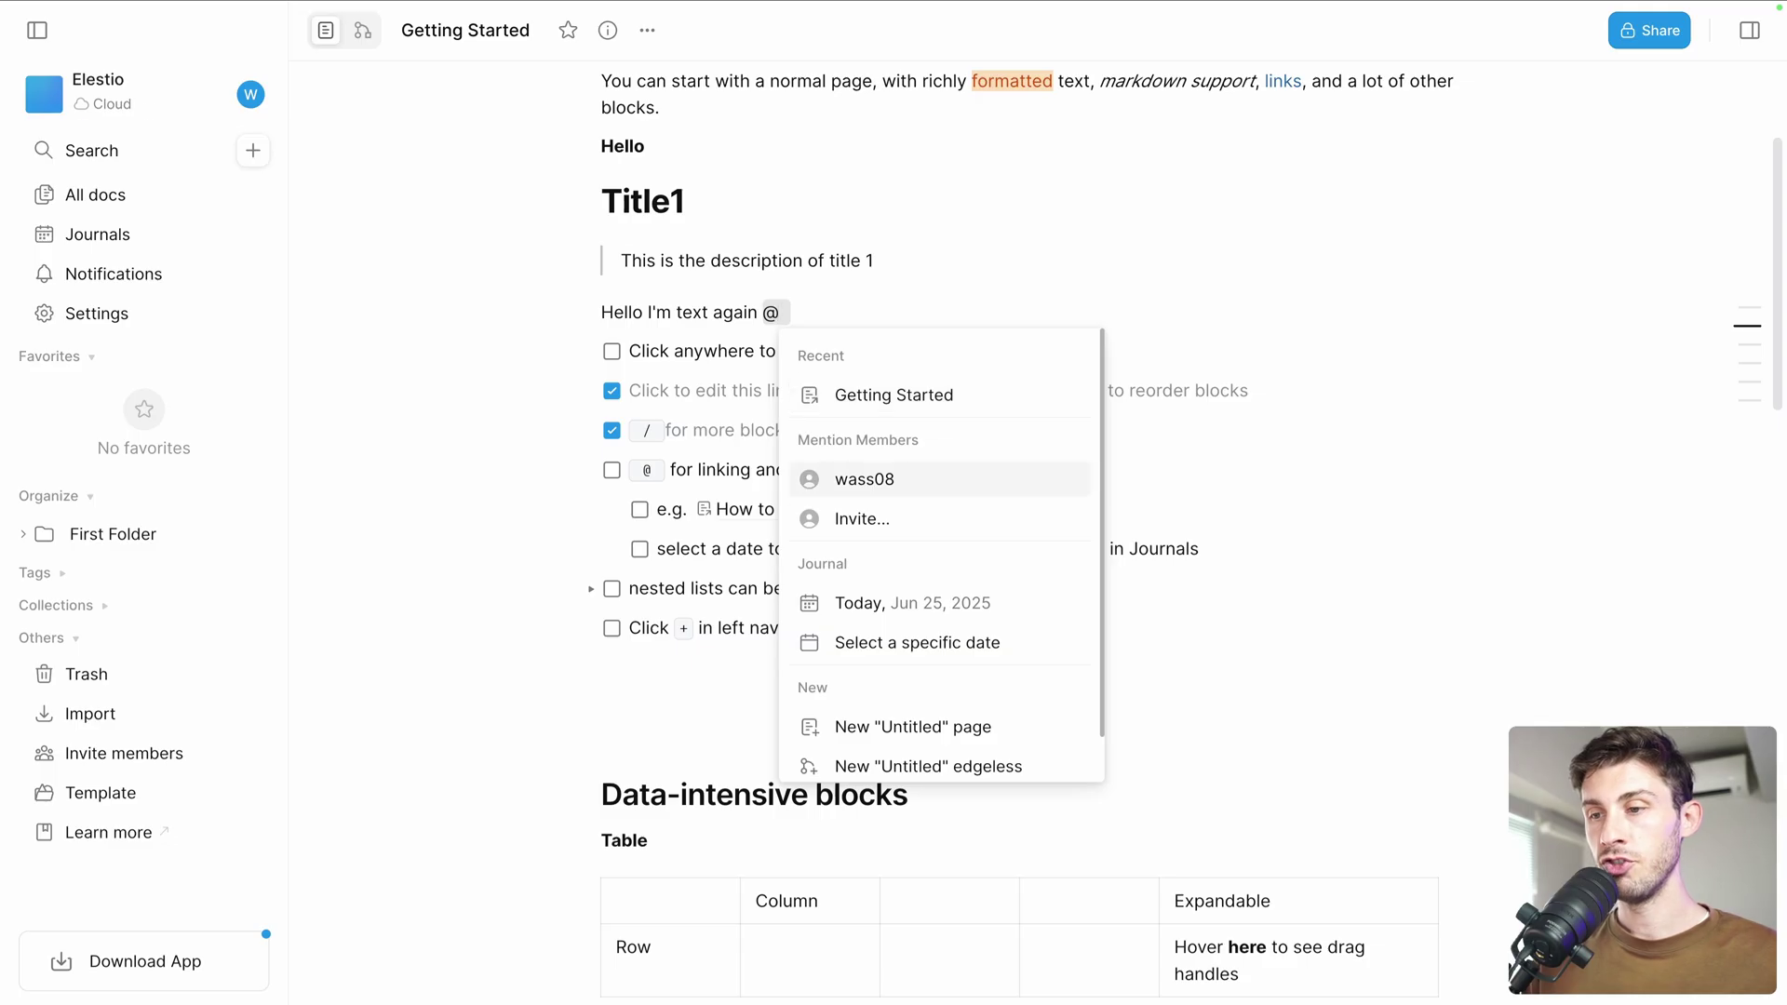
key("Up")
key("Down")
key("Down")
key("Down")
key("Down")
key("Down")
key("Down")
key("Down")
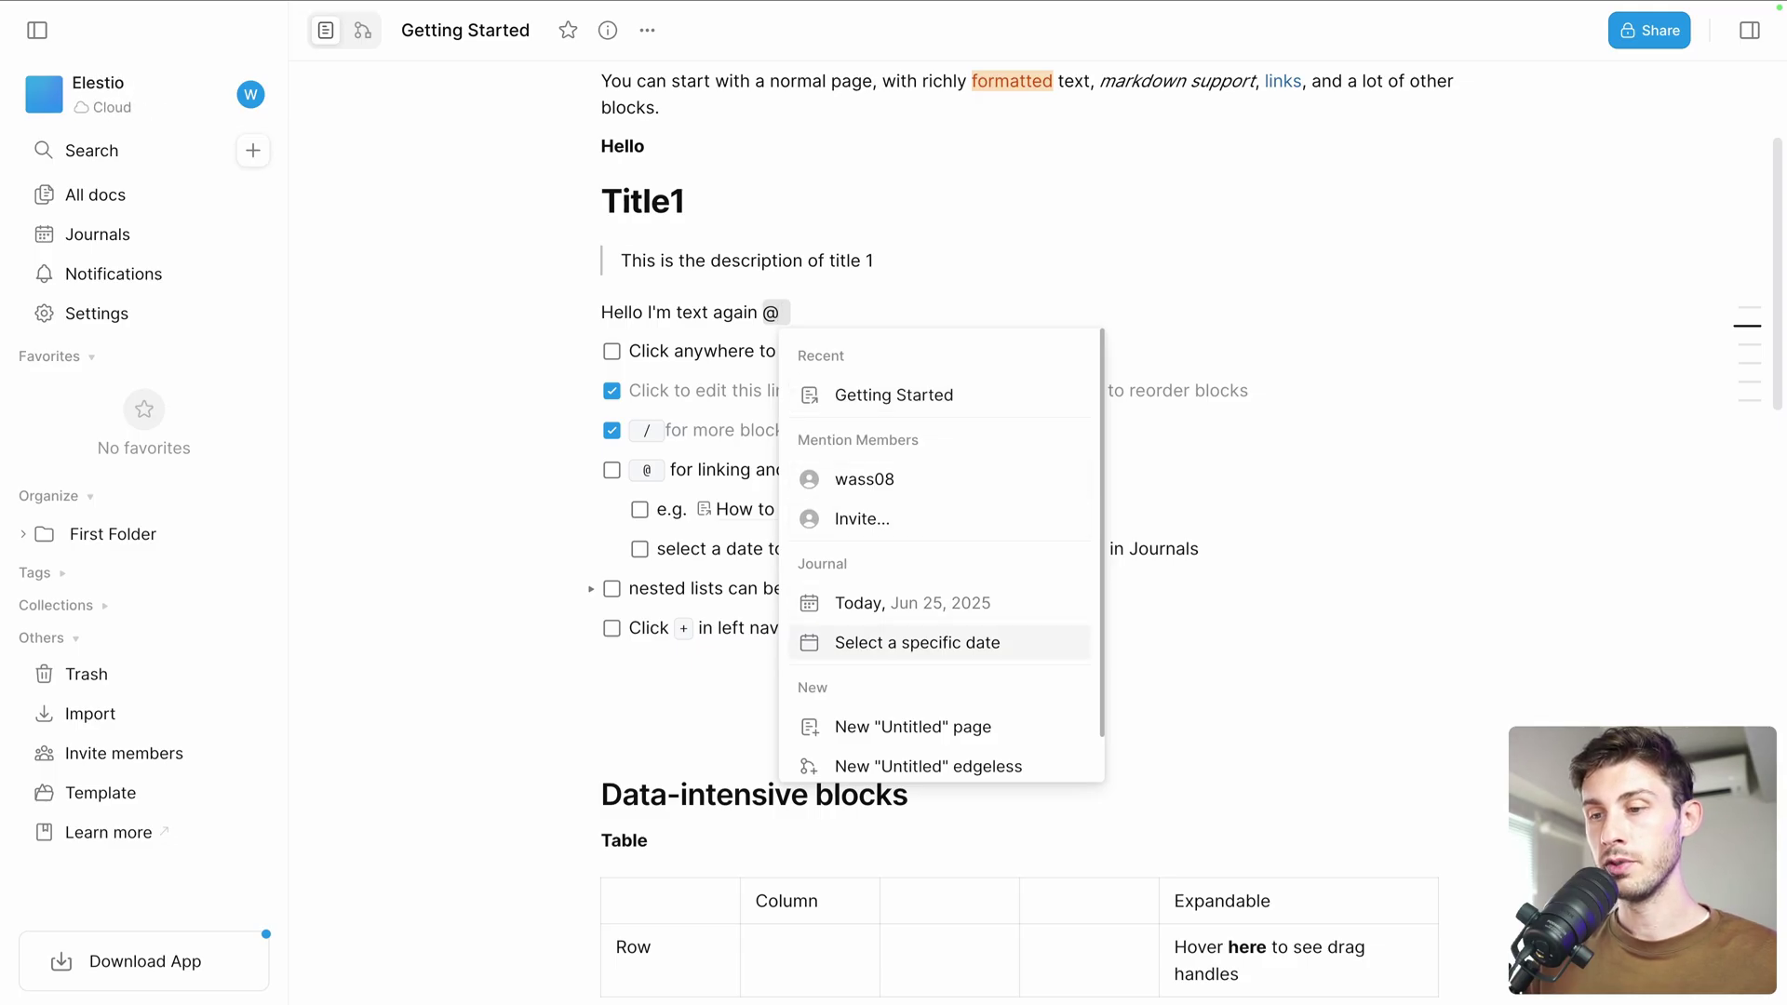
key("Up")
key("Up")
key("Up")
key("Up")
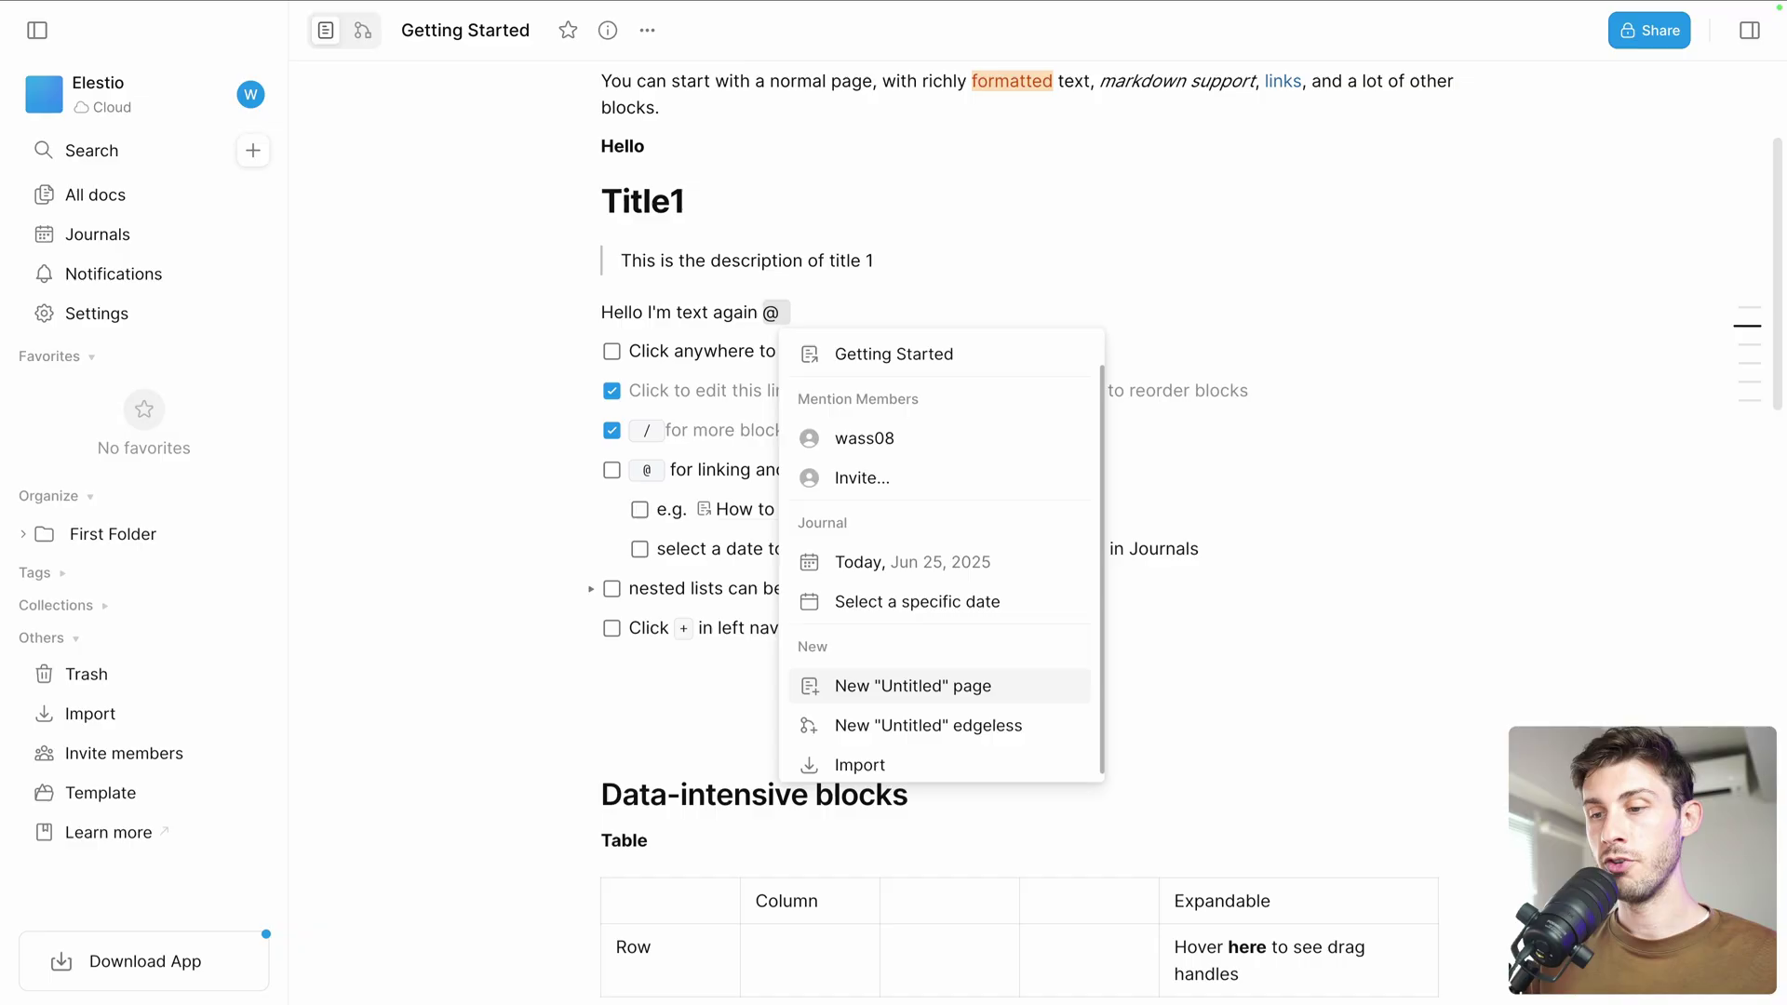
key("Up")
key("Up")
key("Up")
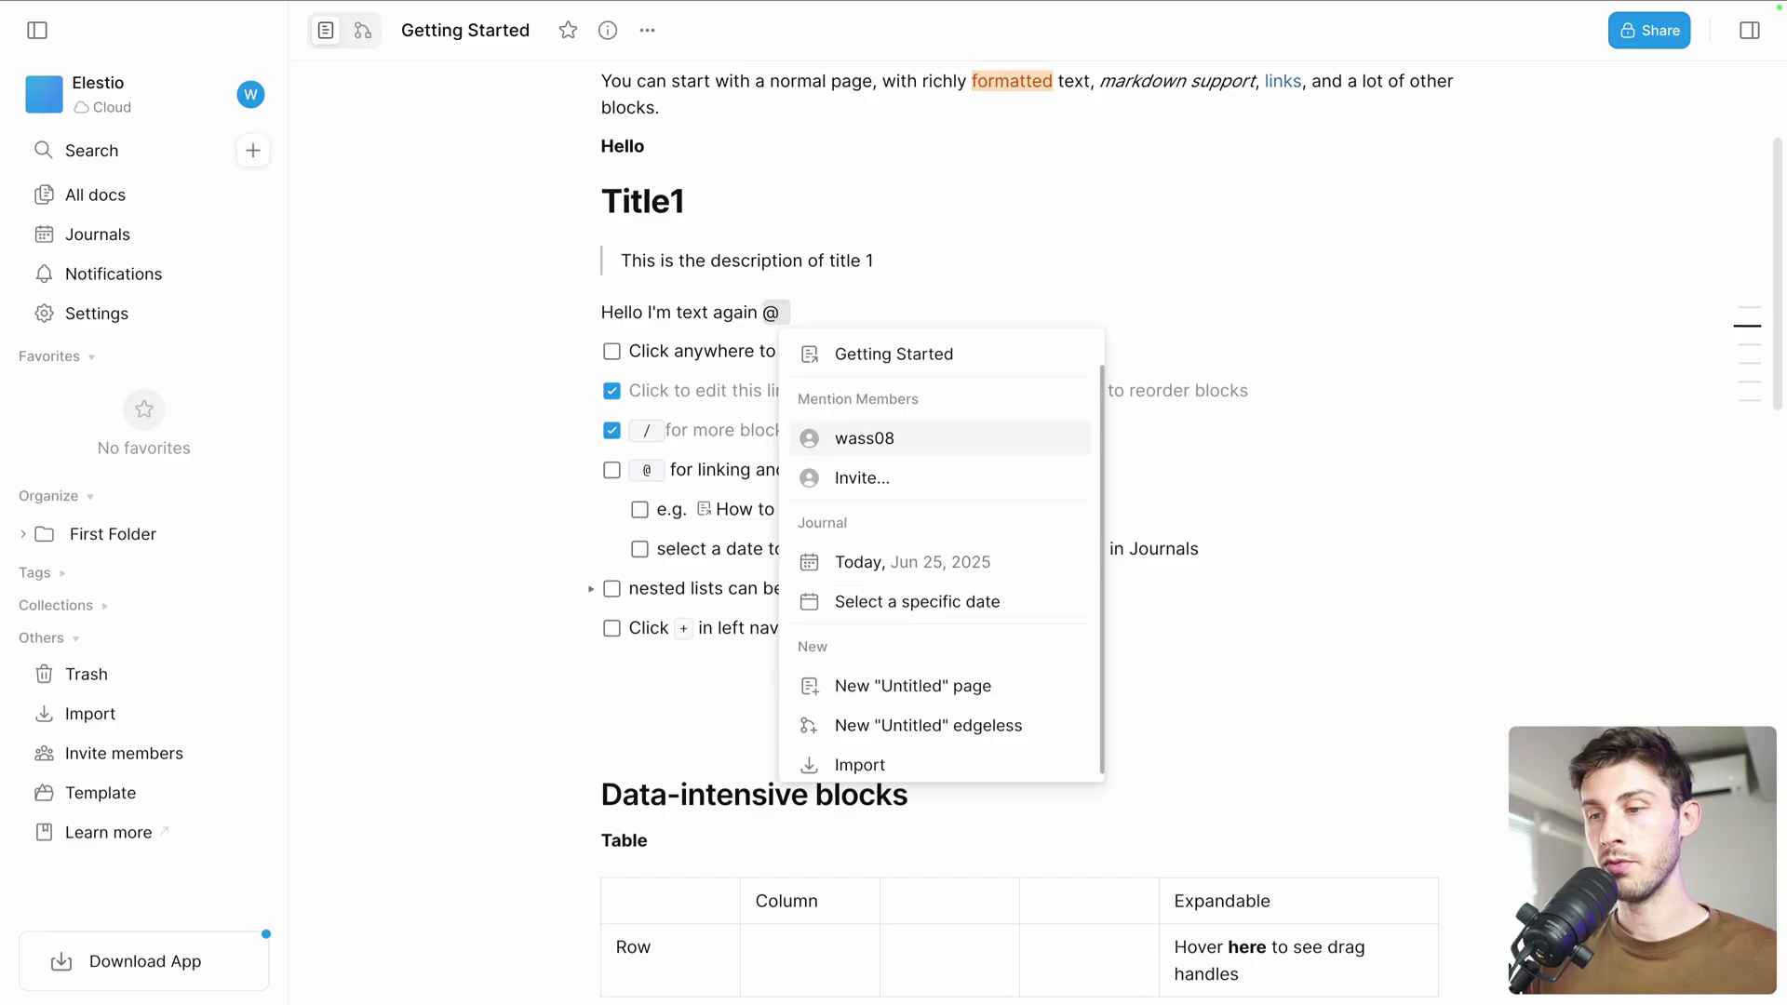
key("Return")
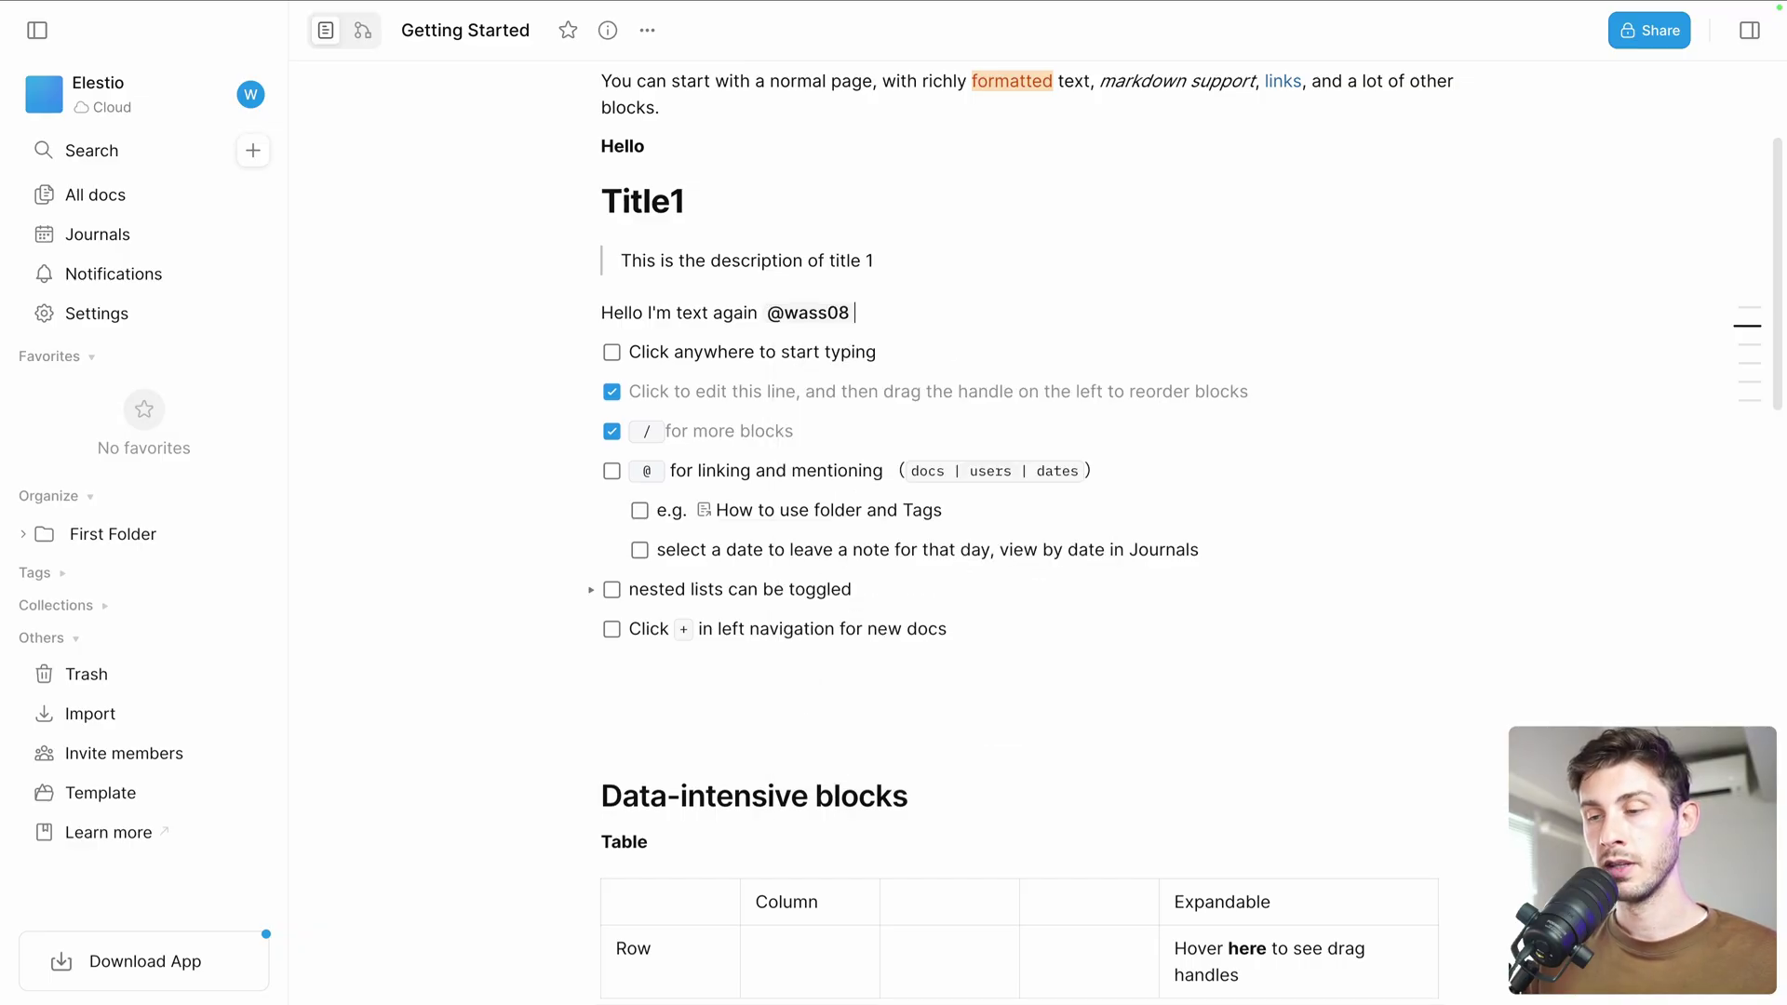
left_click(611, 471)
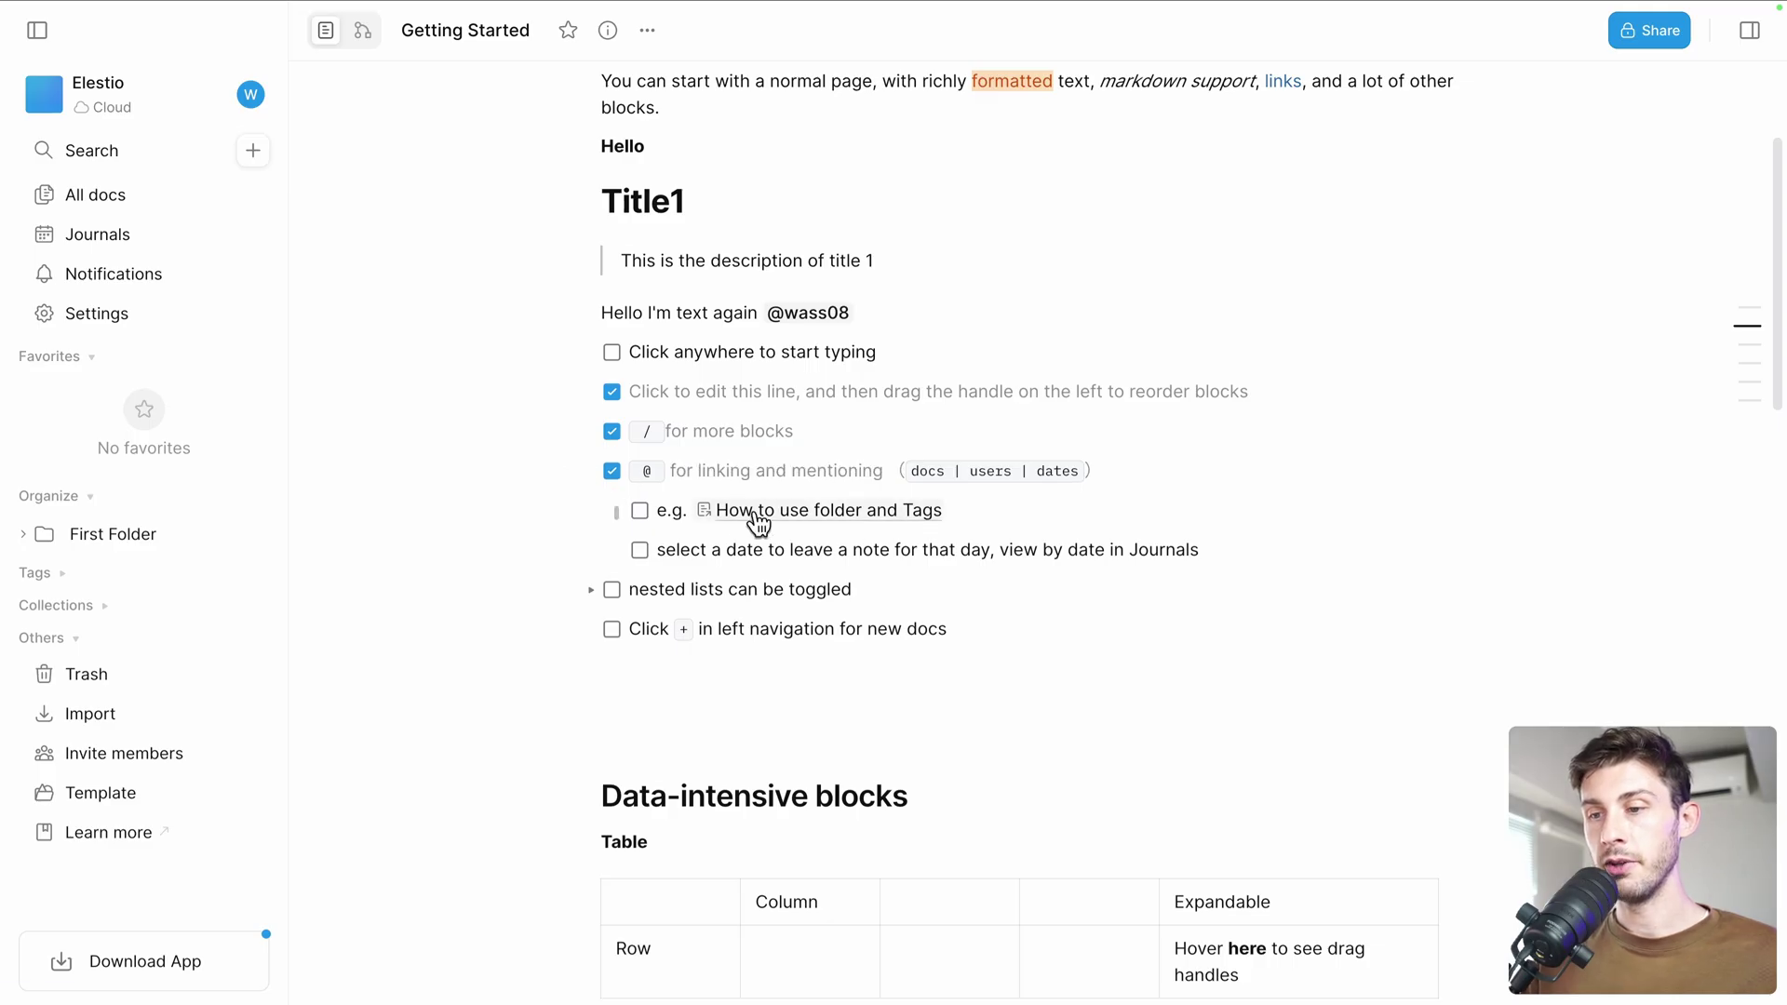
mouse_move(787, 519)
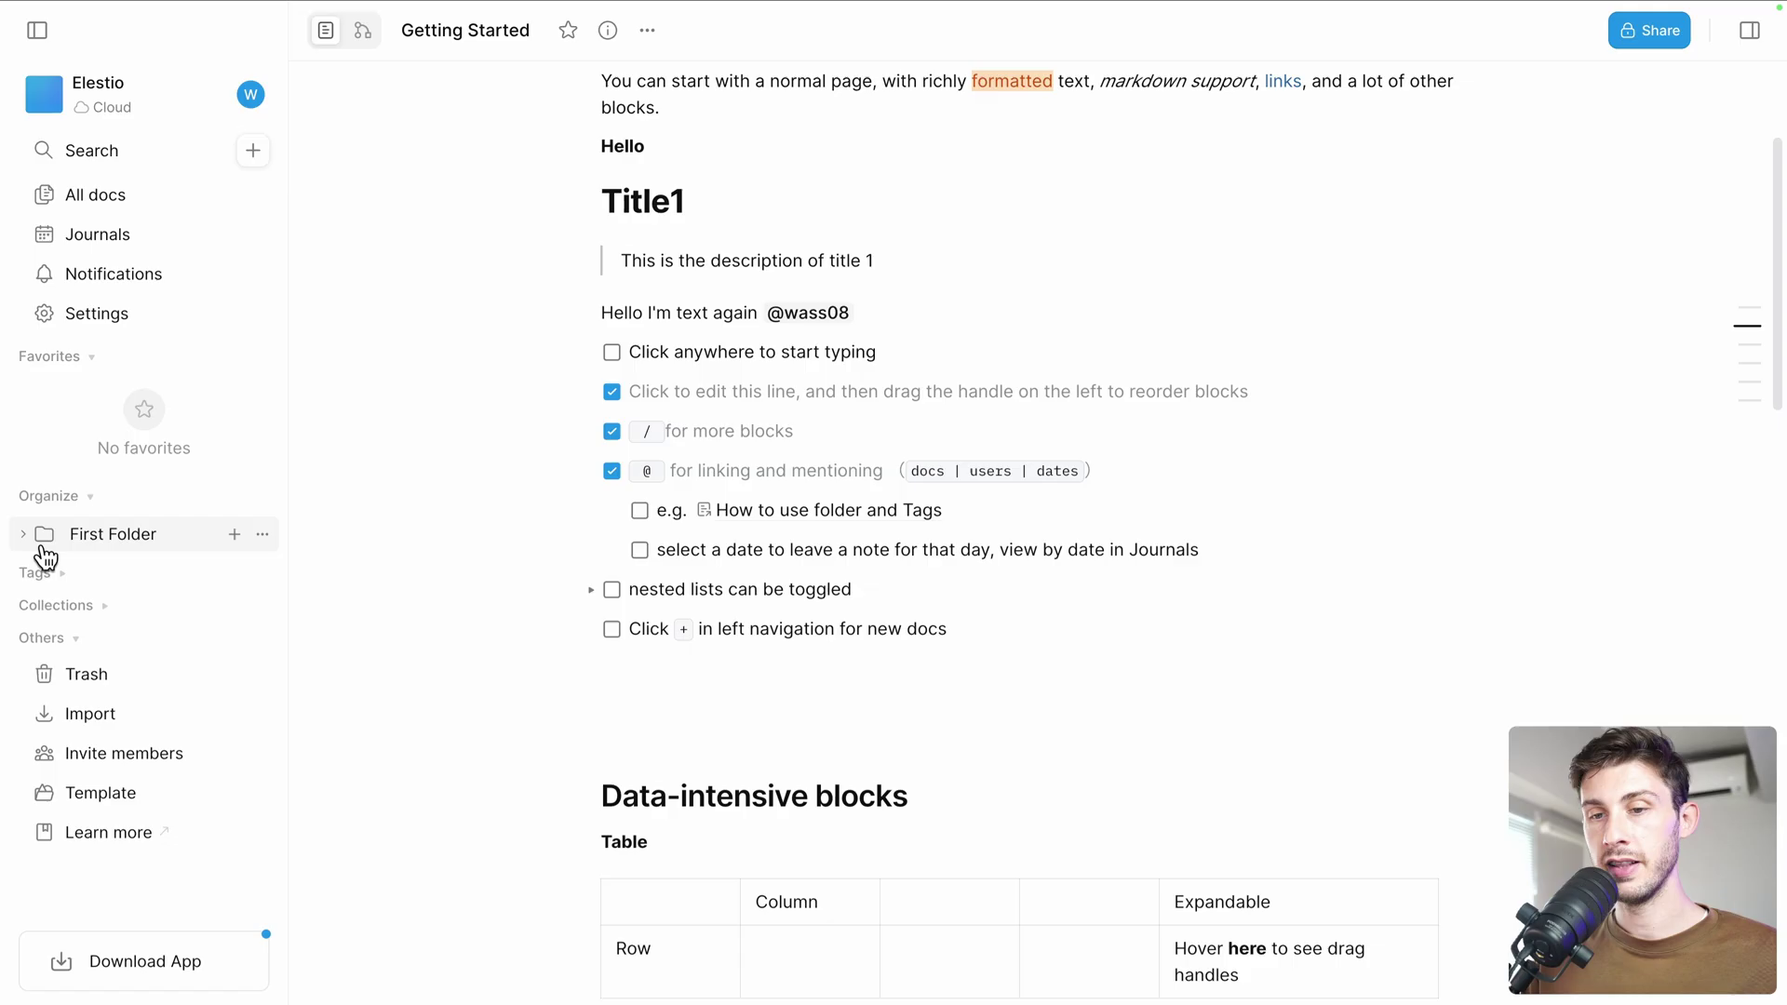
Open the linked How to use folder and Tags doc and add a new 'Getting started' tag
left_click(798, 518)
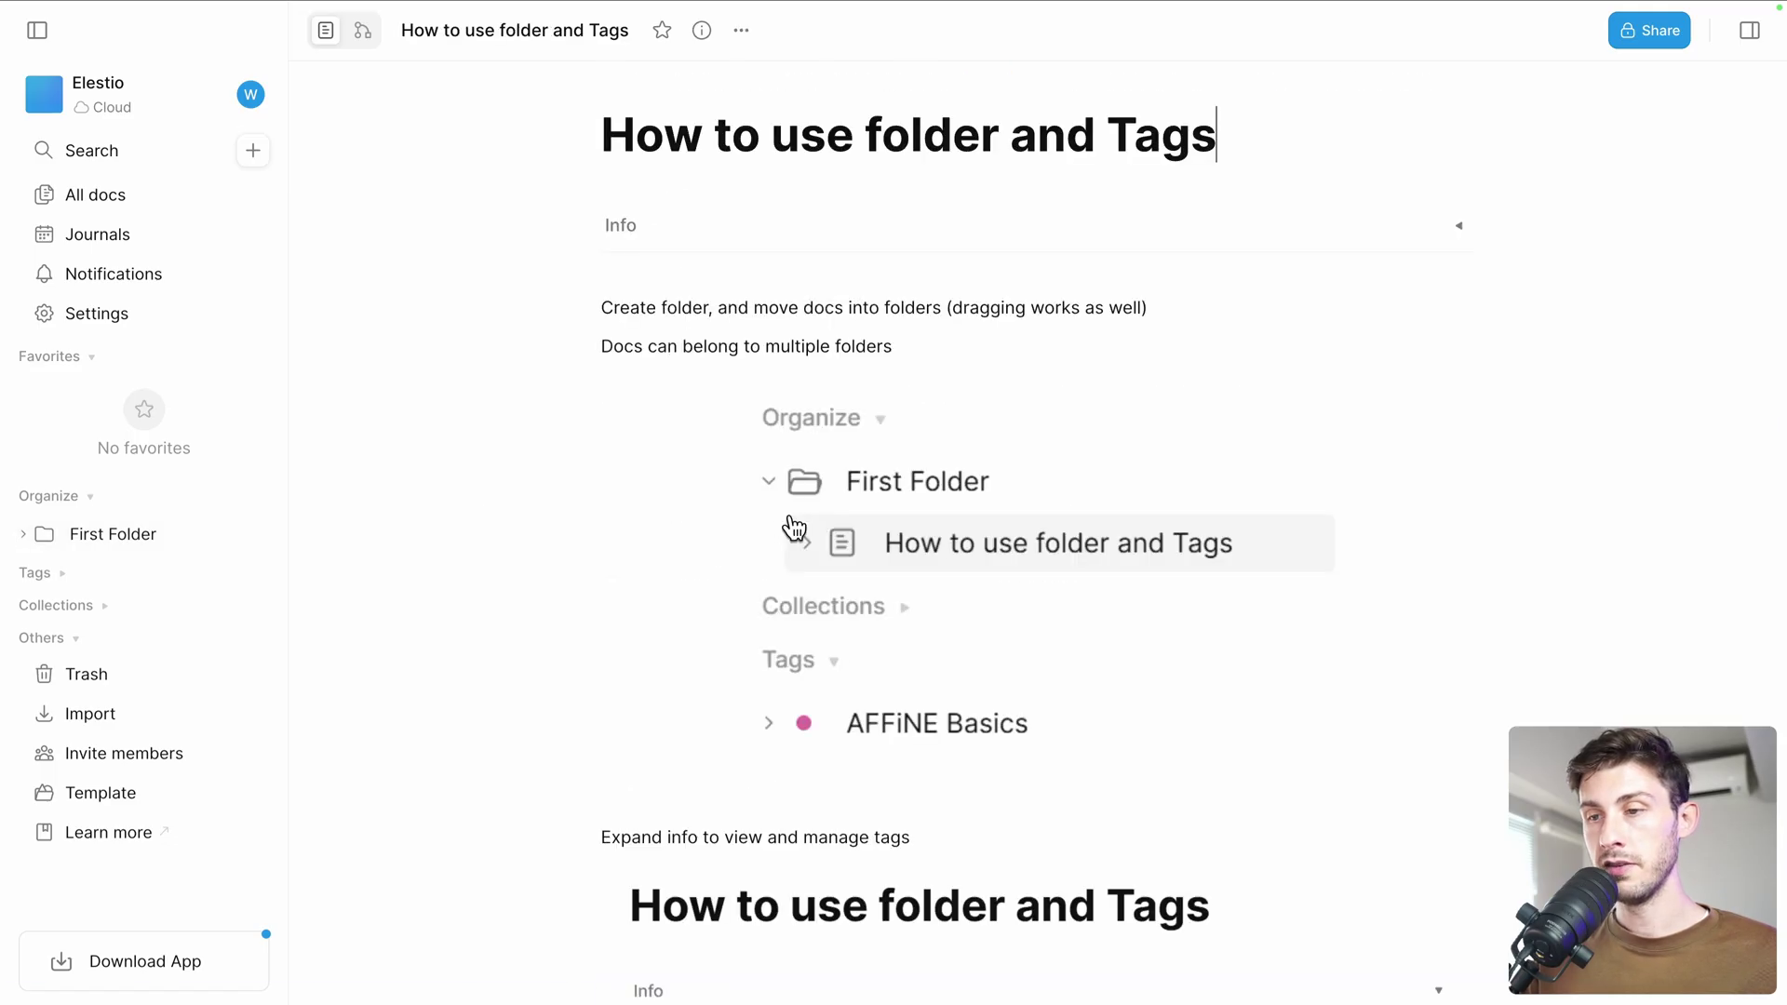
scroll(590, 487, "down", 6)
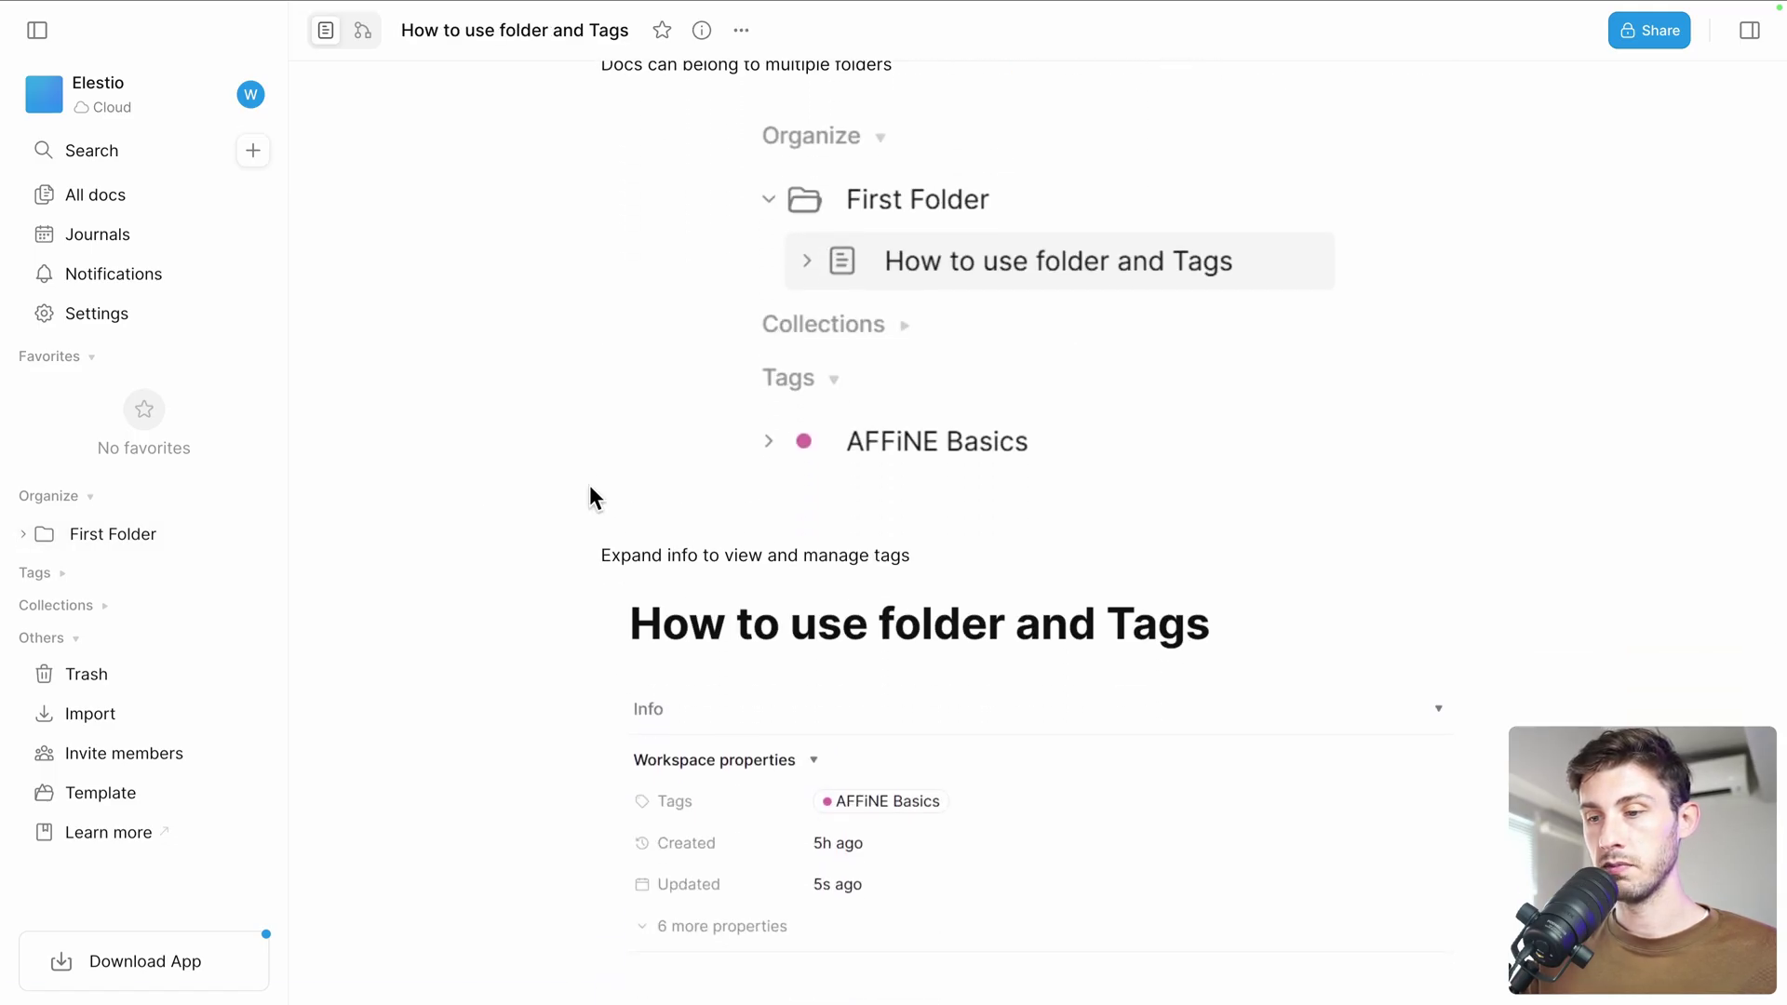
scroll(589, 484, "up", 7)
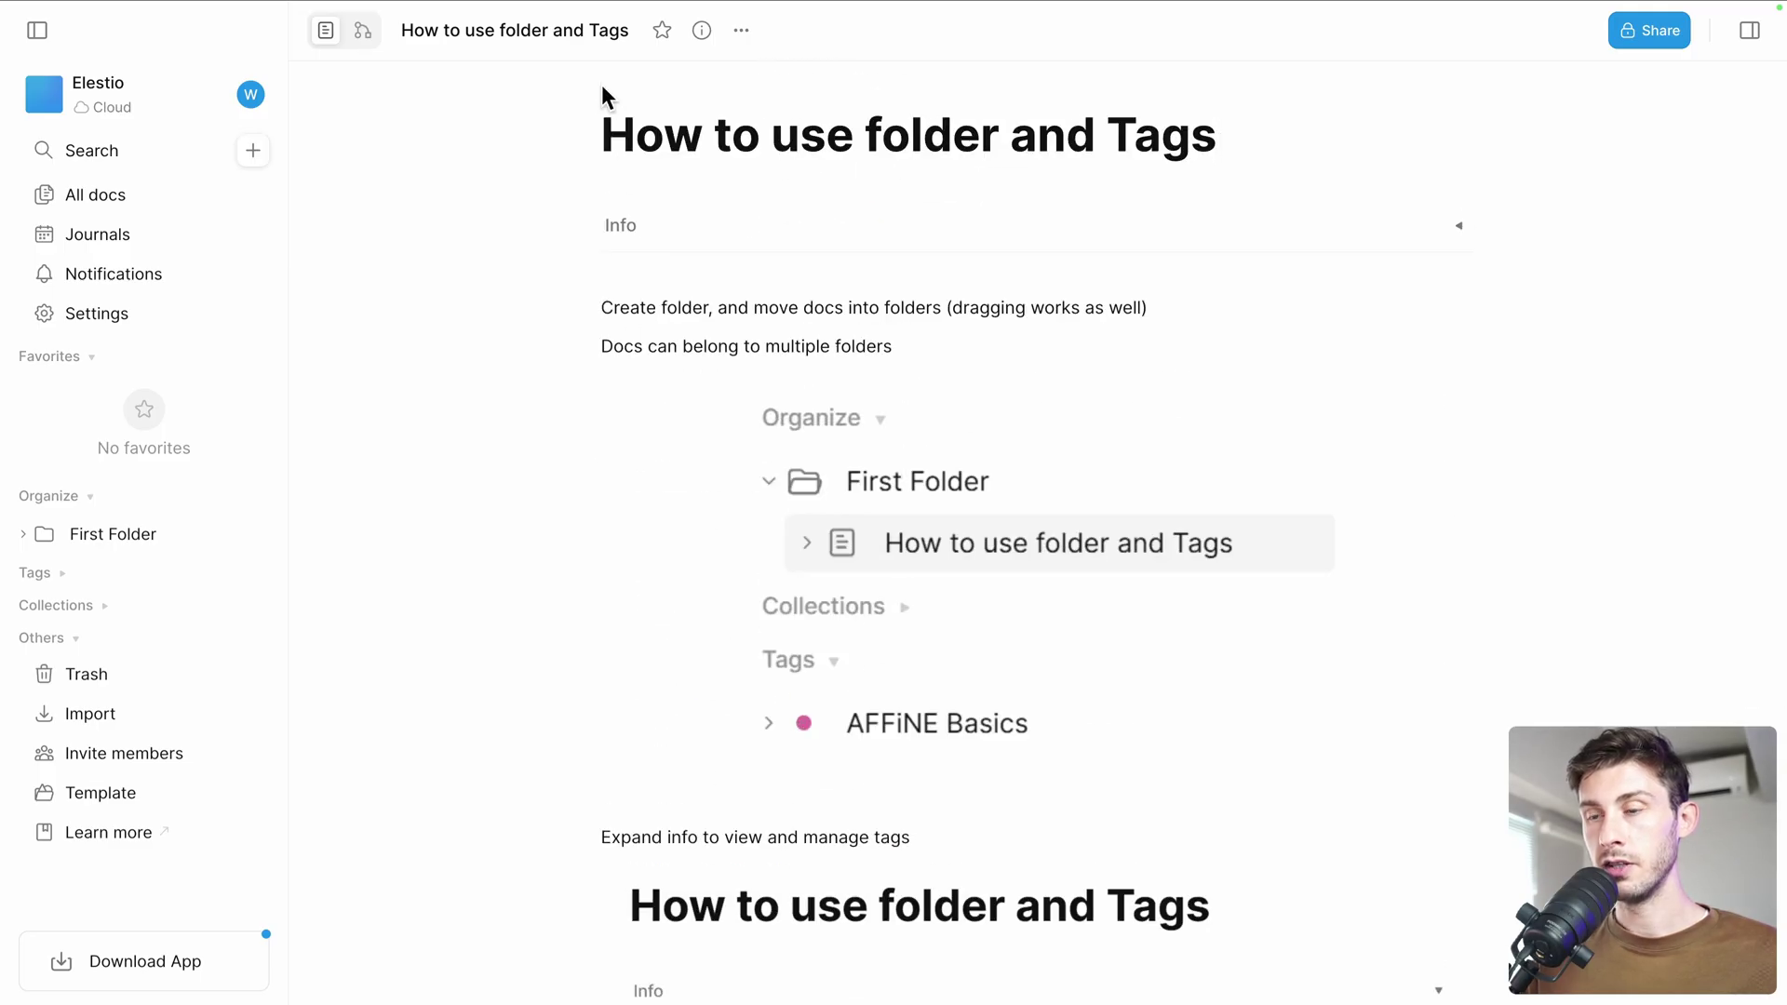
left_click(741, 30)
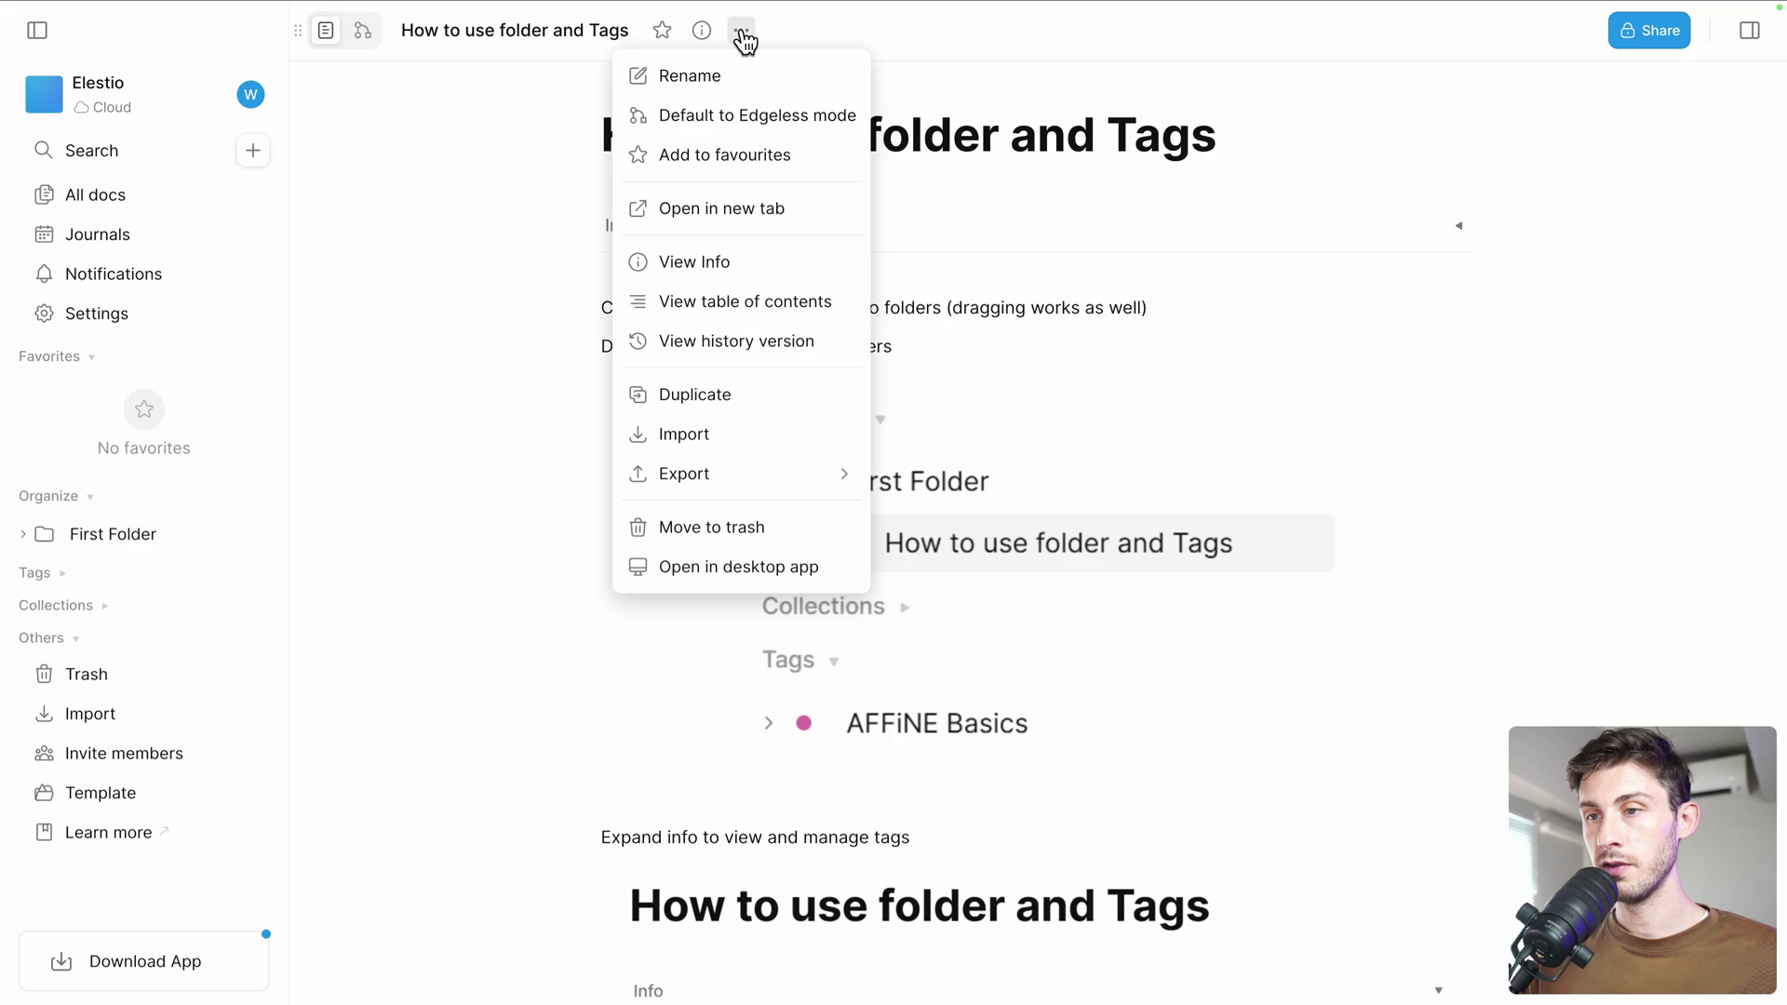
left_click(702, 31)
left_click(701, 31)
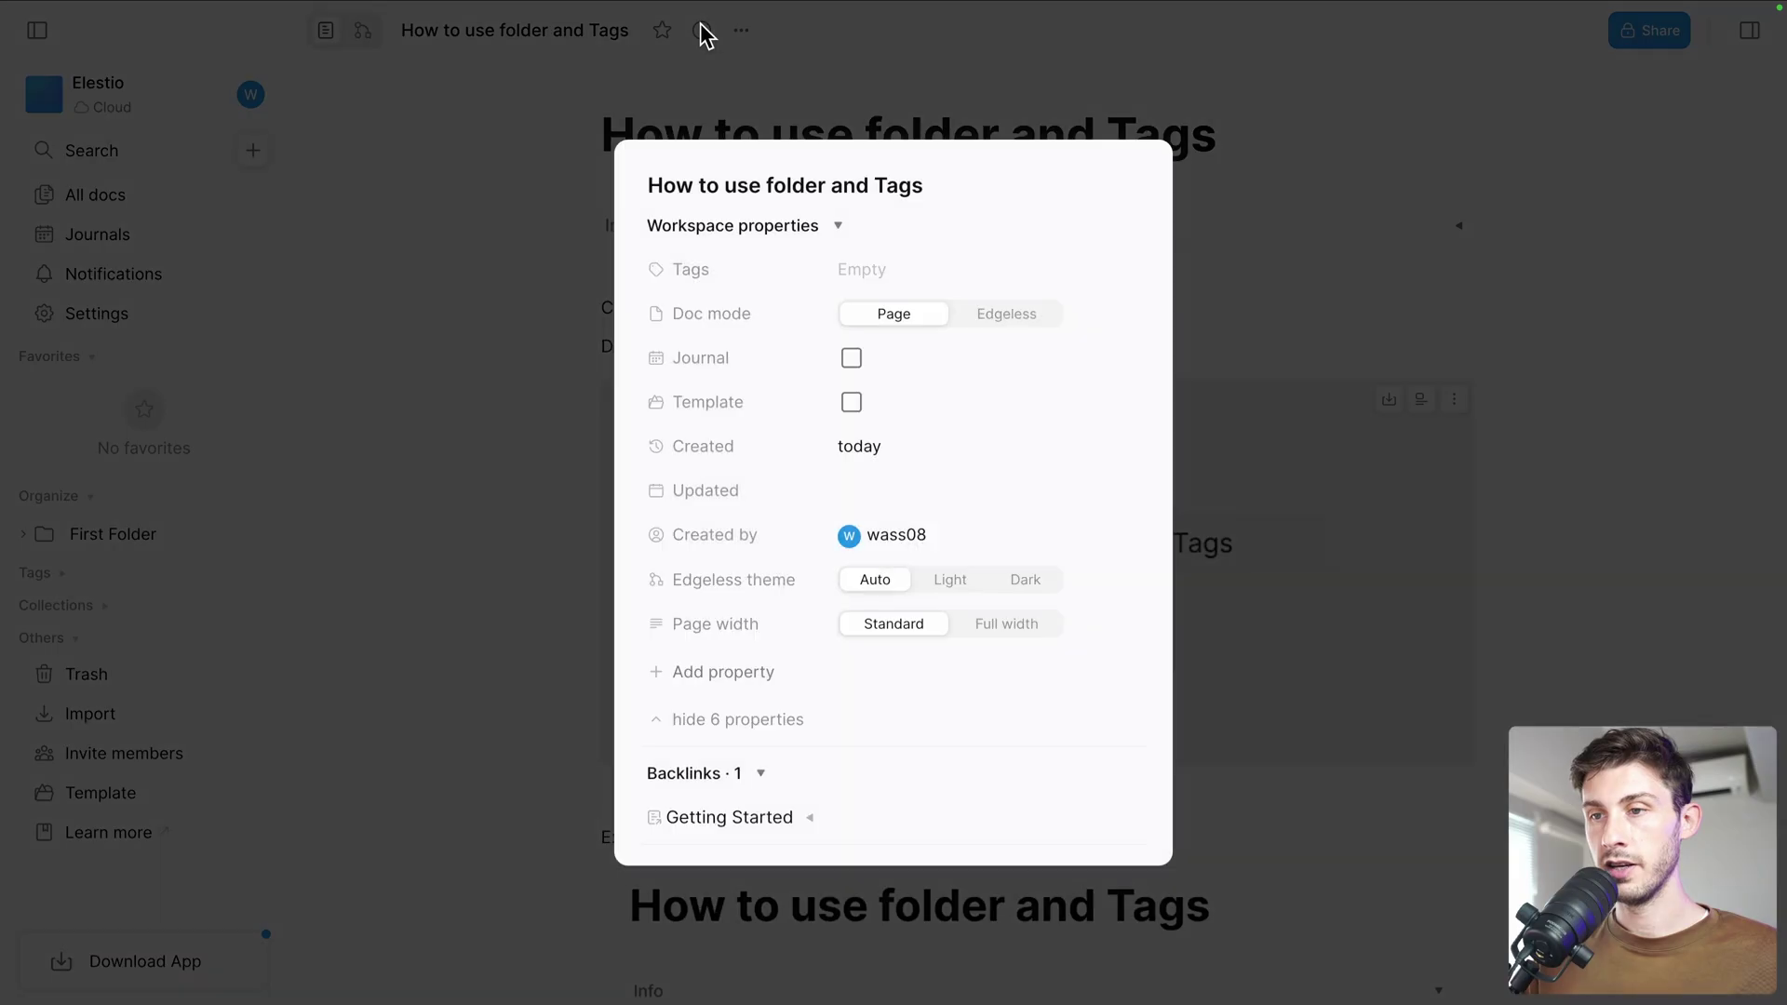
left_click(880, 277)
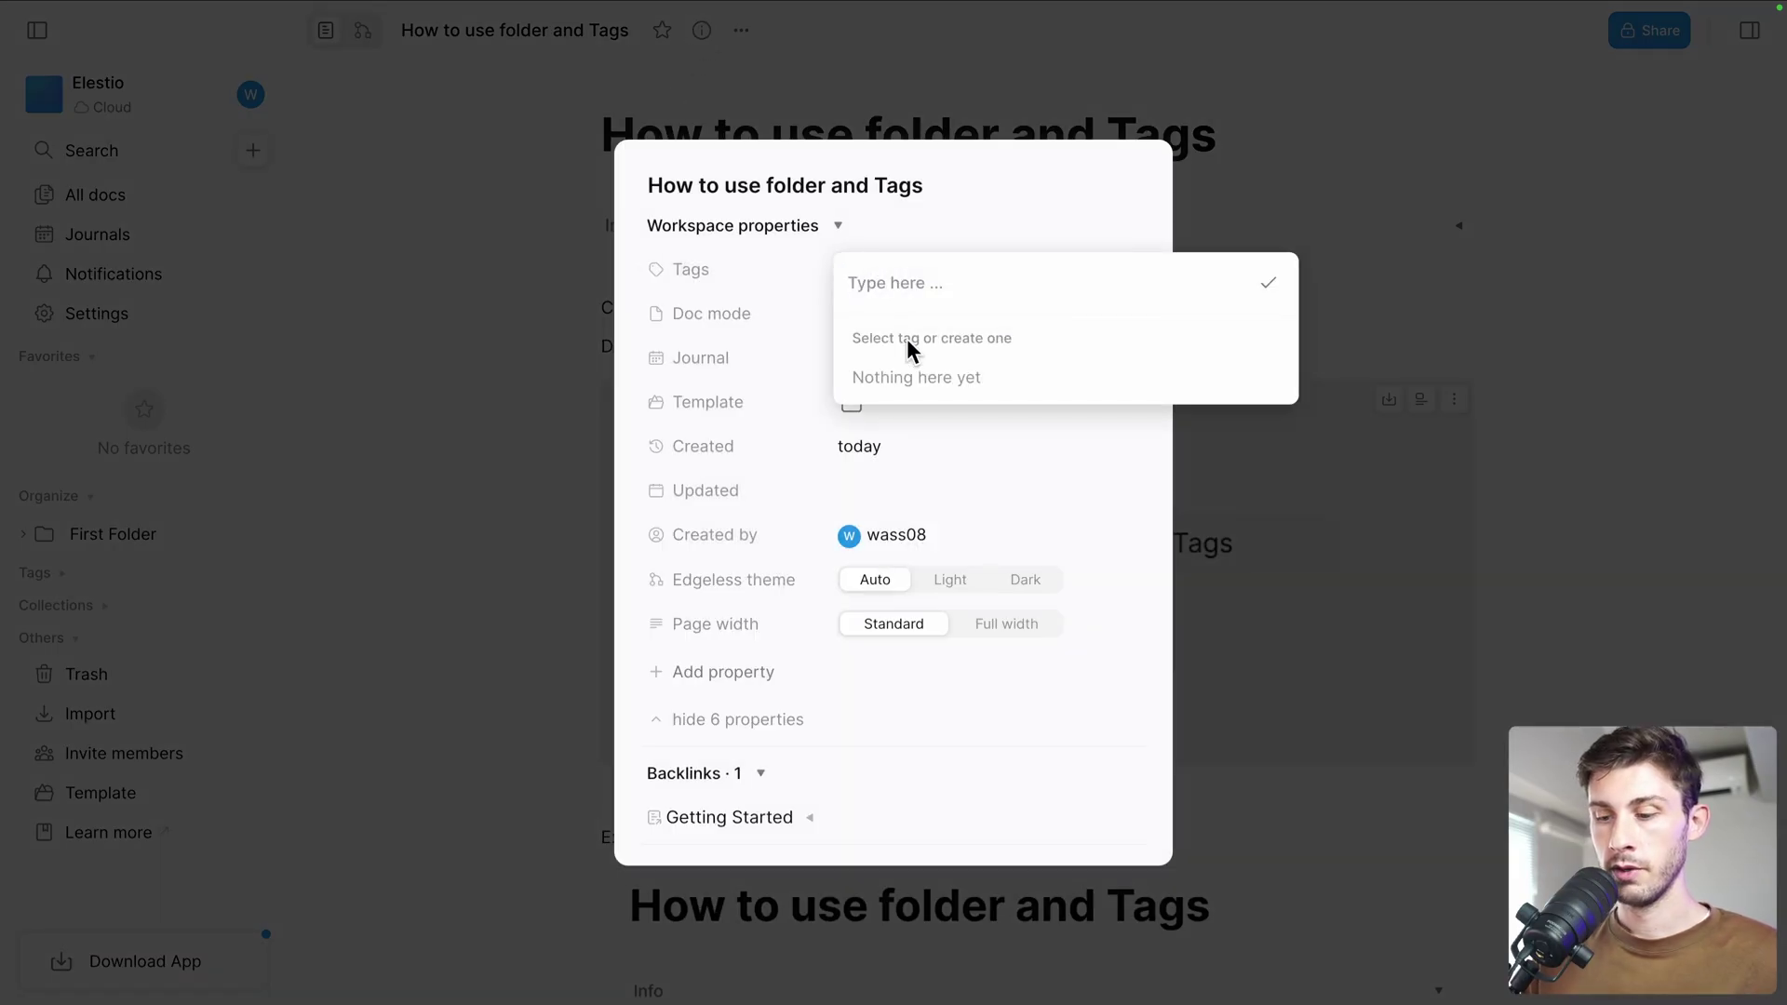
type("Getting started")
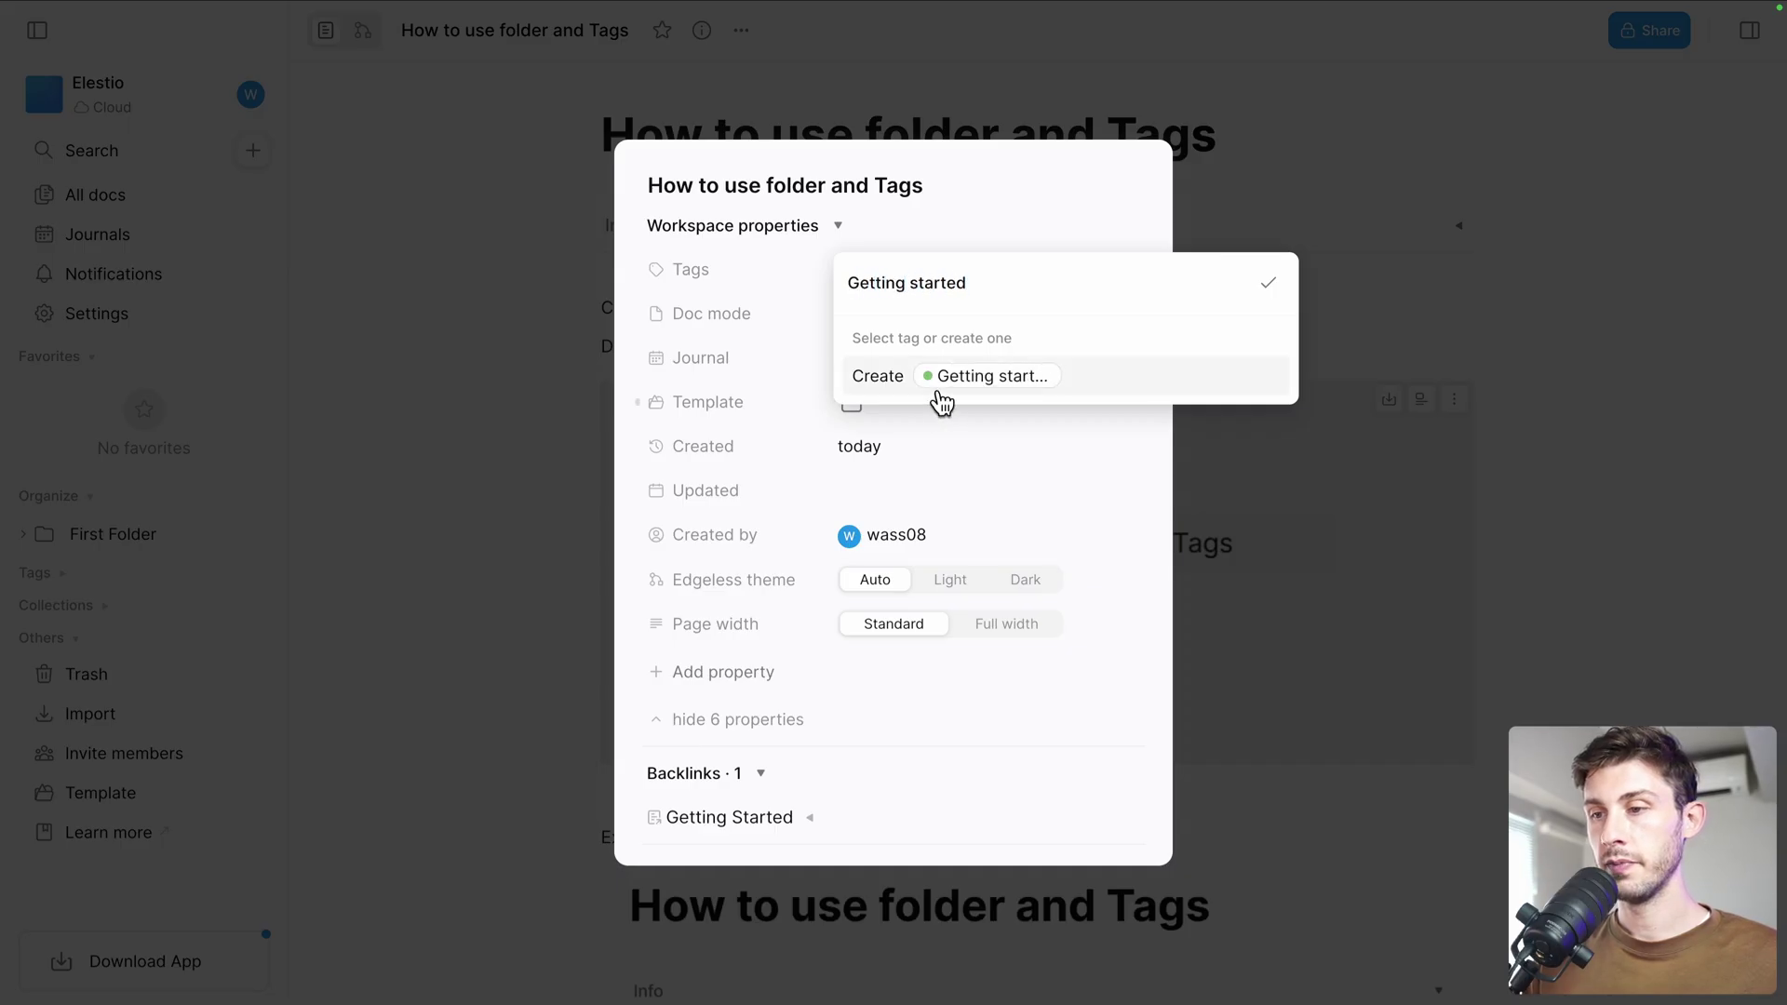
left_click(949, 378)
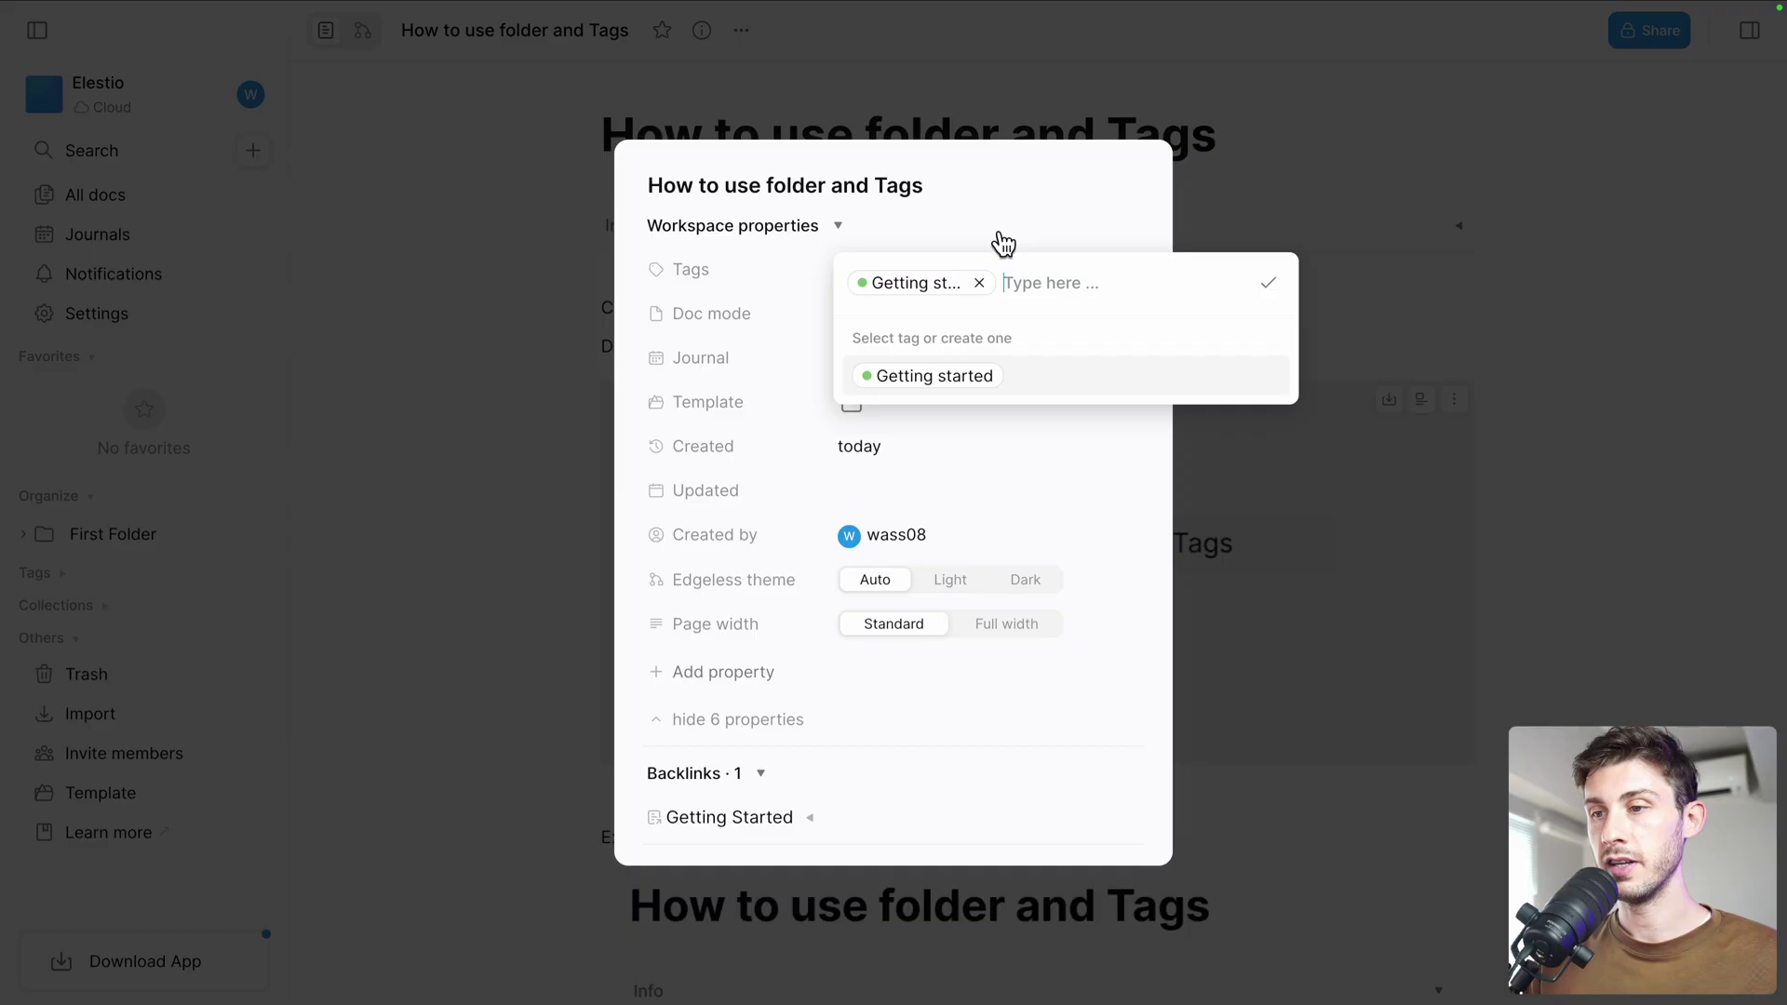
left_click(1019, 201)
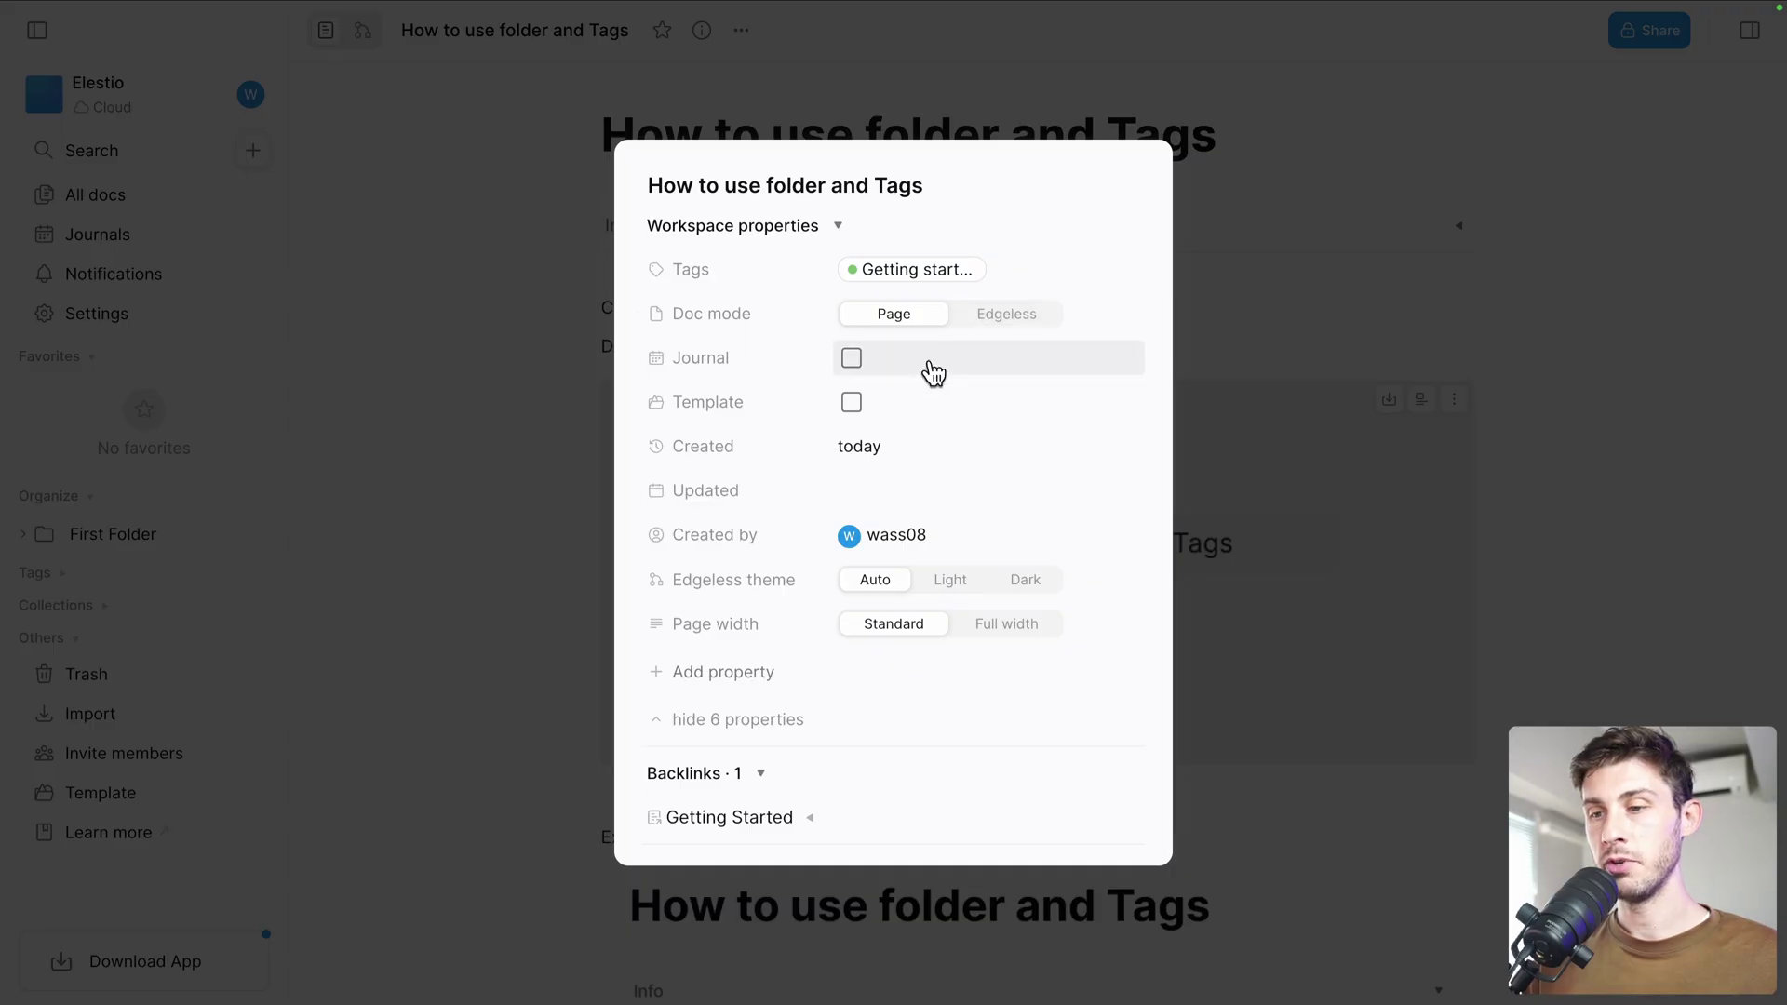
Try the edgeless theme as Light, then Dark, then set it back to Auto
left_click(946, 587)
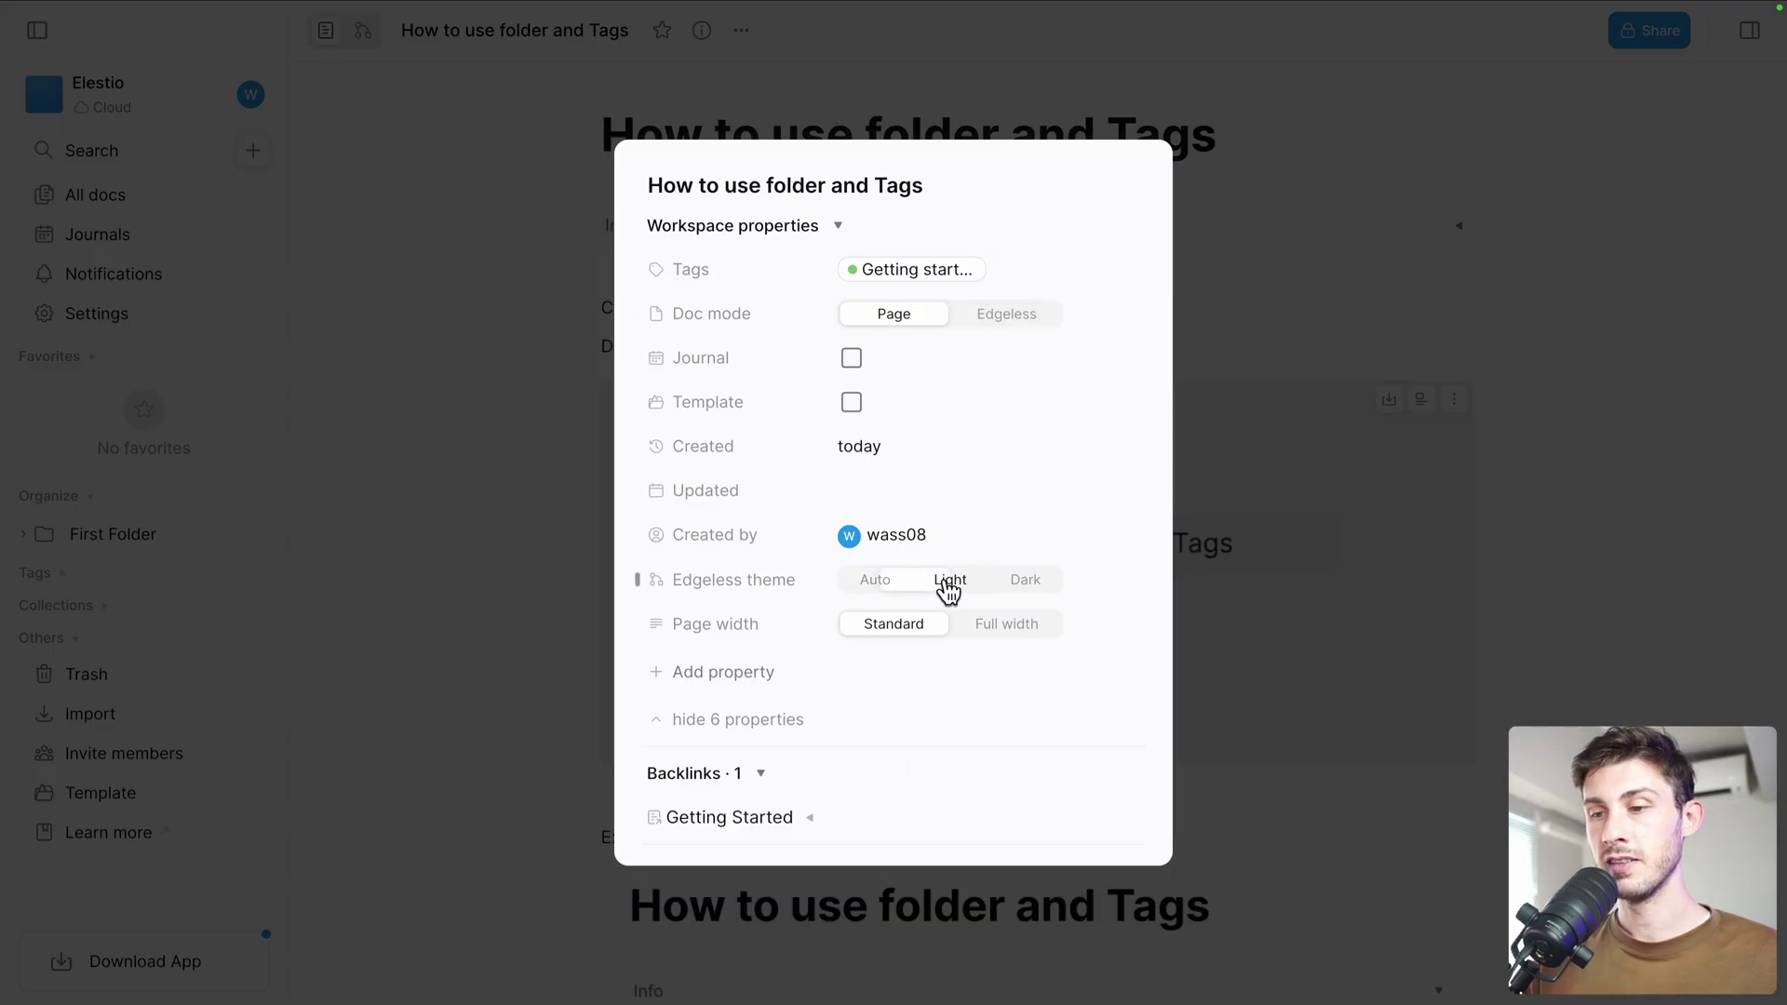
left_click(1019, 584)
left_click(886, 588)
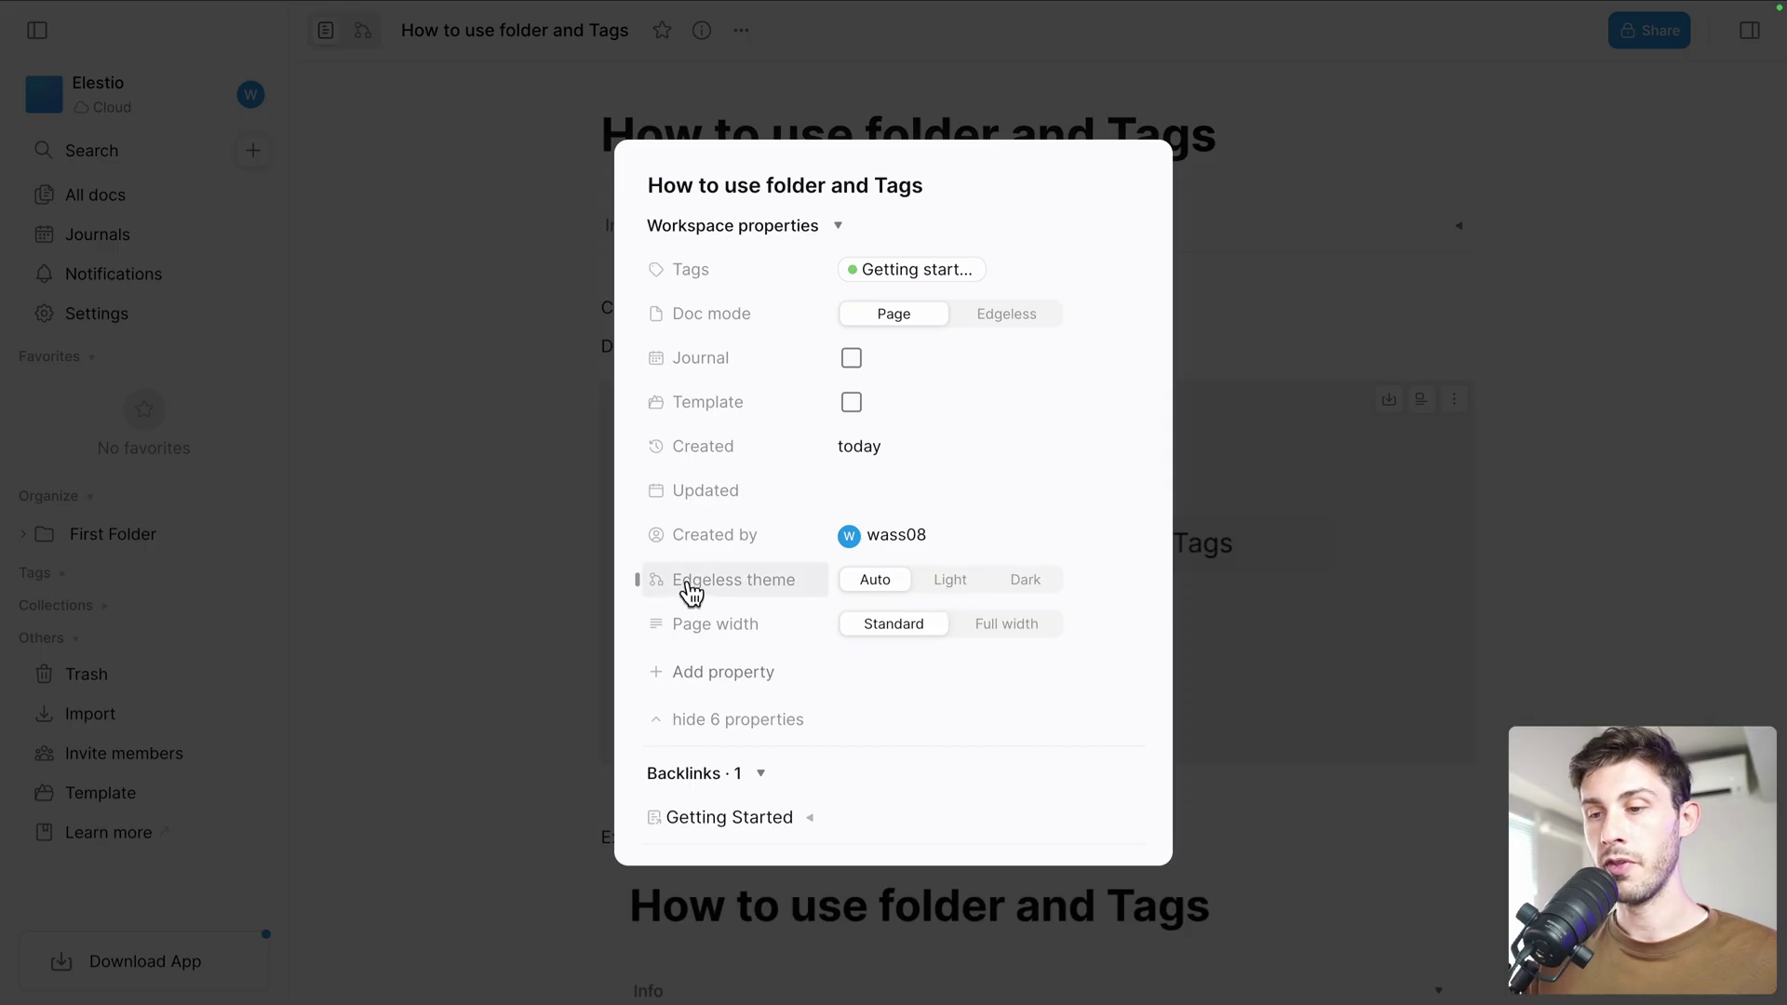
Create a folder named 'My folder' and nest First Folder inside it
left_click(478, 459)
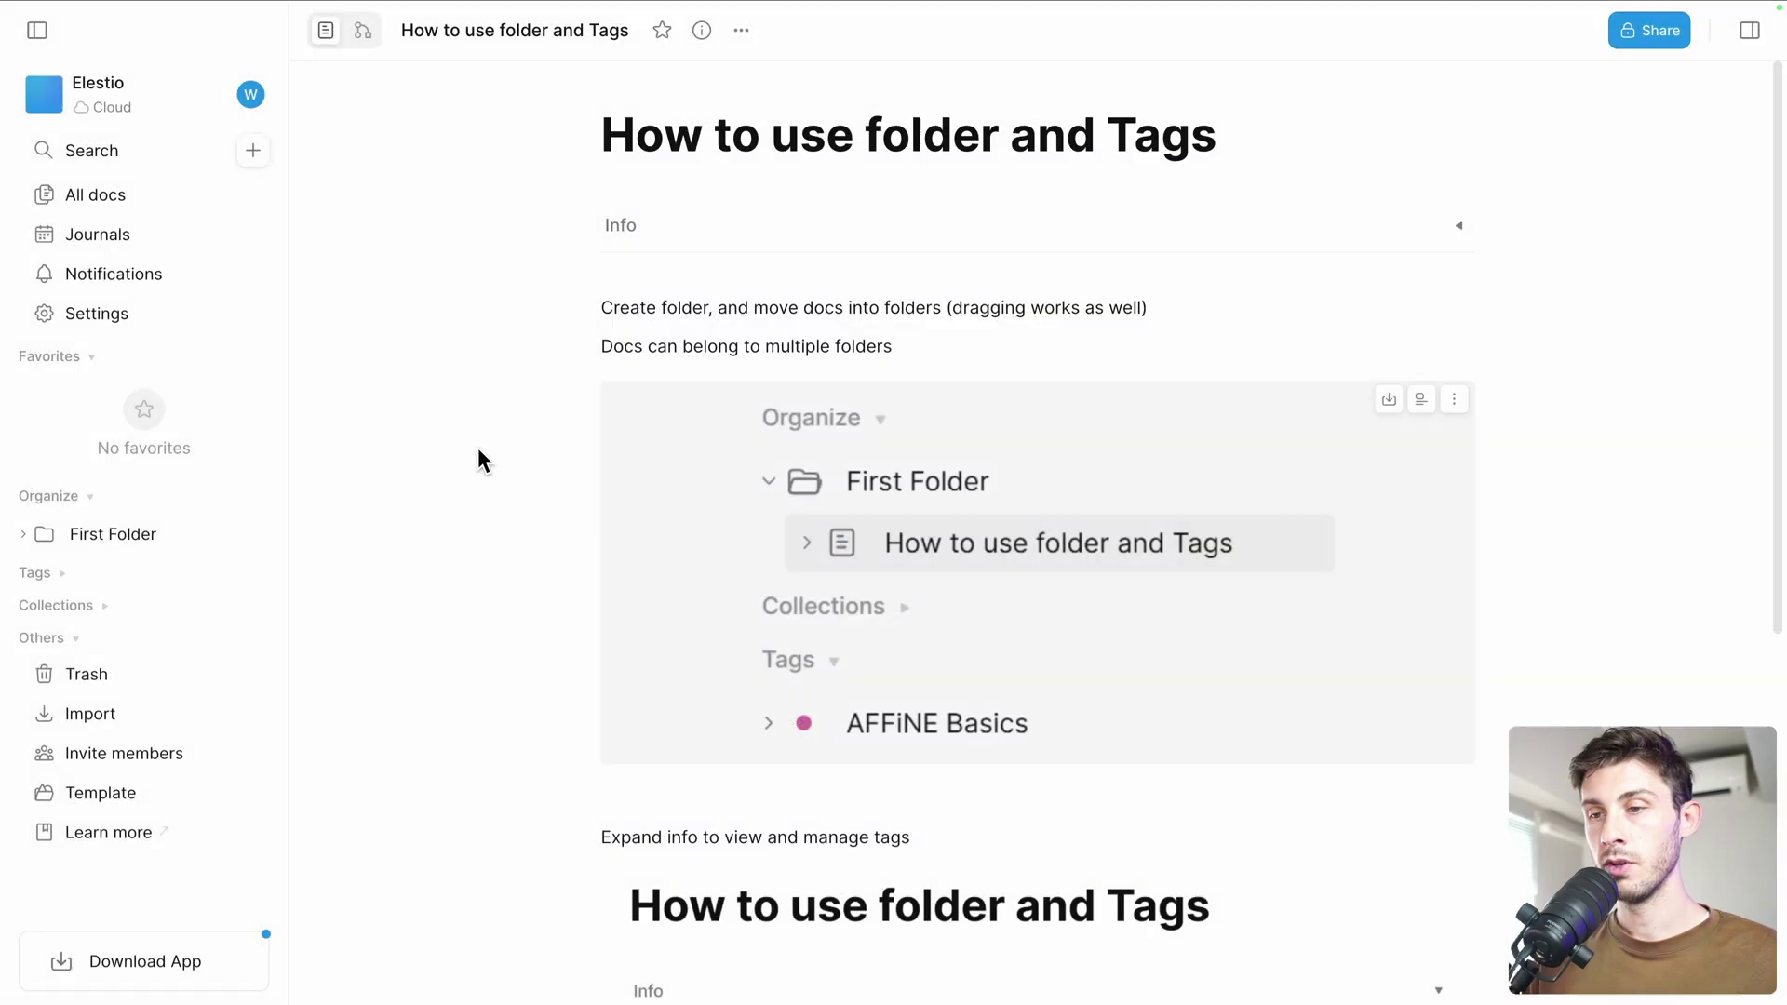
scroll(603, 503, "down", 1)
left_click(135, 530)
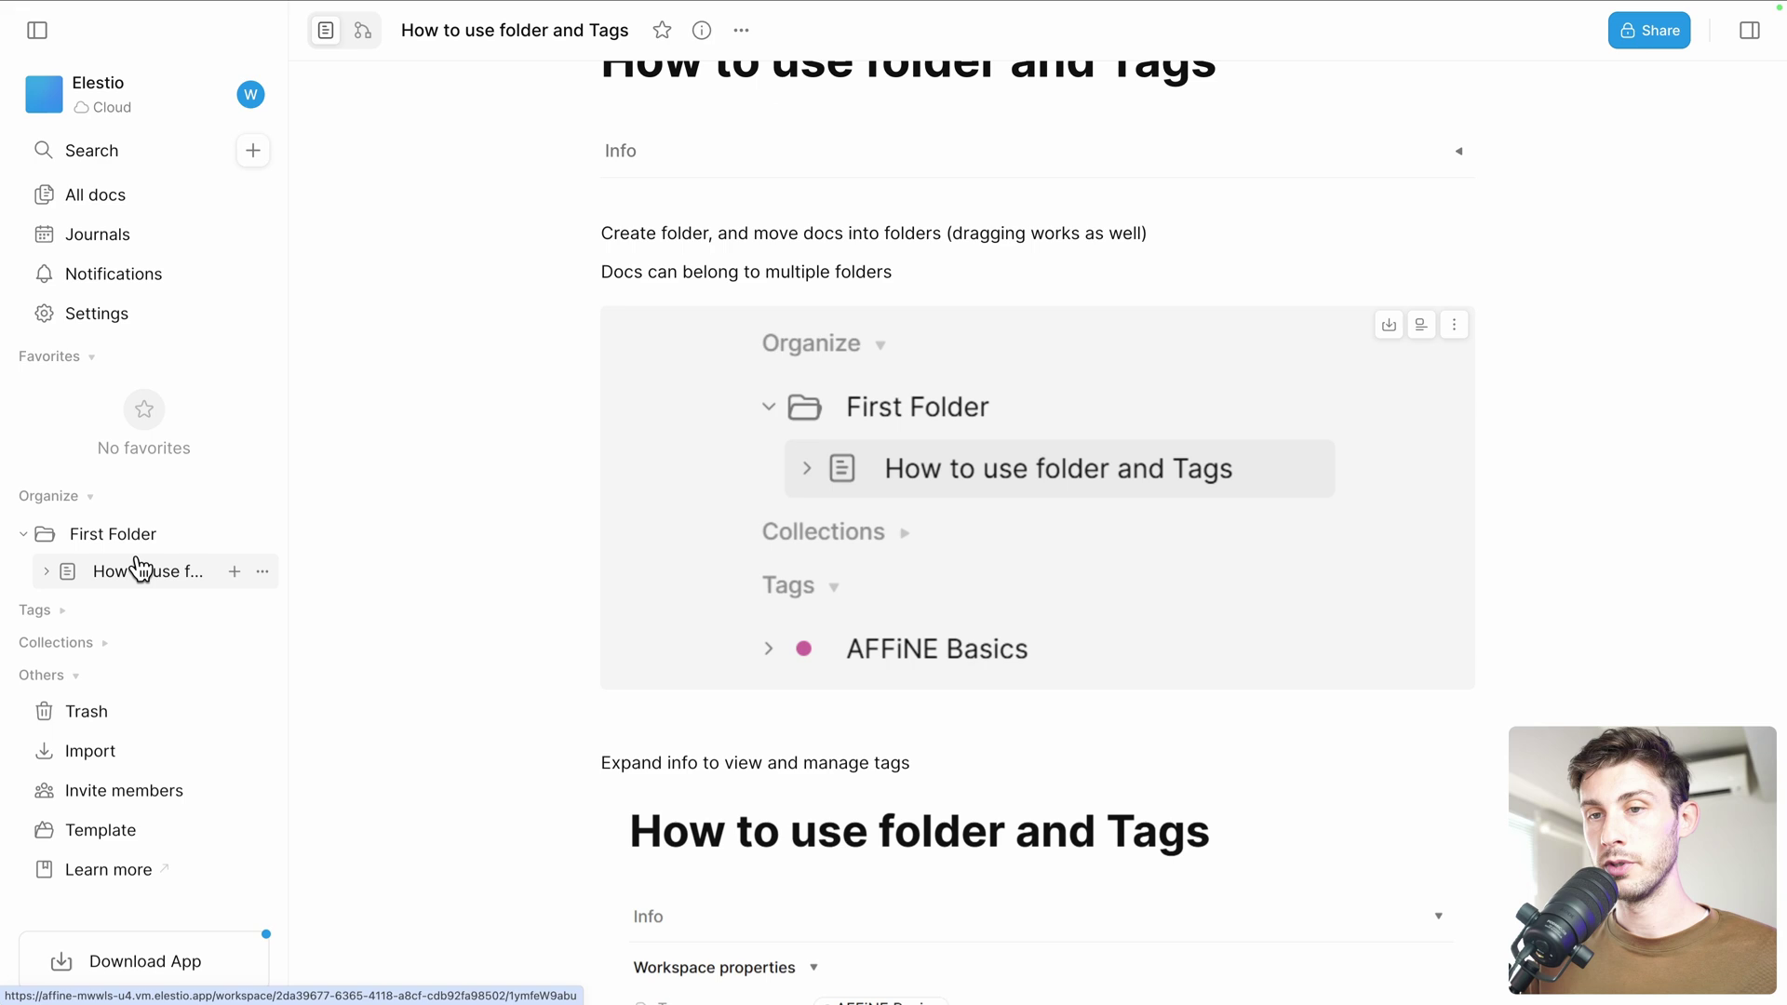
left_click(257, 497)
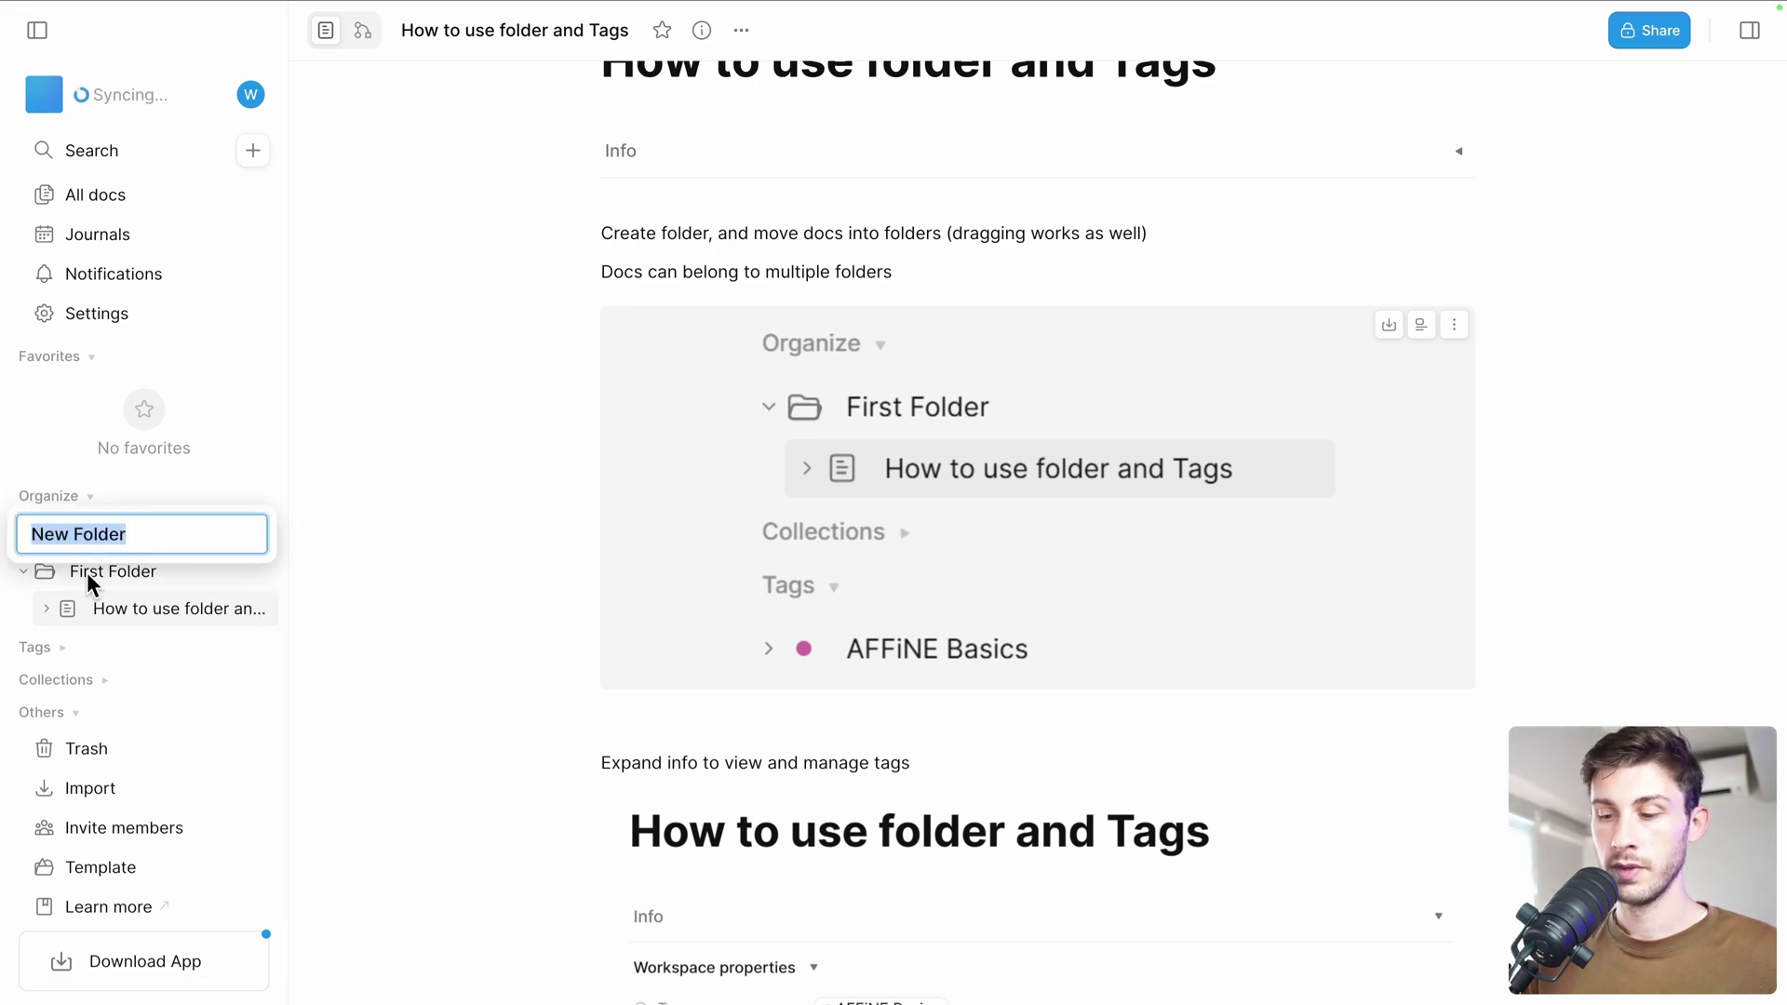
type("My folder")
key("Return")
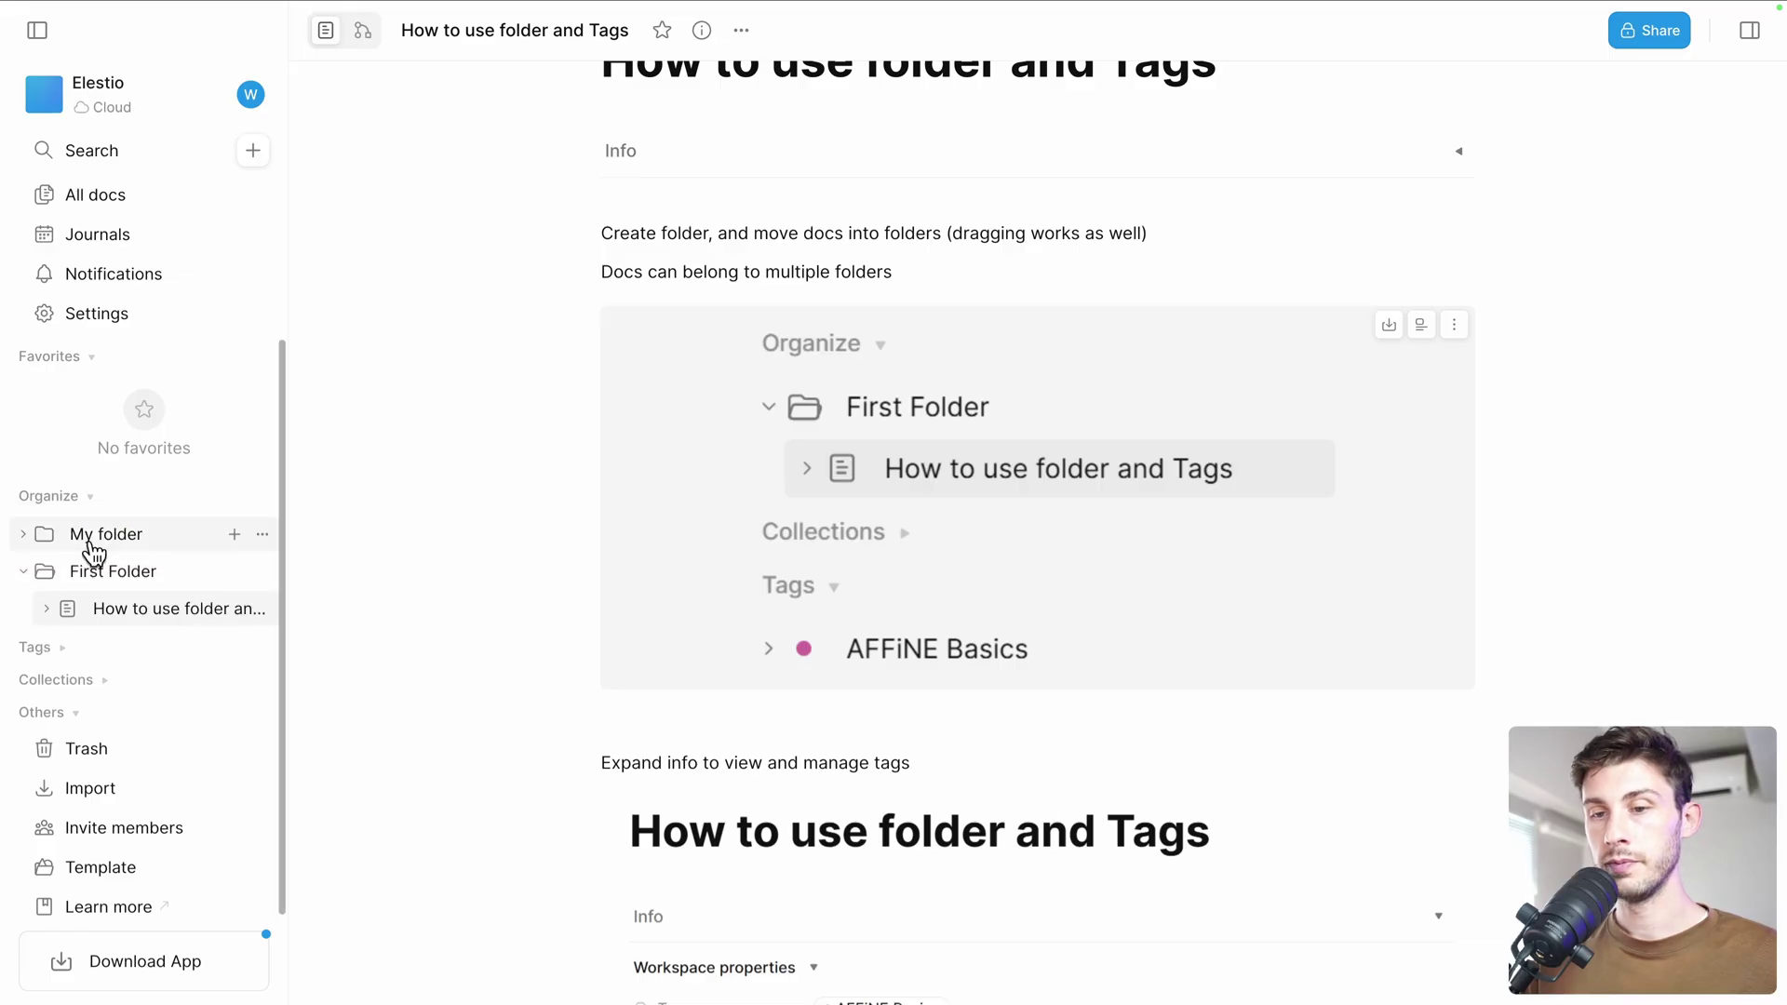
left_click_drag(92, 566, 34, 545)
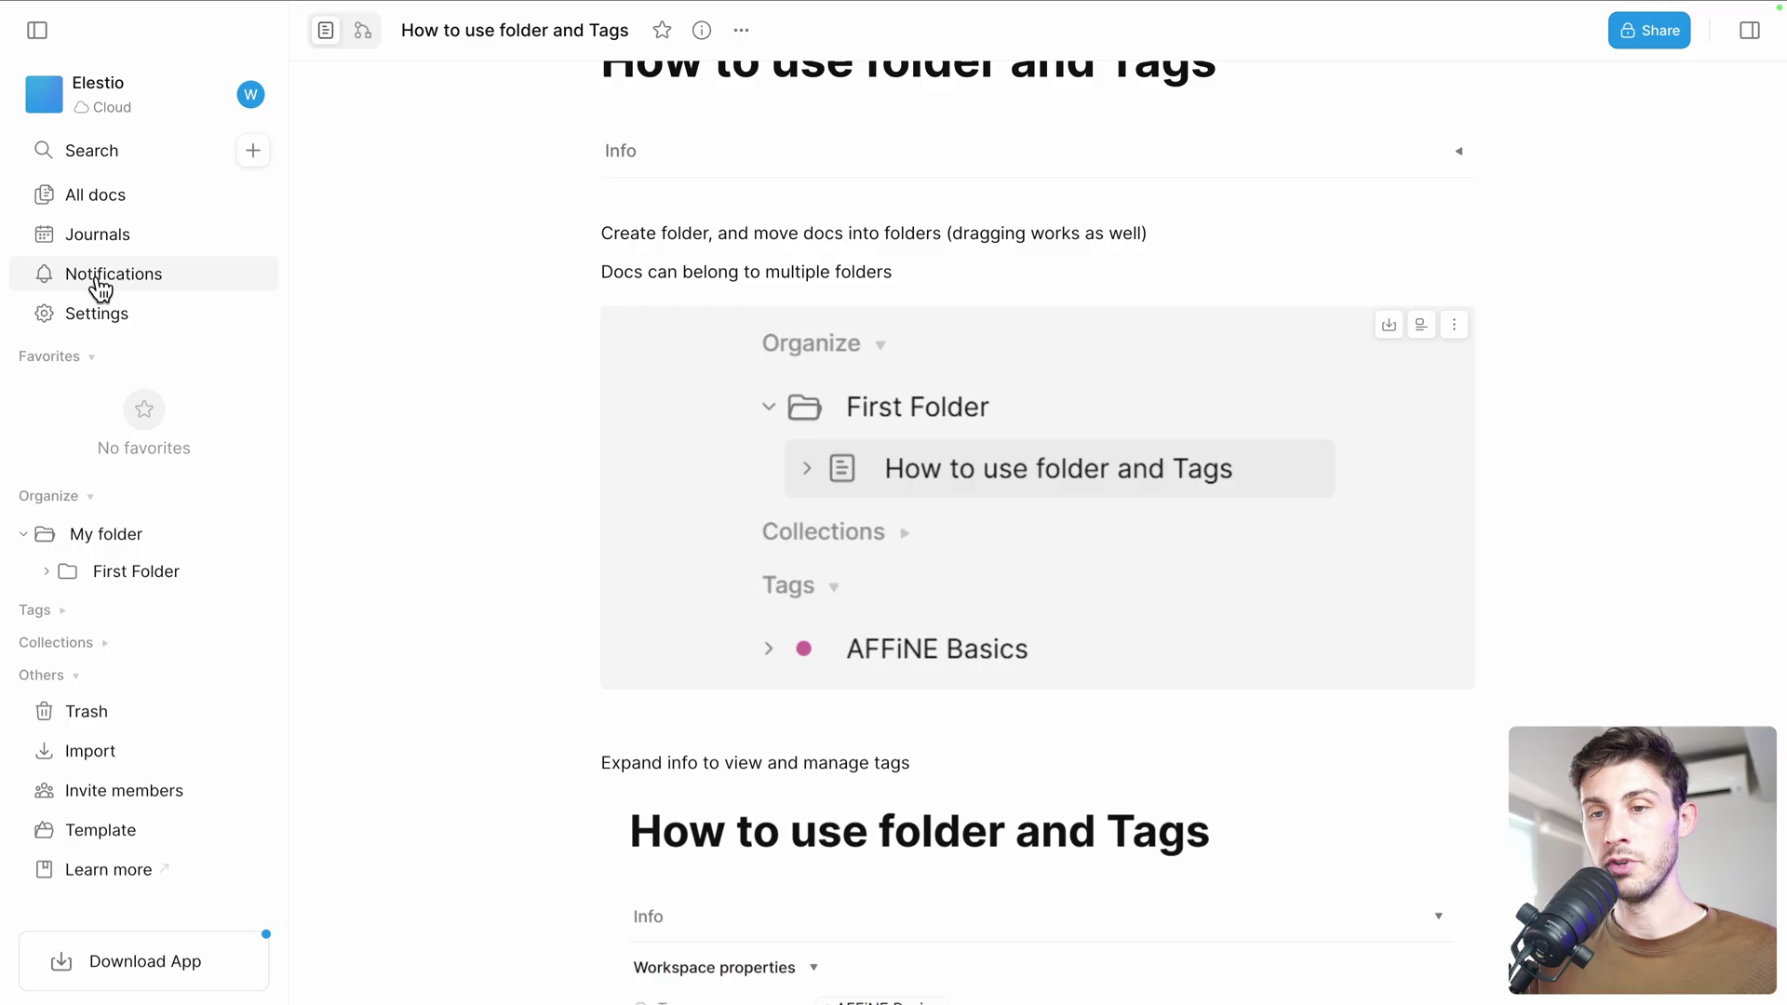
Open Getting Started from All docs and tick the folder-and-tags example to-do
left_click(111, 195)
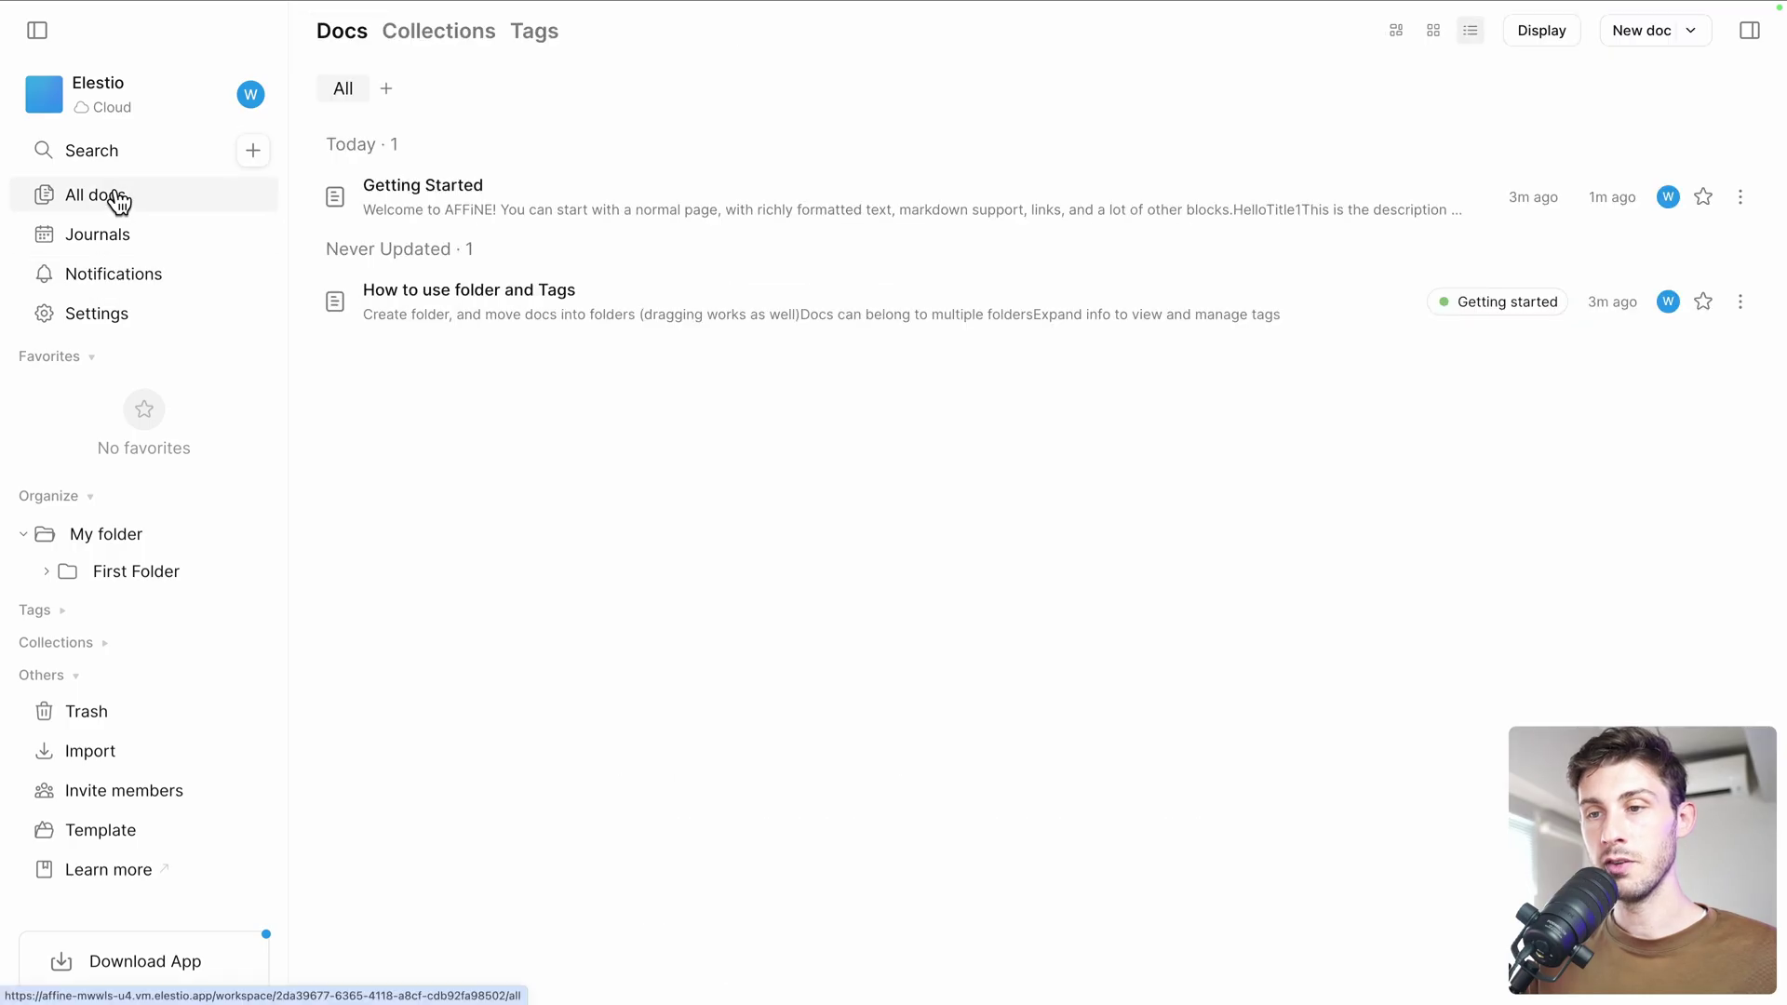
left_click(467, 210)
scroll(787, 530, "down", 3)
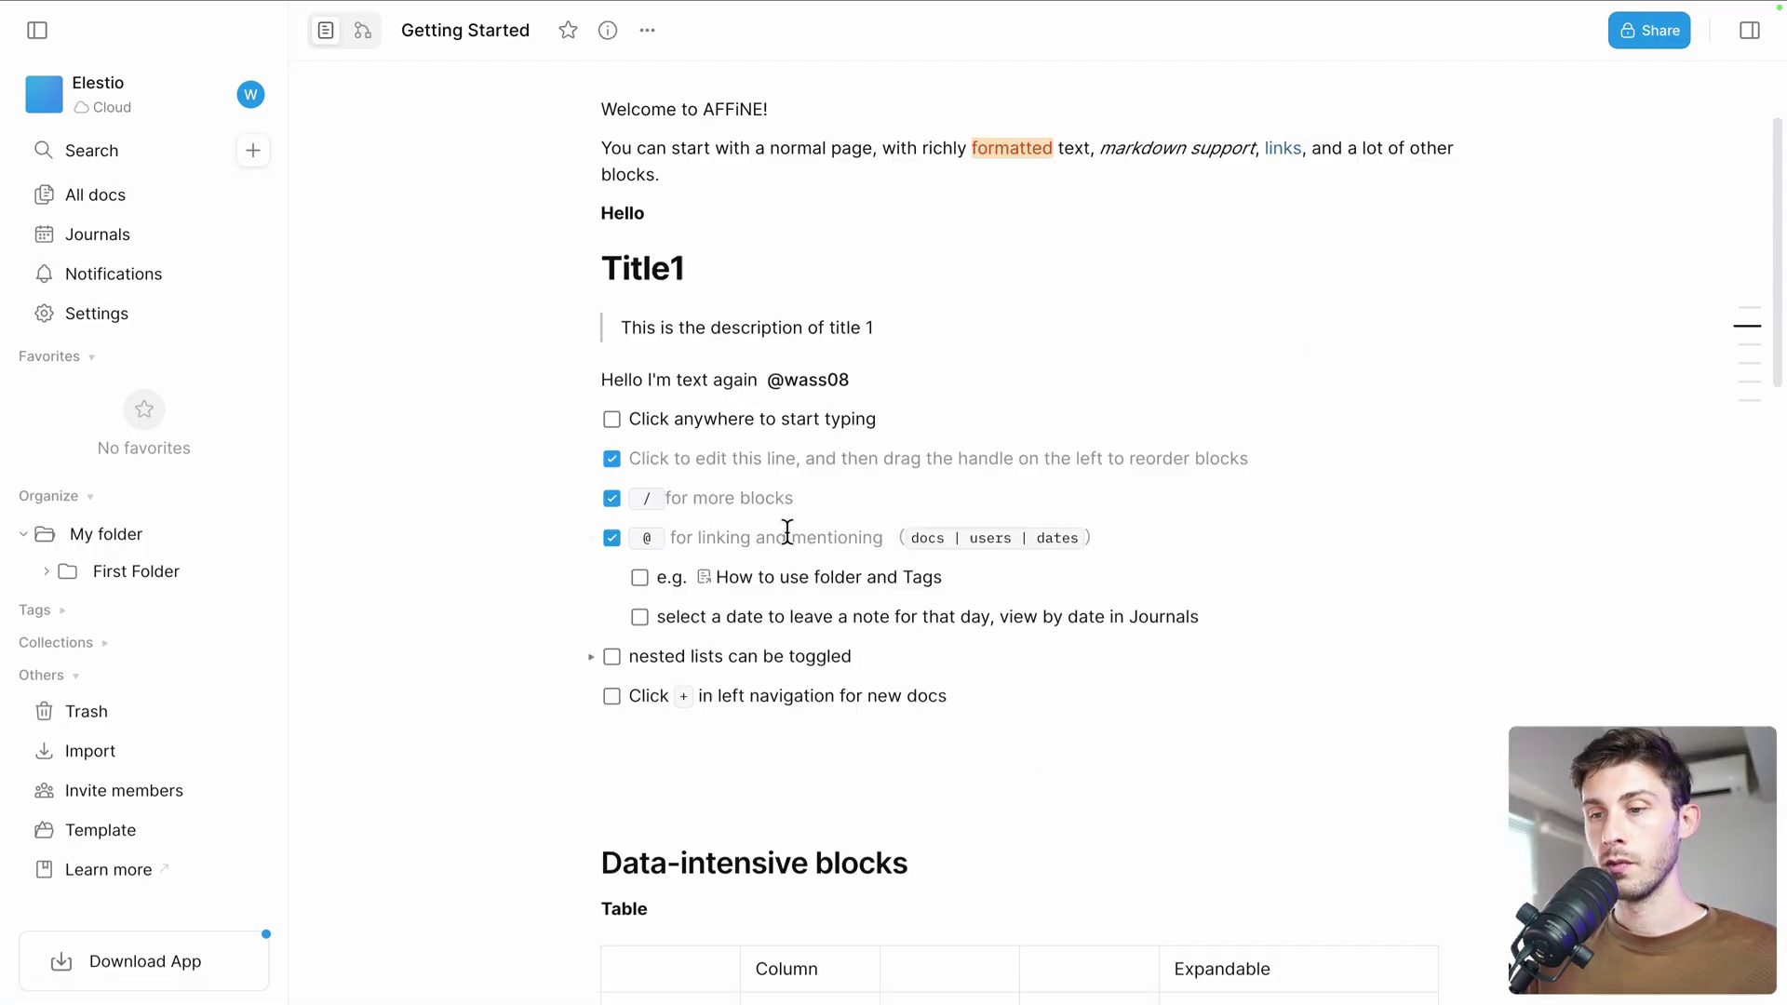
left_click(641, 581)
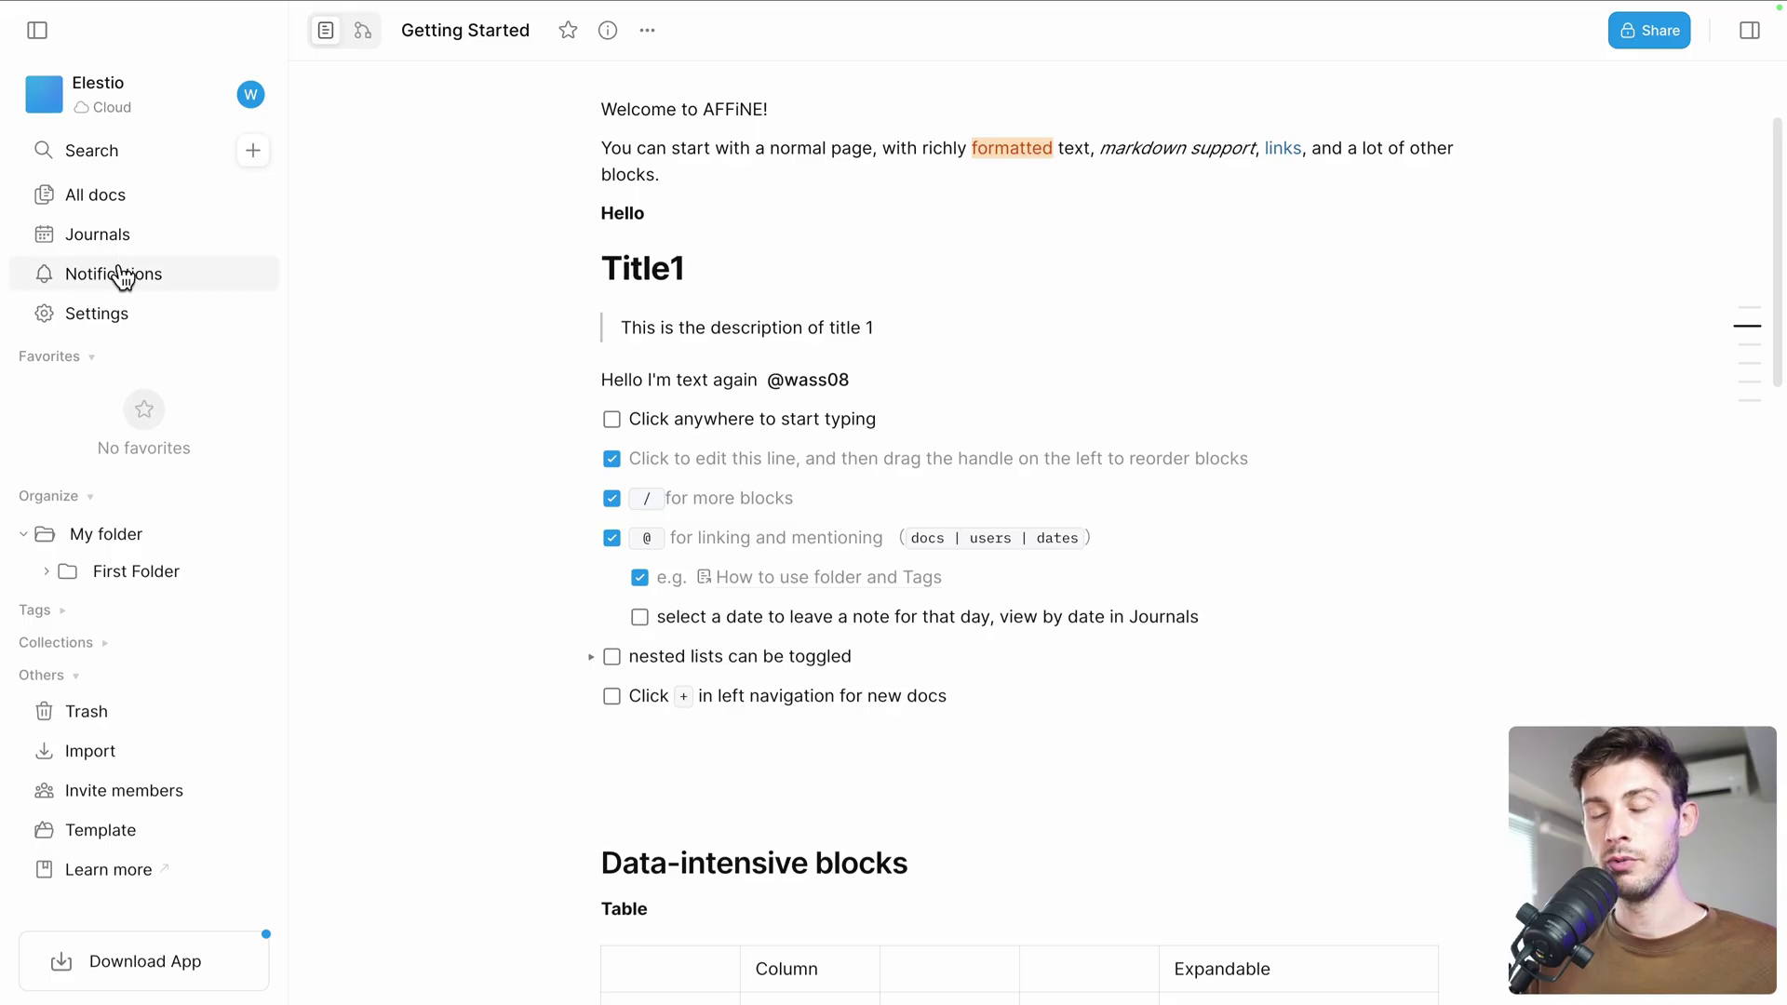
In the Jun 25 journal, write 'Ok I want to do:' followed by a bullet list
left_click(87, 244)
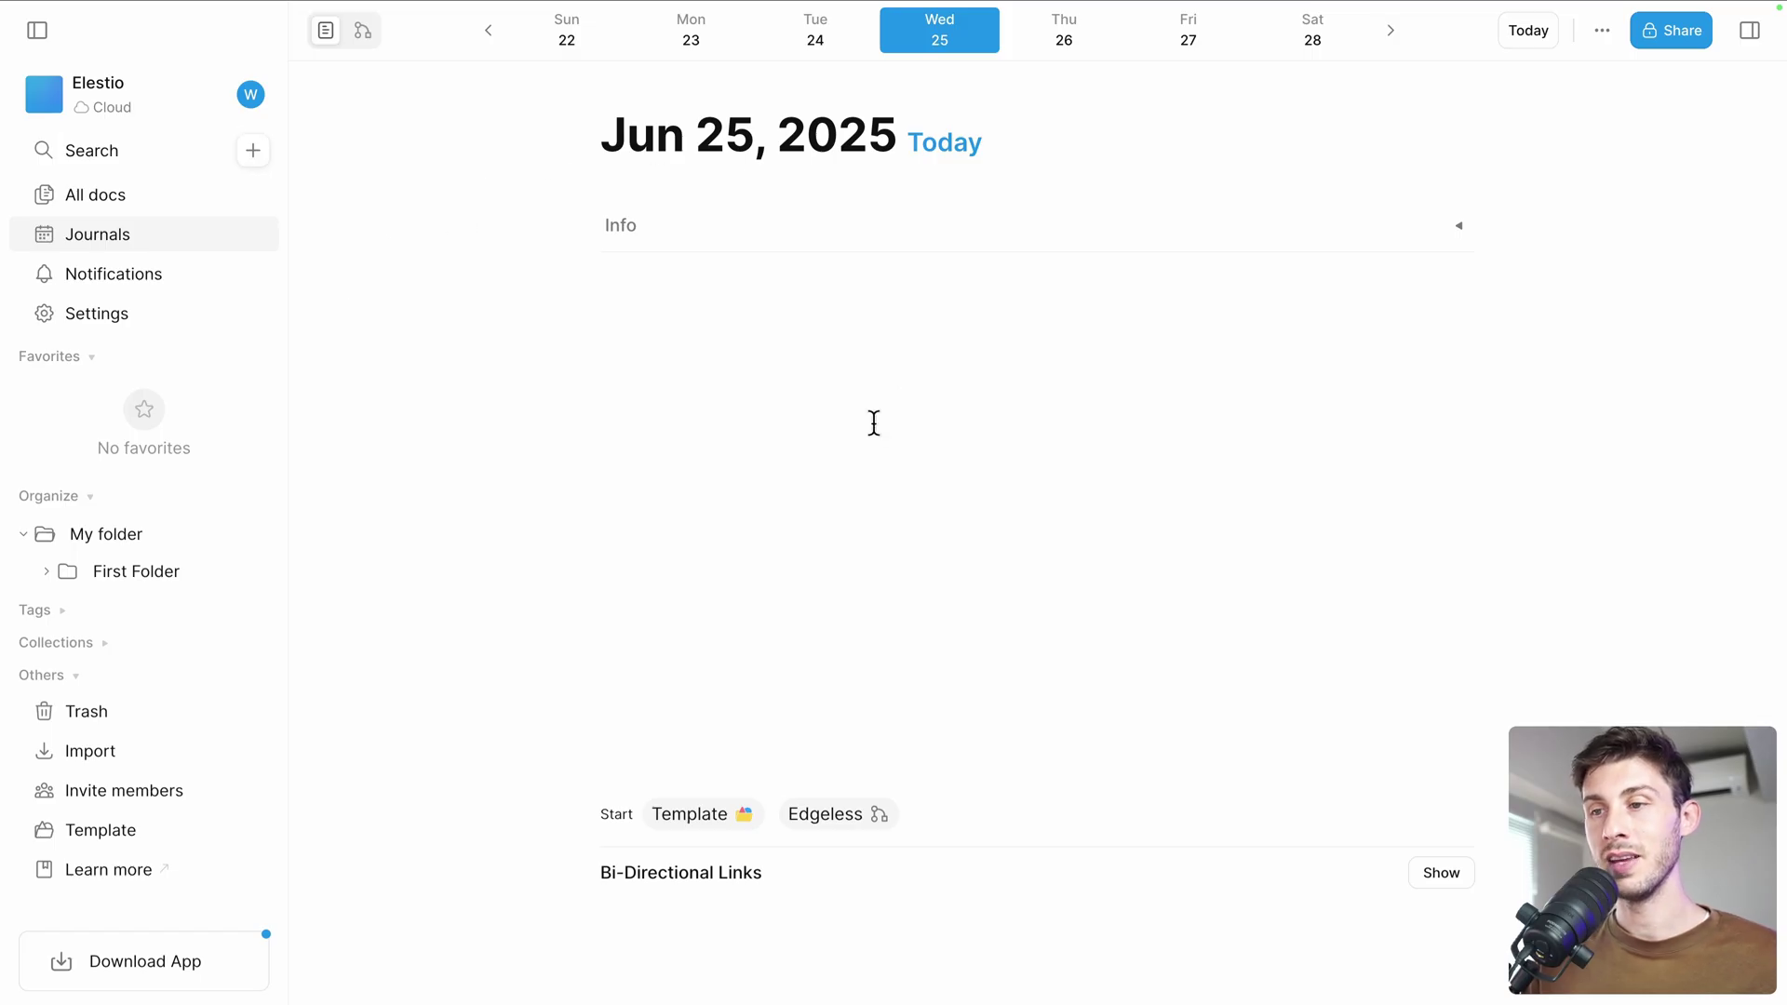
left_click(686, 307)
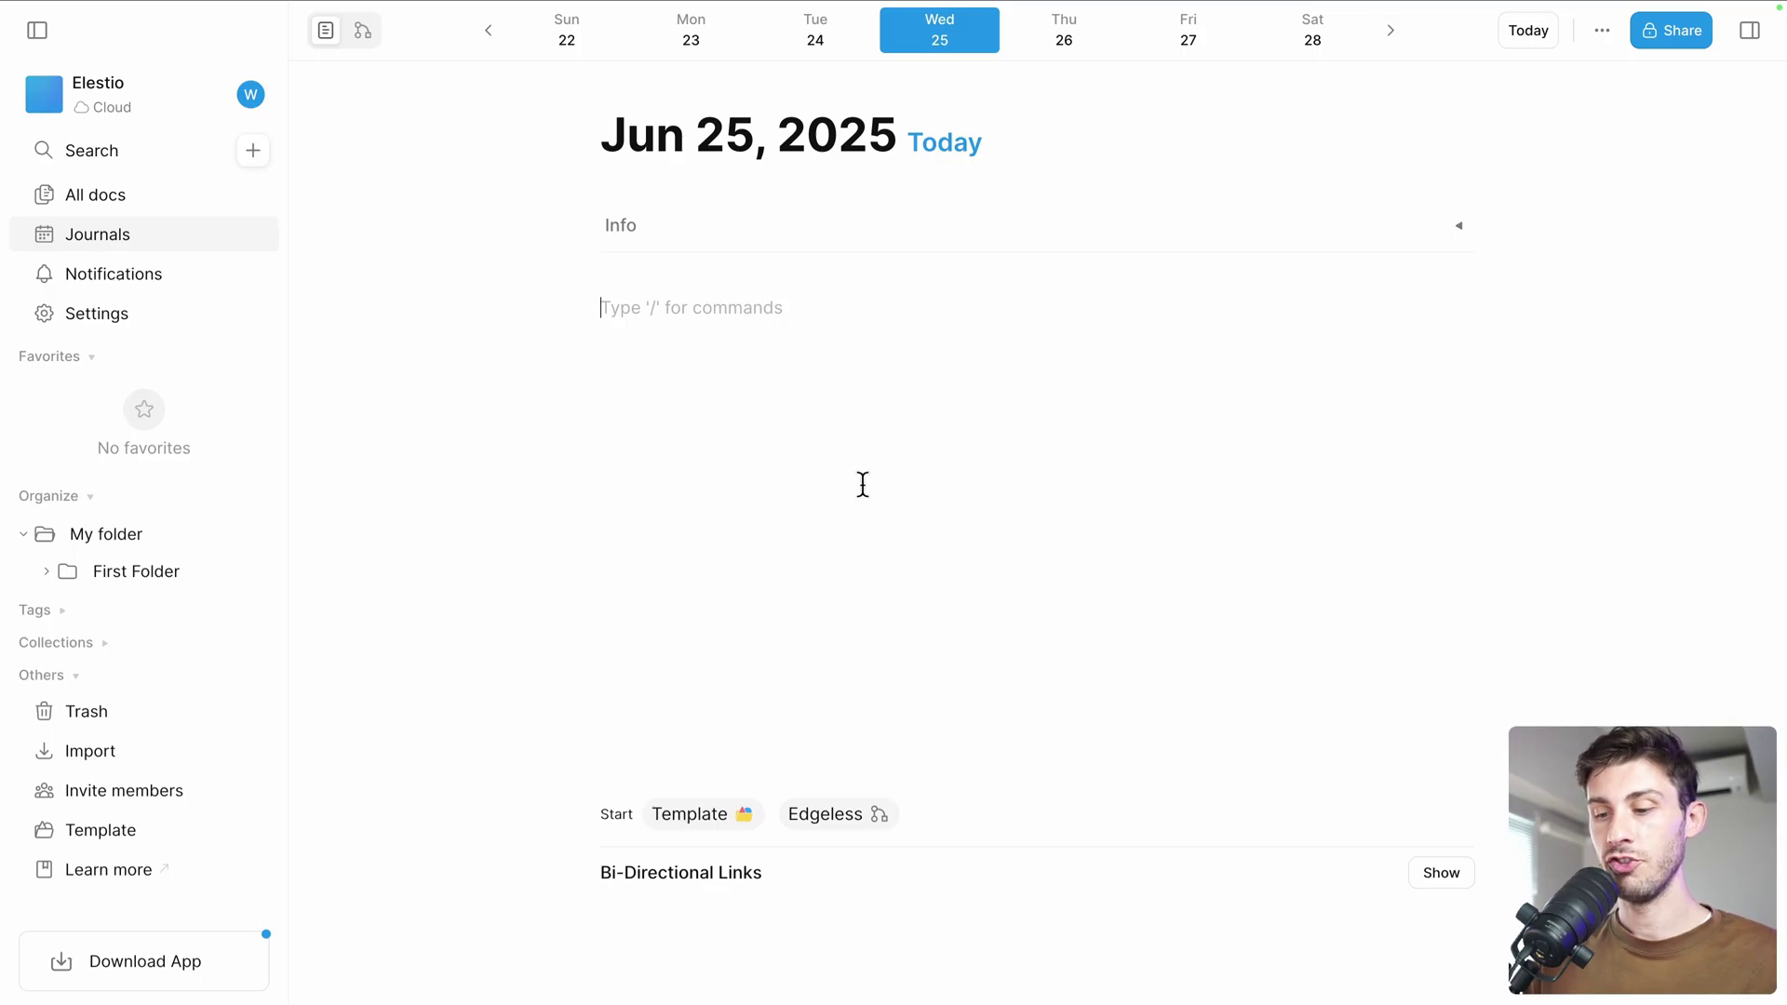
type("Ok I want ")
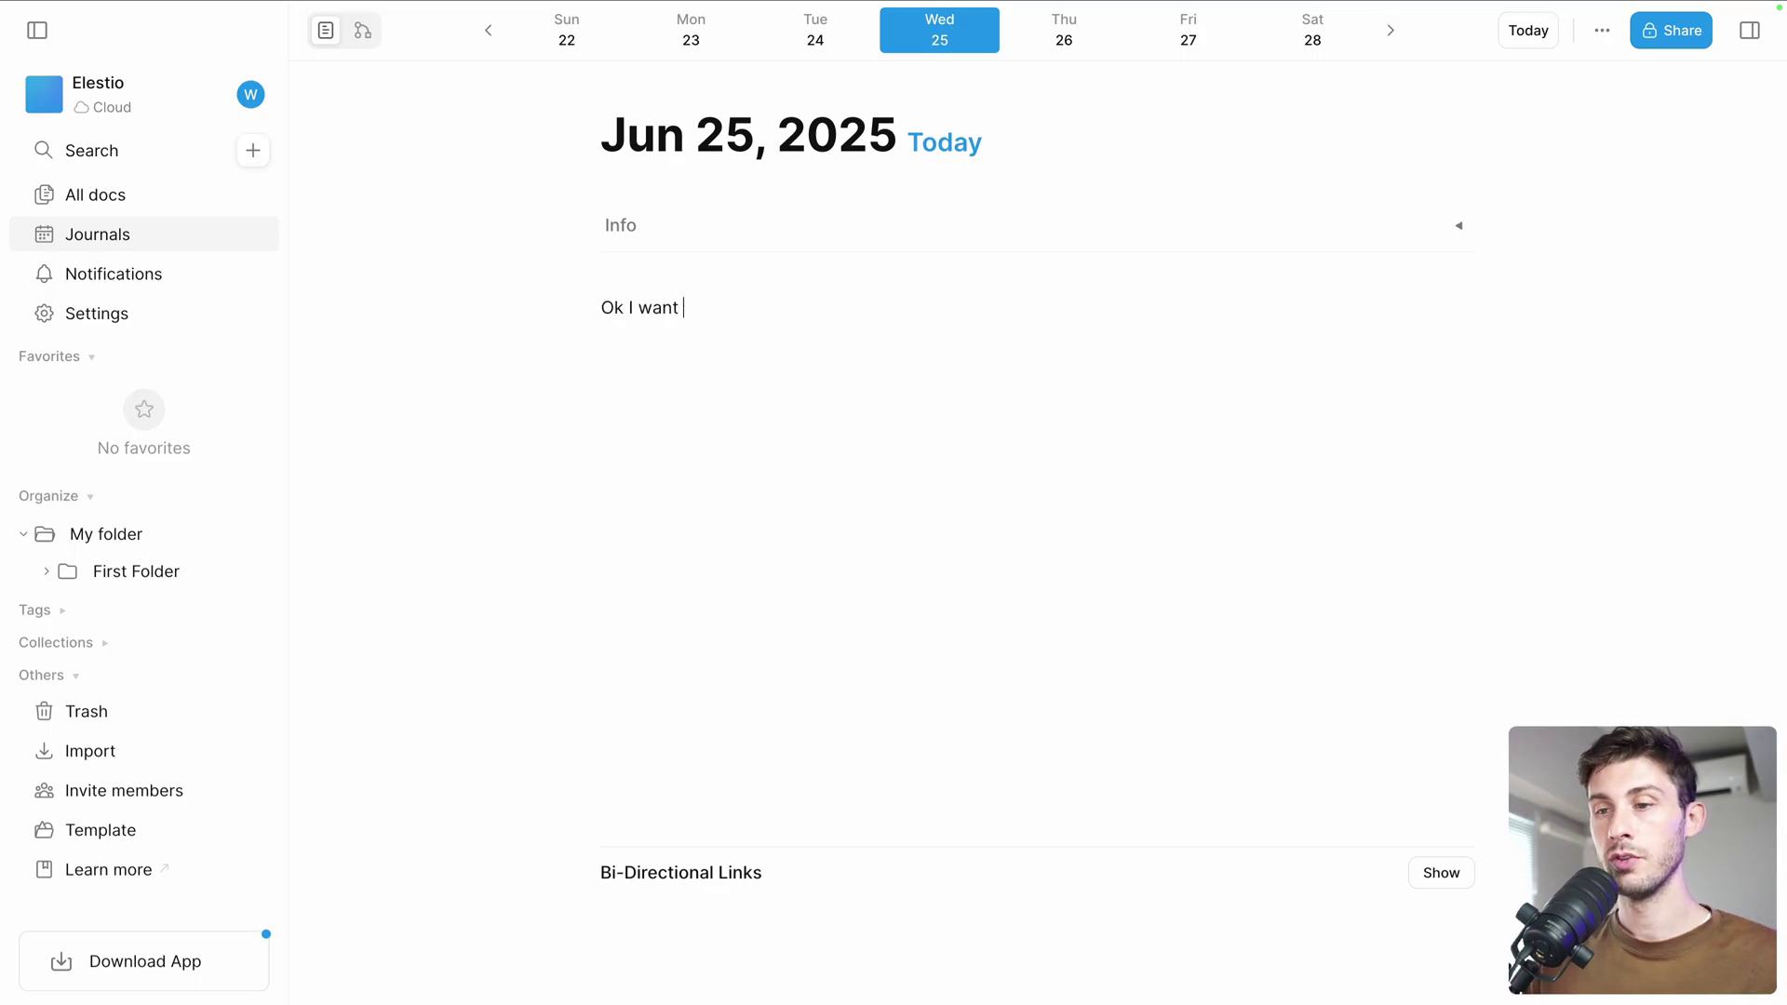
type("to do:")
key("Return")
type("- ")
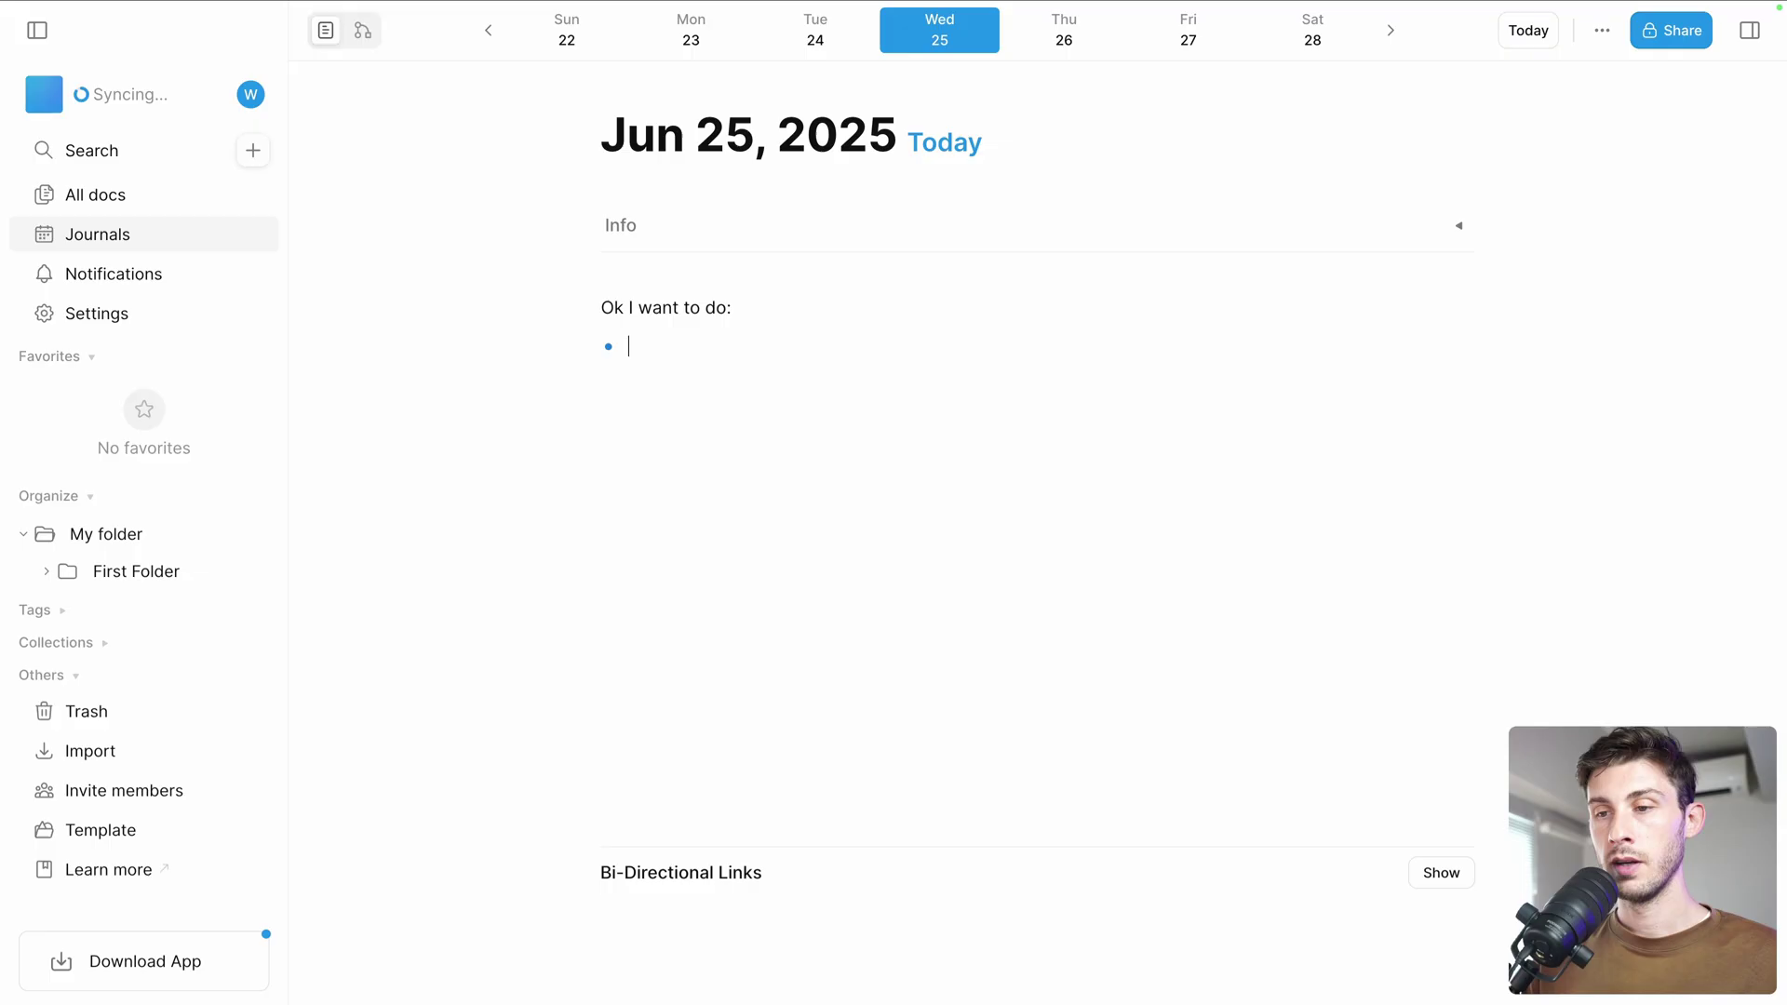
type("Y")
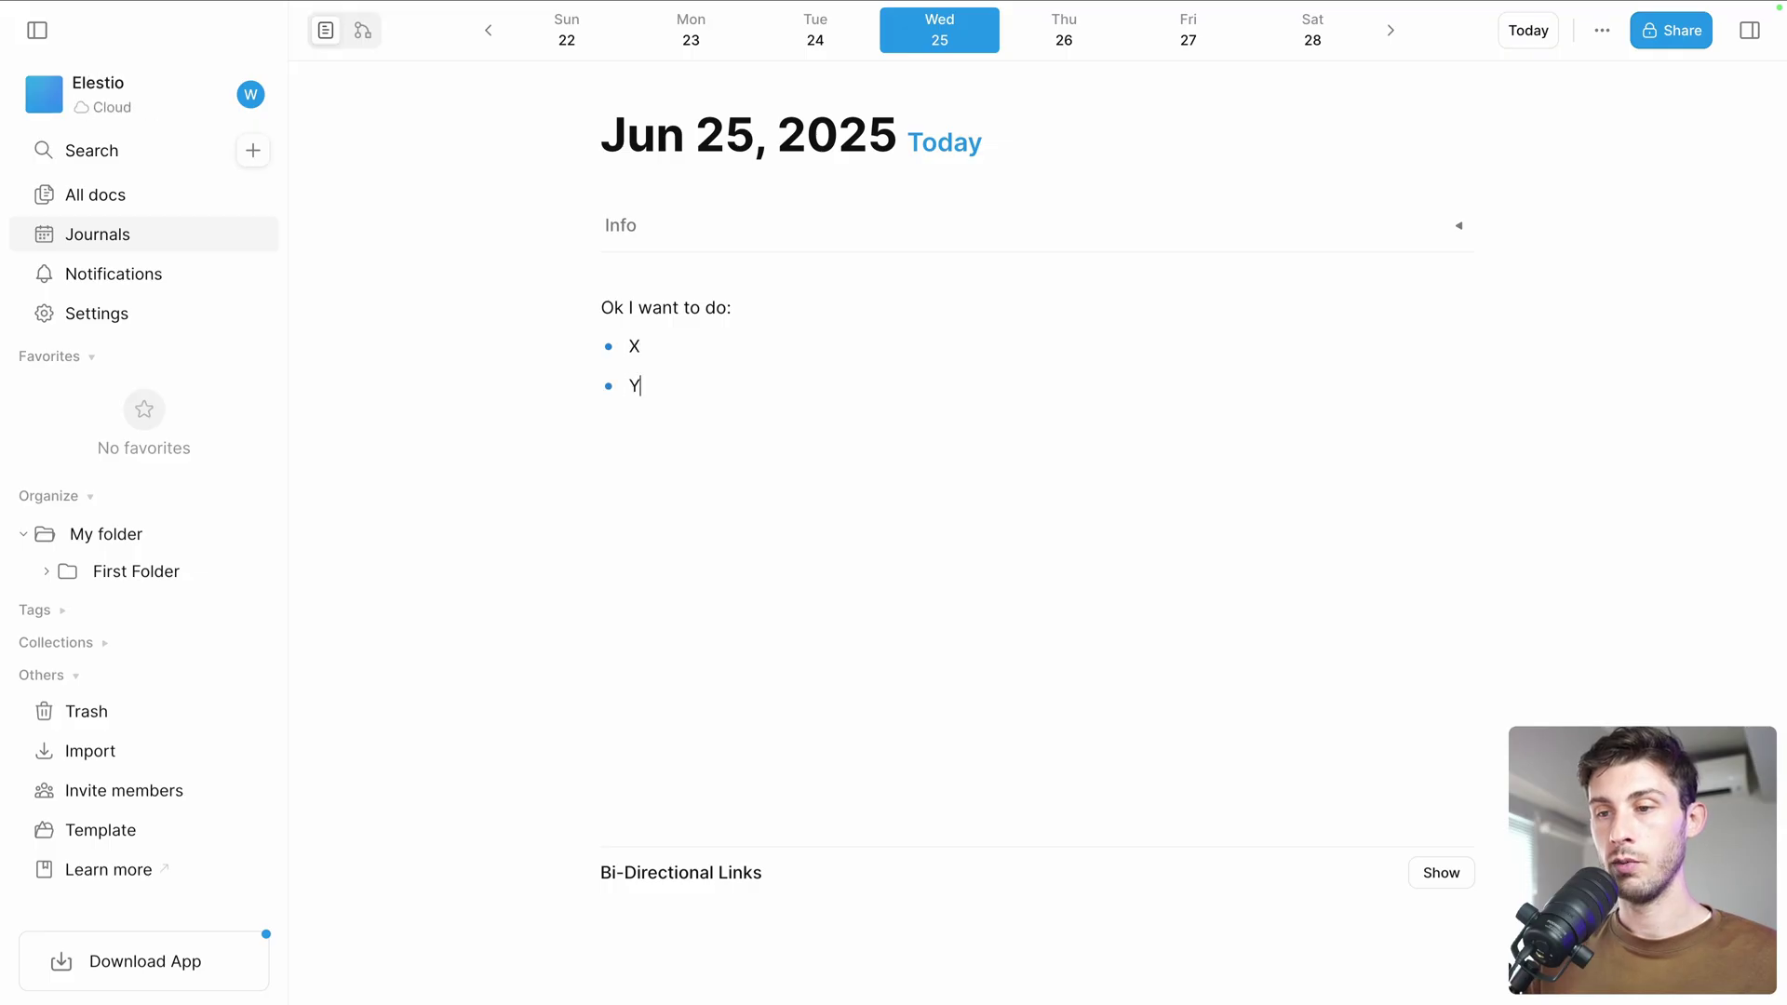
key("Return")
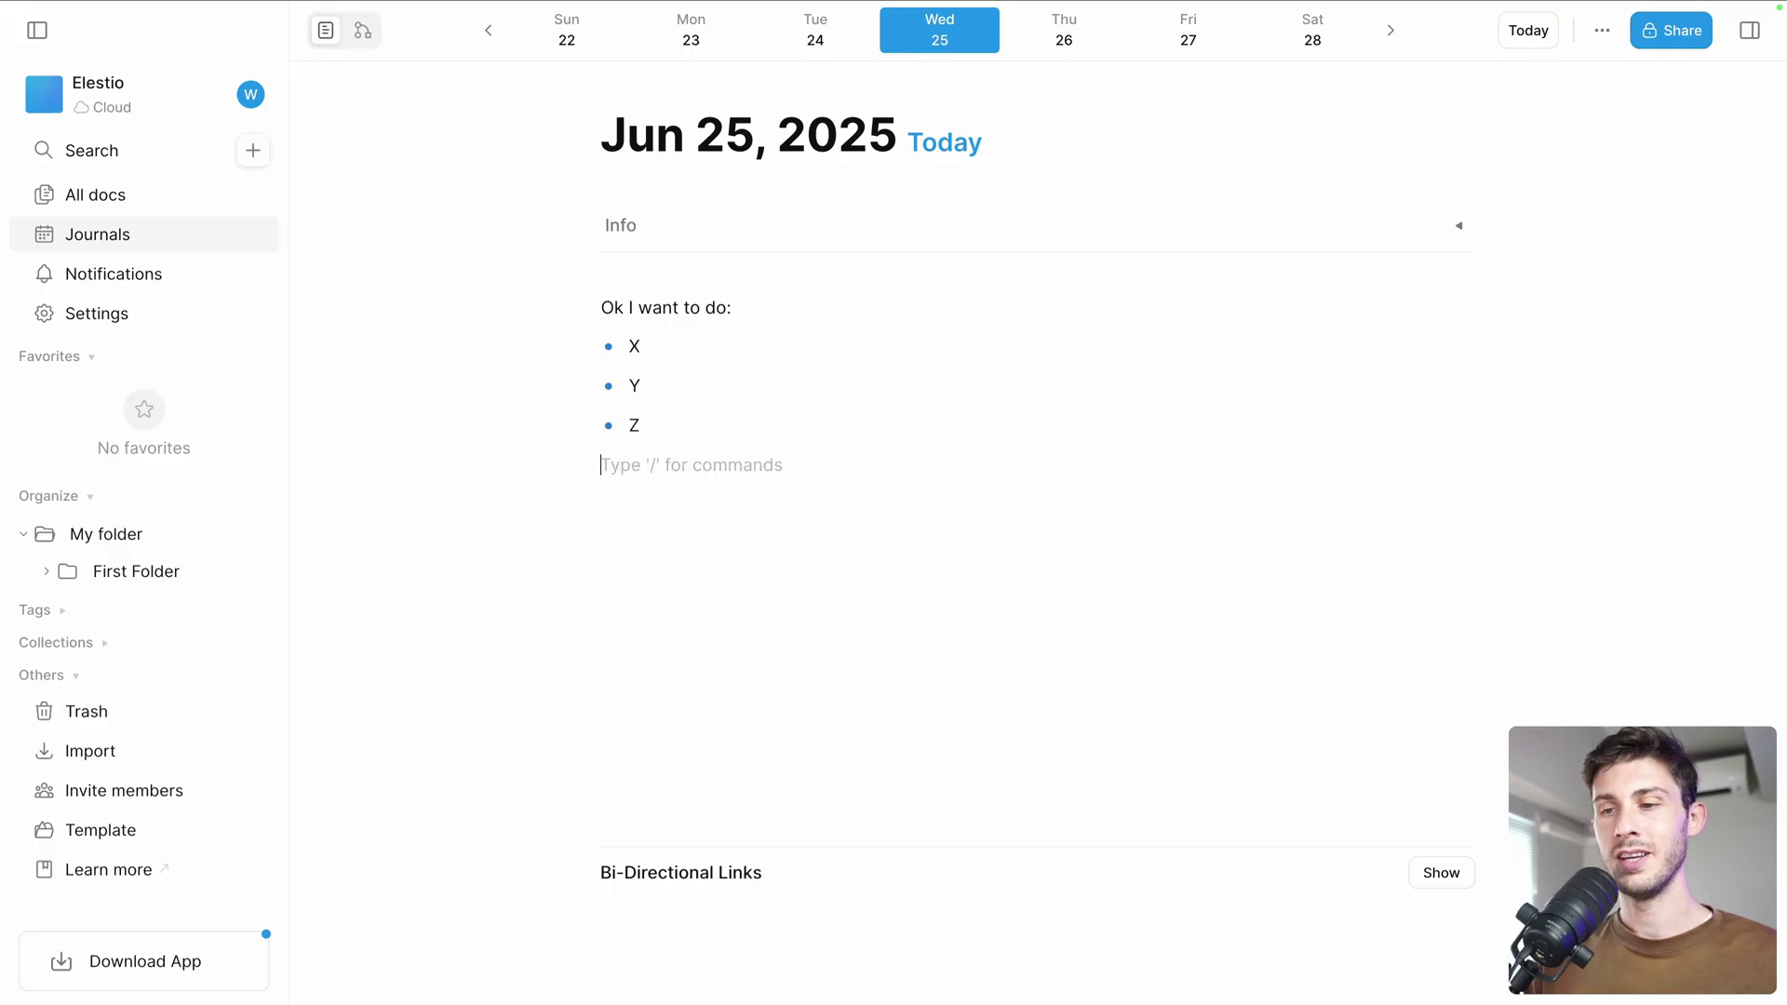
Turn the lines into to-do items and tick x, y and z
type("/")
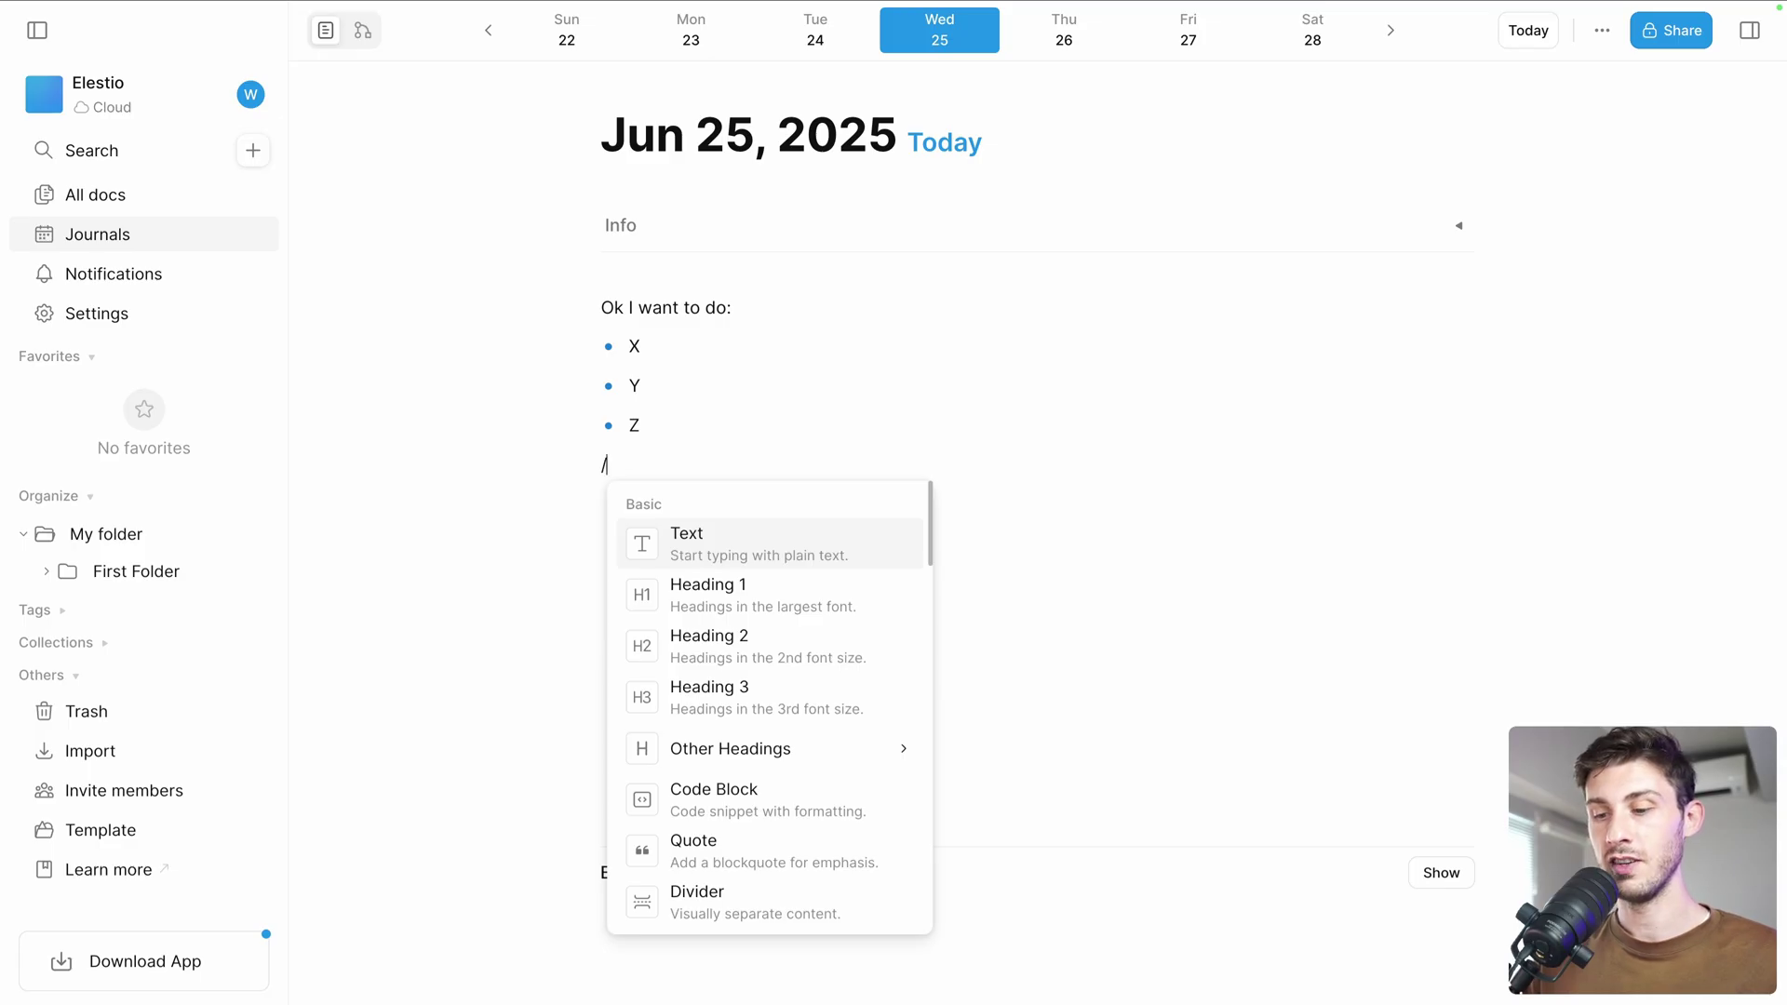
type("check")
key("BackSpace")
key("BackSpace")
key("BackSpace")
key("BackSpace")
key("BackSpace")
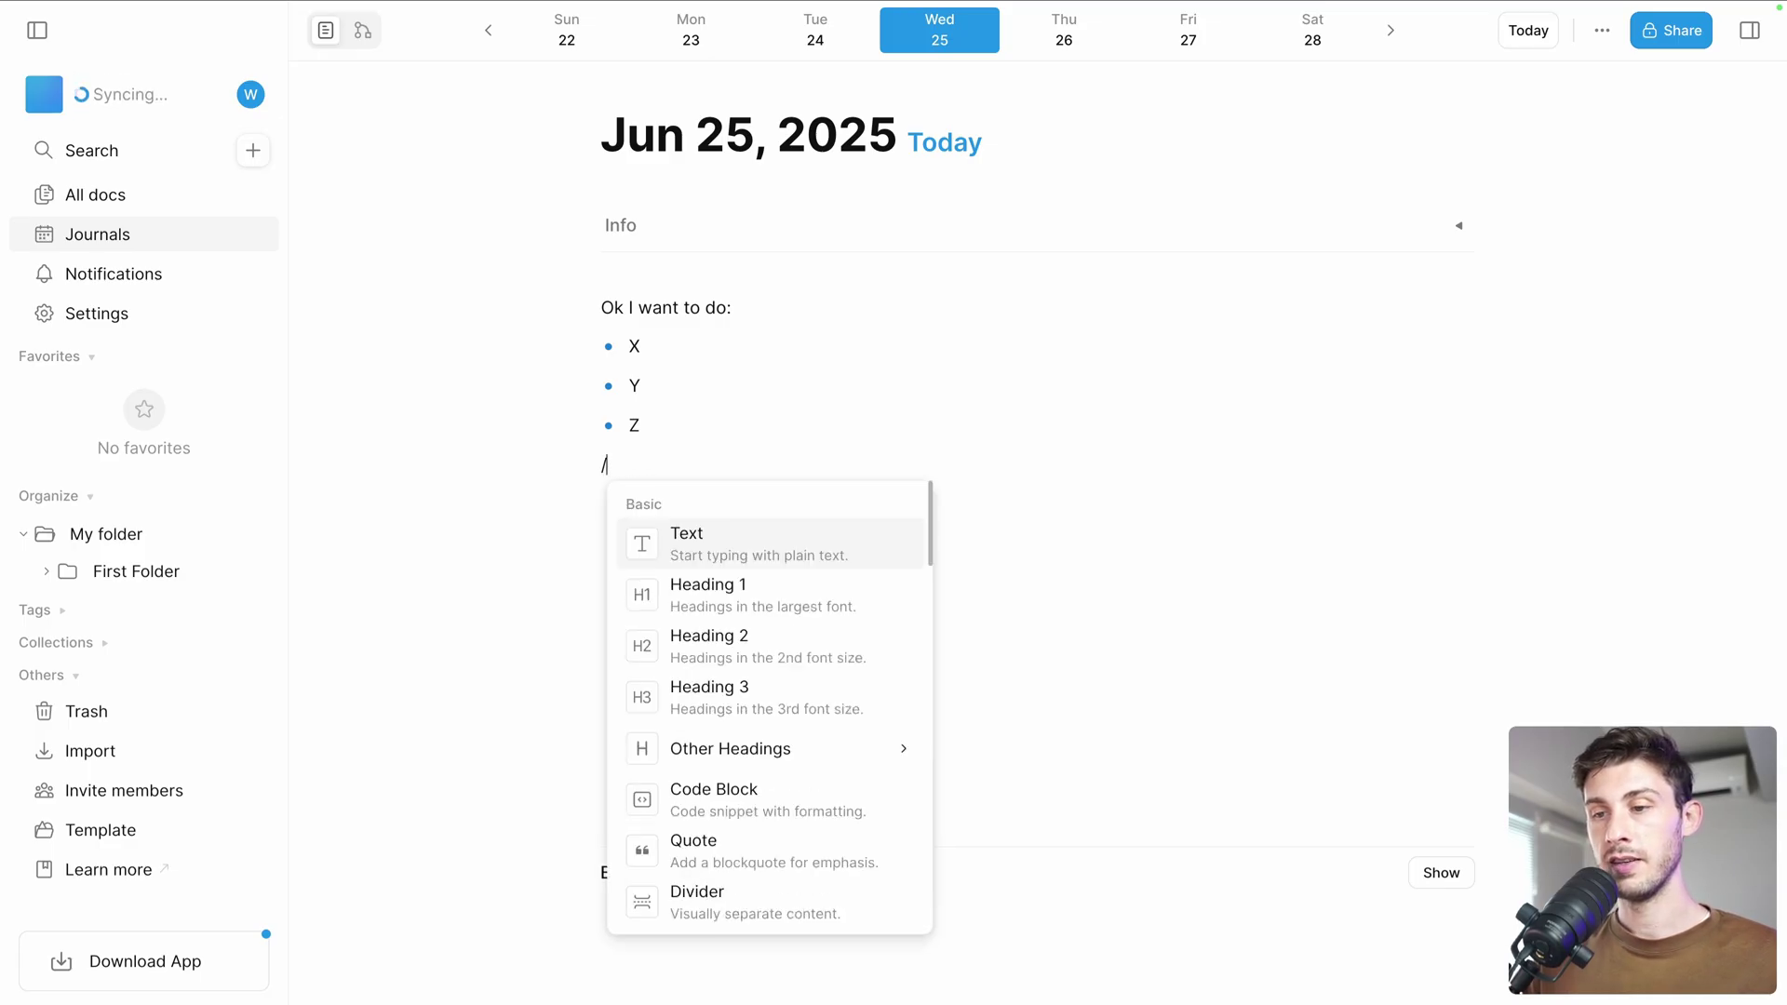
scroll(735, 747, "down", 2)
left_click(735, 748)
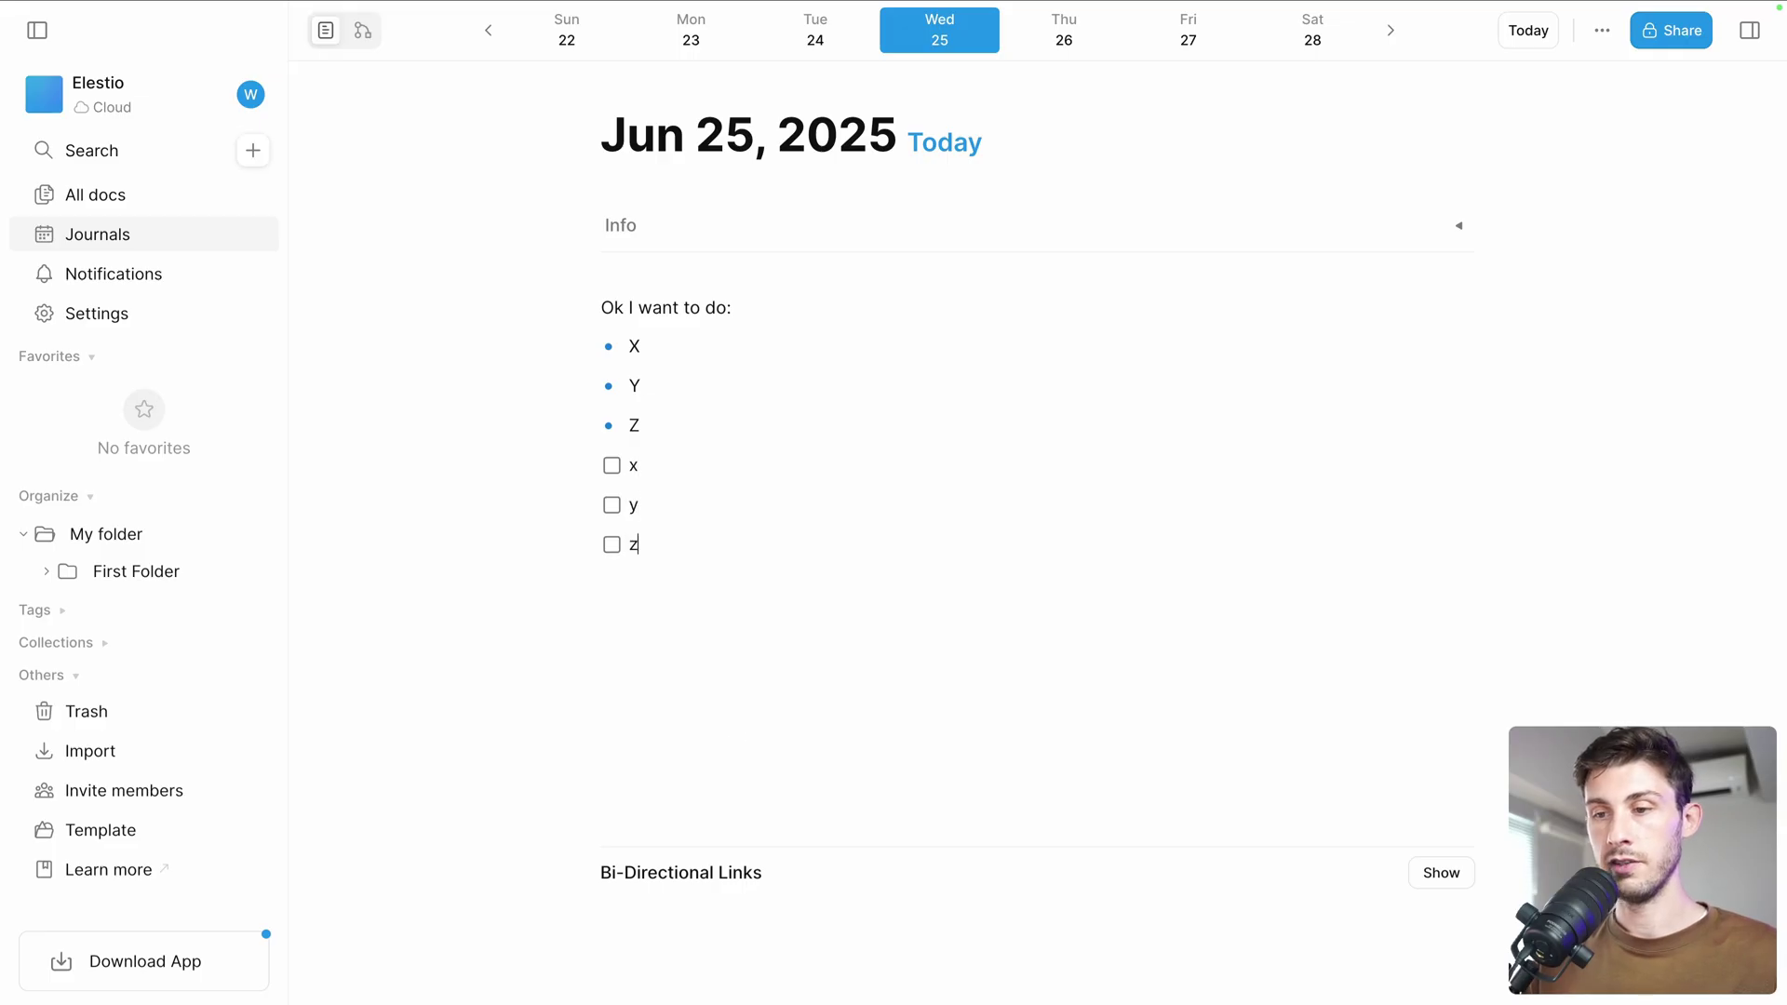
left_click(611, 465)
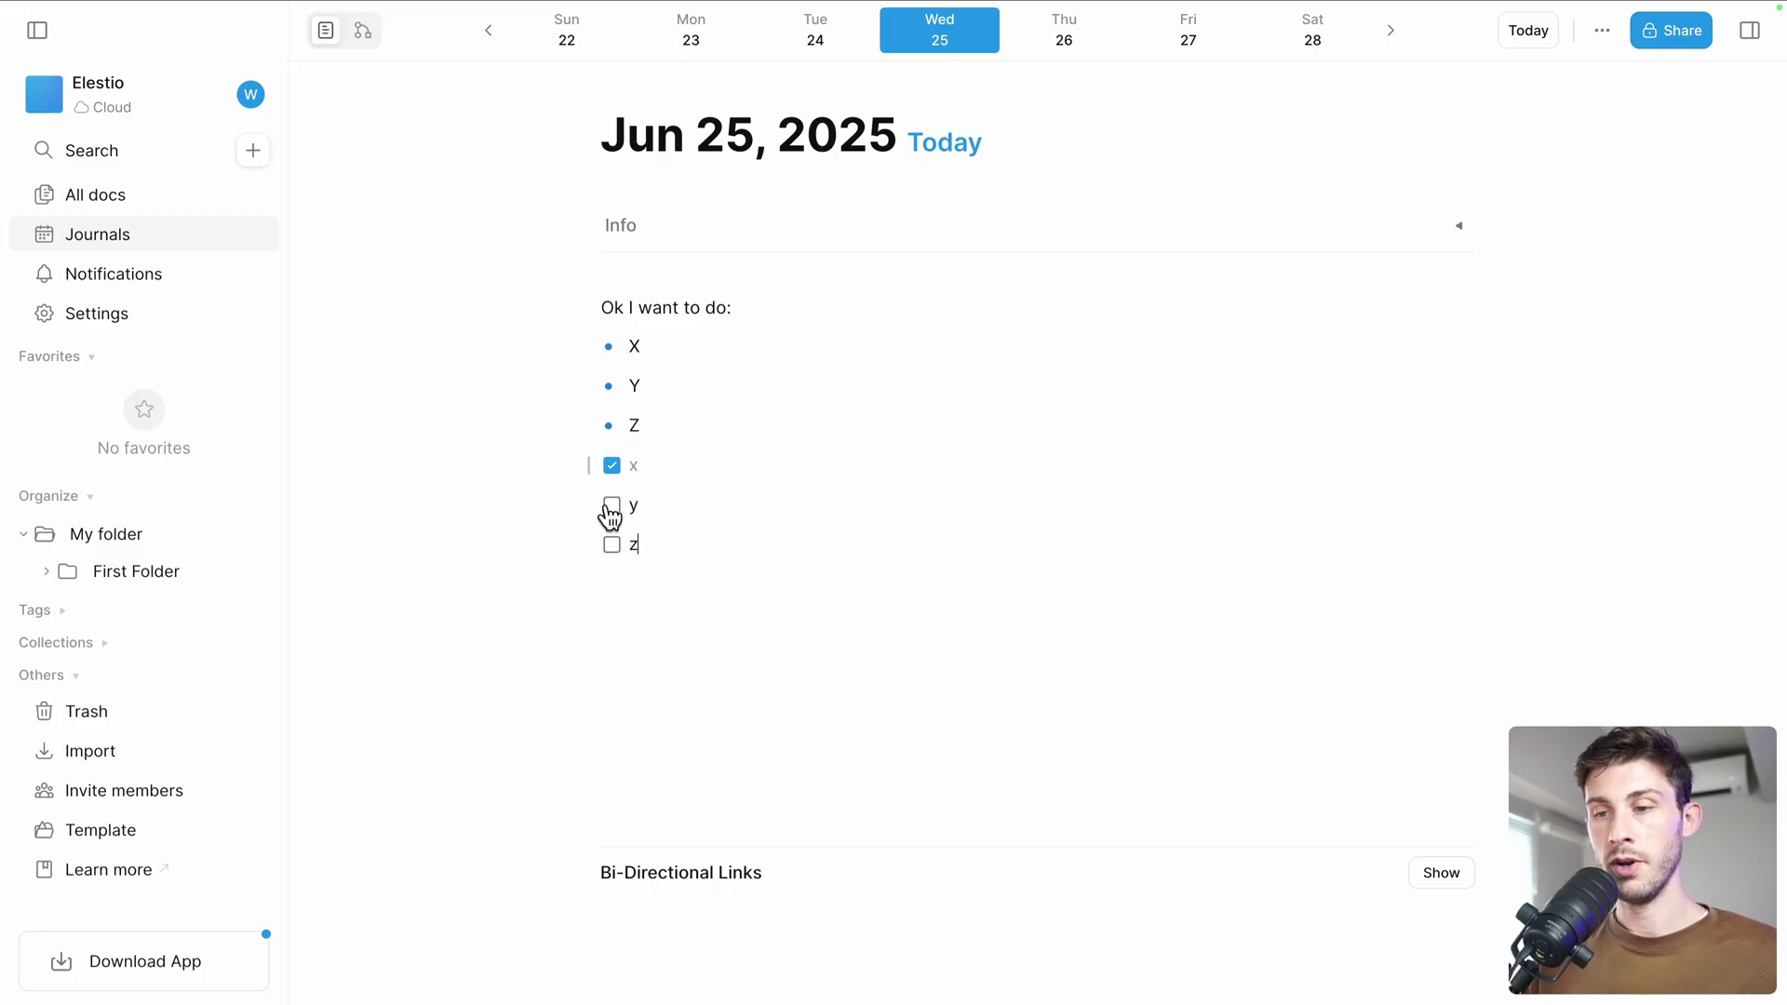
left_click(612, 506)
left_click(612, 545)
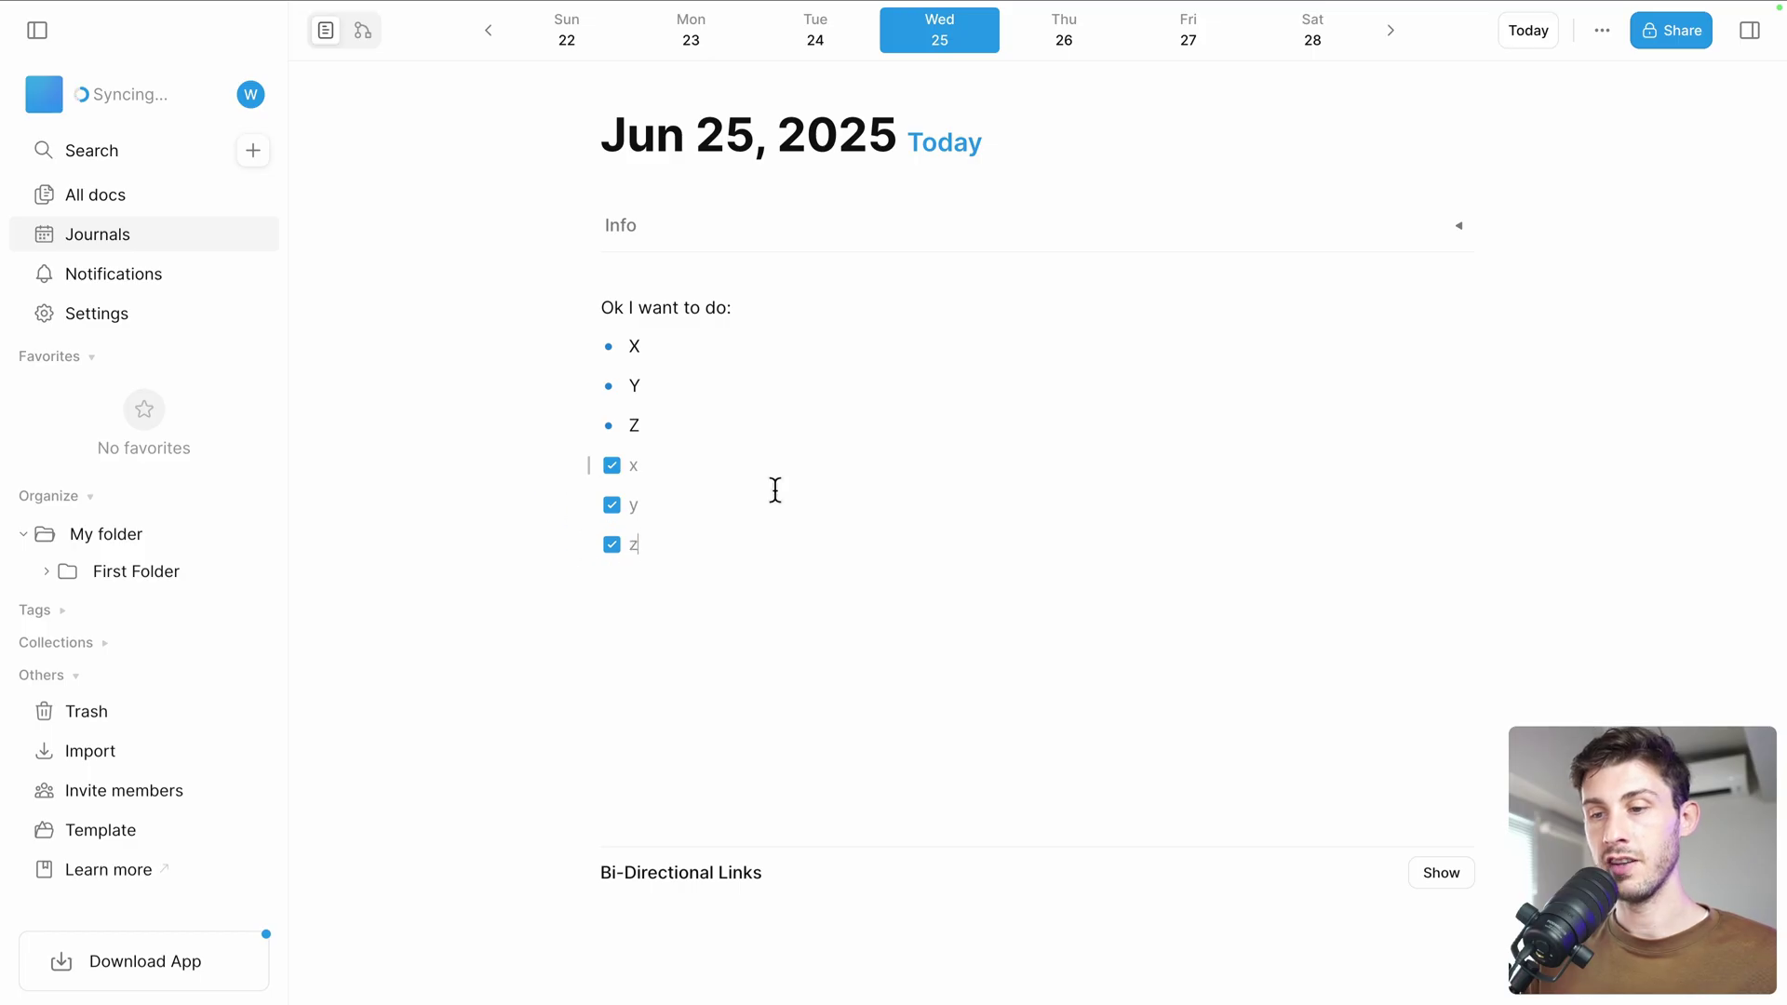
Replace the z to-do's text with an @-link to Getting Started and keep it ticked
key("BackSpace")
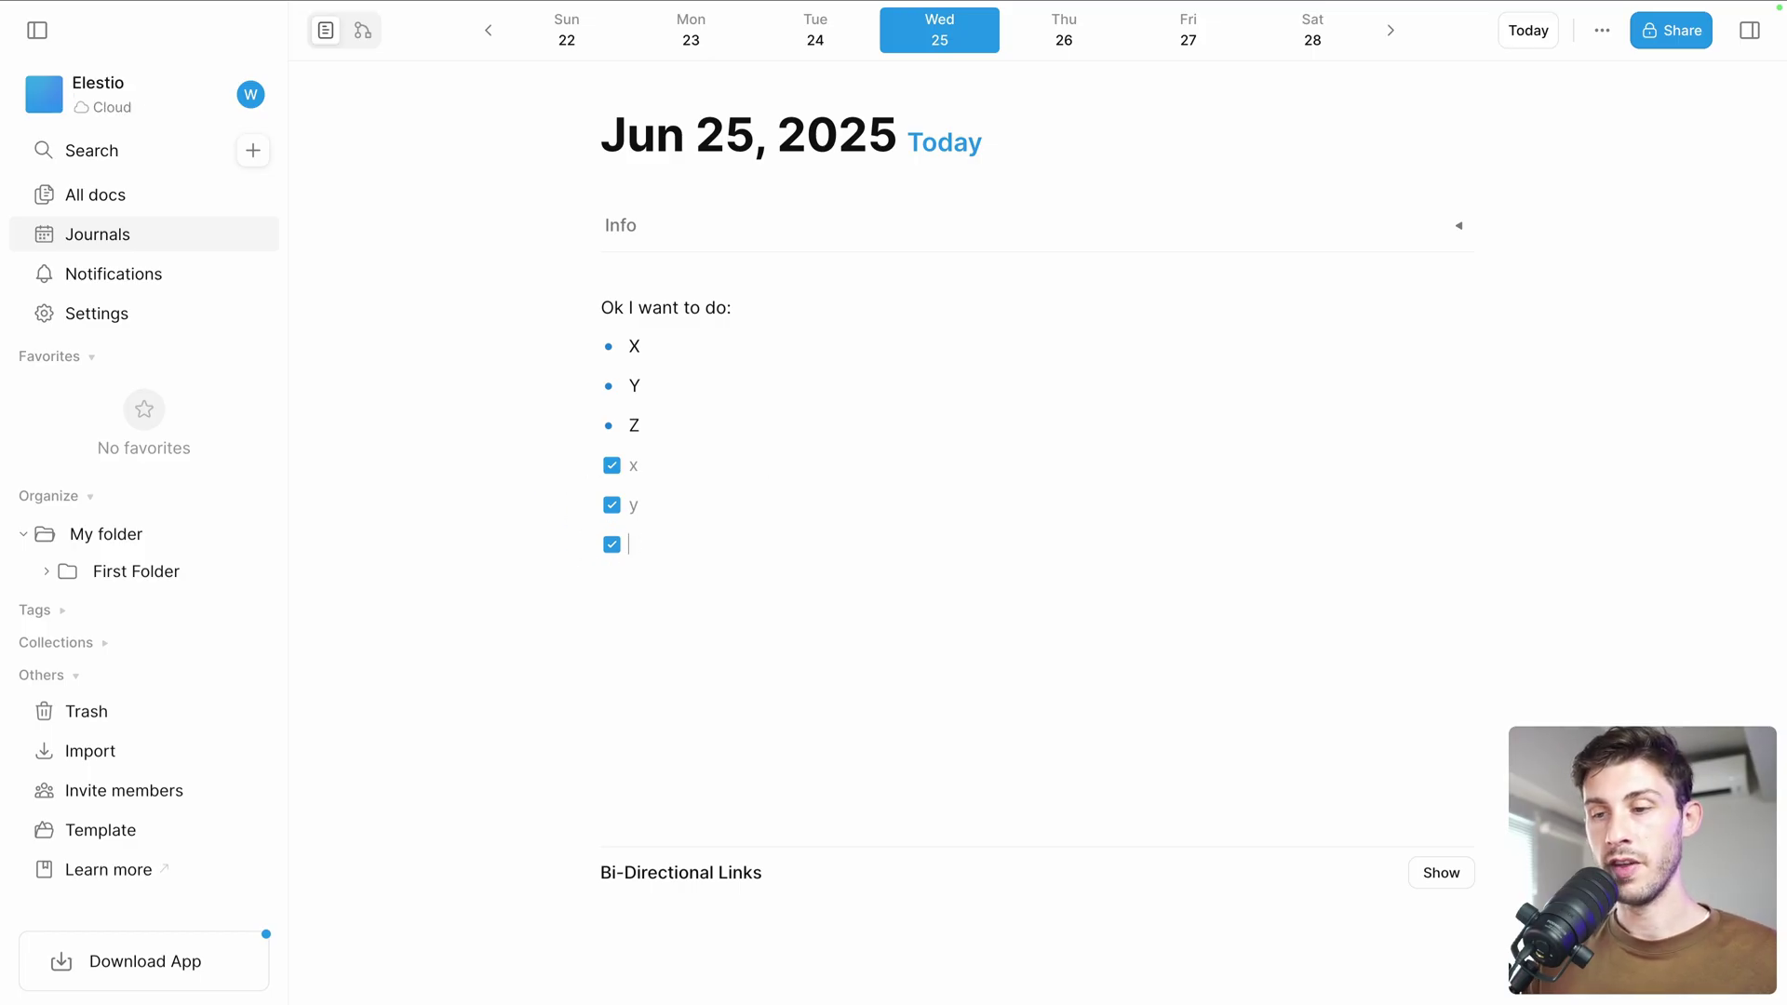
type("@")
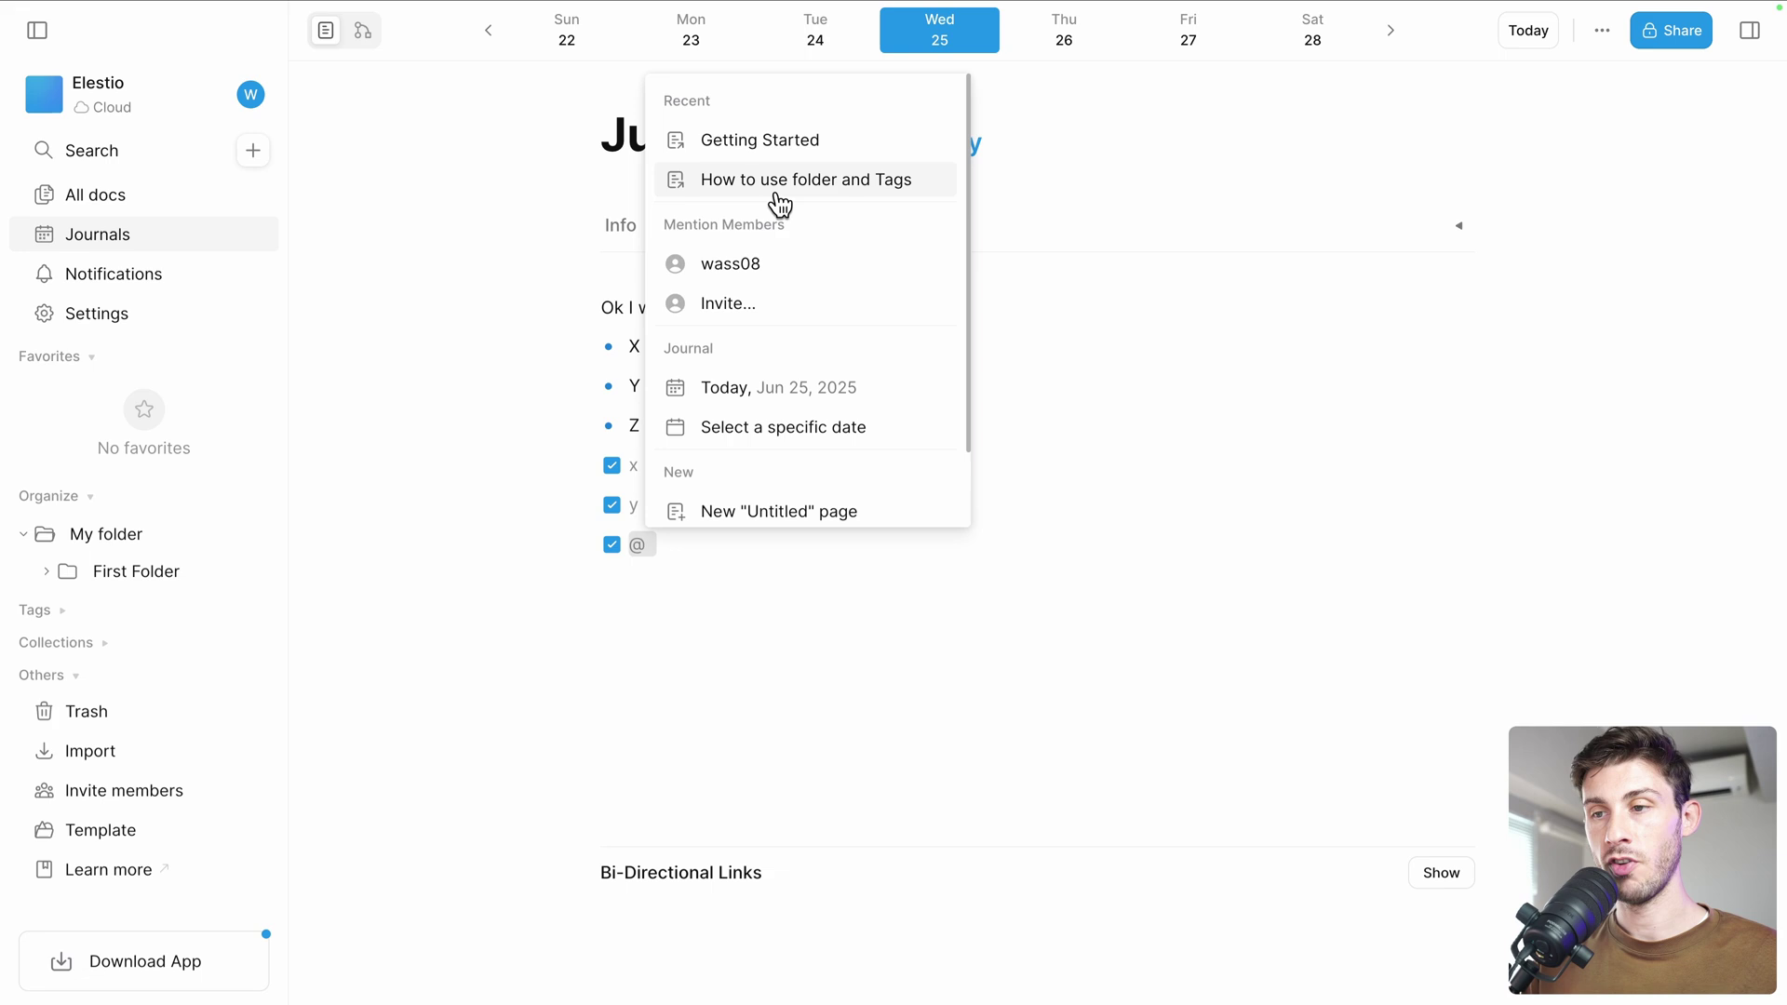
left_click(791, 144)
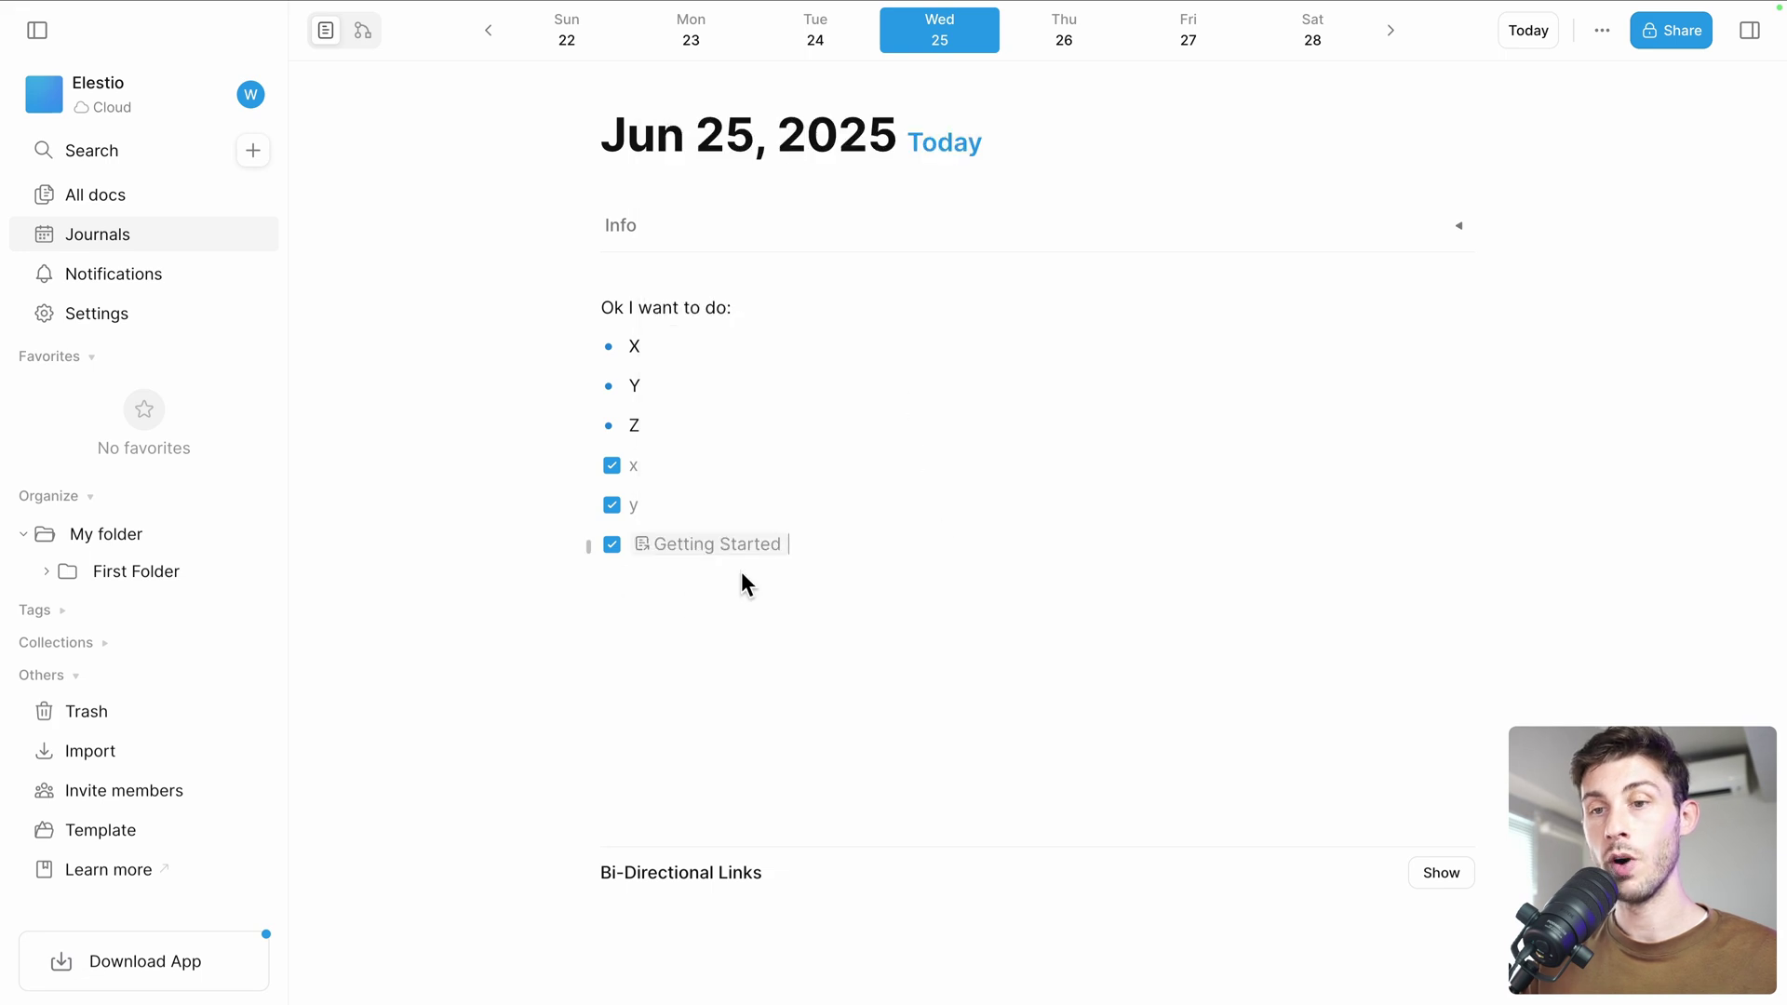
left_click(612, 546)
left_click(613, 547)
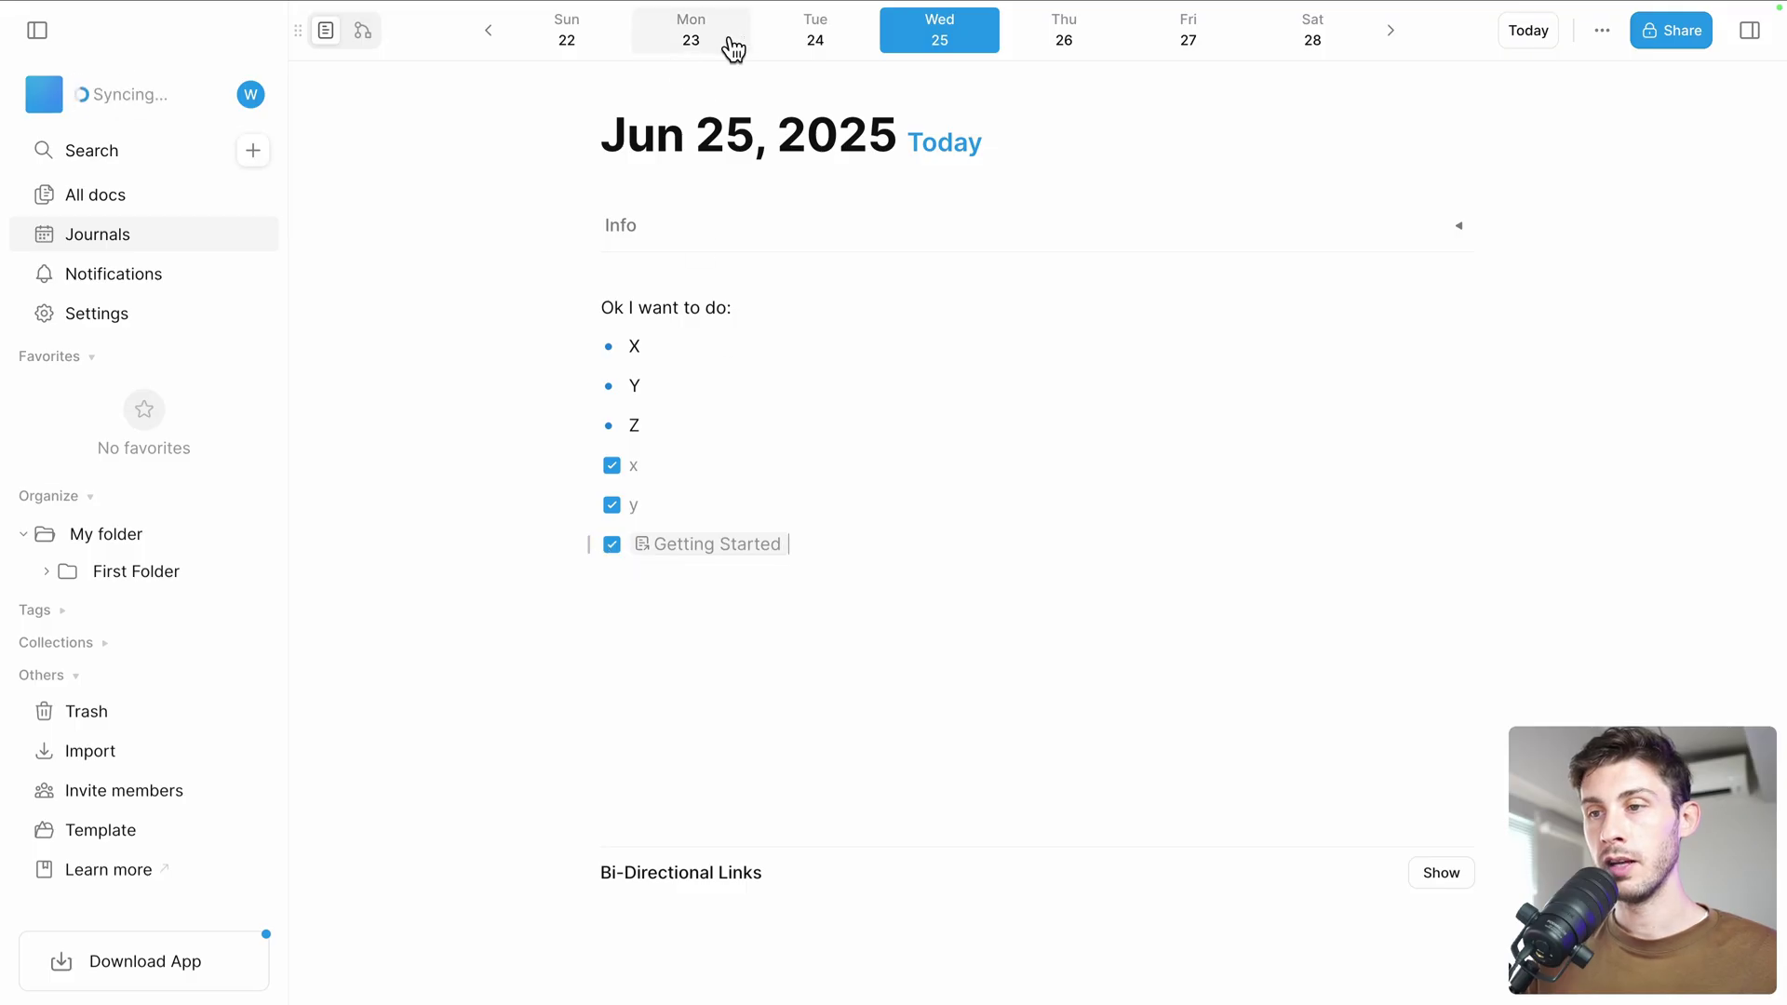
Browse the journal day pages from Jun 24 through Jun 28
left_click(819, 35)
left_click(907, 39)
left_click(1059, 42)
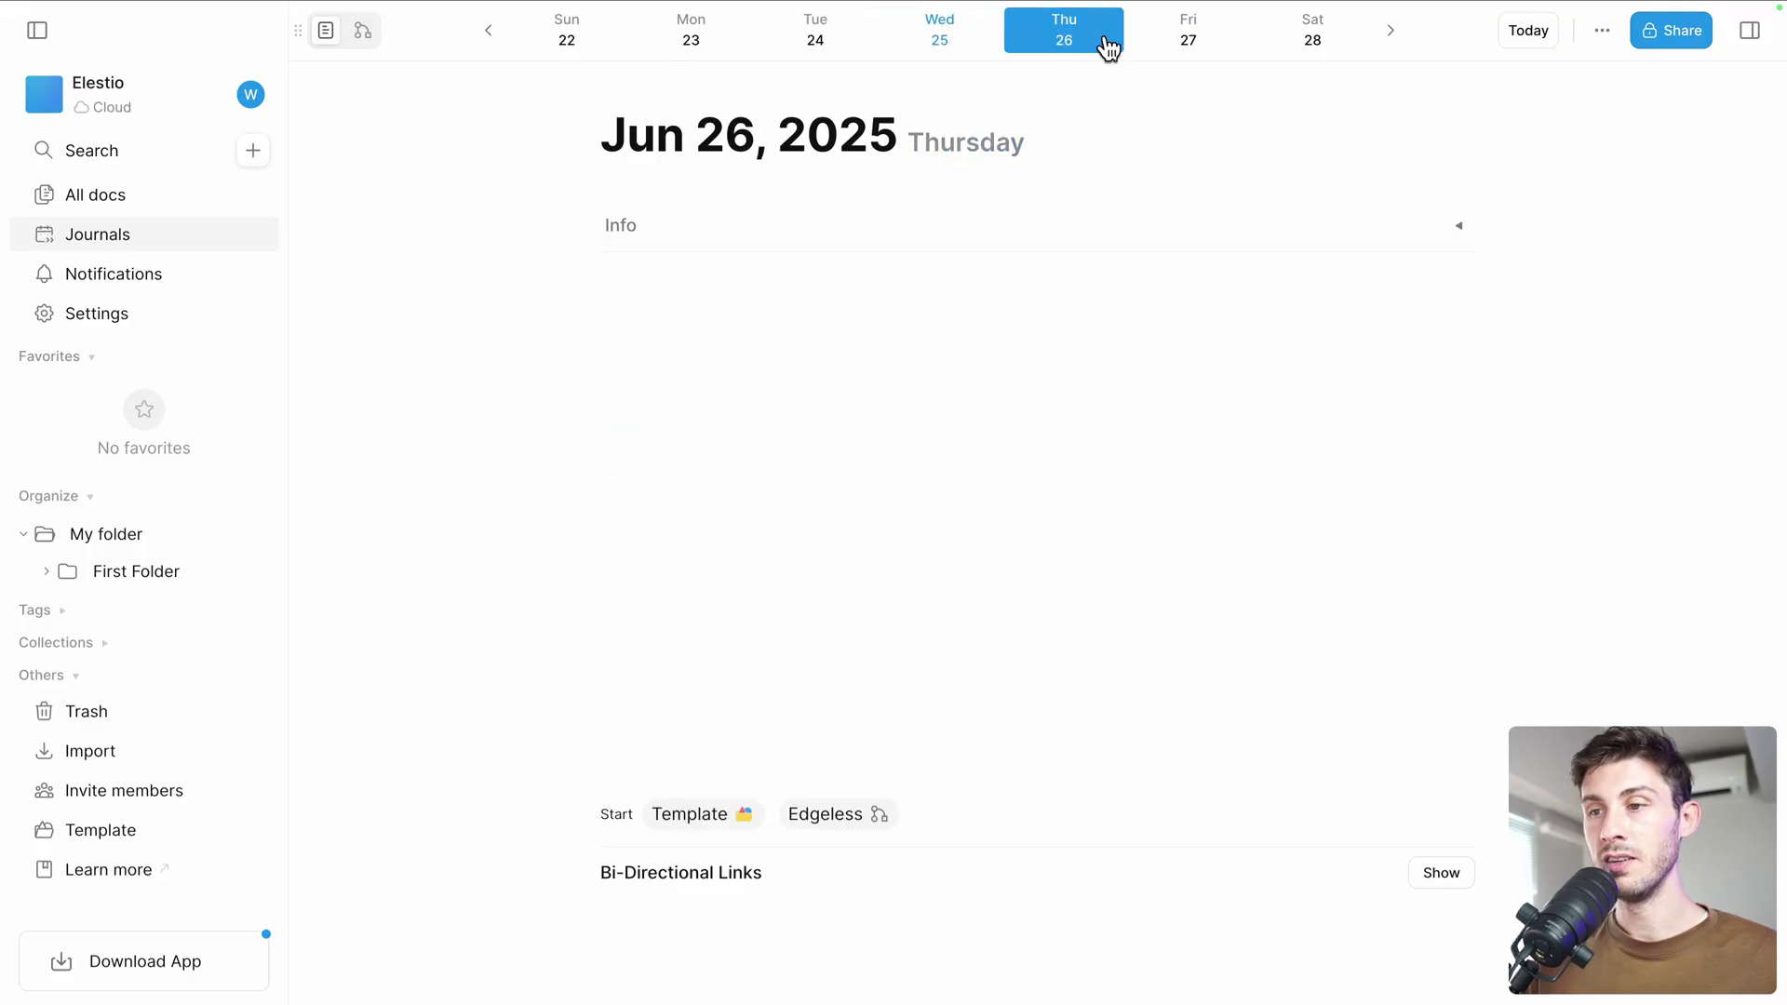
left_click(1199, 38)
left_click(1302, 42)
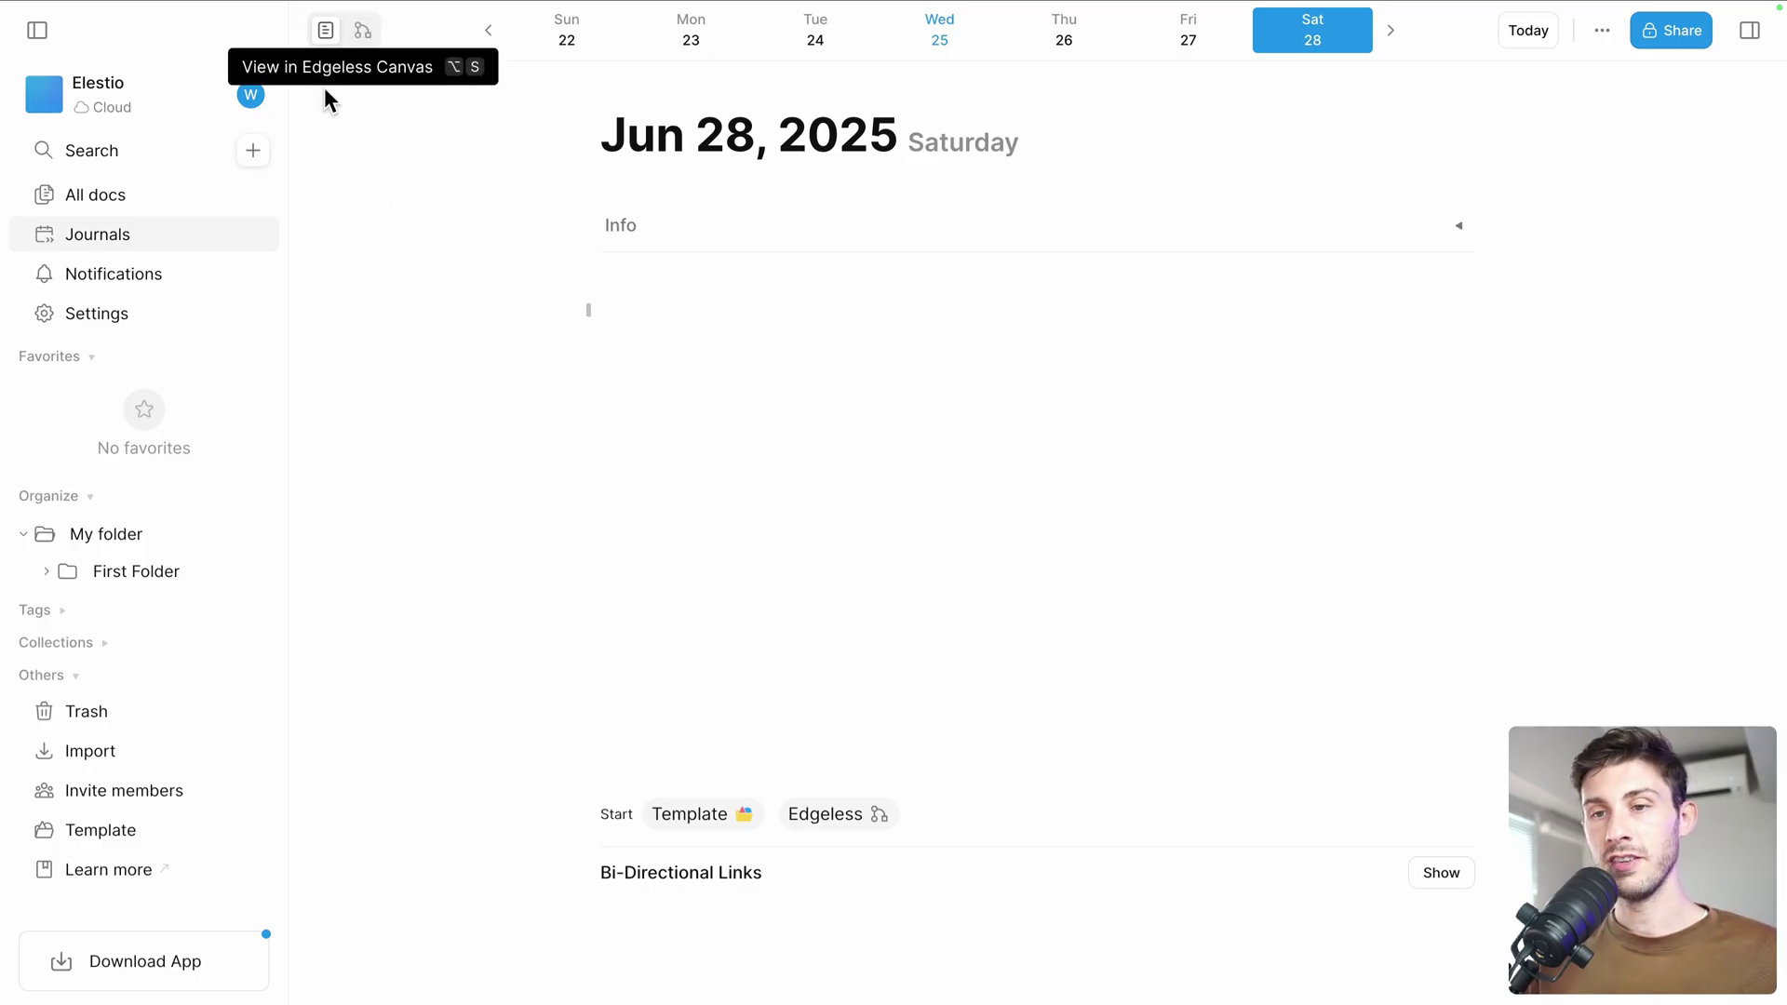
Open Getting Started from All docs and tick the select-a-date to-do
left_click(123, 199)
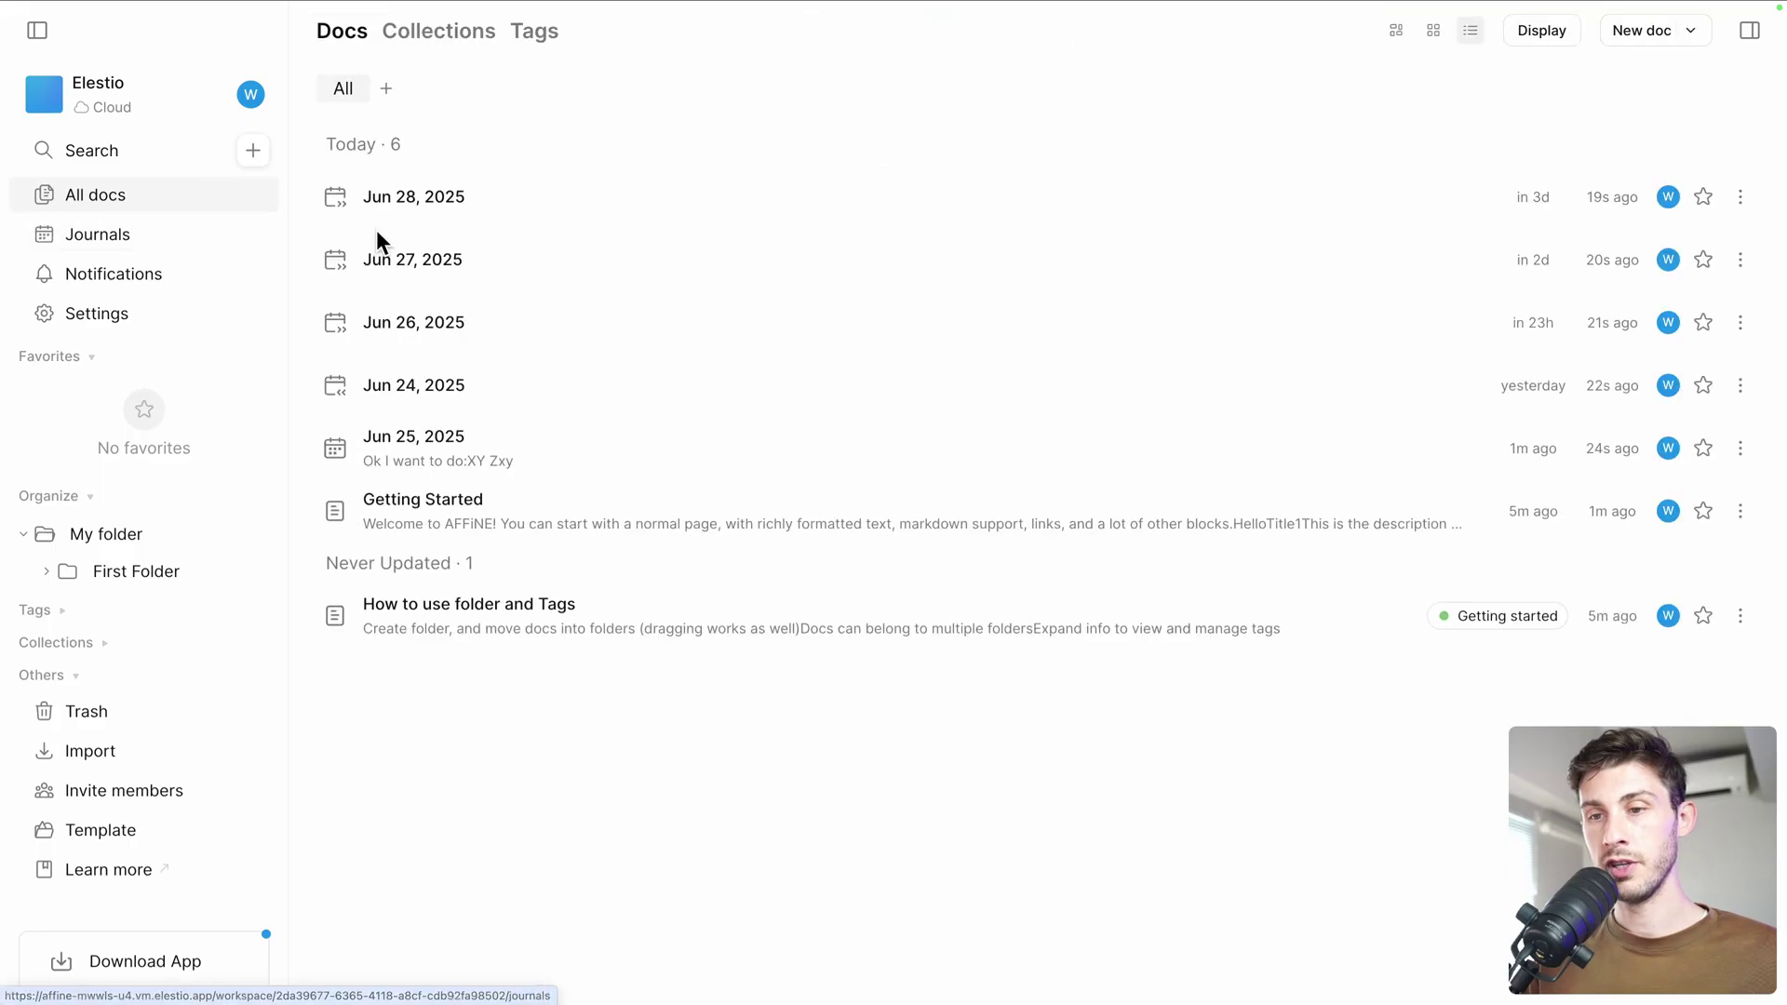
left_click(507, 513)
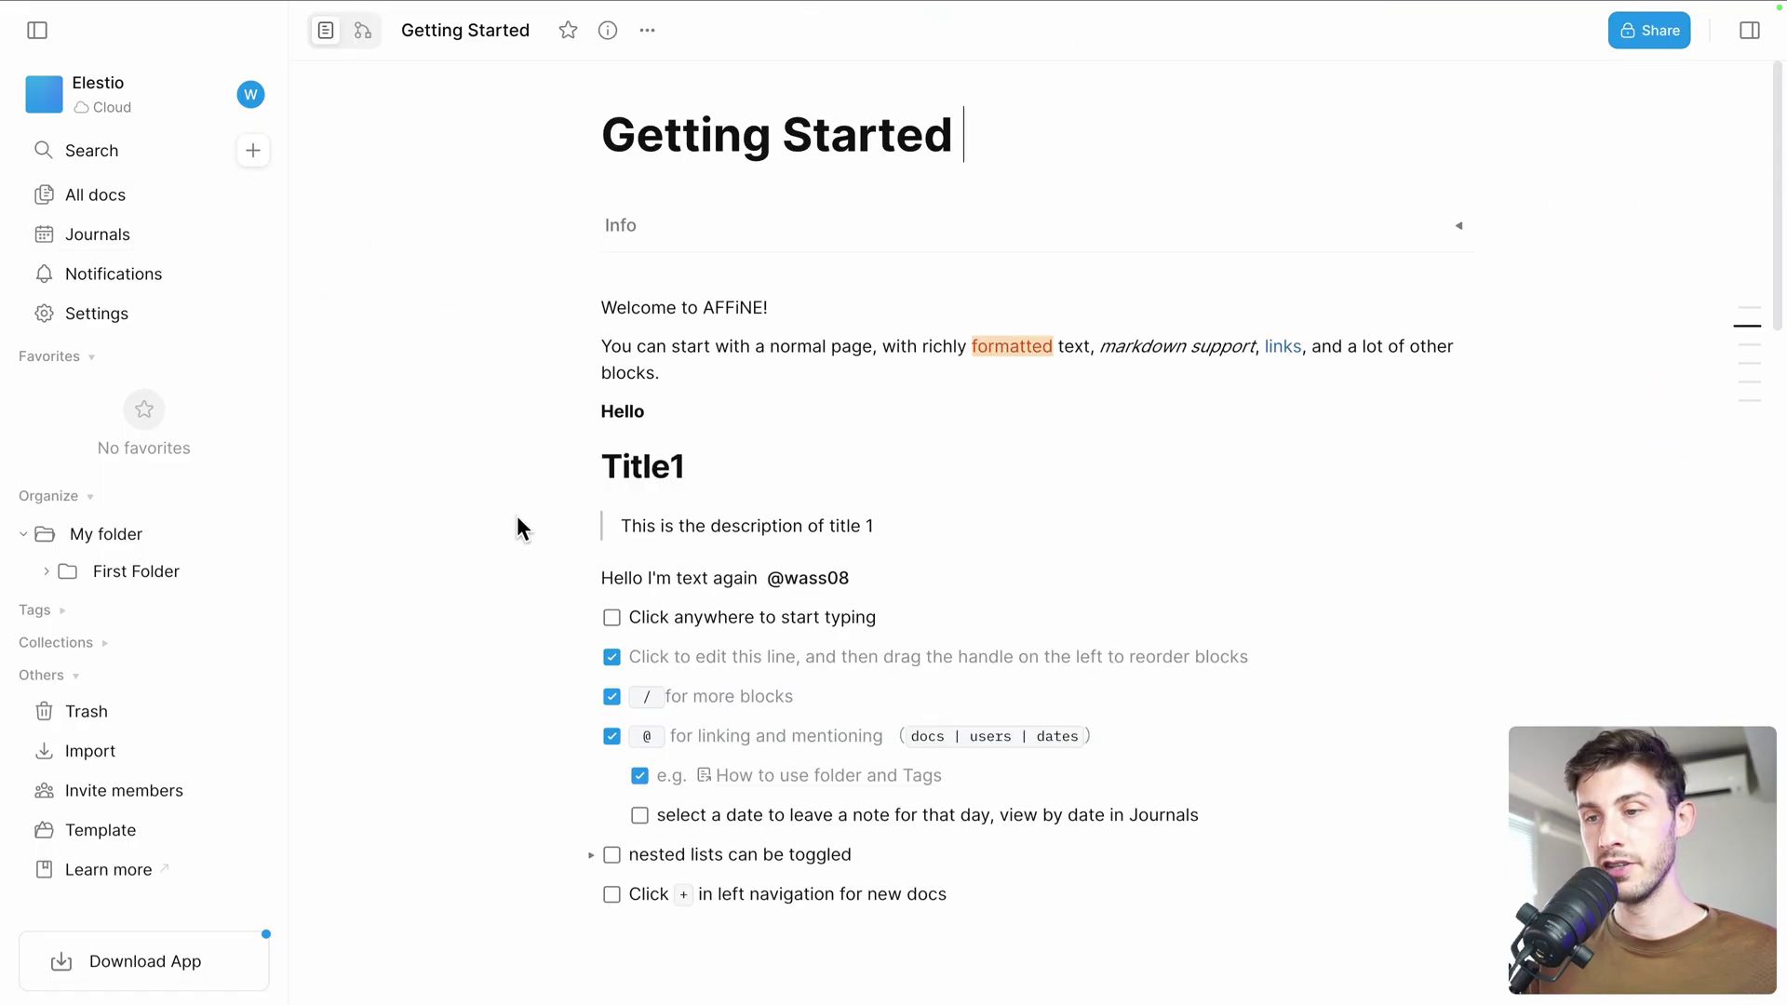
scroll(517, 518, "down", 3)
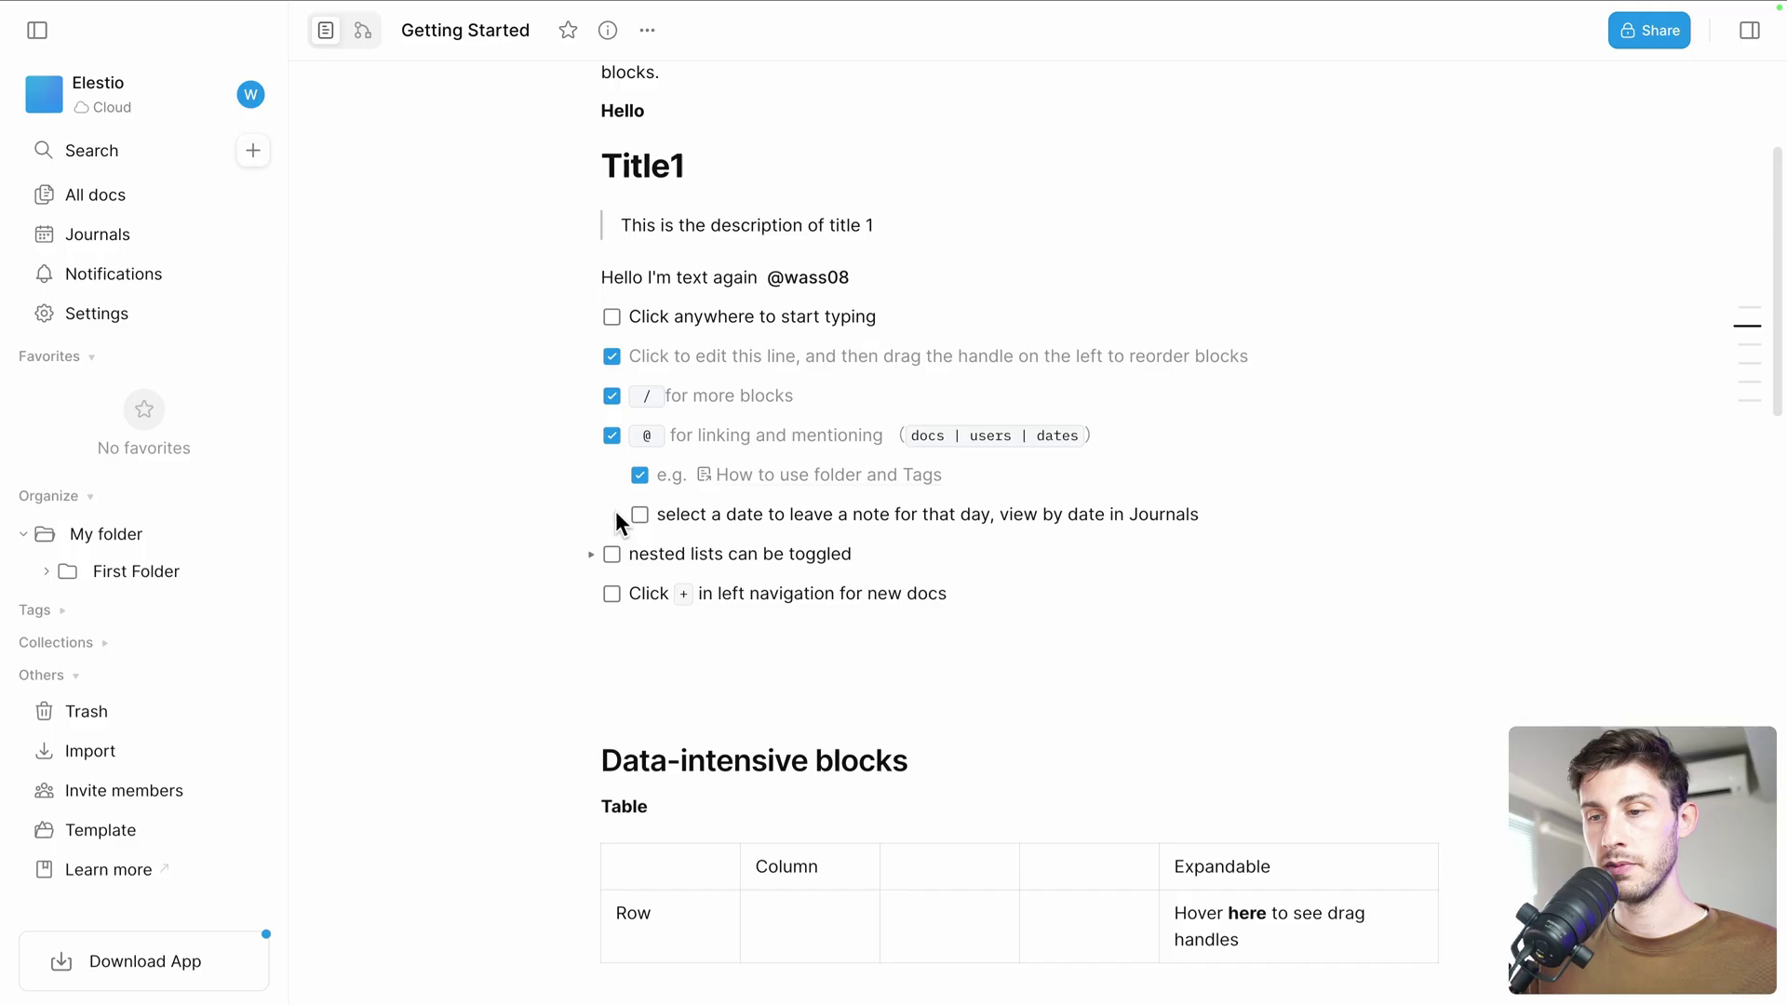
left_click(639, 515)
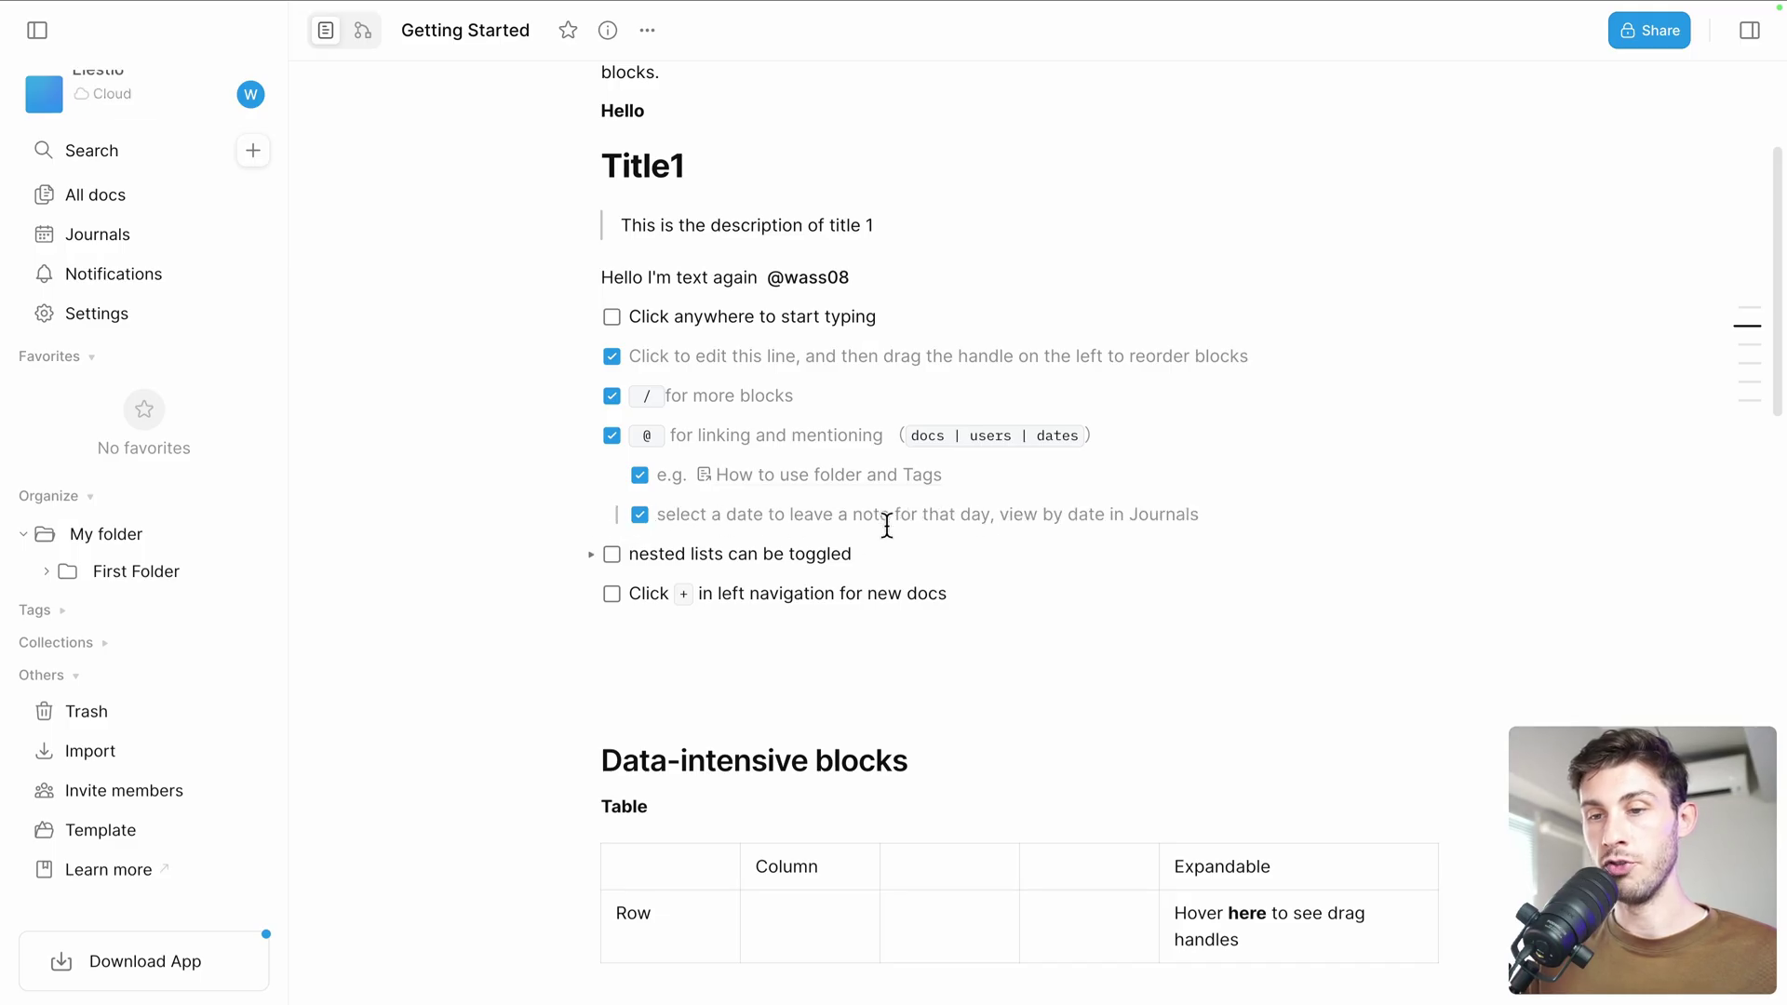
Expand the nested lists item and tick its three to-dos, including 'So is headings'
scroll(1145, 519, "down", 2)
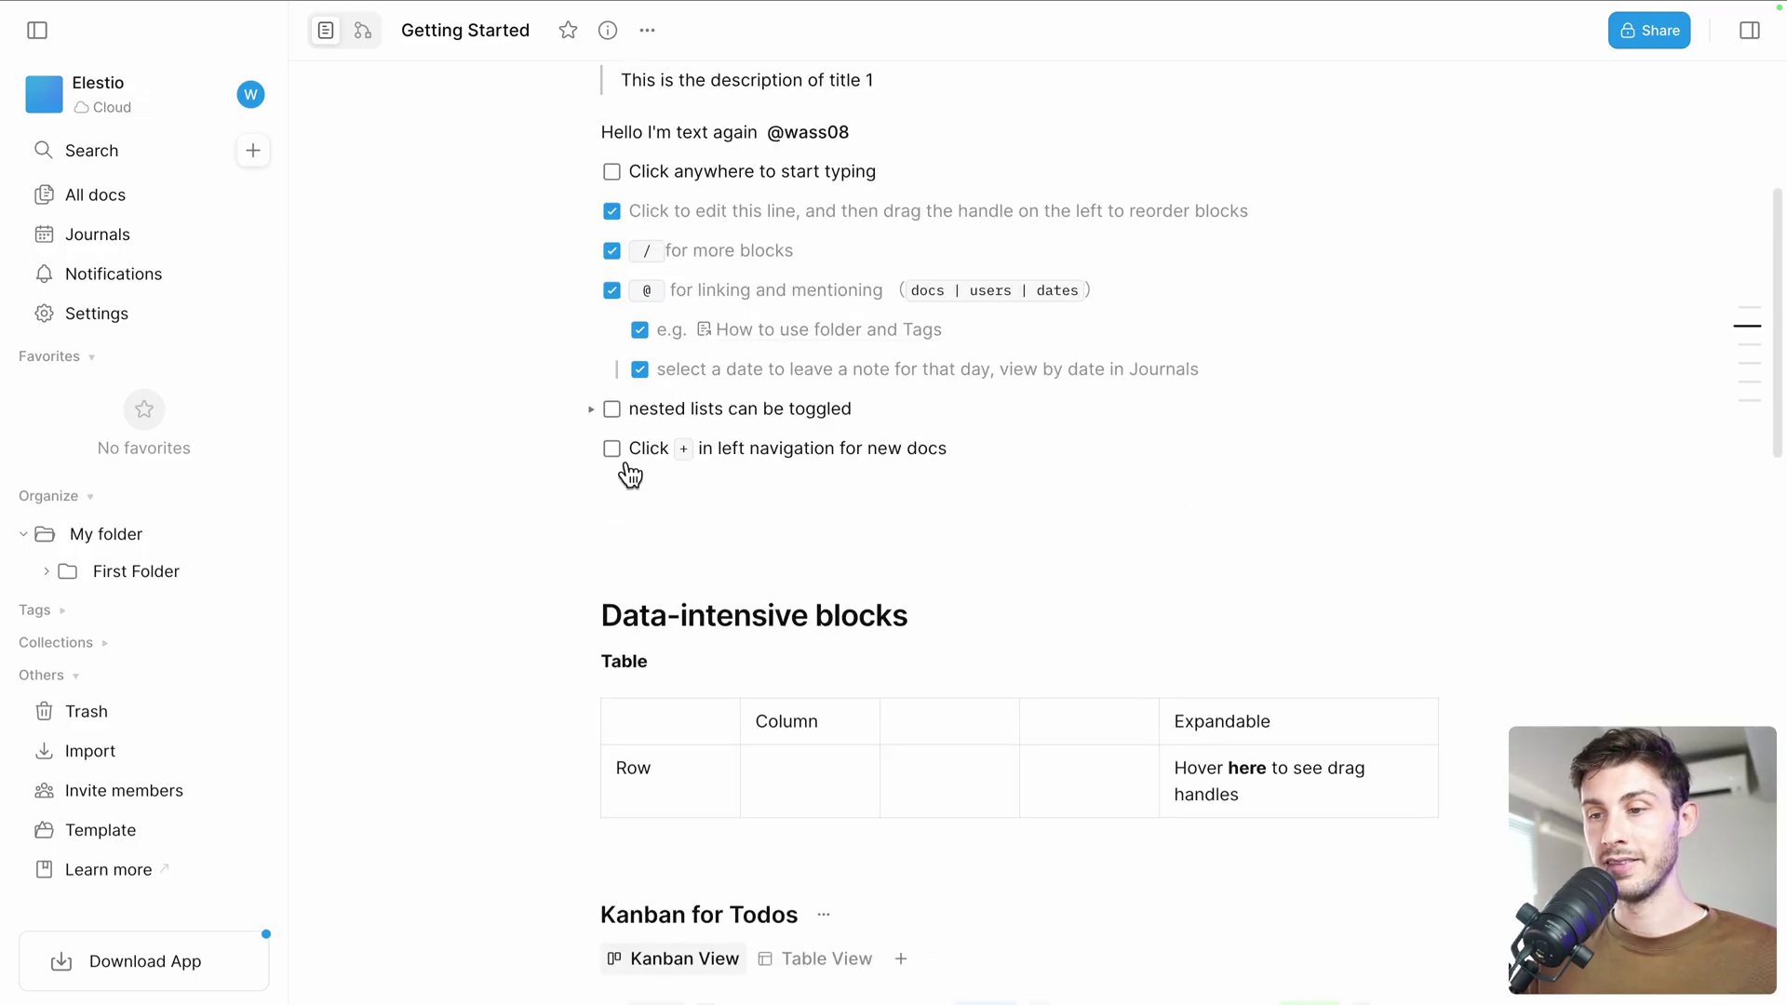
left_click(592, 409)
left_click(611, 409)
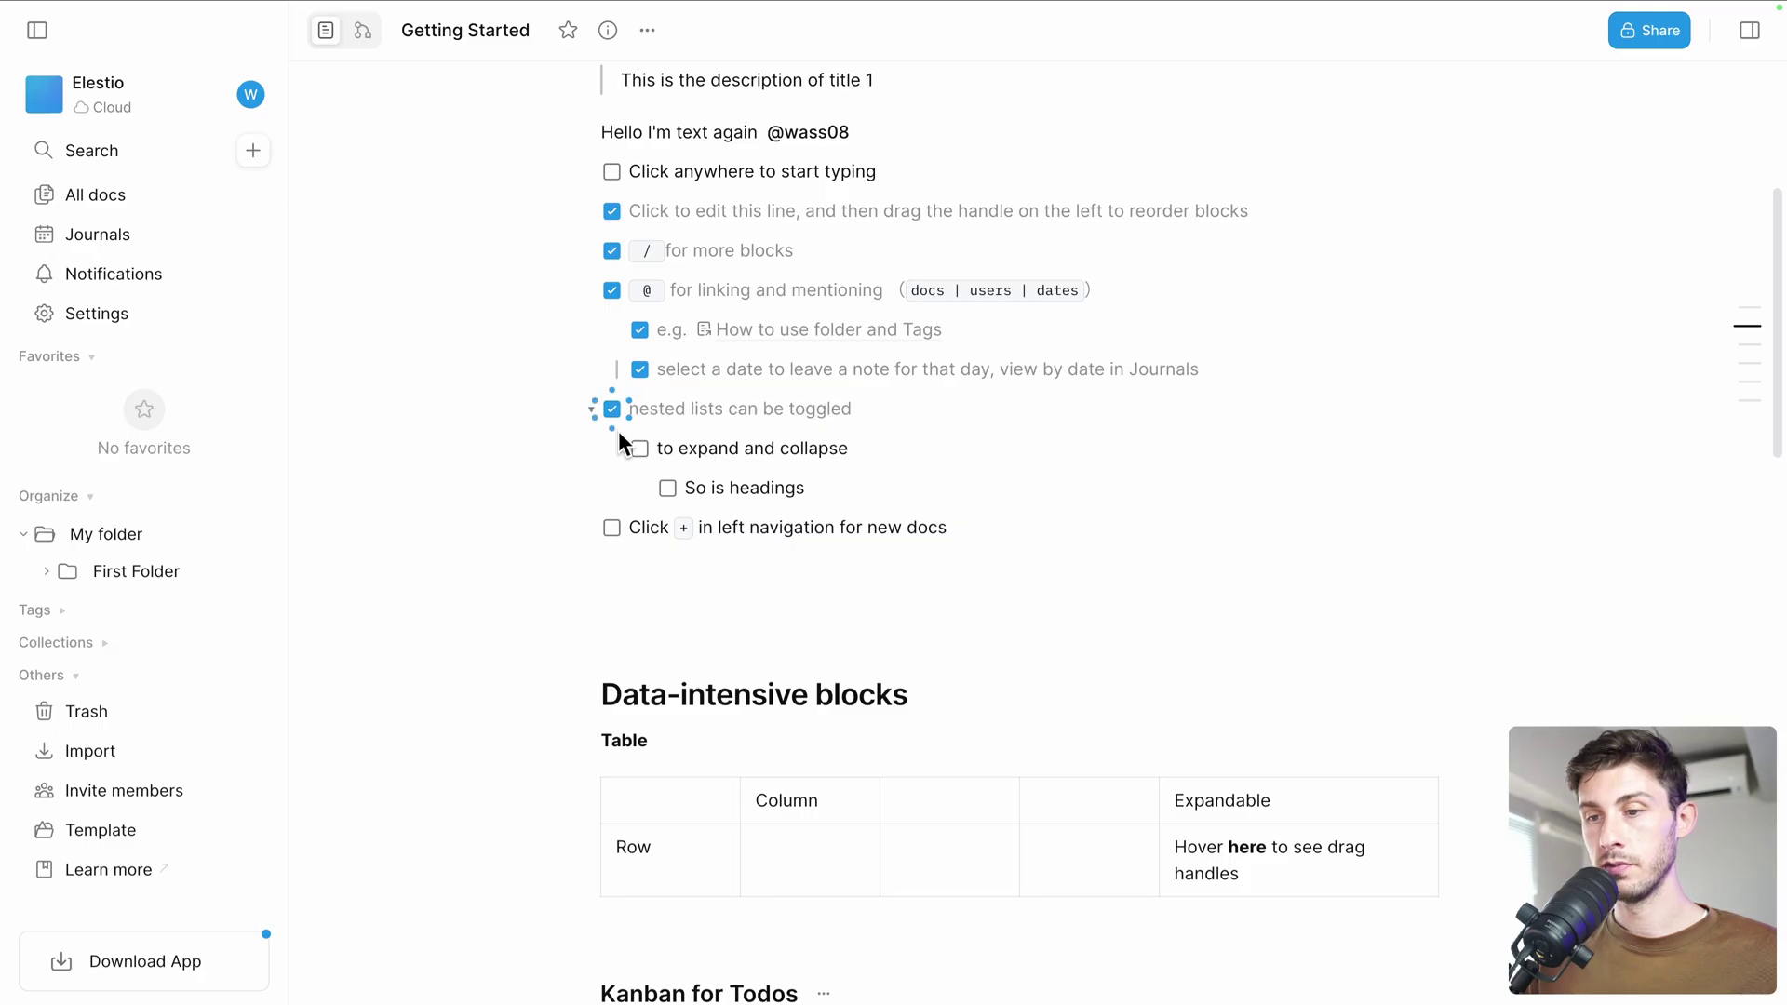
left_click(638, 448)
left_click(668, 488)
left_click(620, 448)
left_click(620, 448)
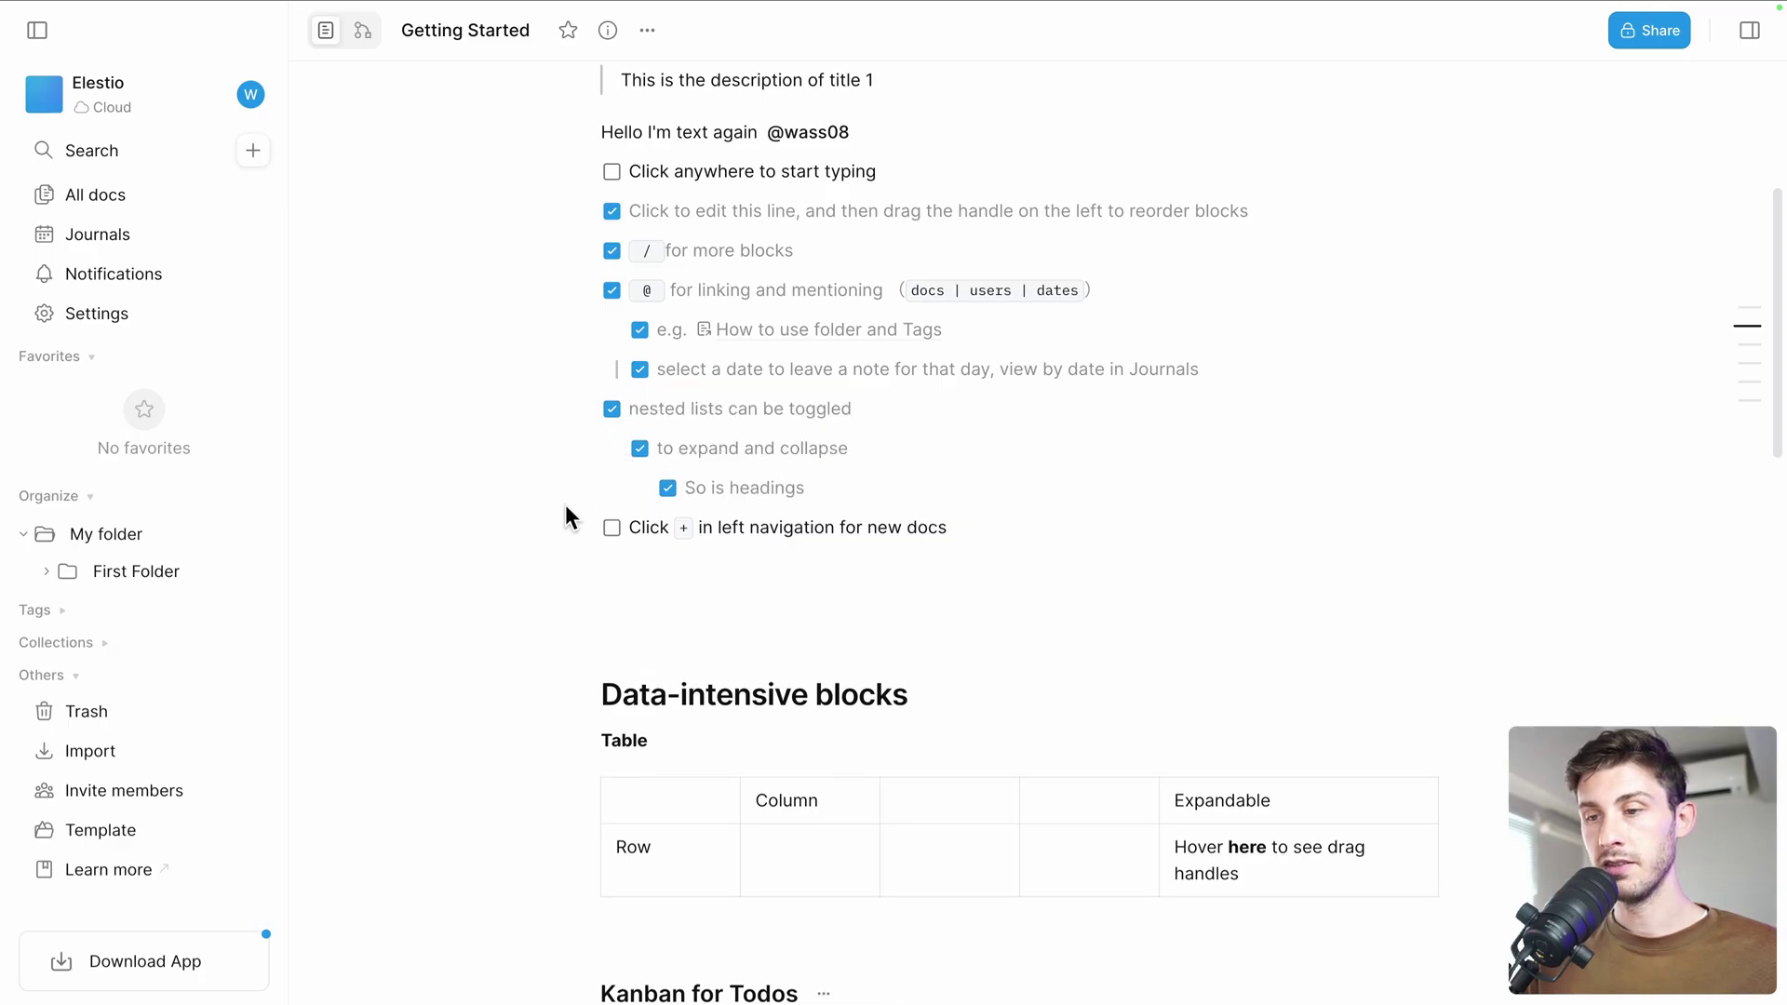
scroll(565, 506, "down", 2)
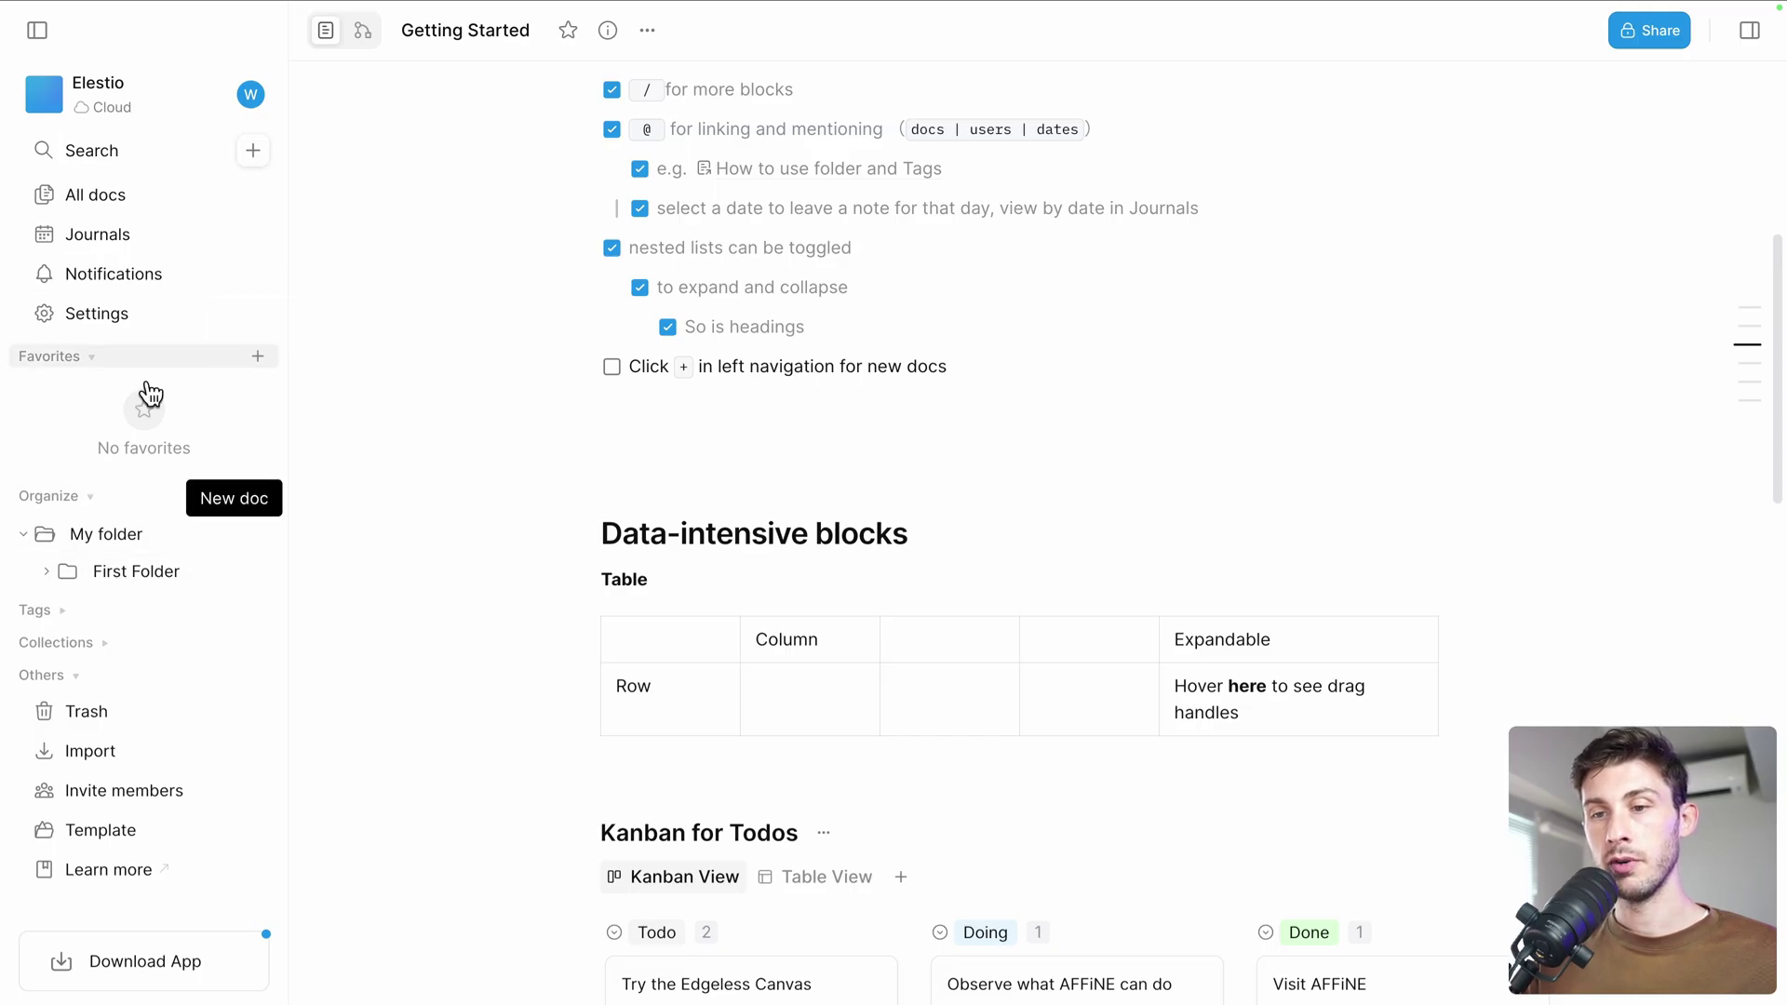
Create a blank Untitled doc, return to All docs, and view the empty Collections page
left_click(253, 152)
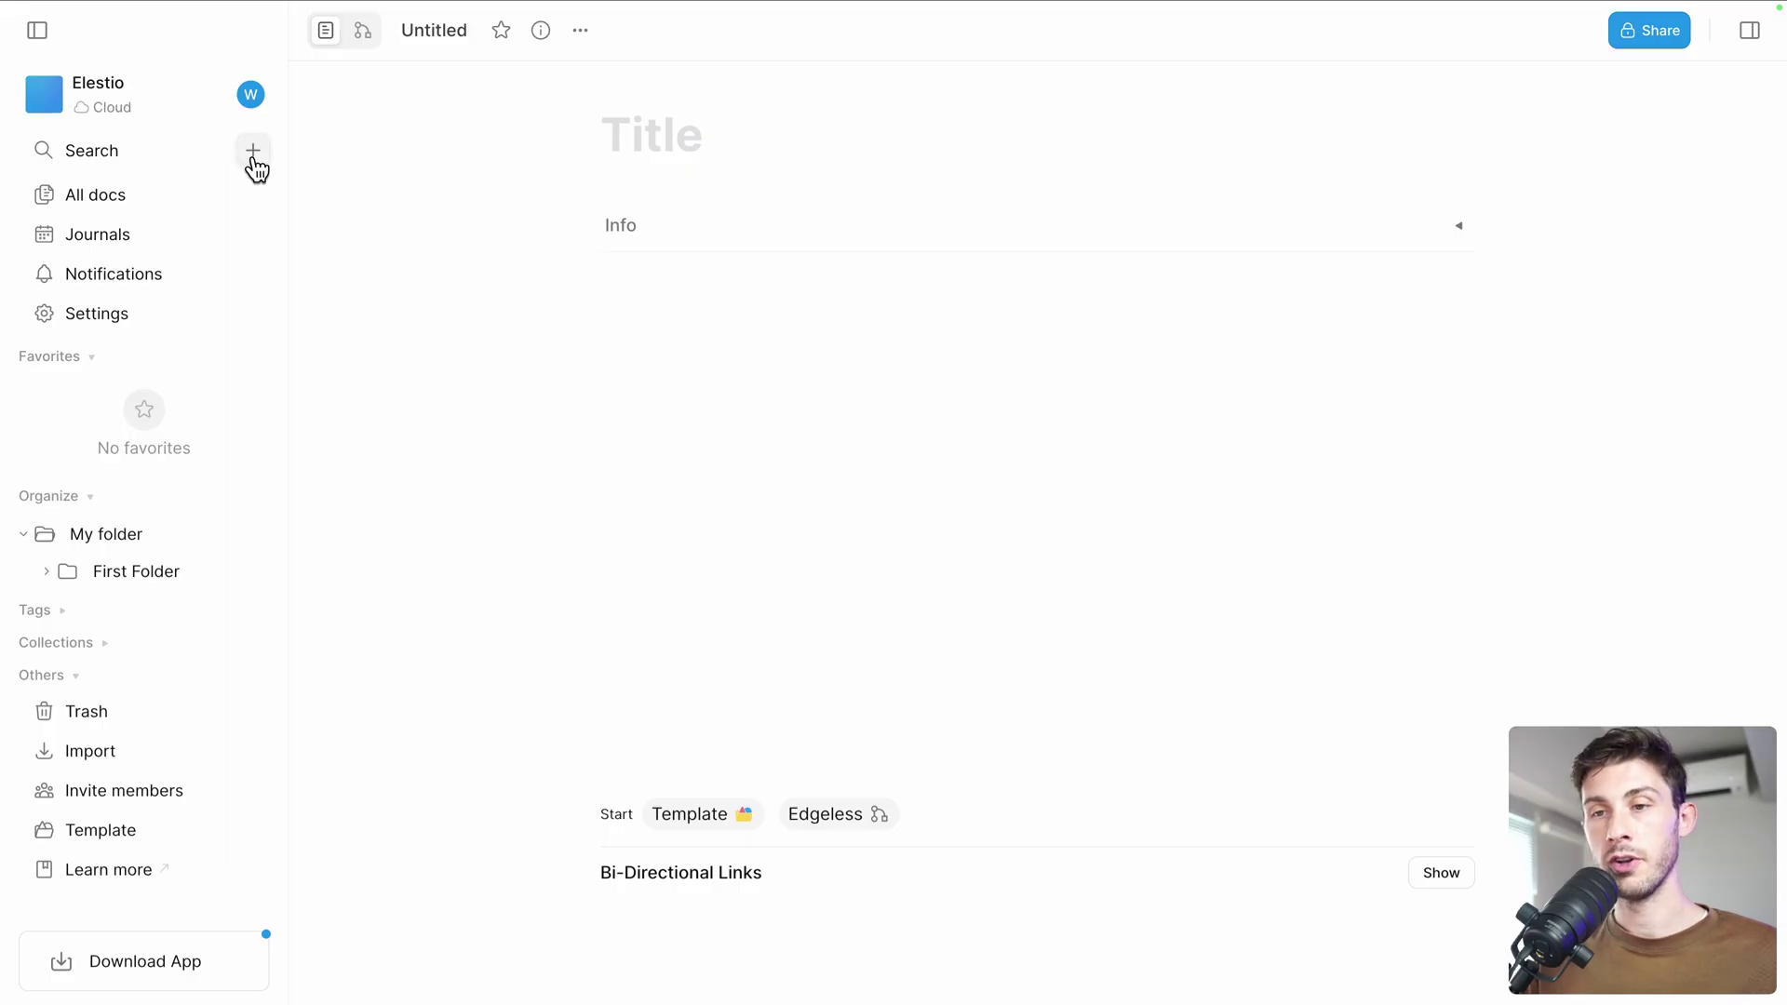
key("alt+Left")
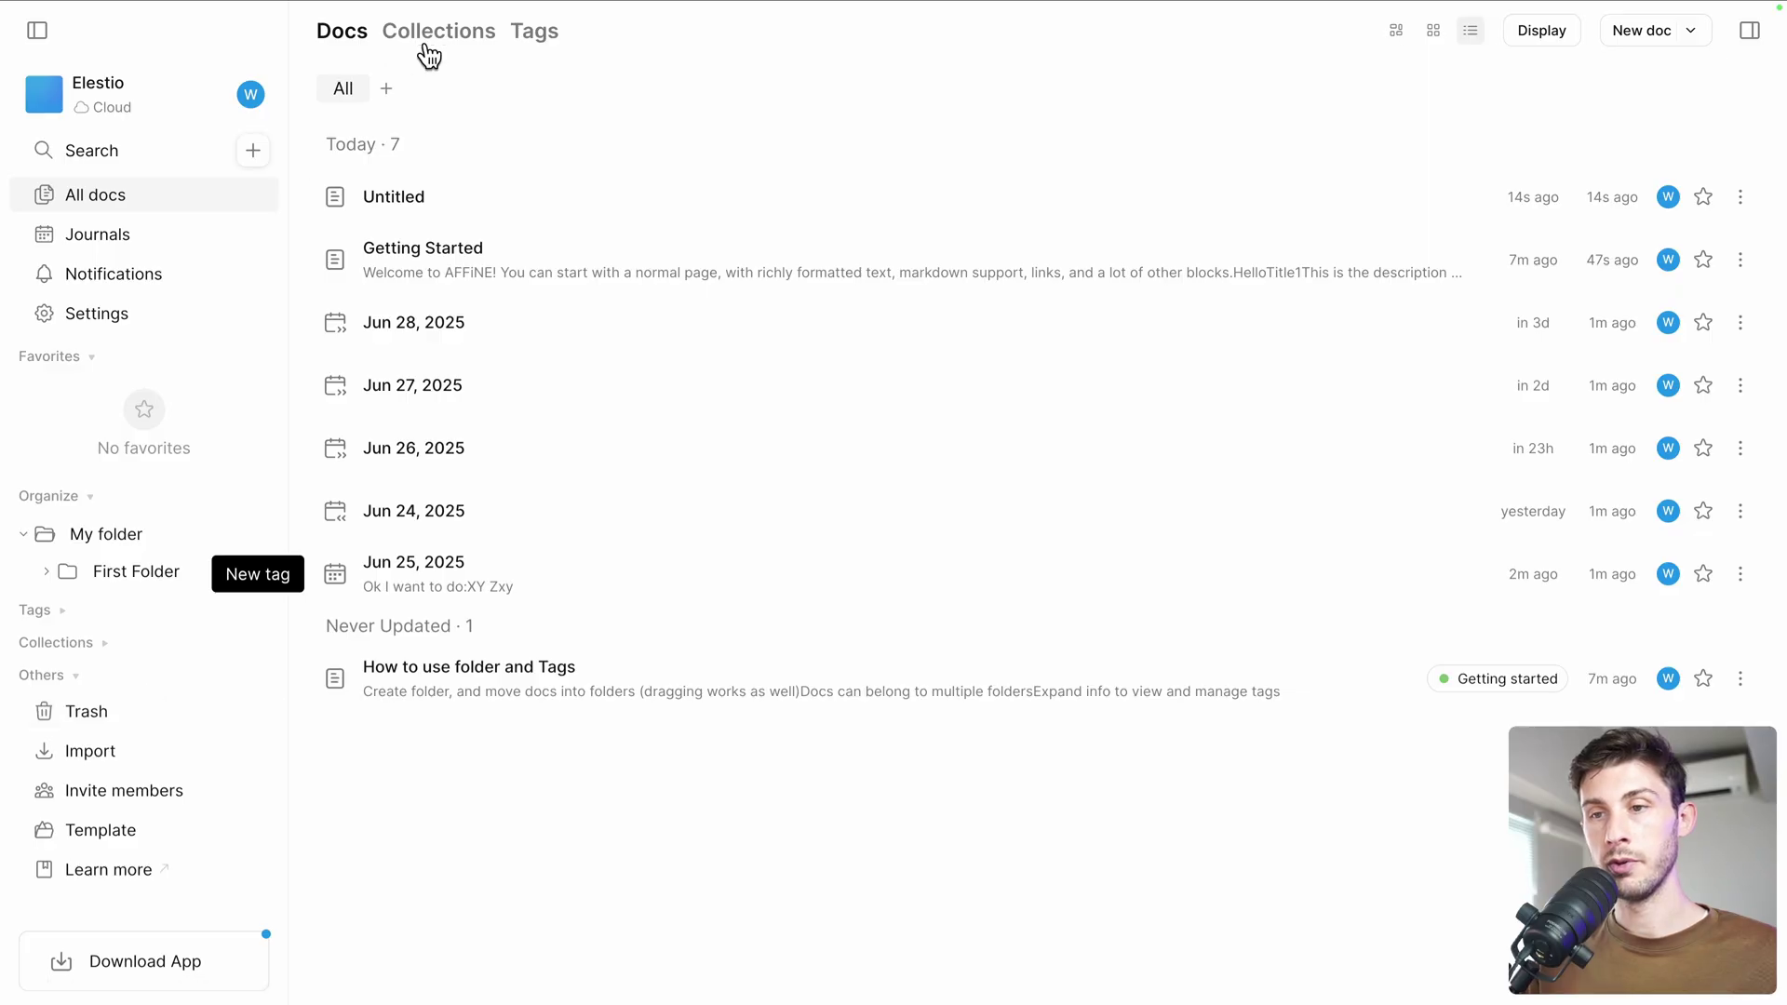
left_click(478, 37)
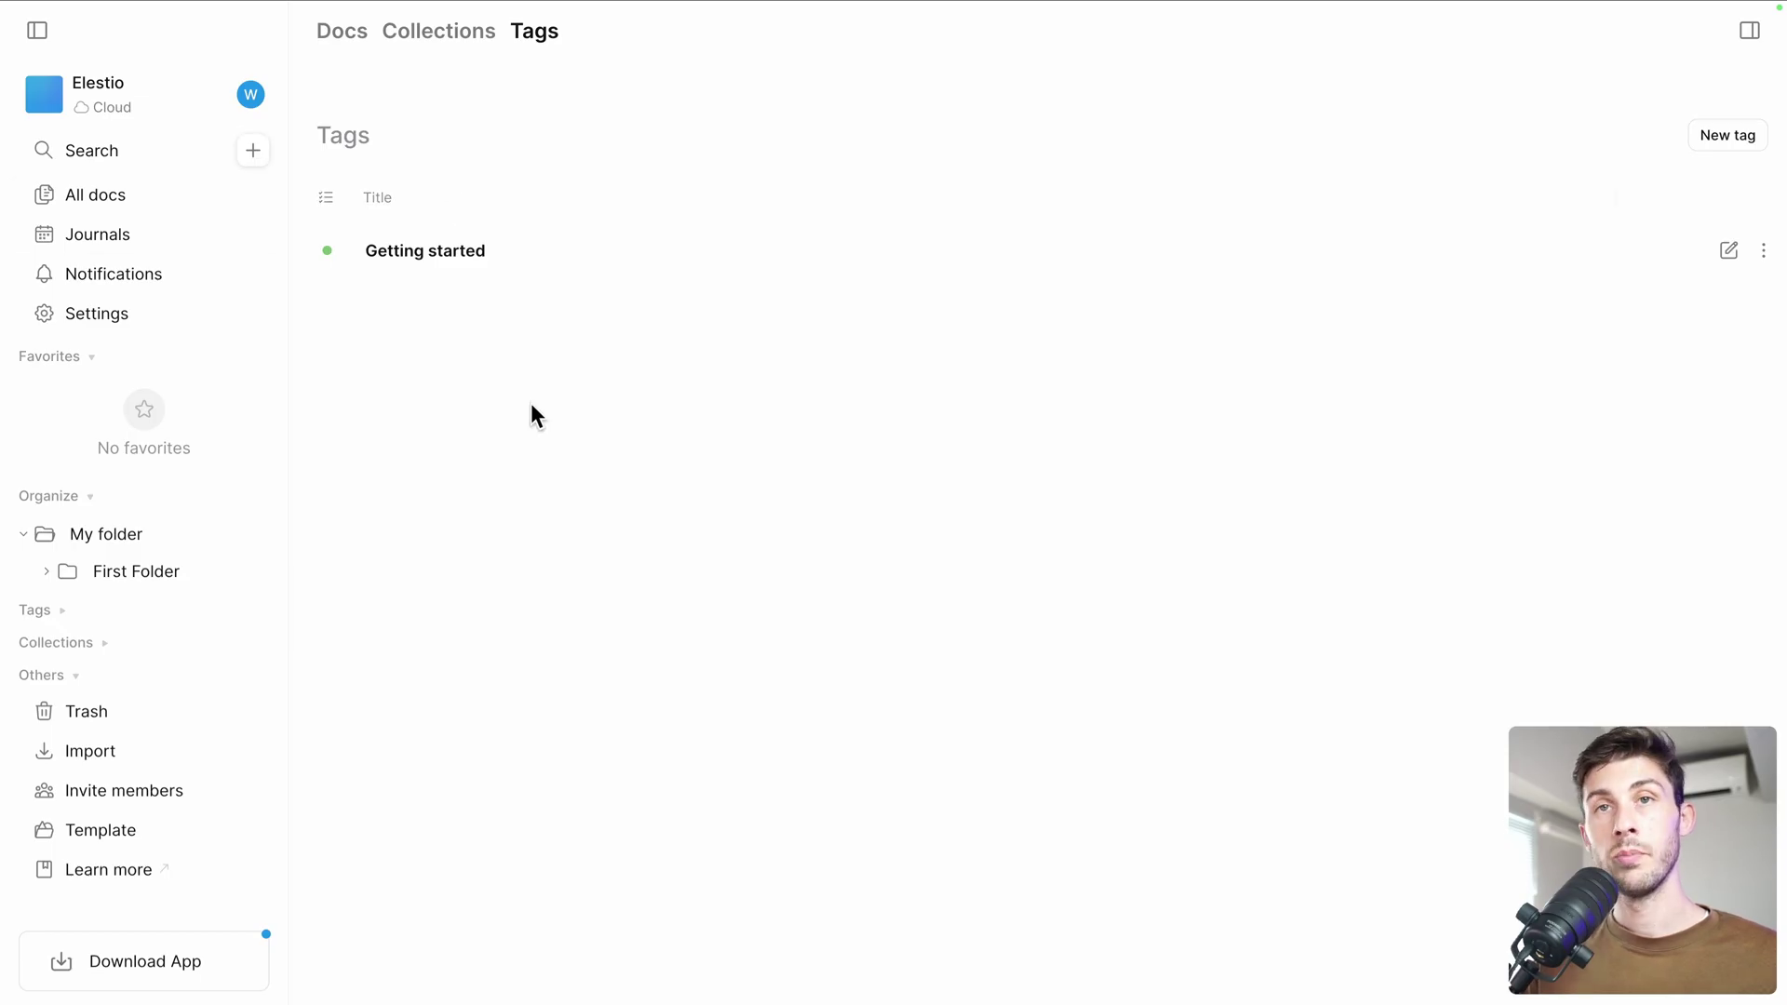
Reopen Getting Started and tick the new-docs to-do item
left_click(93, 205)
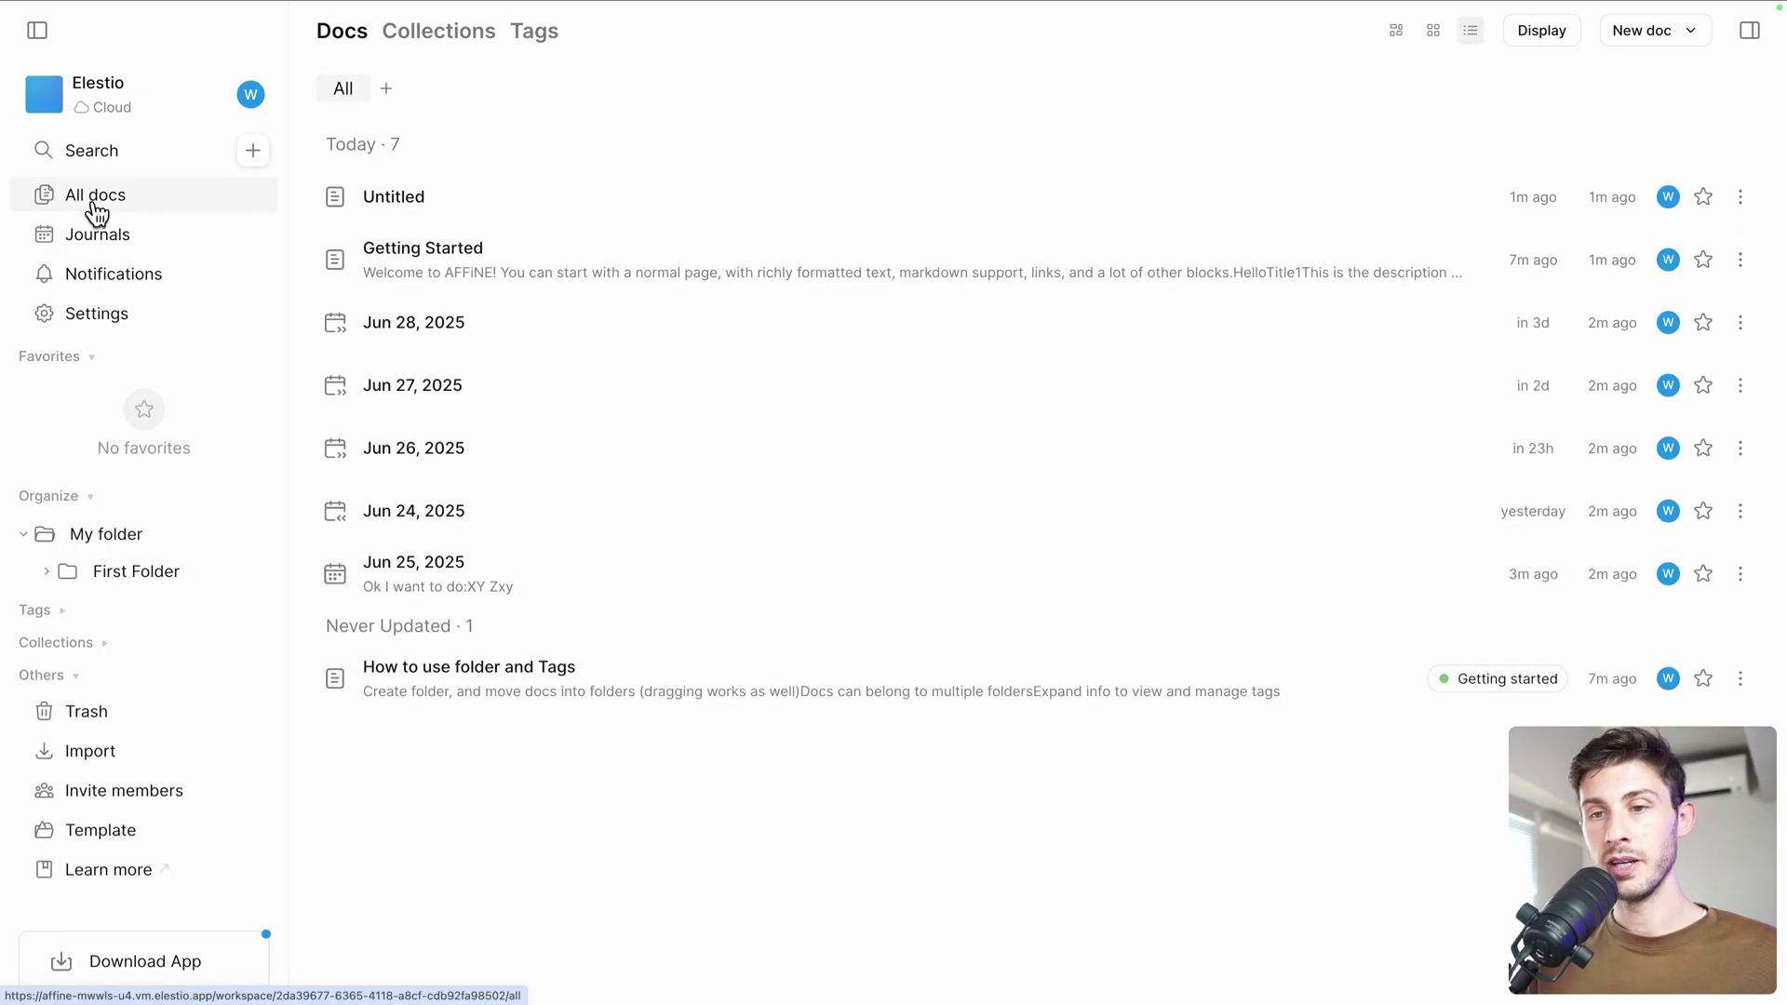
left_click(462, 268)
scroll(550, 586, "down", 6)
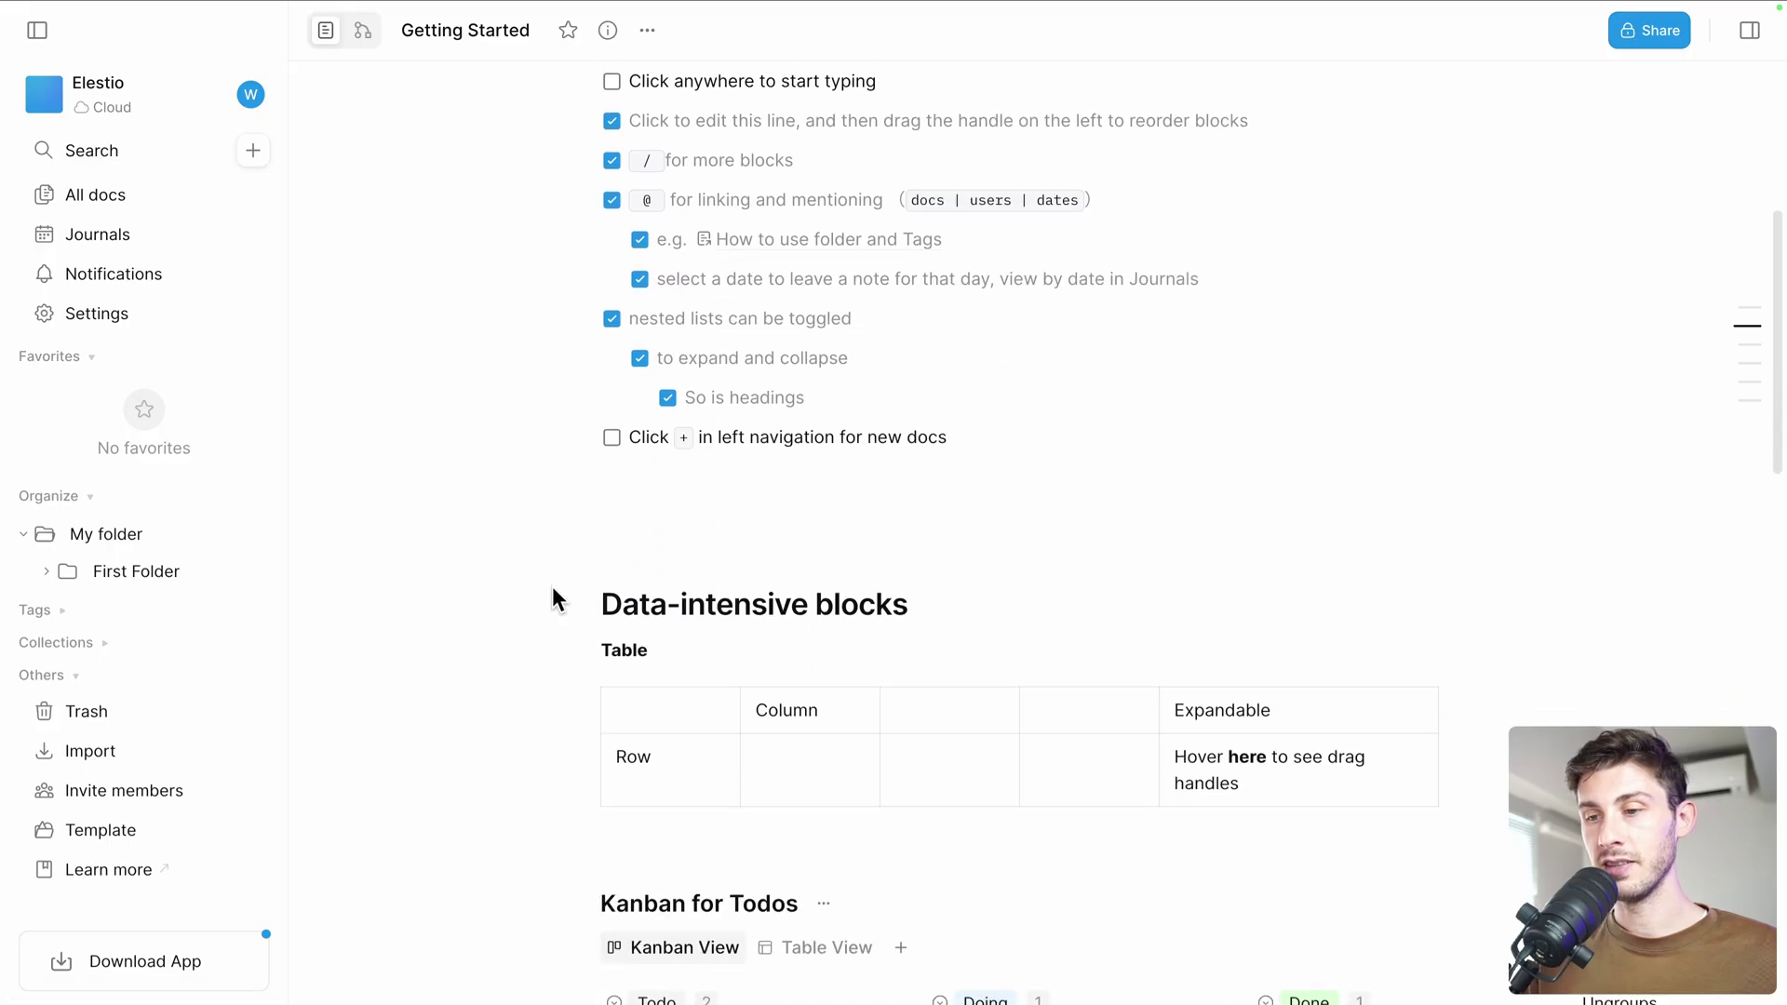
left_click(612, 410)
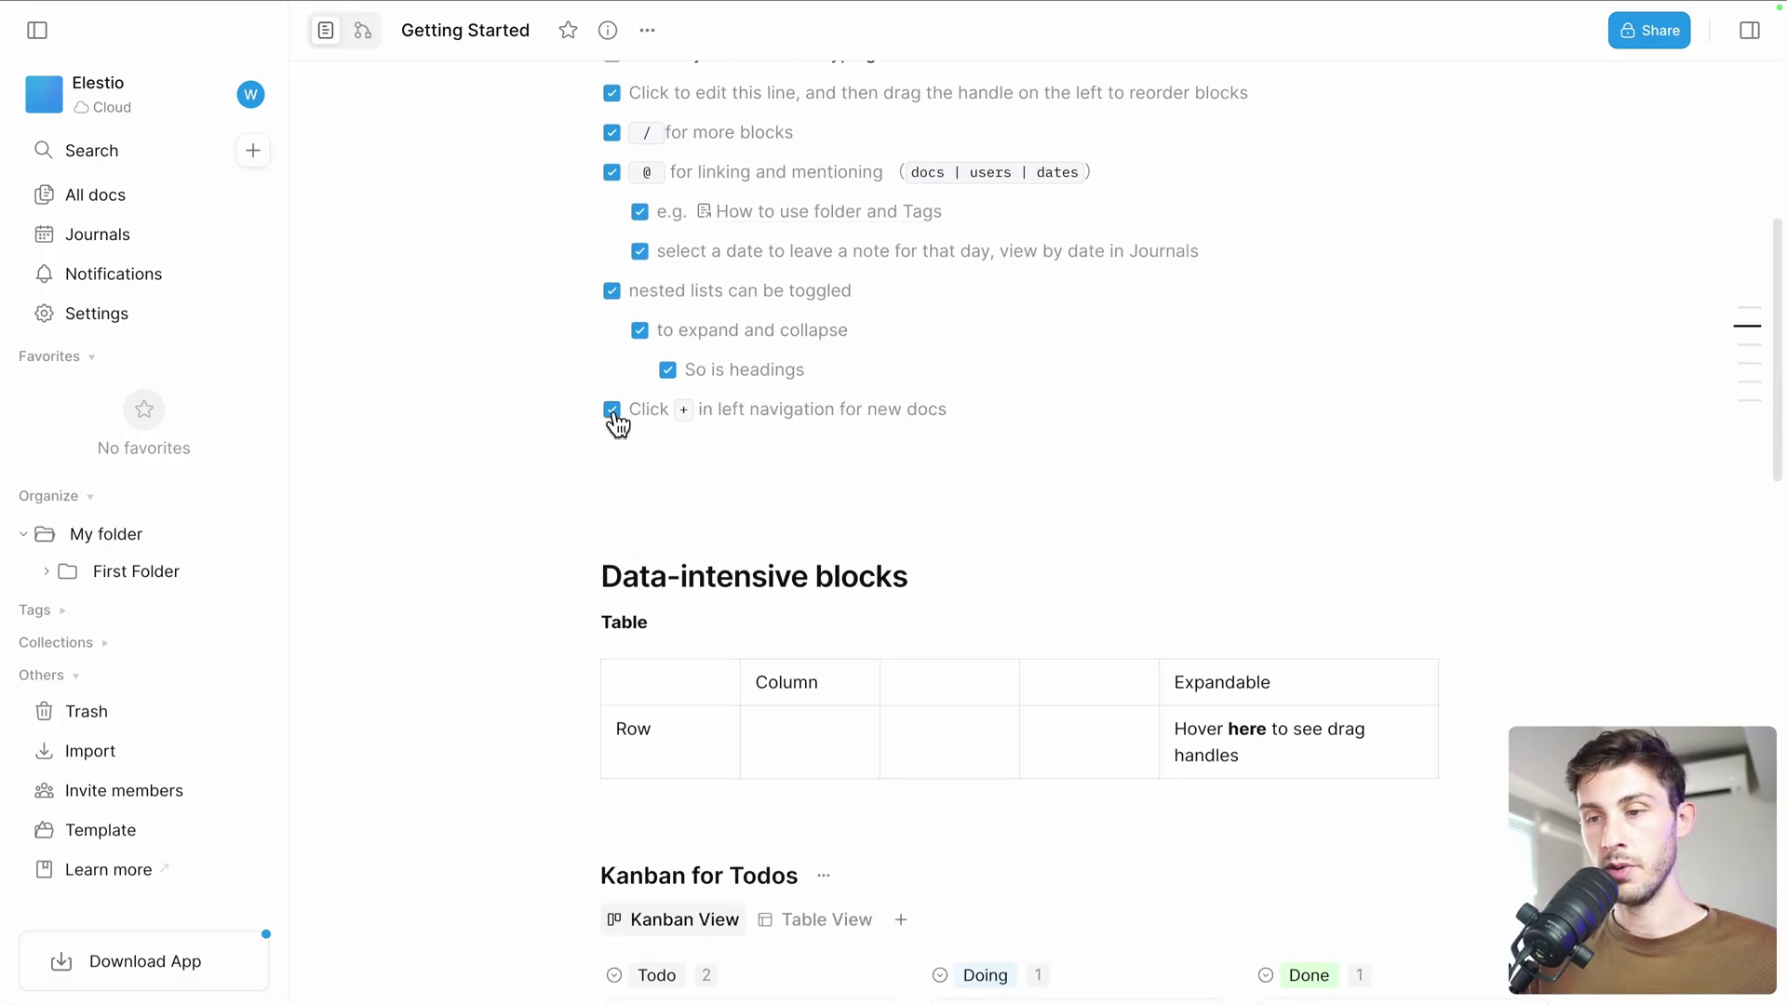
scroll(615, 417, "down", 5)
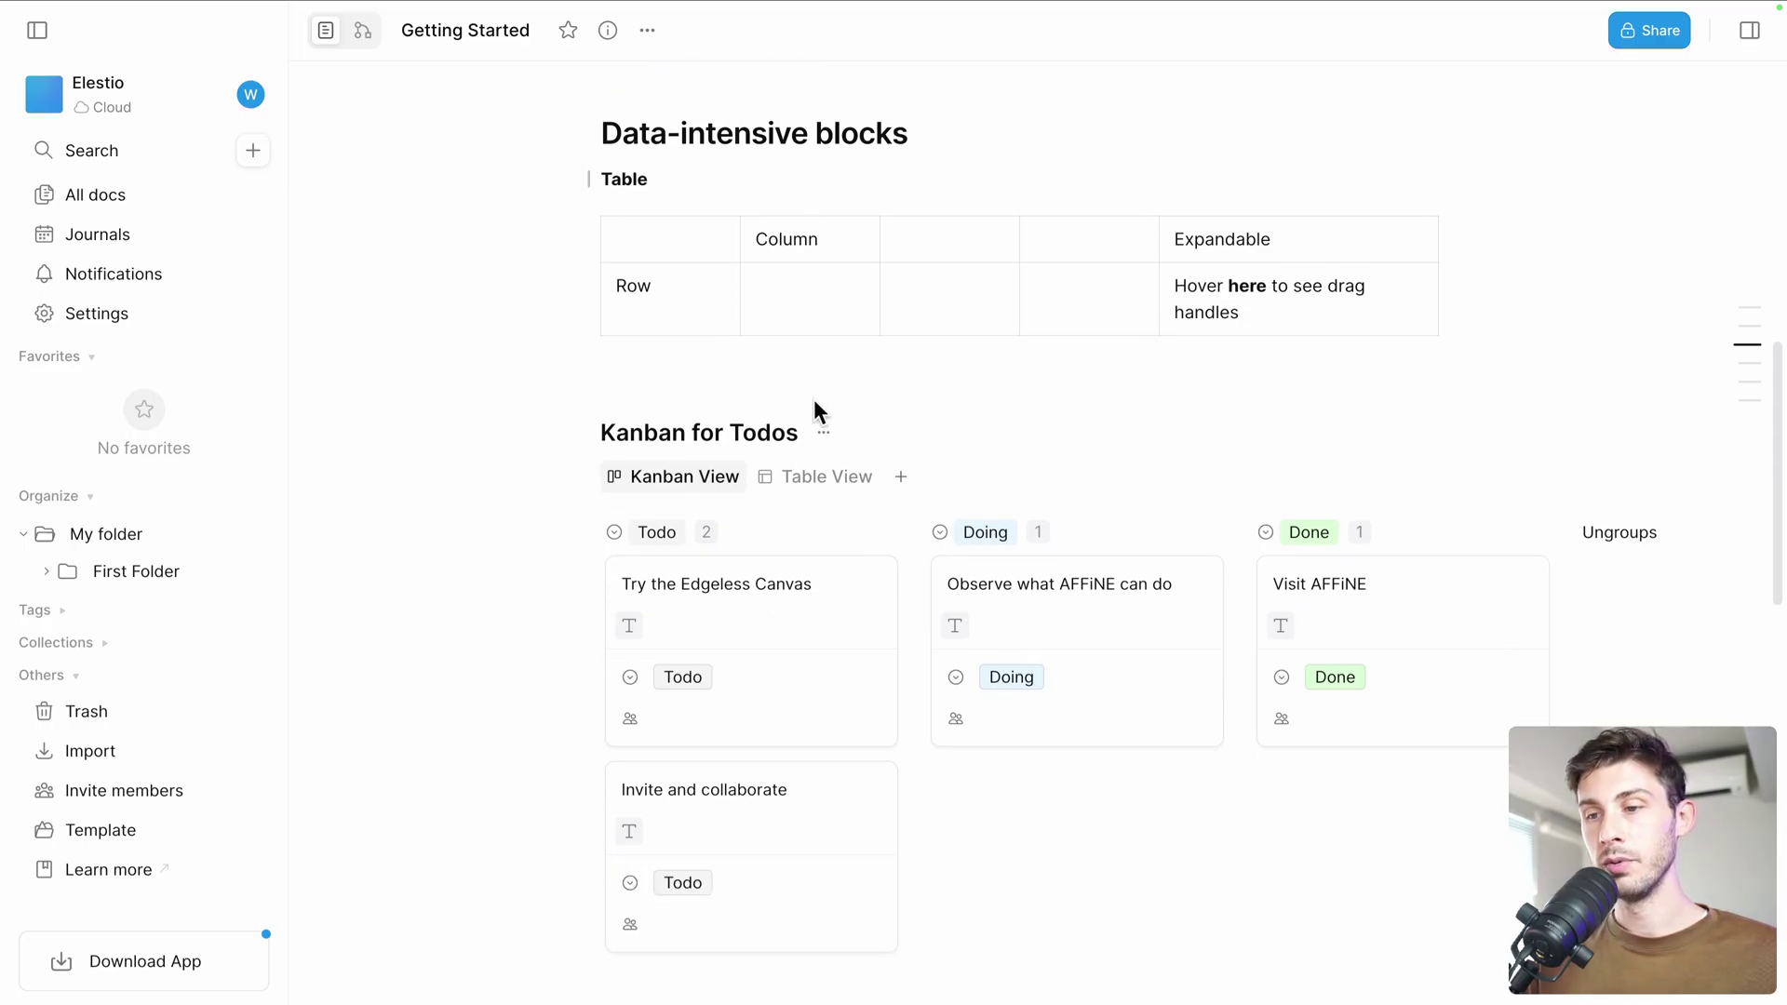
scroll(813, 399, "down", 3)
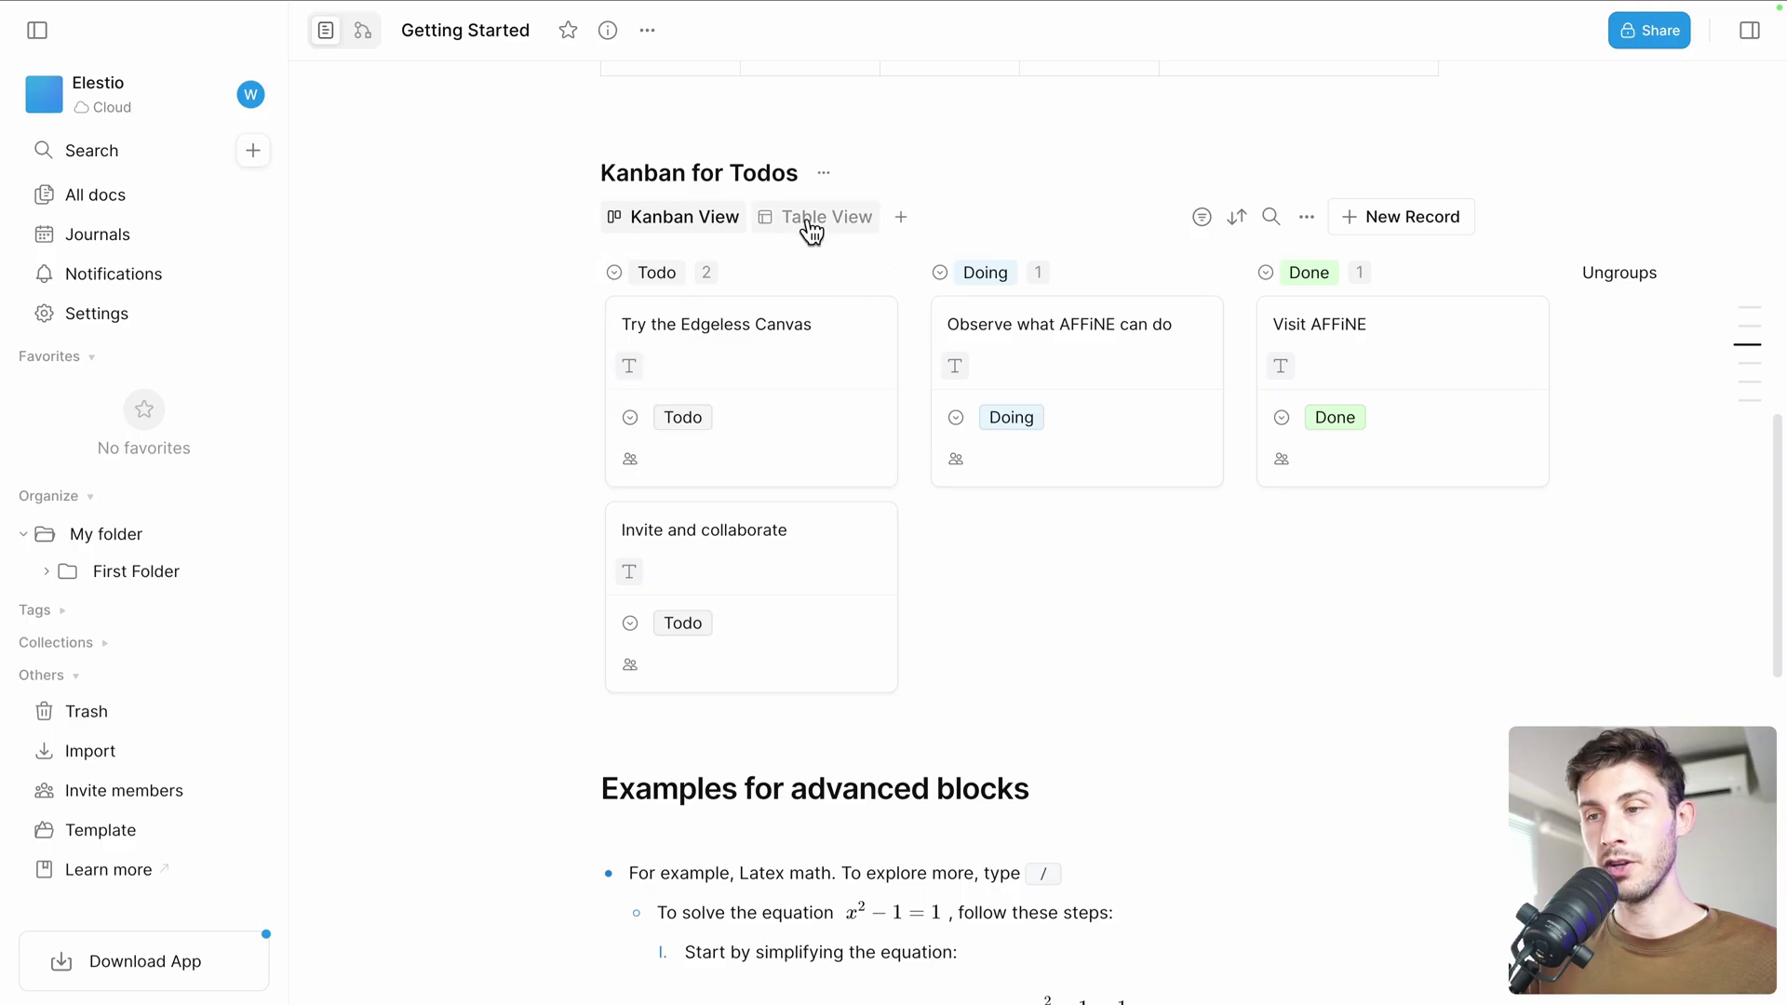
Switch the Todos kanban to Table View and add a new column named Column
left_click(812, 224)
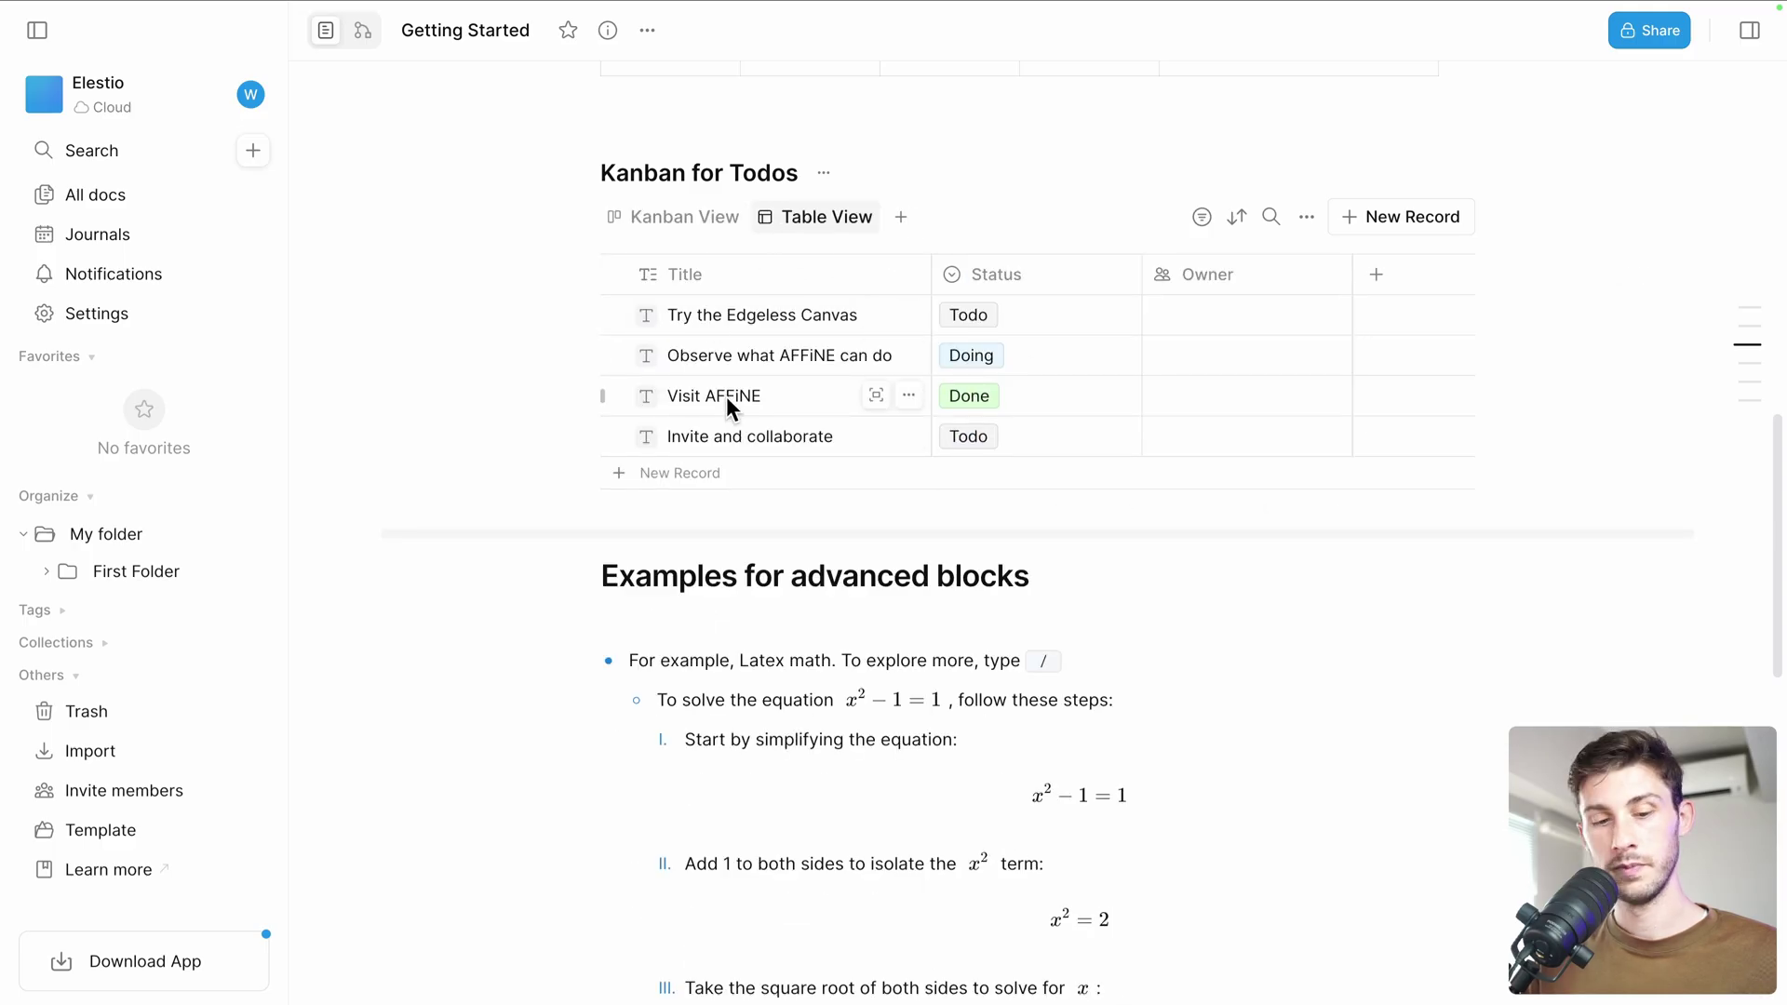
scroll(538, 275, "up", 3)
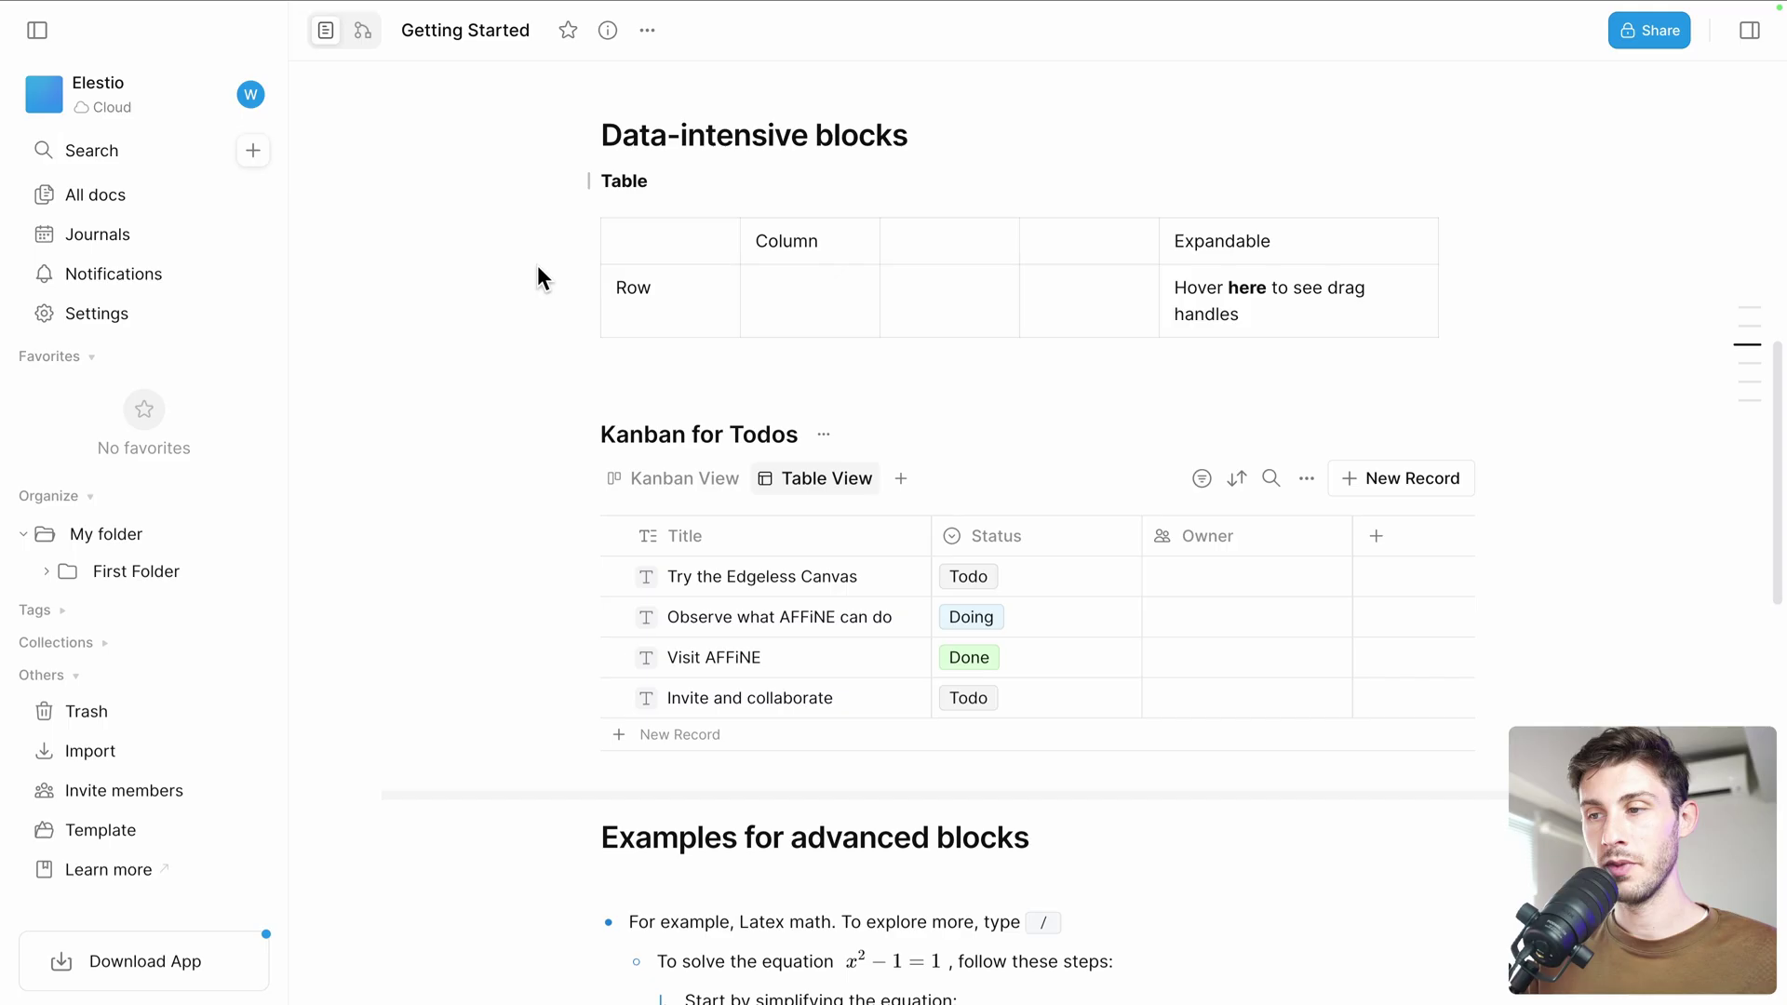
left_click(1374, 538)
scroll(1277, 628, "down", 3)
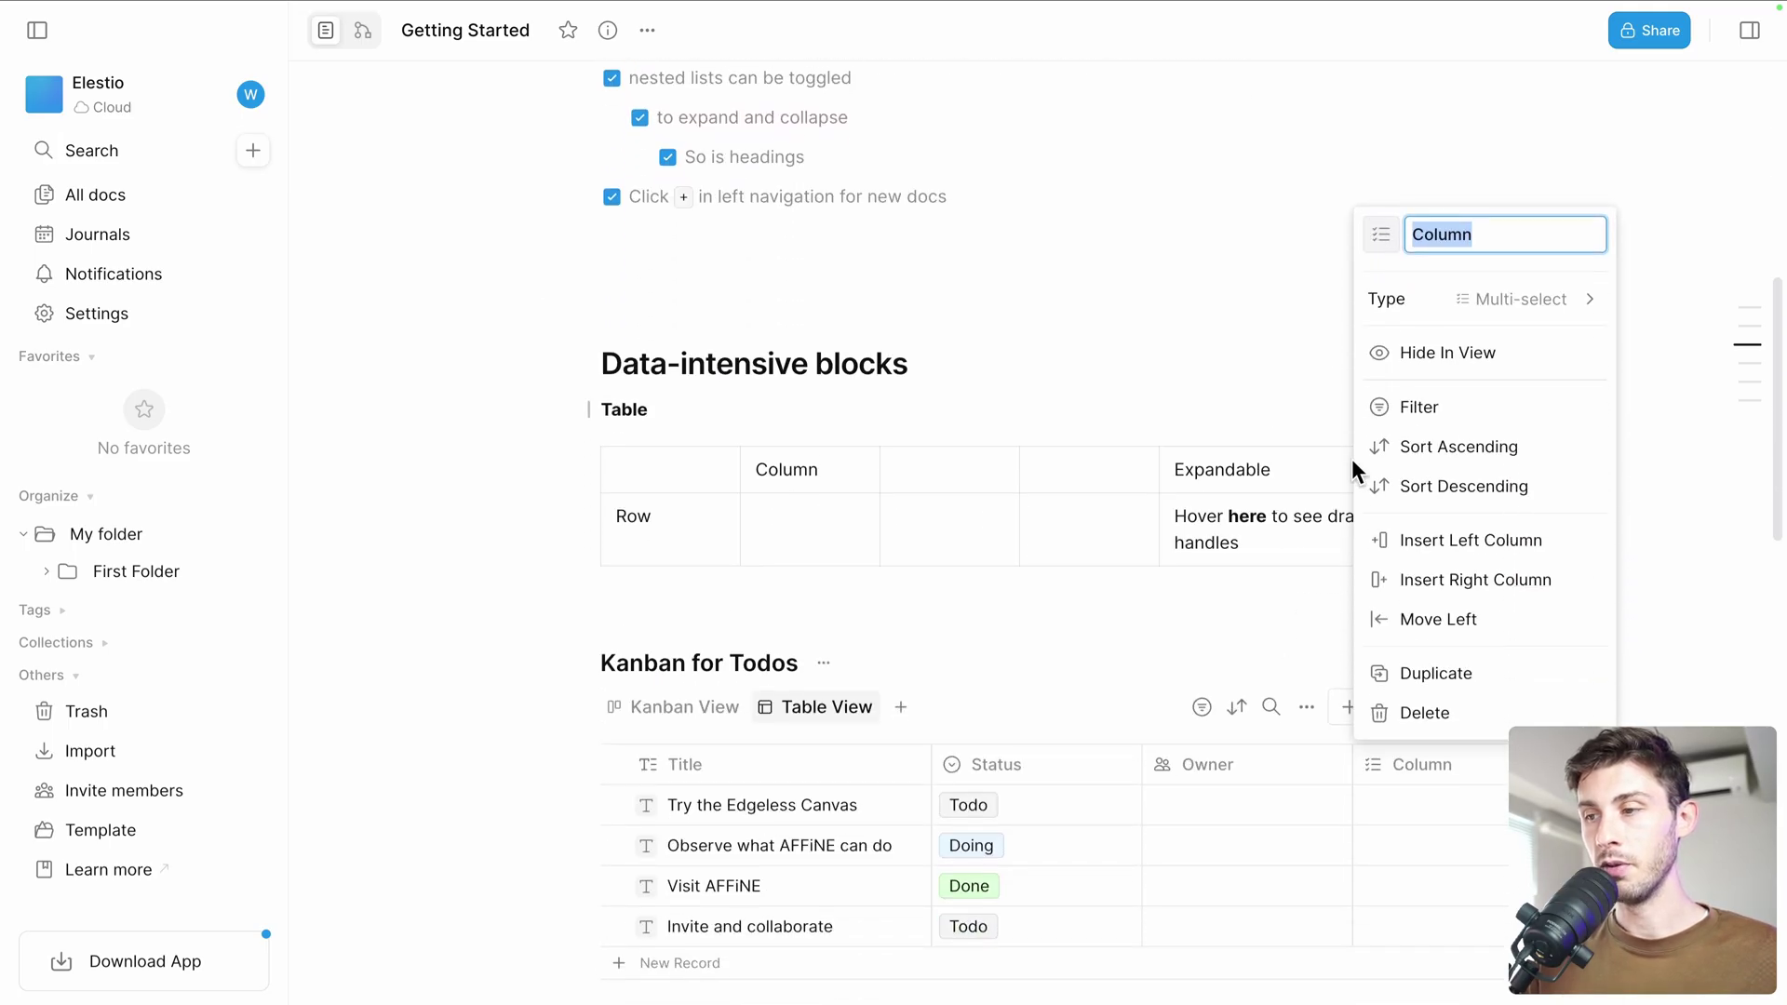
left_click(1198, 611)
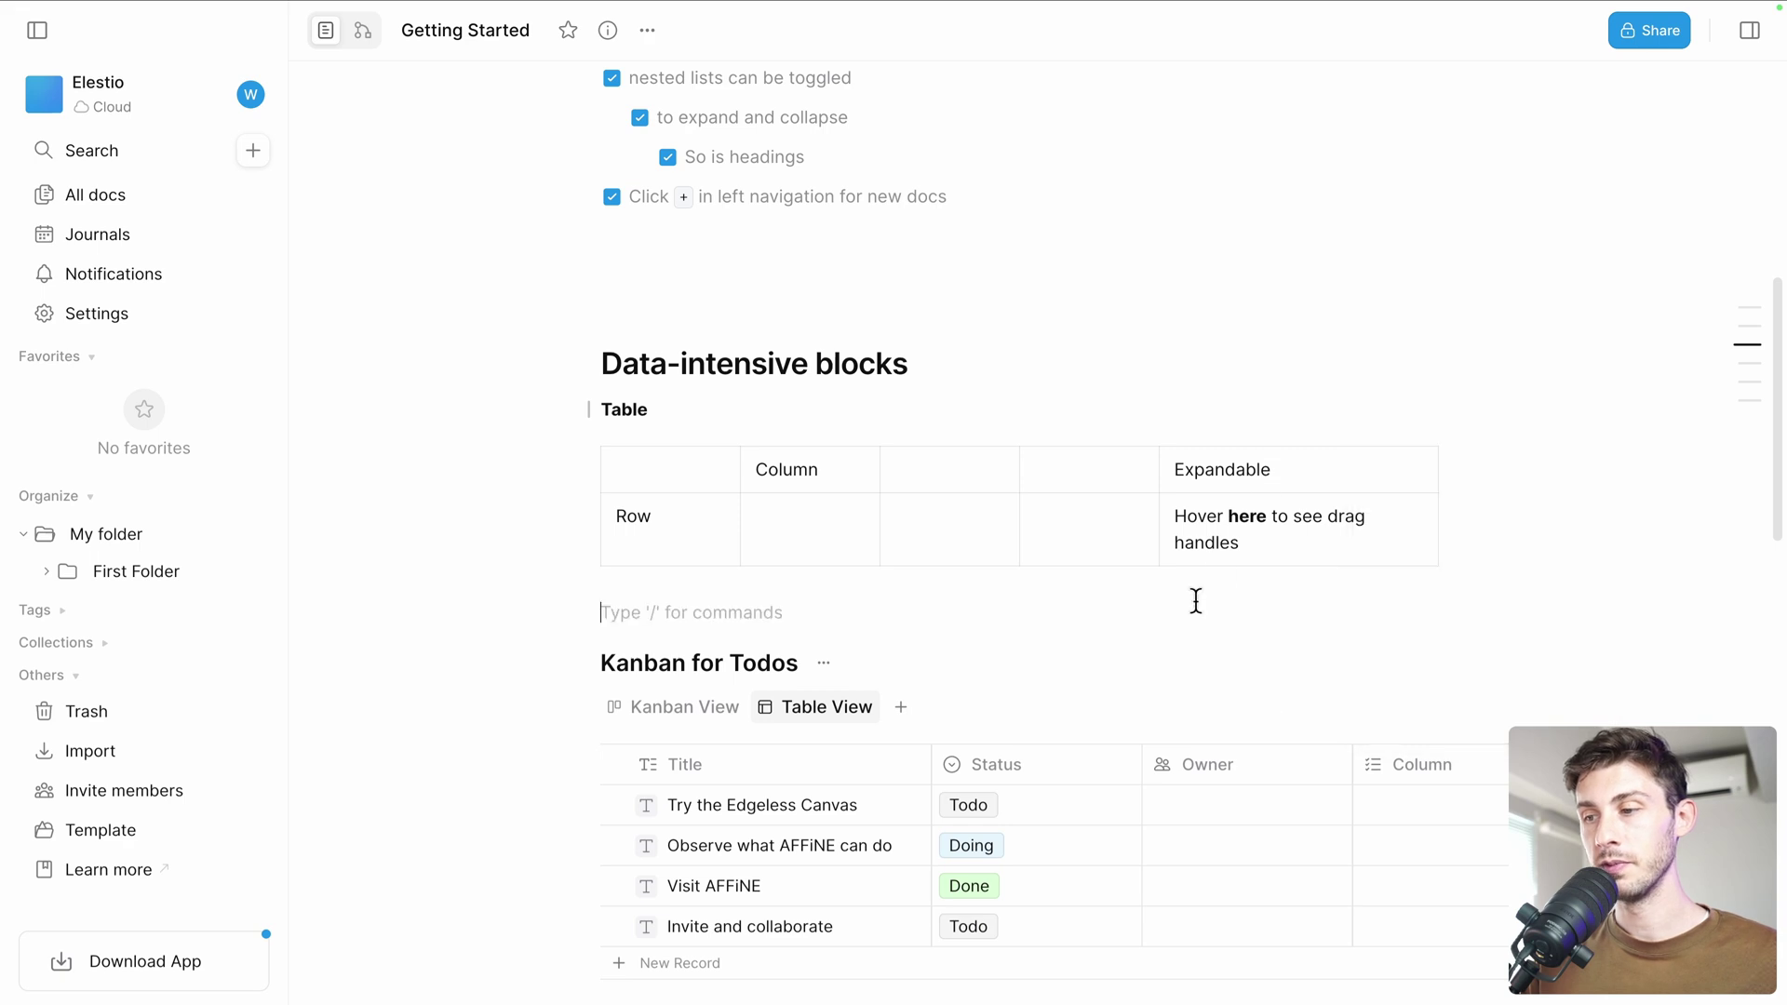
scroll(1195, 603, "down", 8)
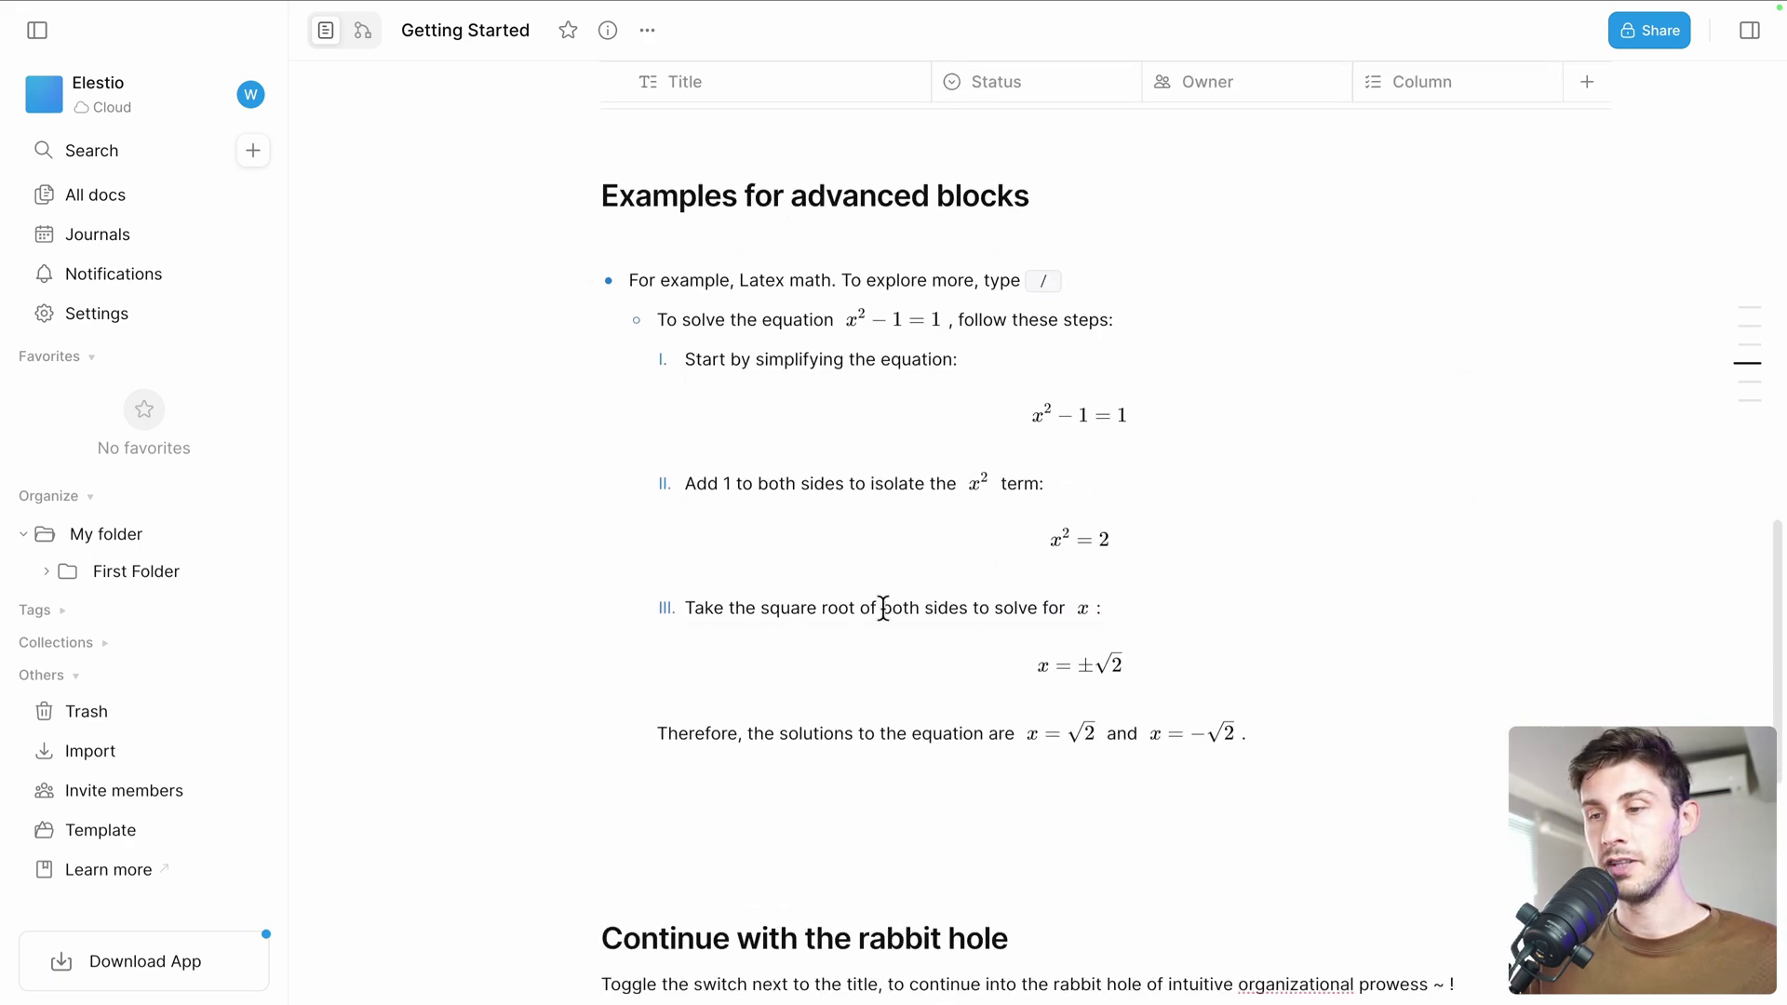
scroll(1014, 689, "down", 2)
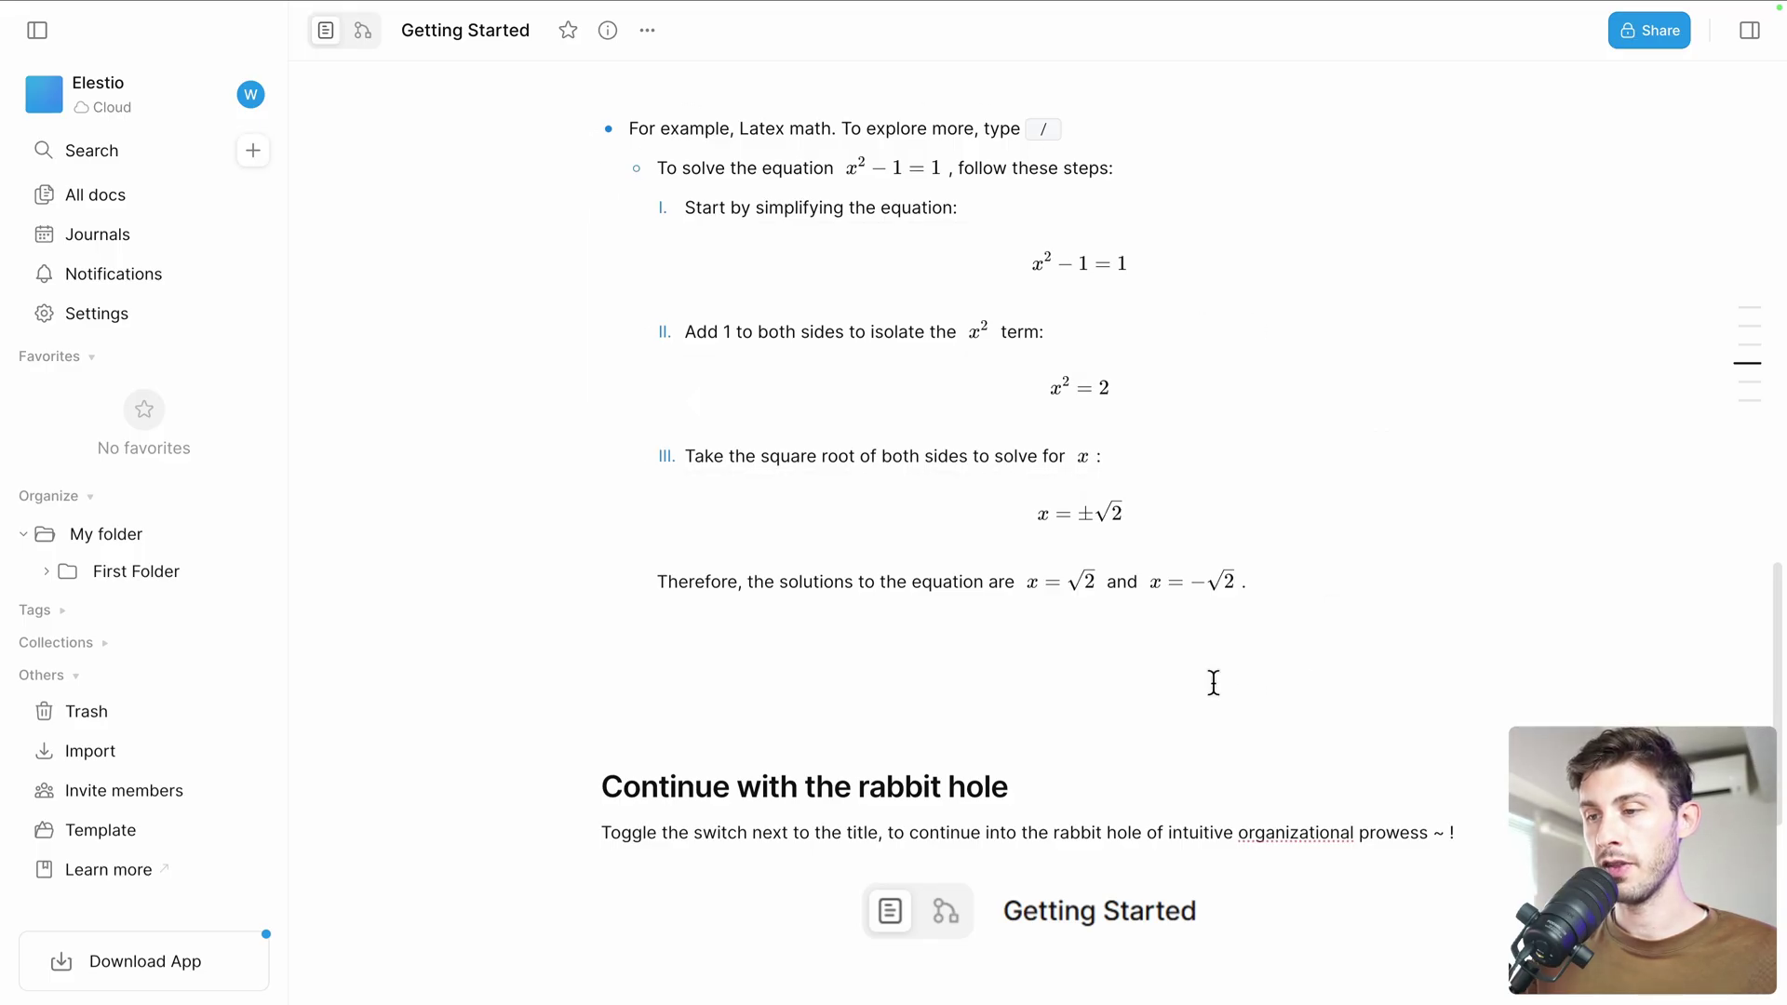
scroll(1109, 645, "down", 2)
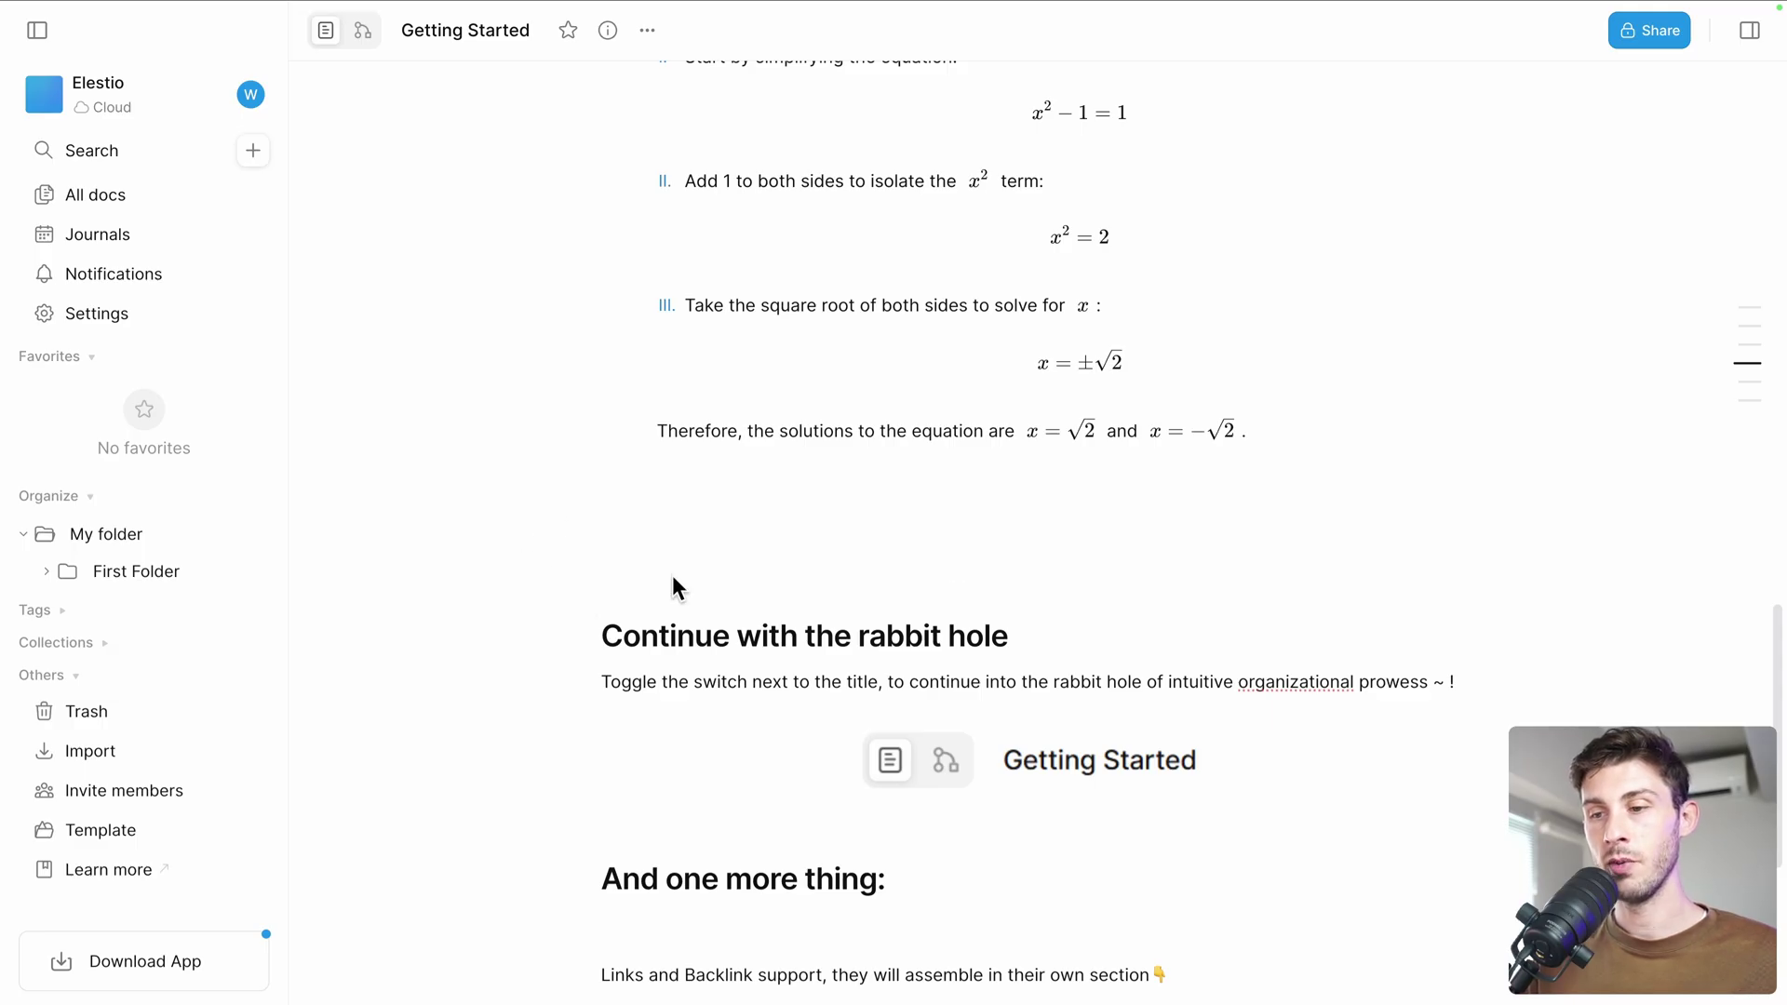
Load yopmail.com in a new private window and open a disposable inbox
key("super+shift+n")
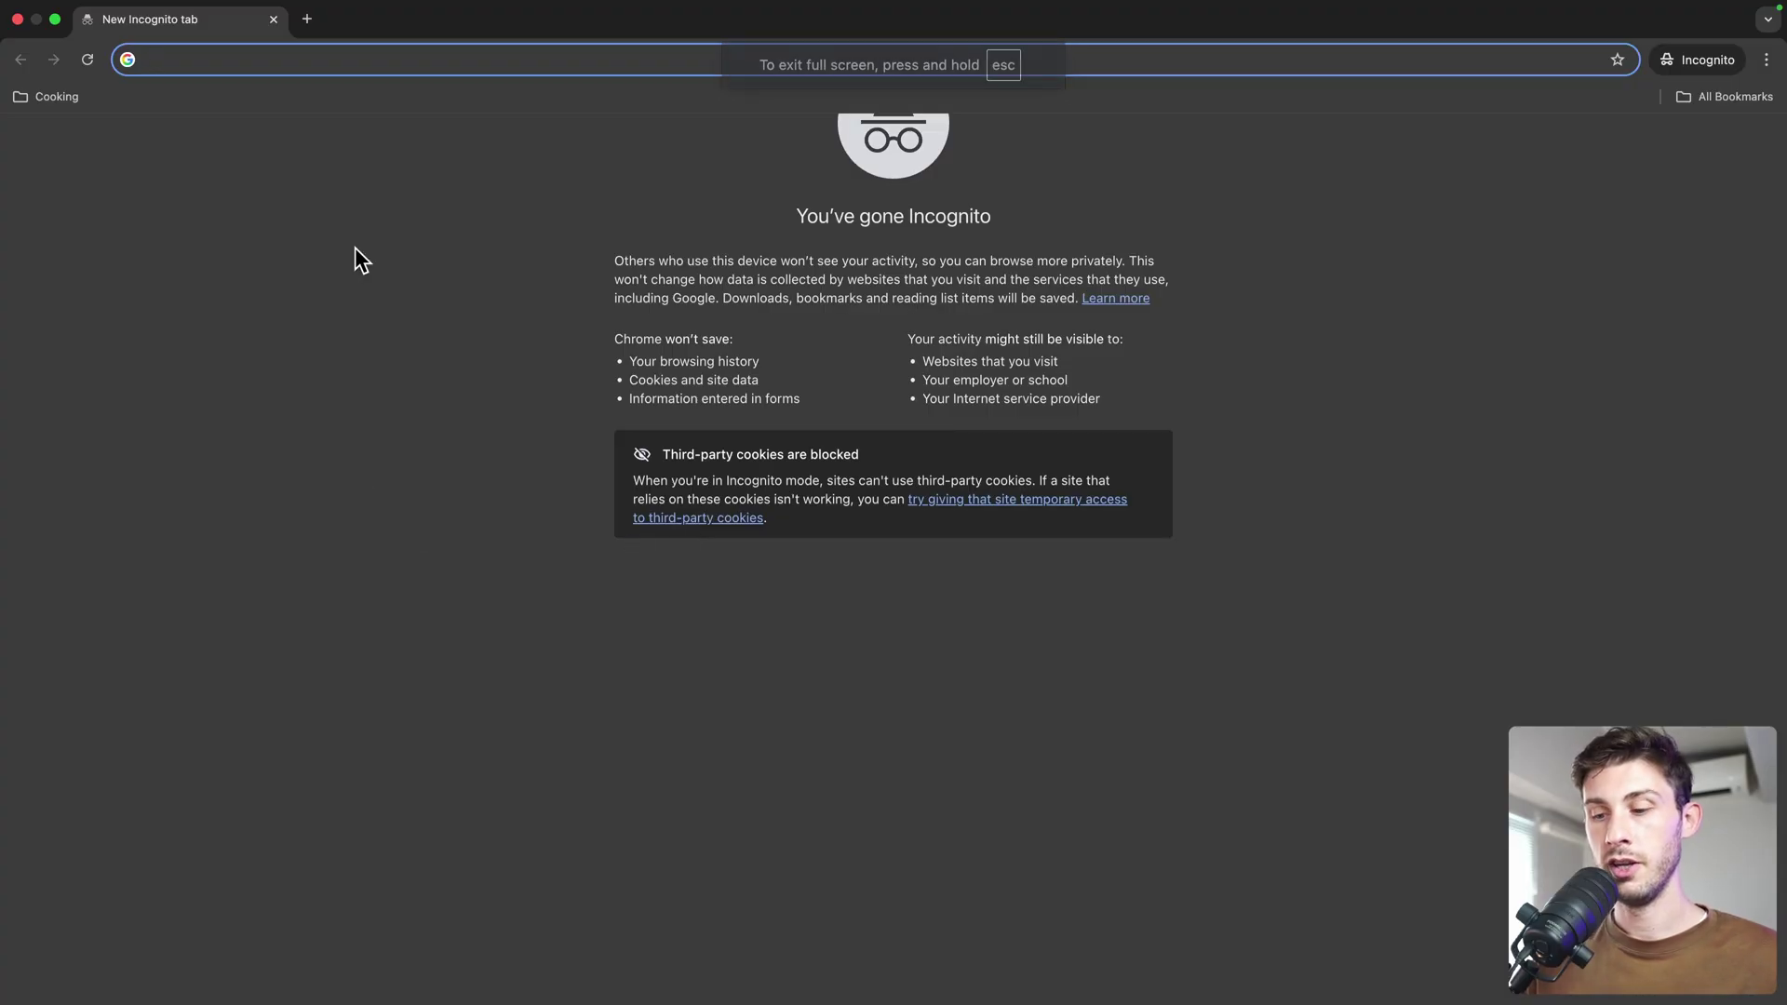
type("yiol")
key("BackSpace")
key("BackSpace")
key("BackSpace")
key("BackSpace")
type("yopm")
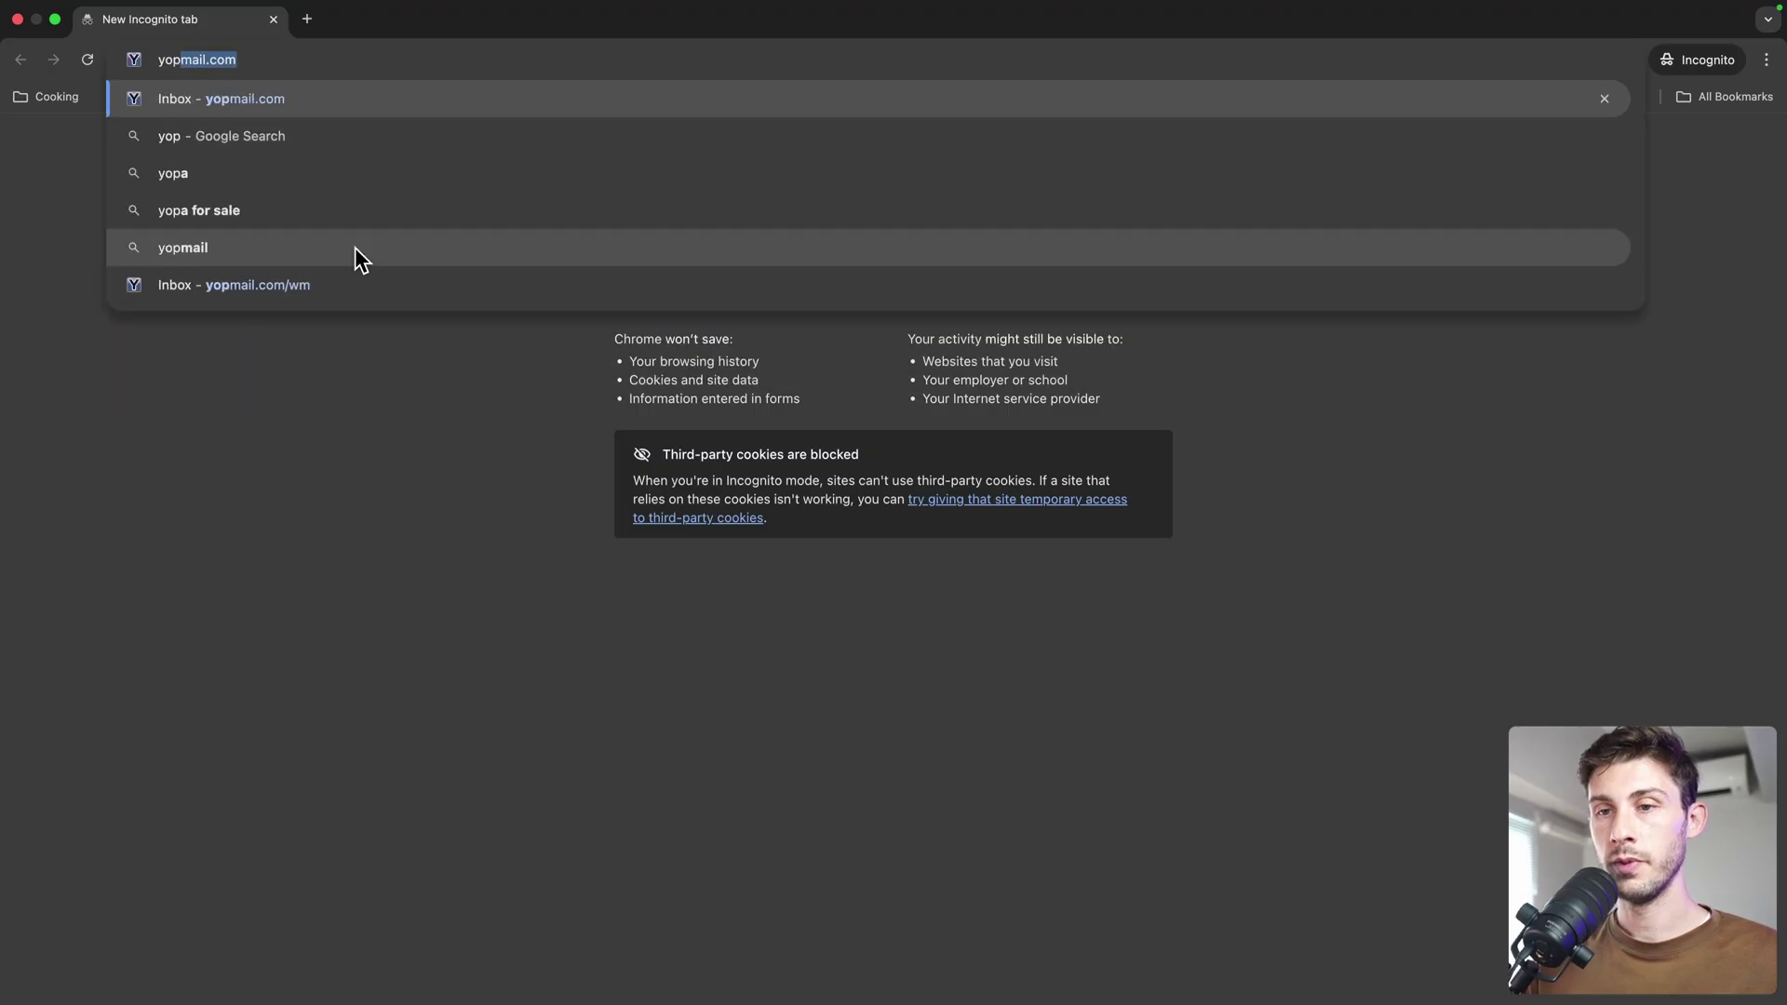
key("Return")
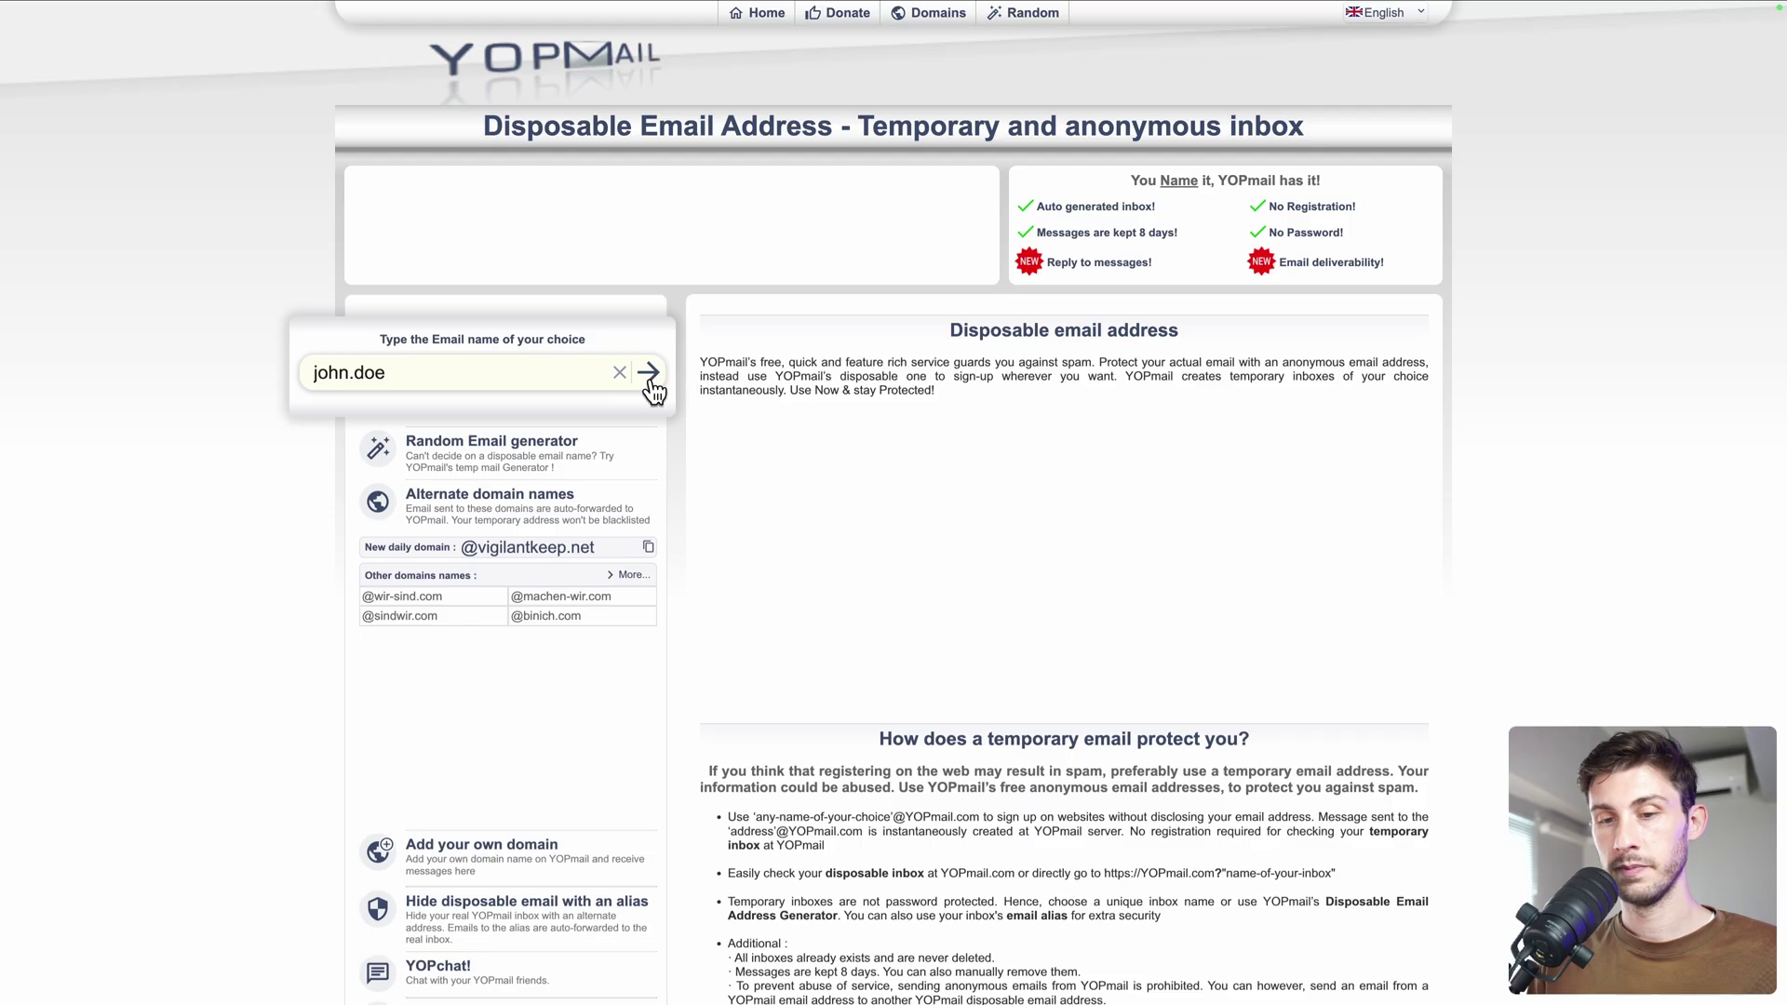
left_click(649, 374)
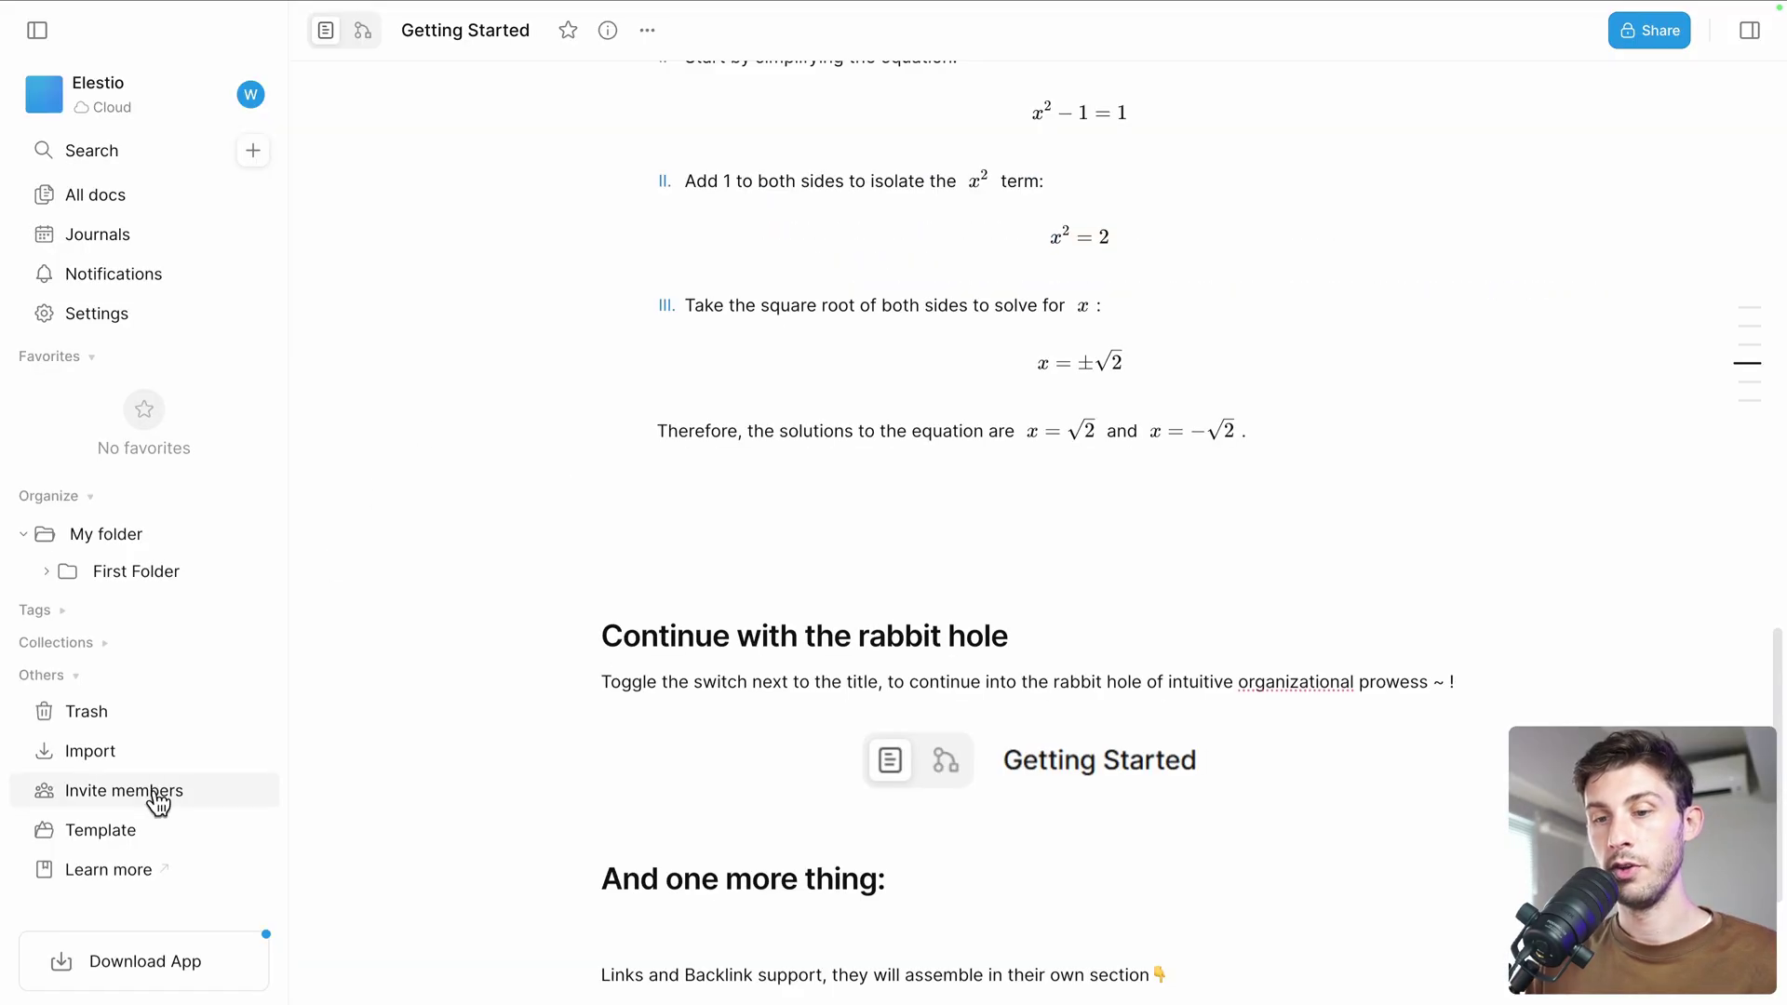
Generate a 7-day invite link from the workspace member settings and copy it
left_click(155, 789)
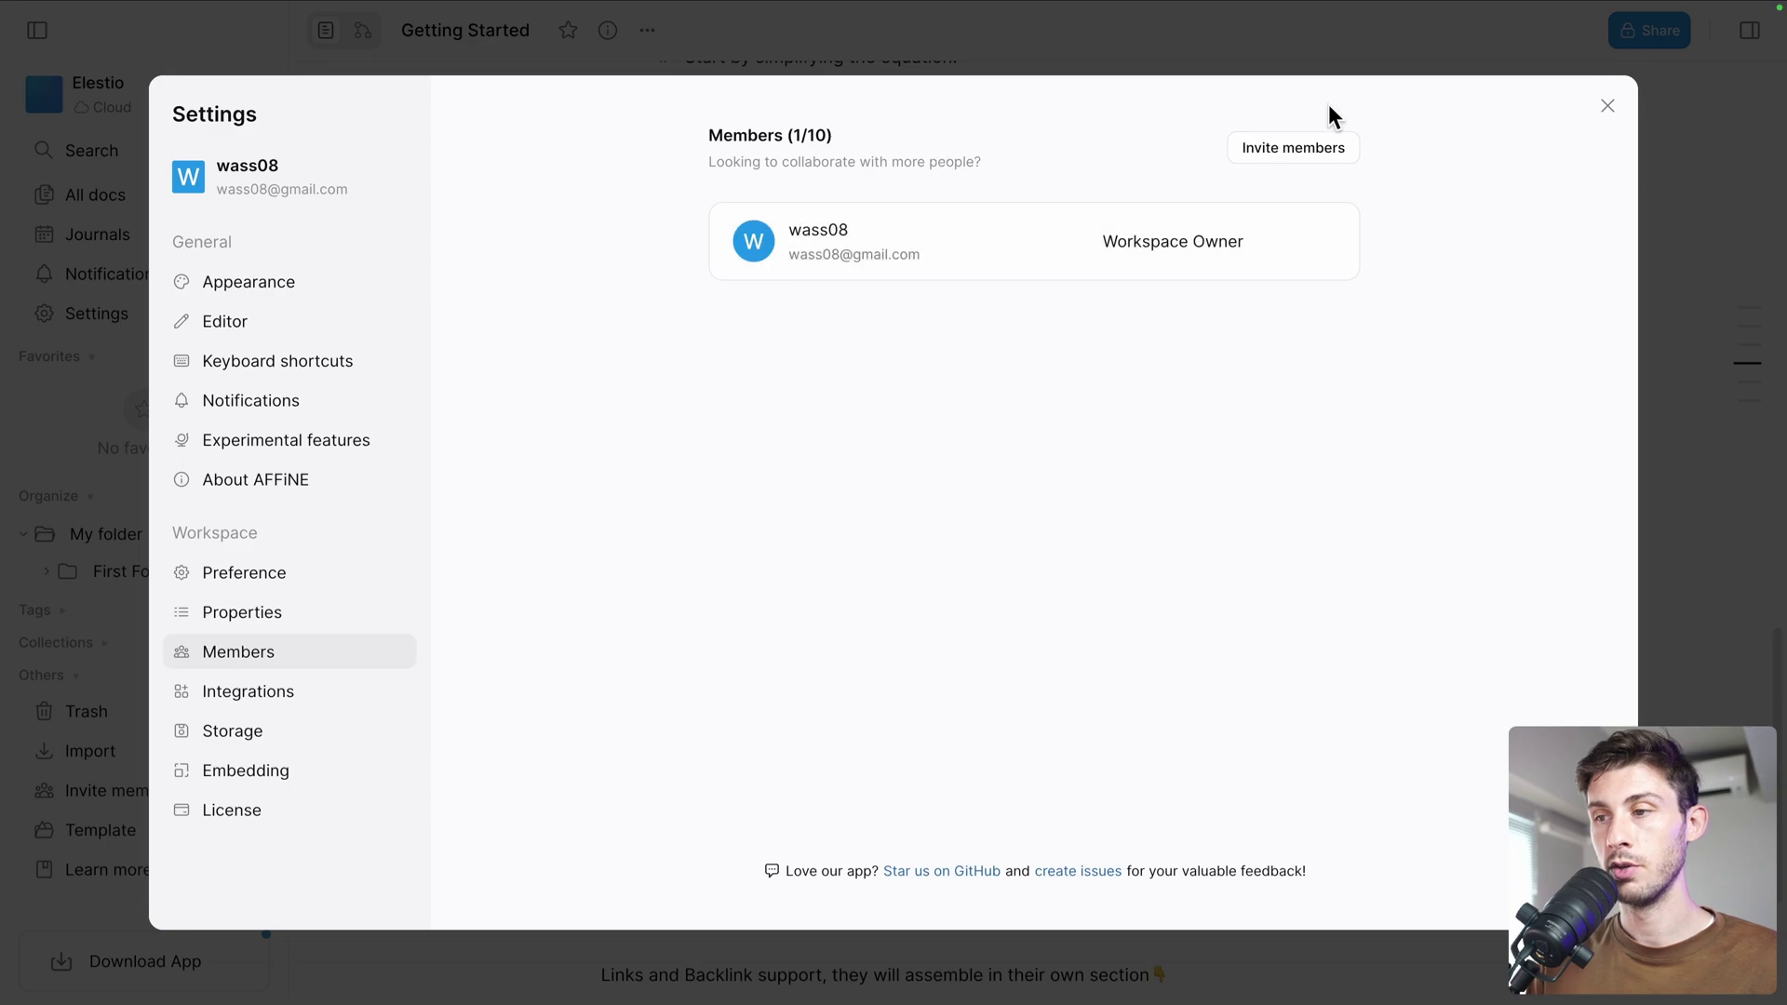
left_click(1294, 152)
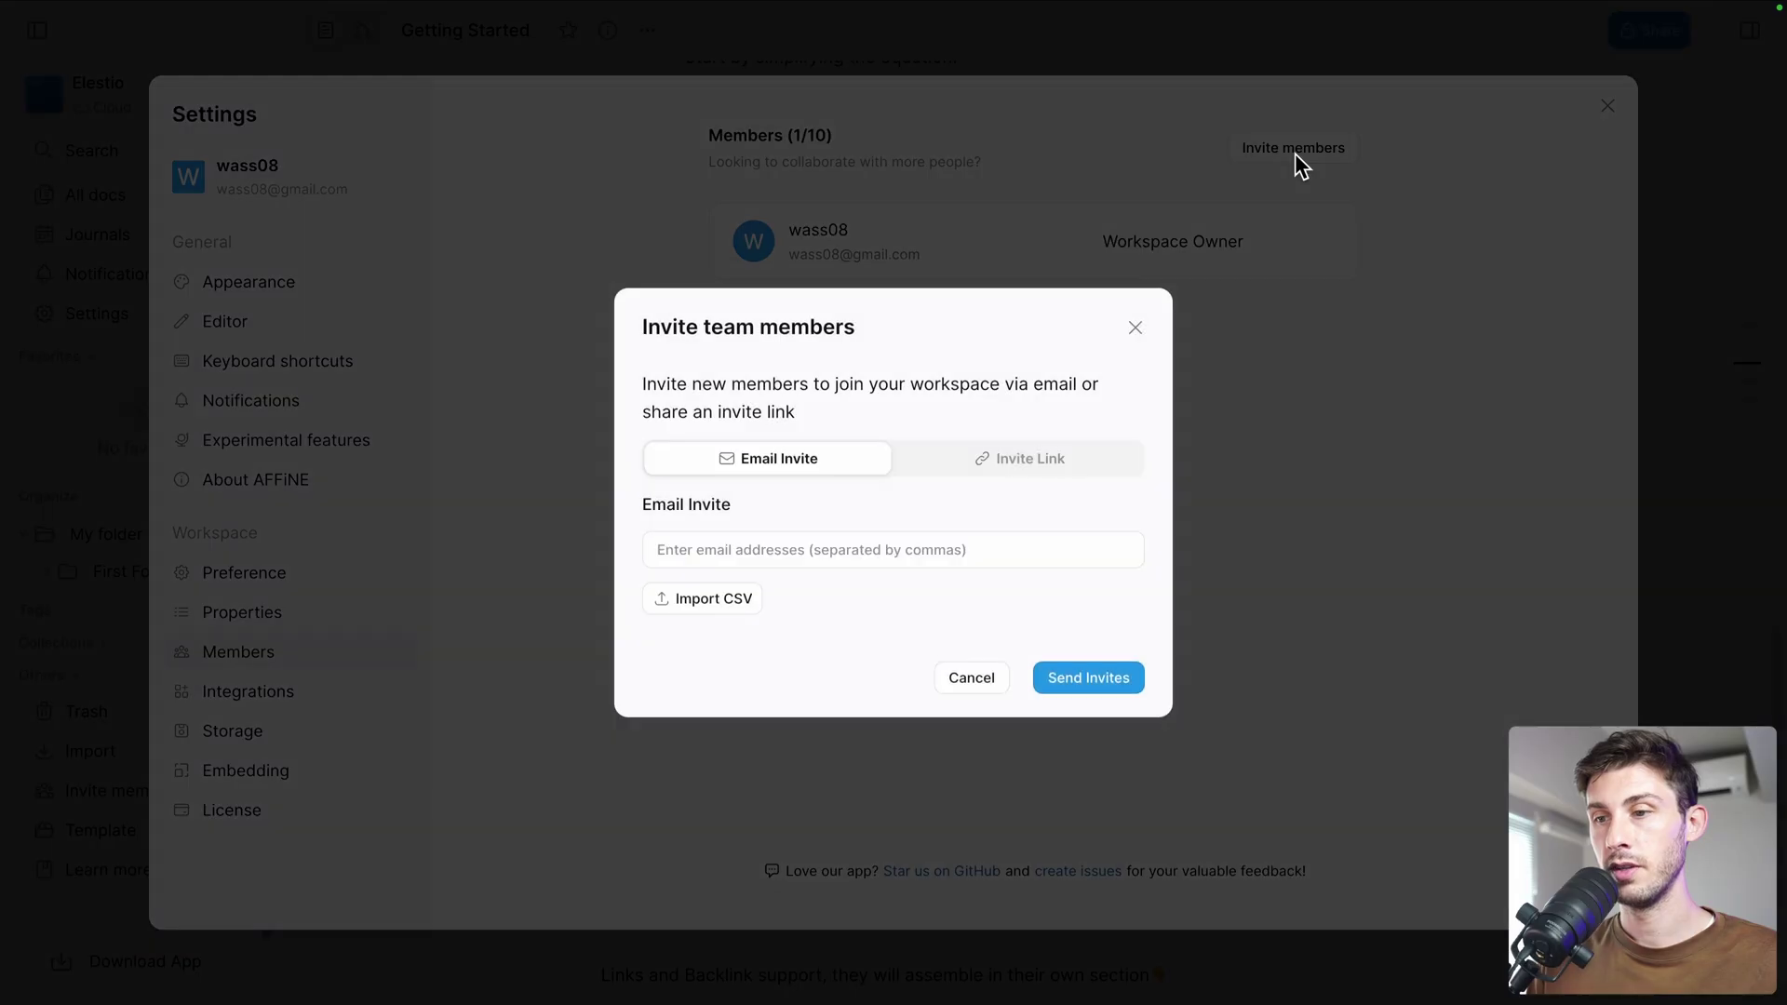
left_click(1005, 455)
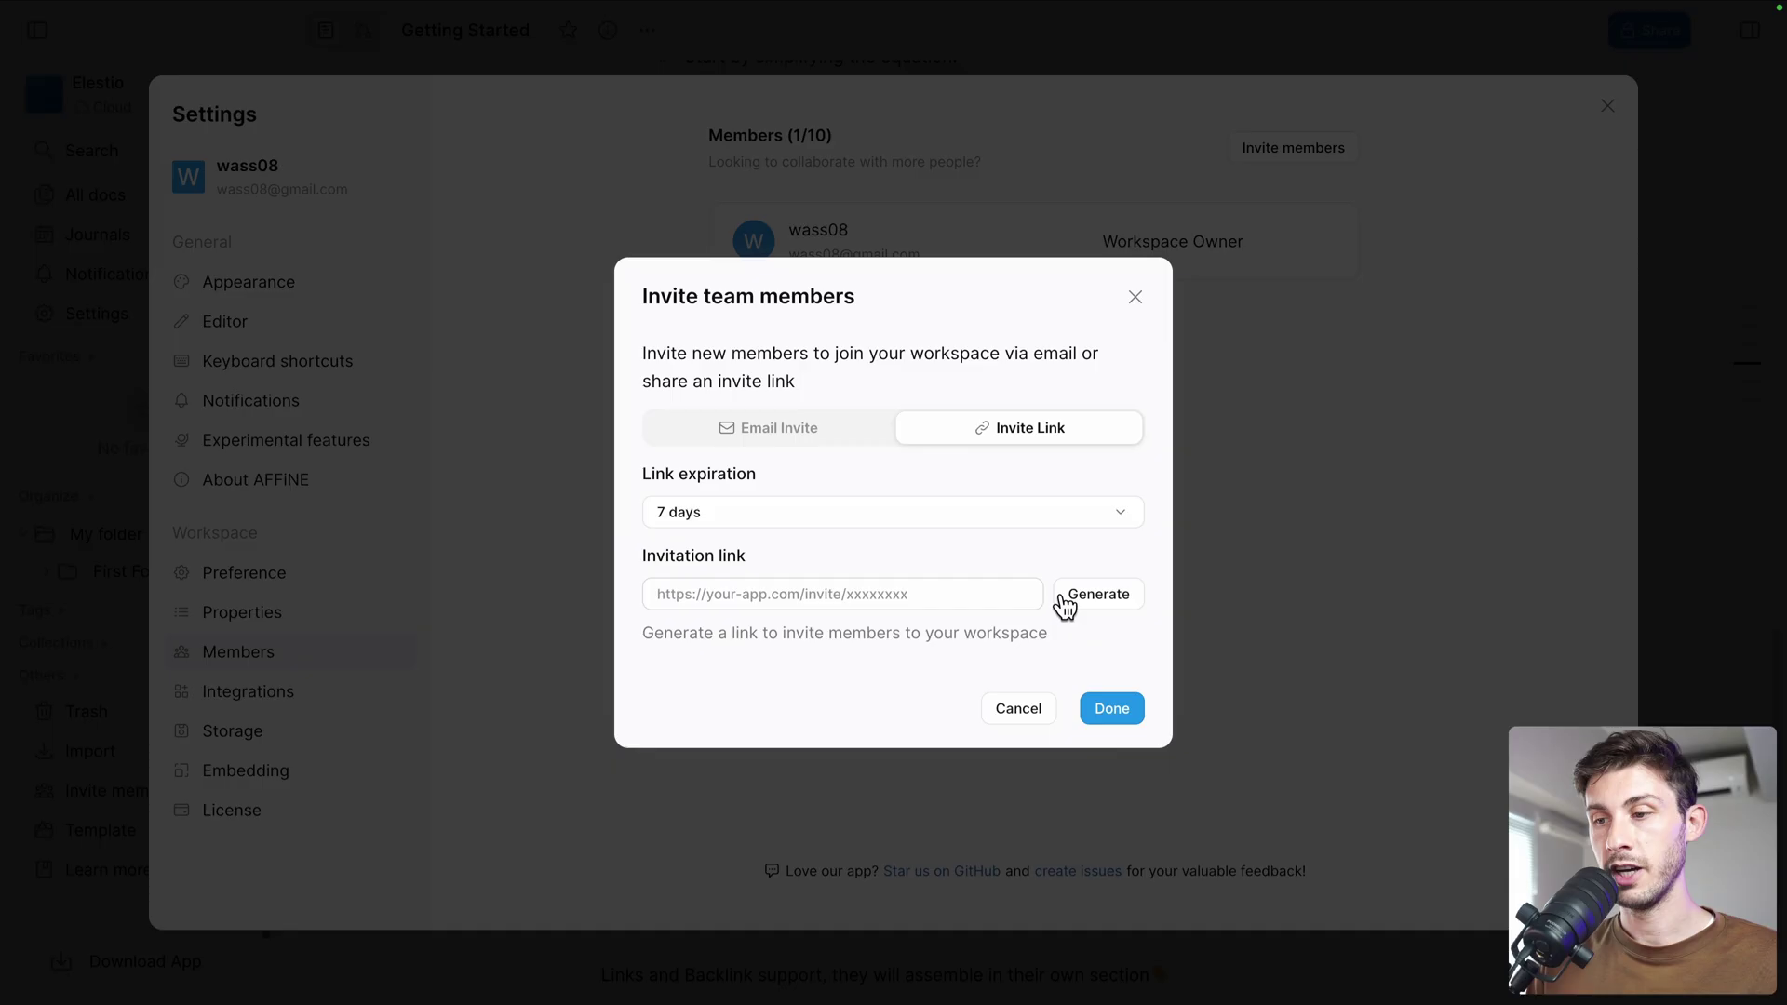
left_click(1090, 597)
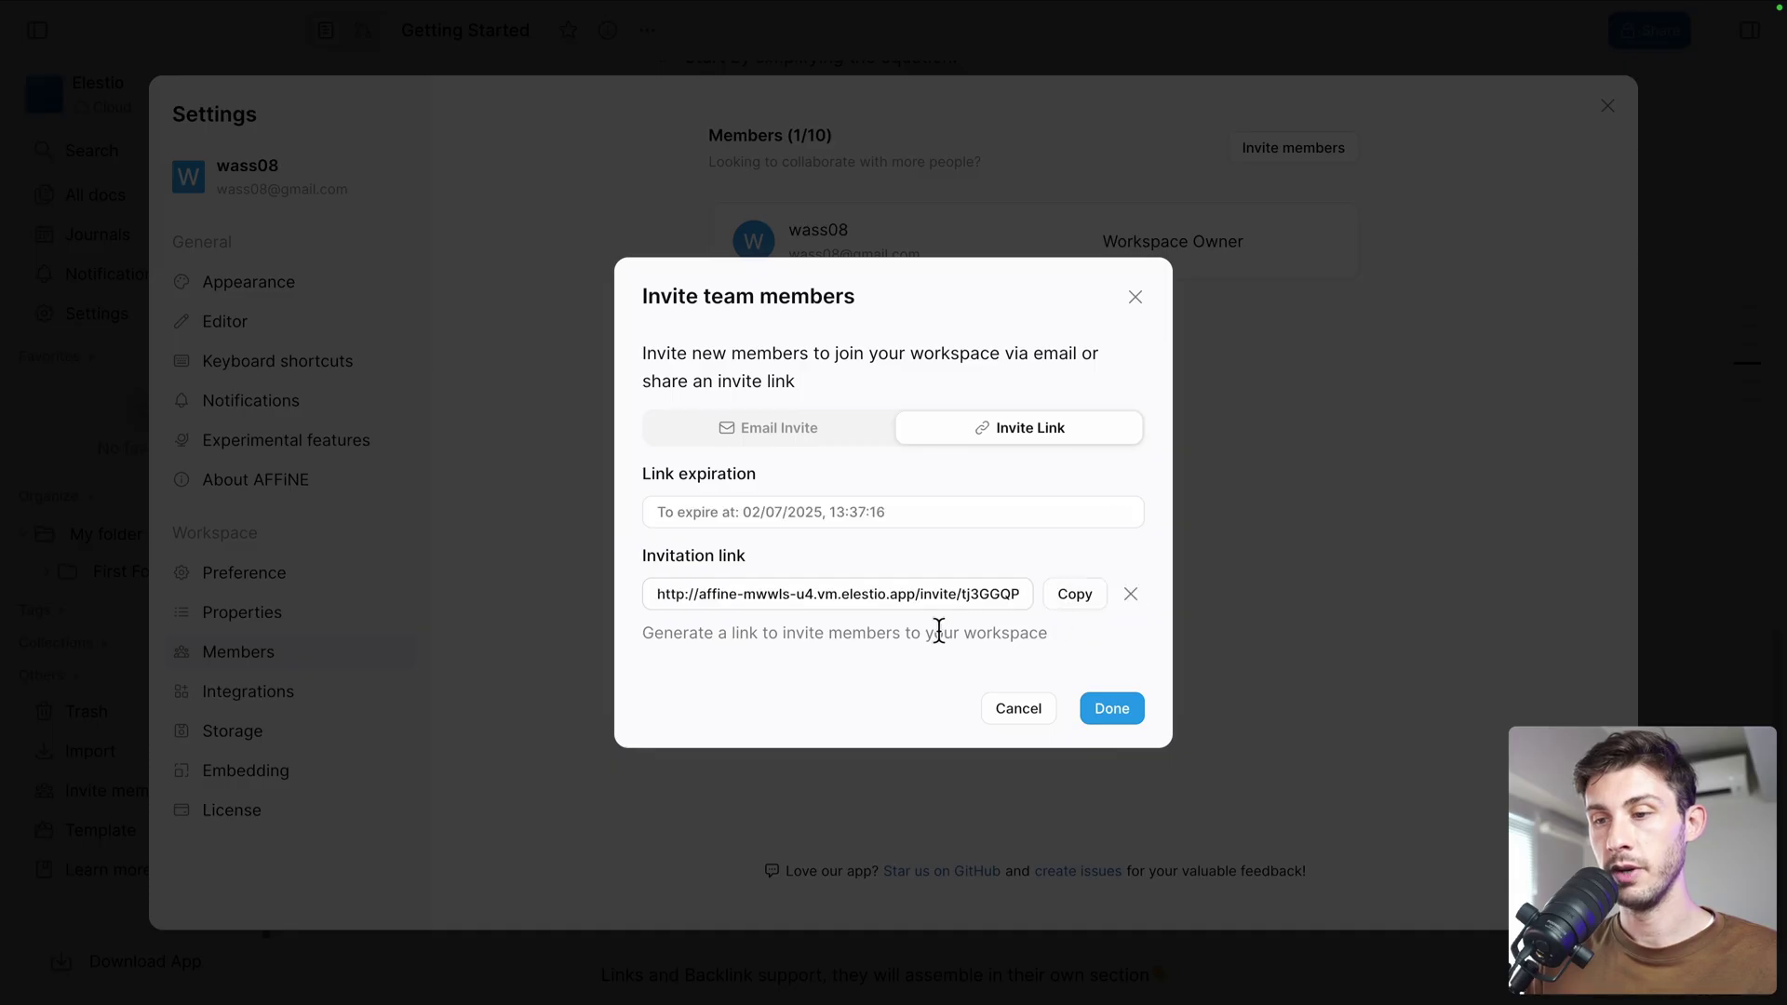
left_click(1054, 598)
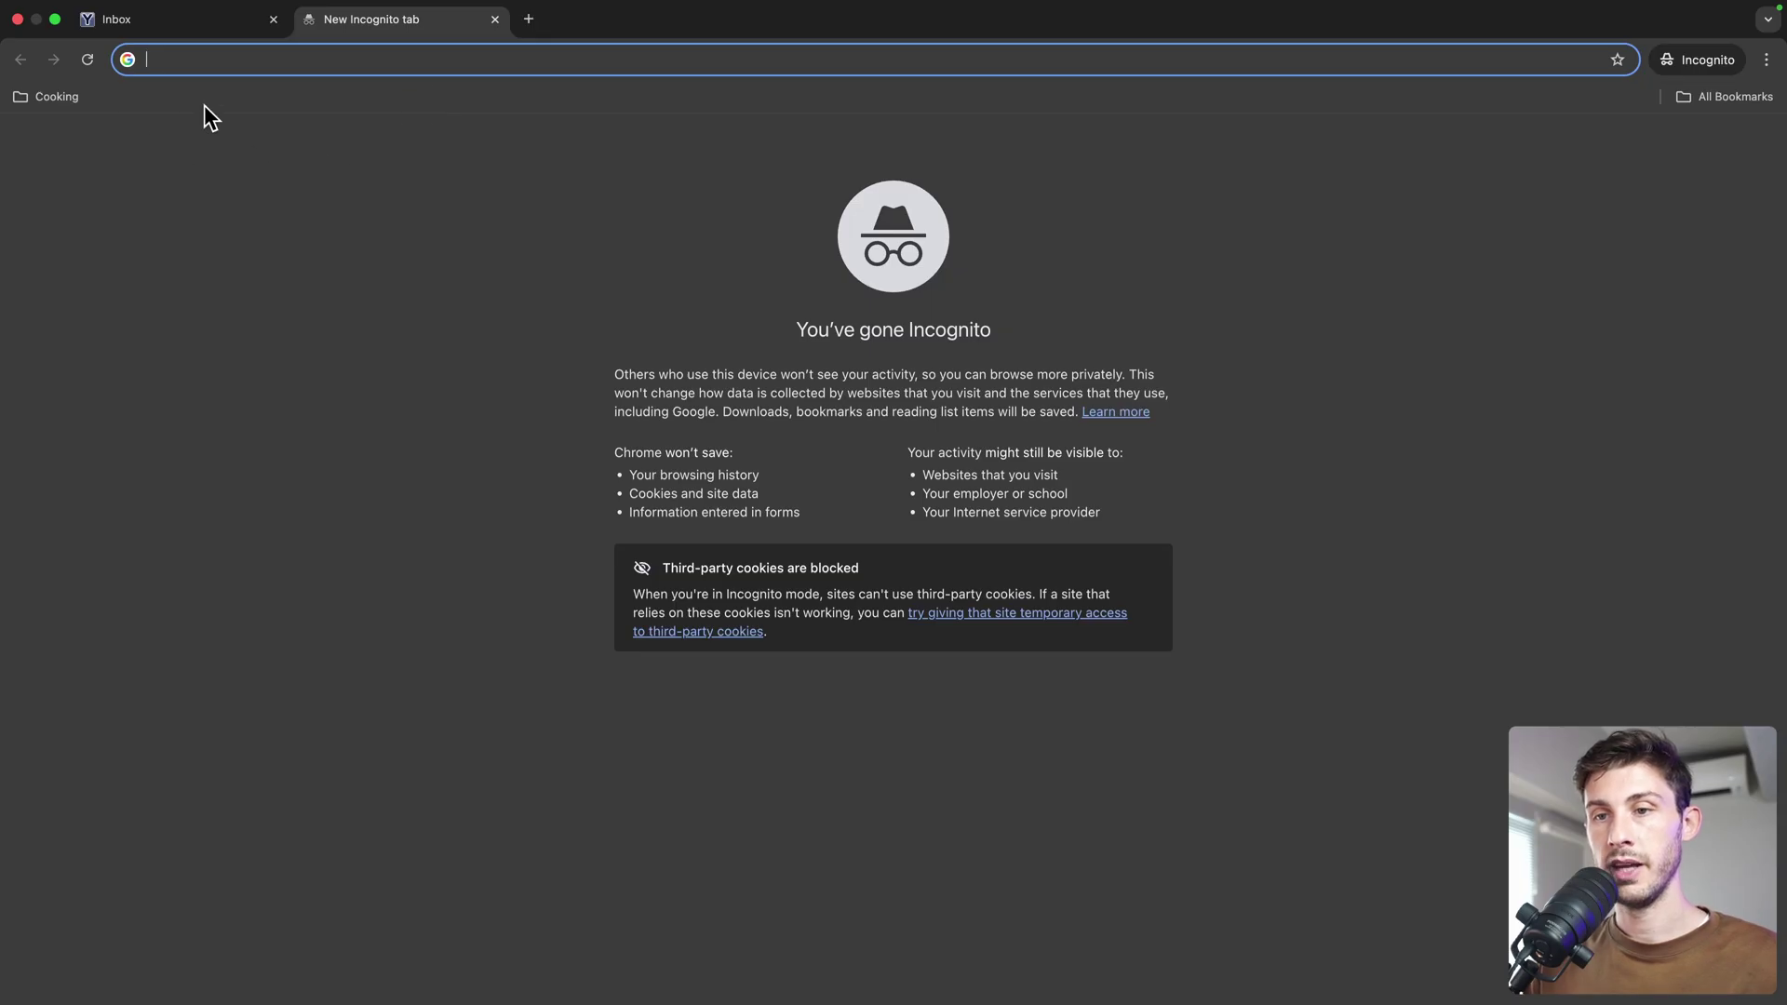
Open the pasted invite link, enter the invitee's e-mail, and request a sign-in code
key("super+v")
key("Return")
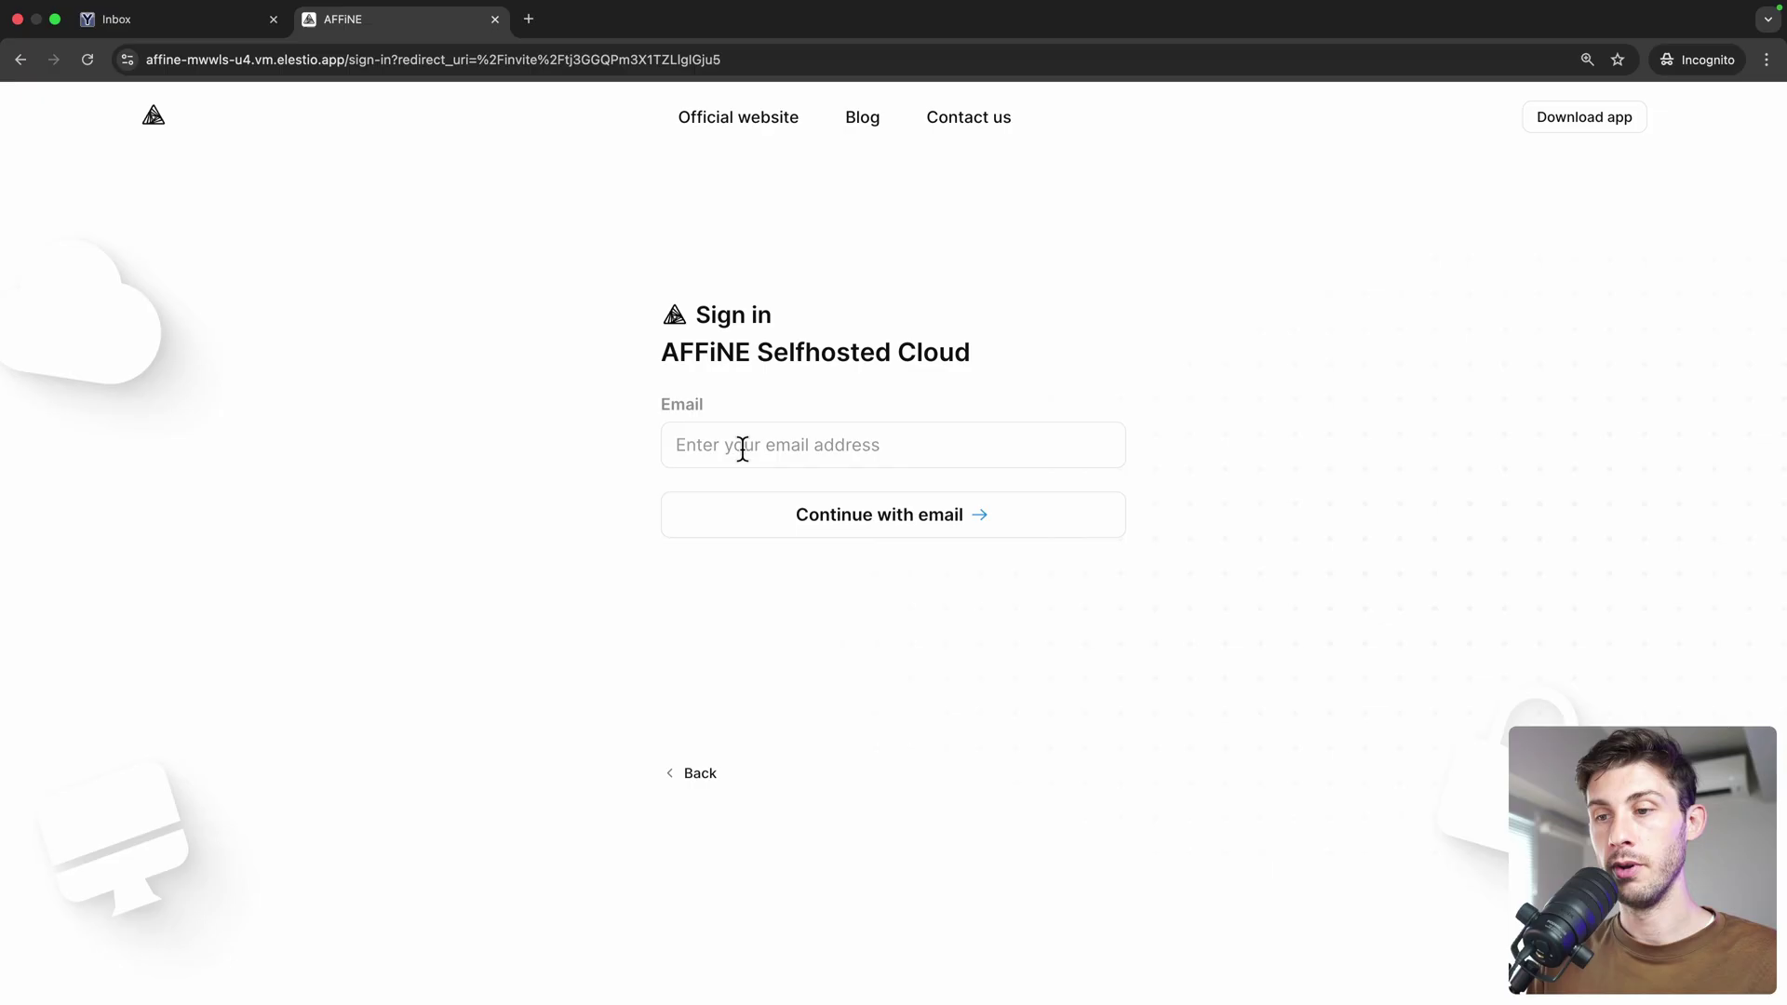
left_click(743, 447)
type("john.doe@yopmail.com")
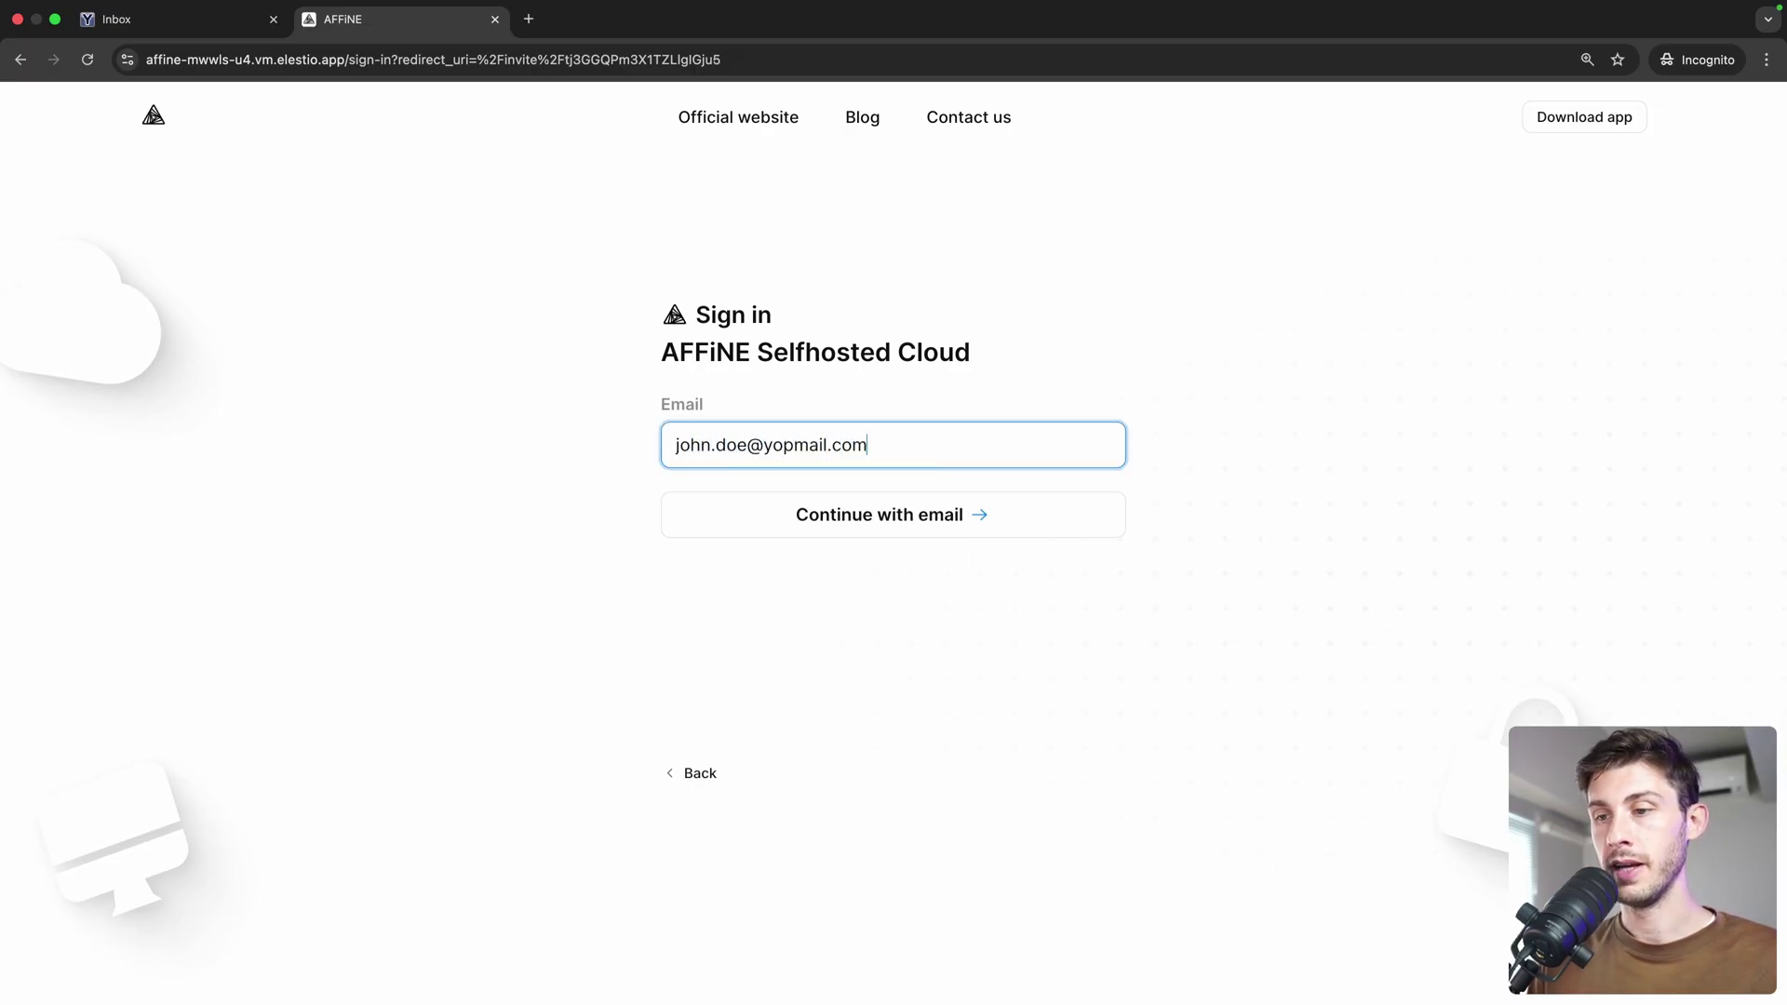
left_click(888, 519)
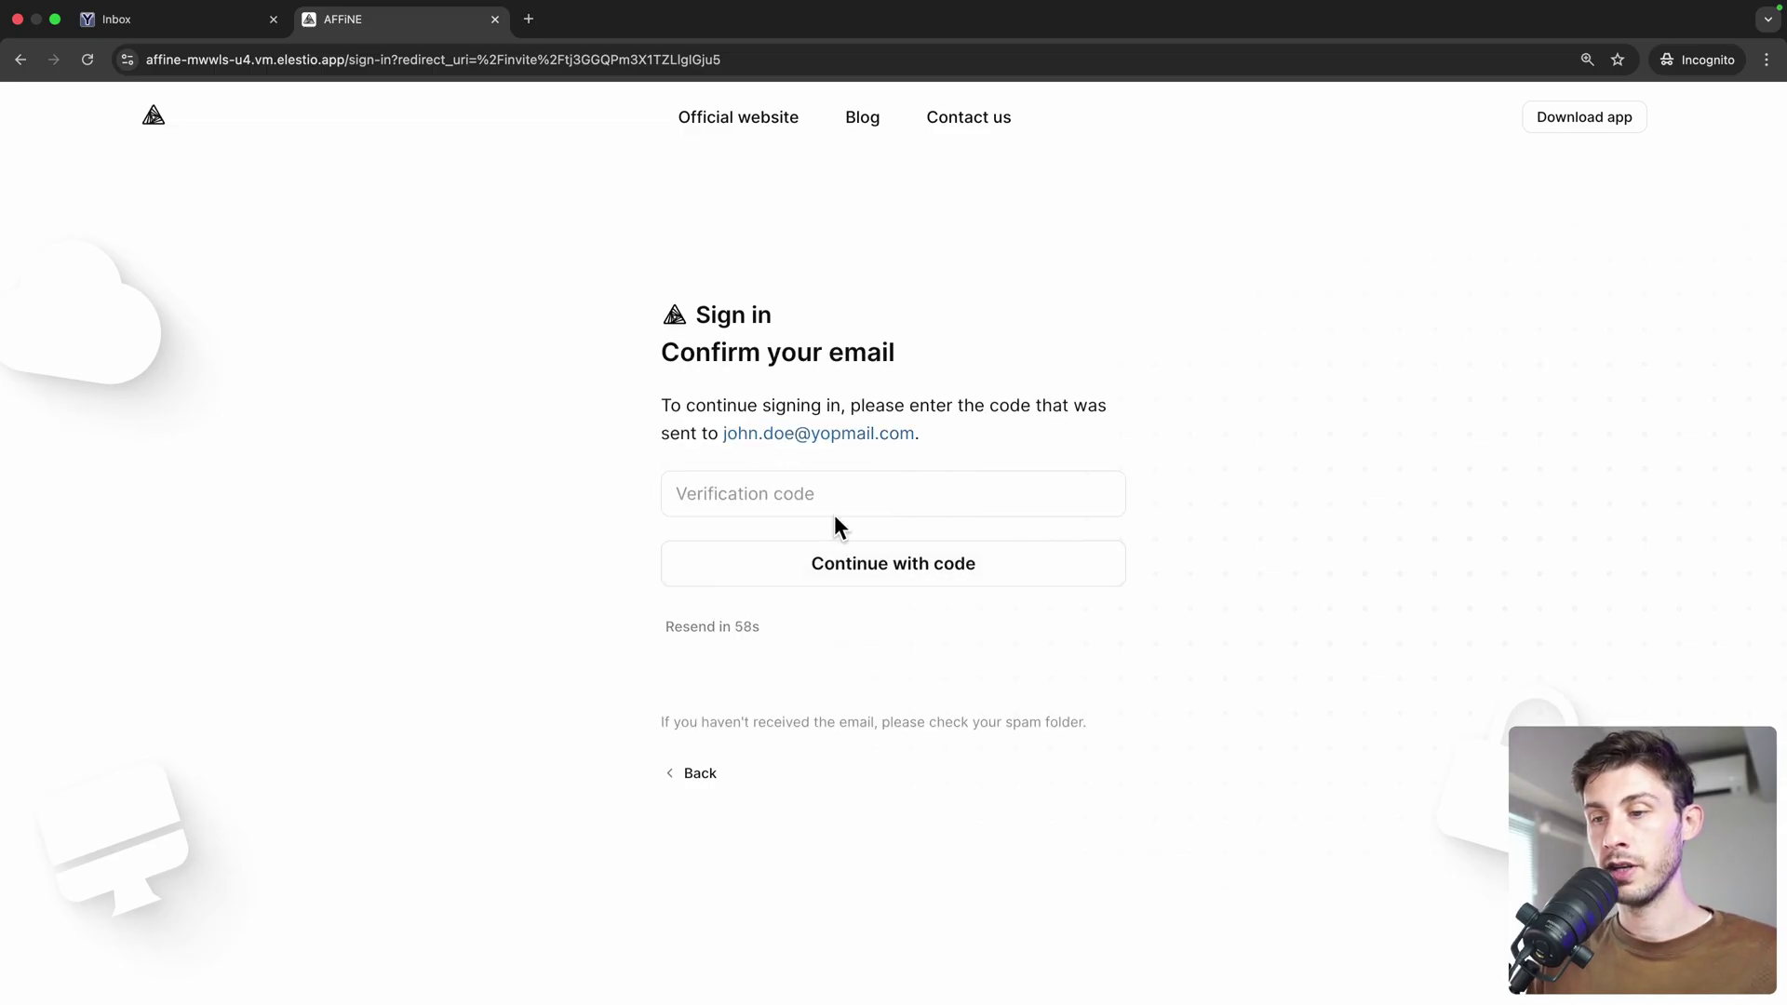
Copy the verification code from the YOPmail inbox and paste it into AFFiNE's sign-in page
left_click(180, 22)
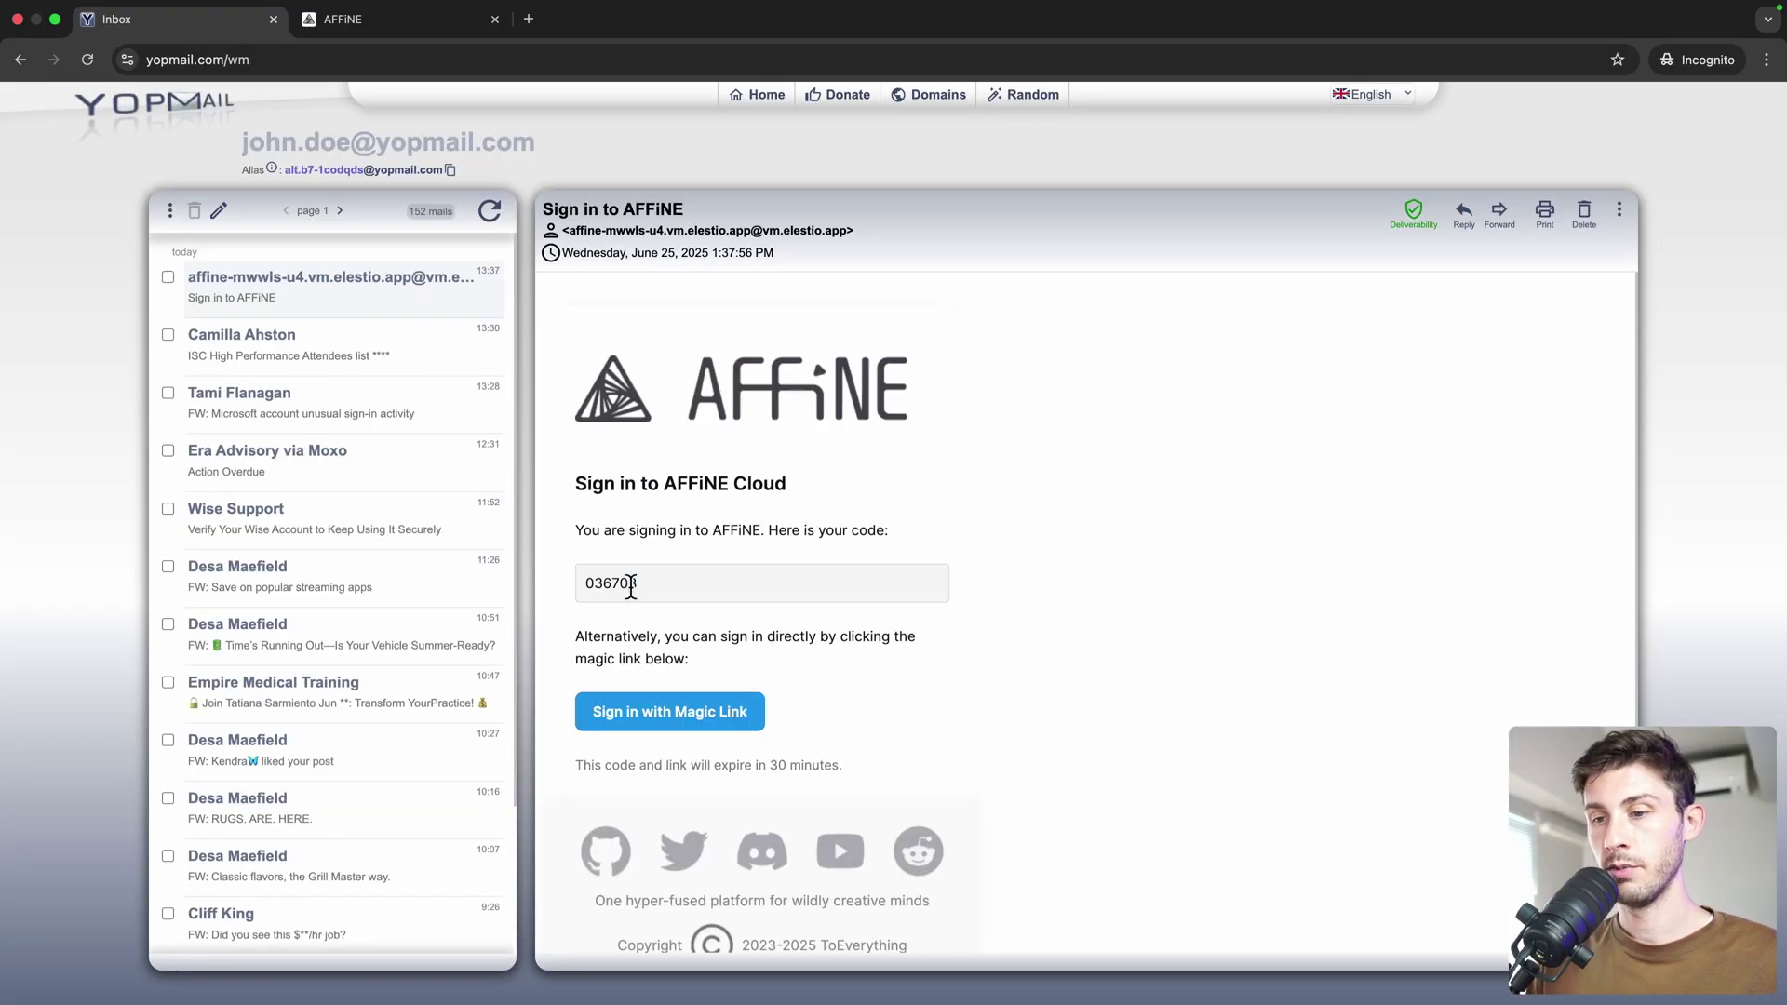
left_click_drag(636, 585, 581, 592)
key("super+c")
key("ctrl+Tab")
key("super+v")
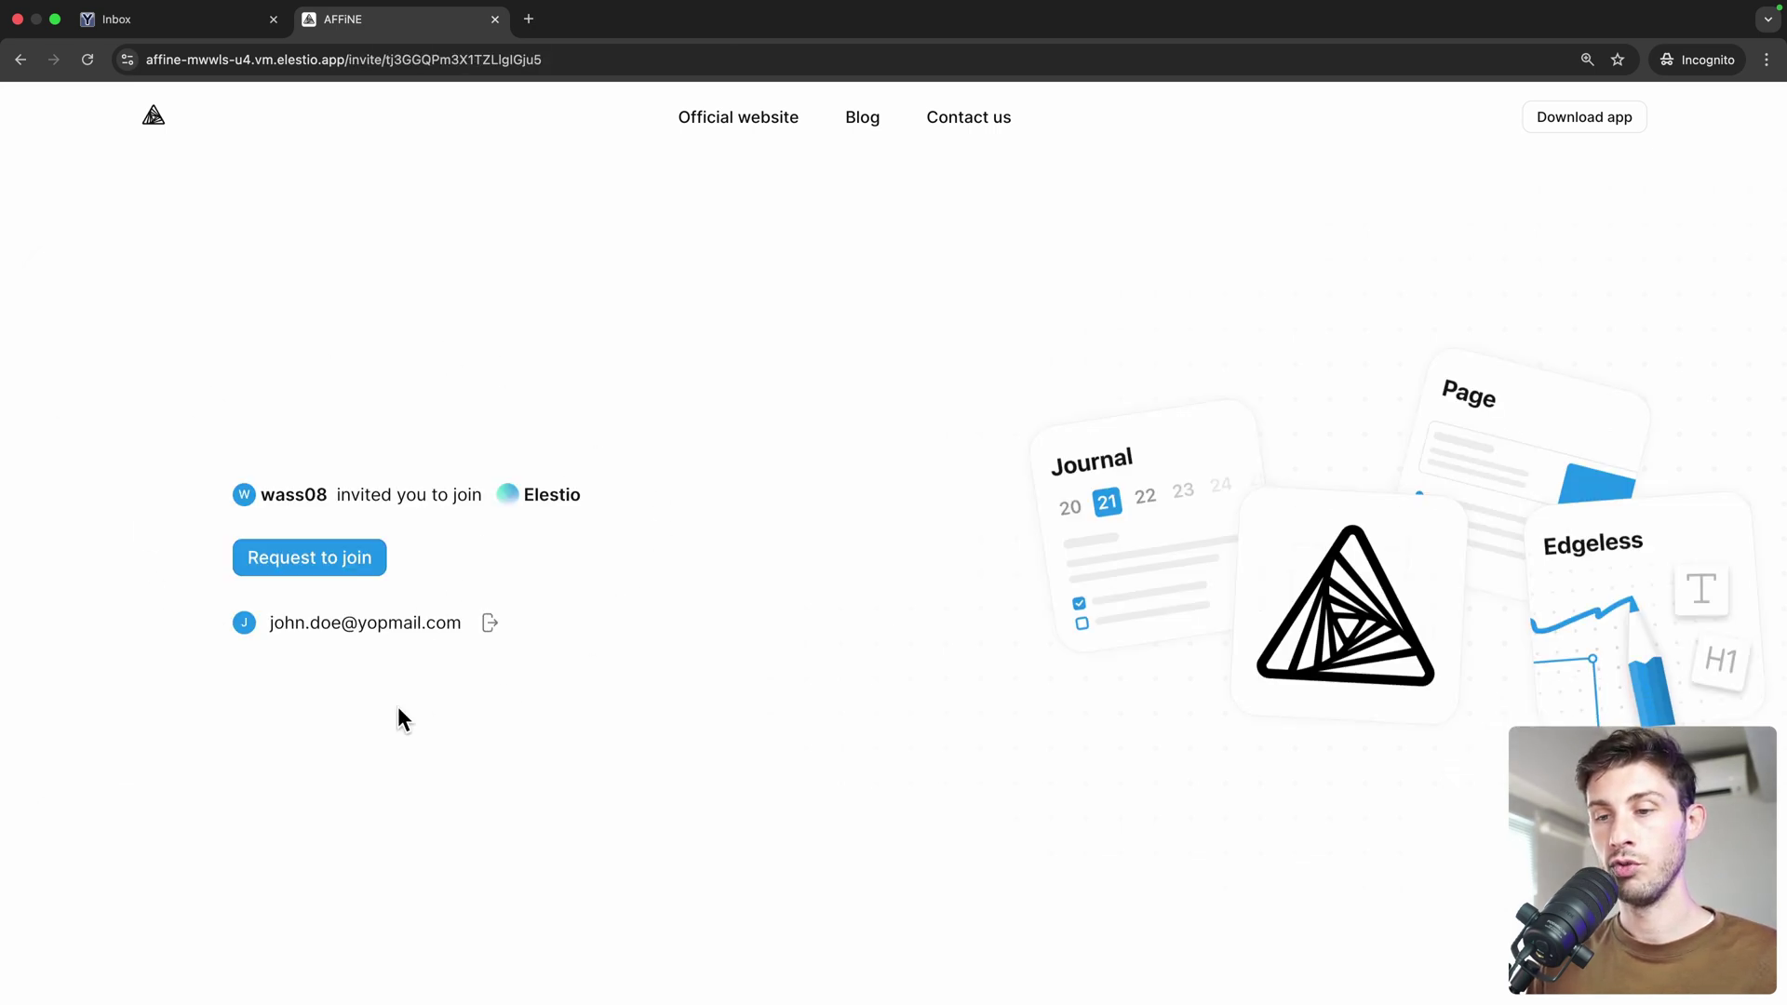
Send the invitee's join request, then approve it as owner from Notifications
left_click(276, 565)
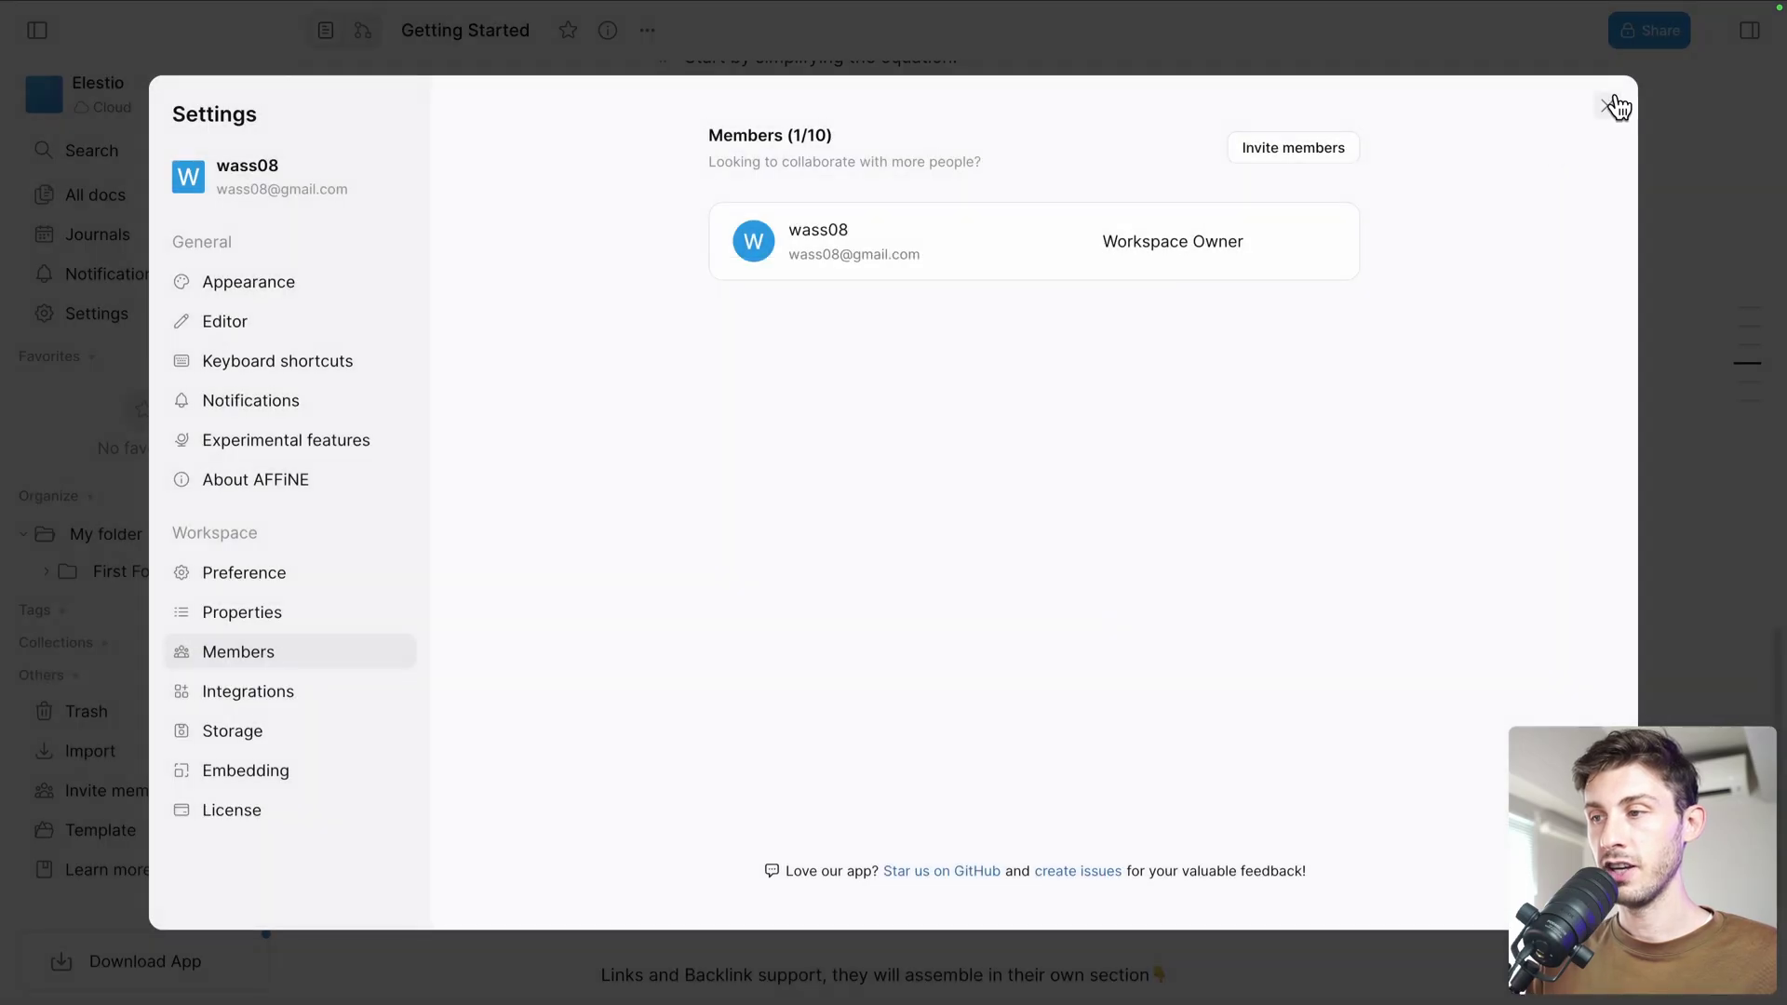
left_click(1615, 107)
left_click(54, 273)
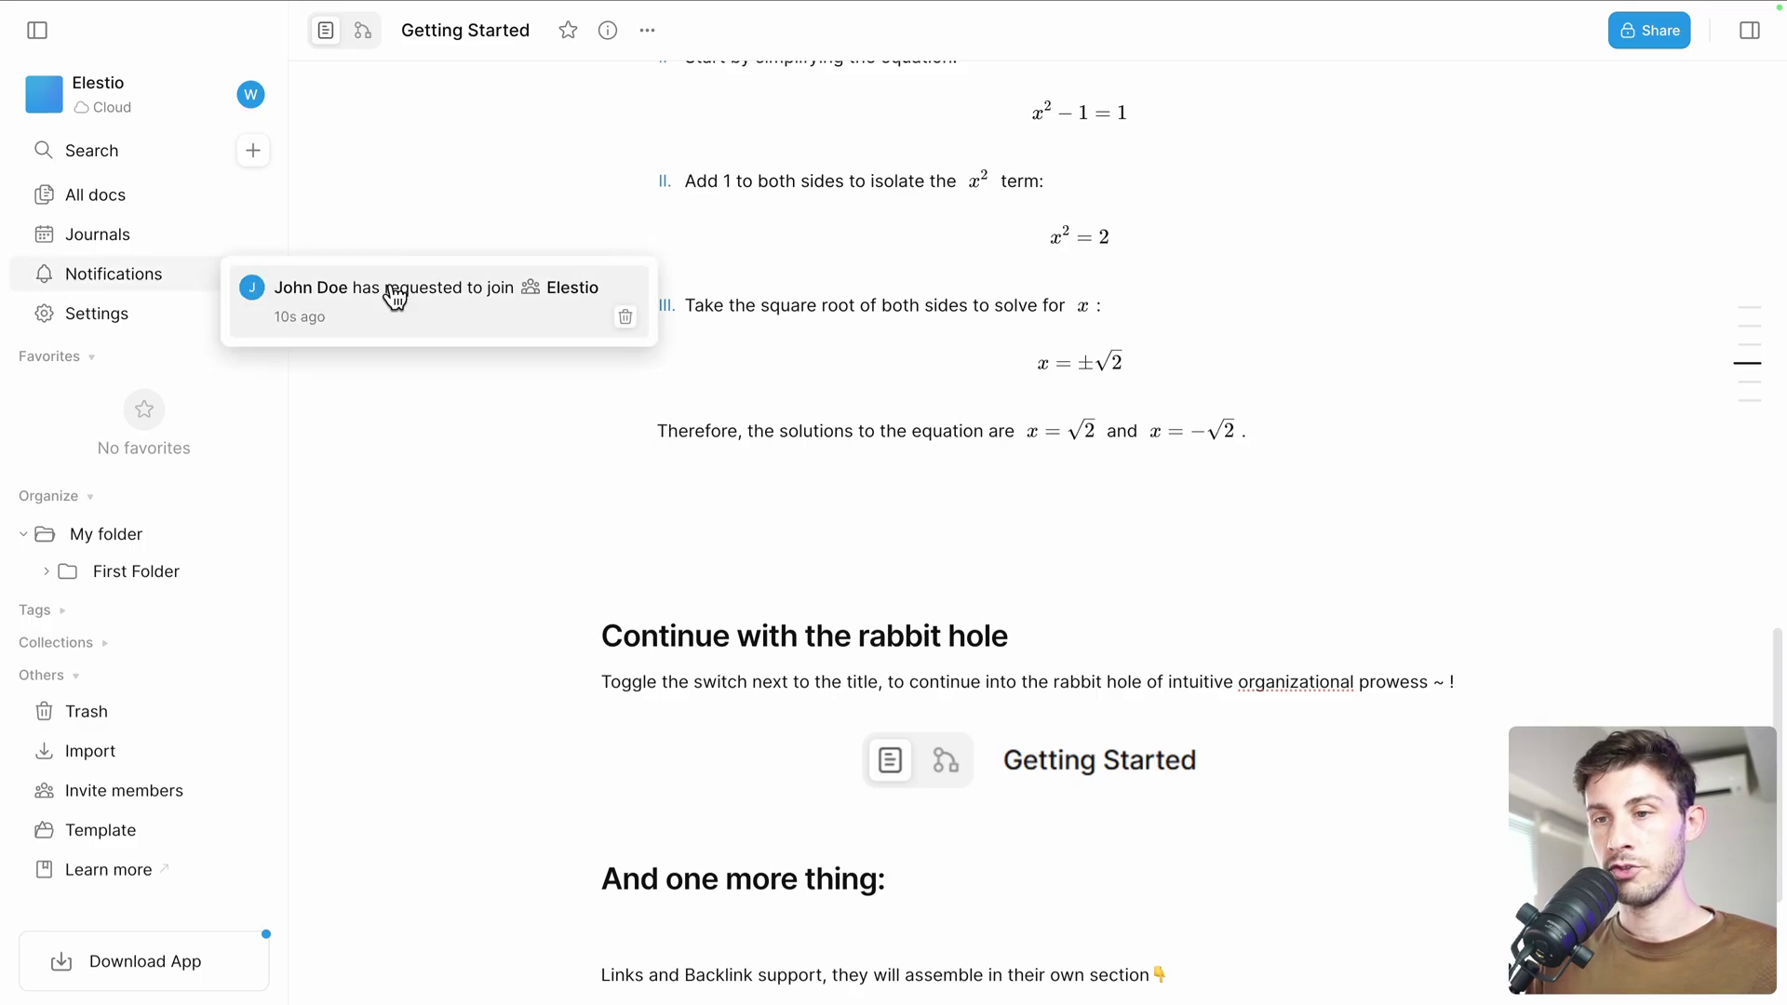
left_click(396, 298)
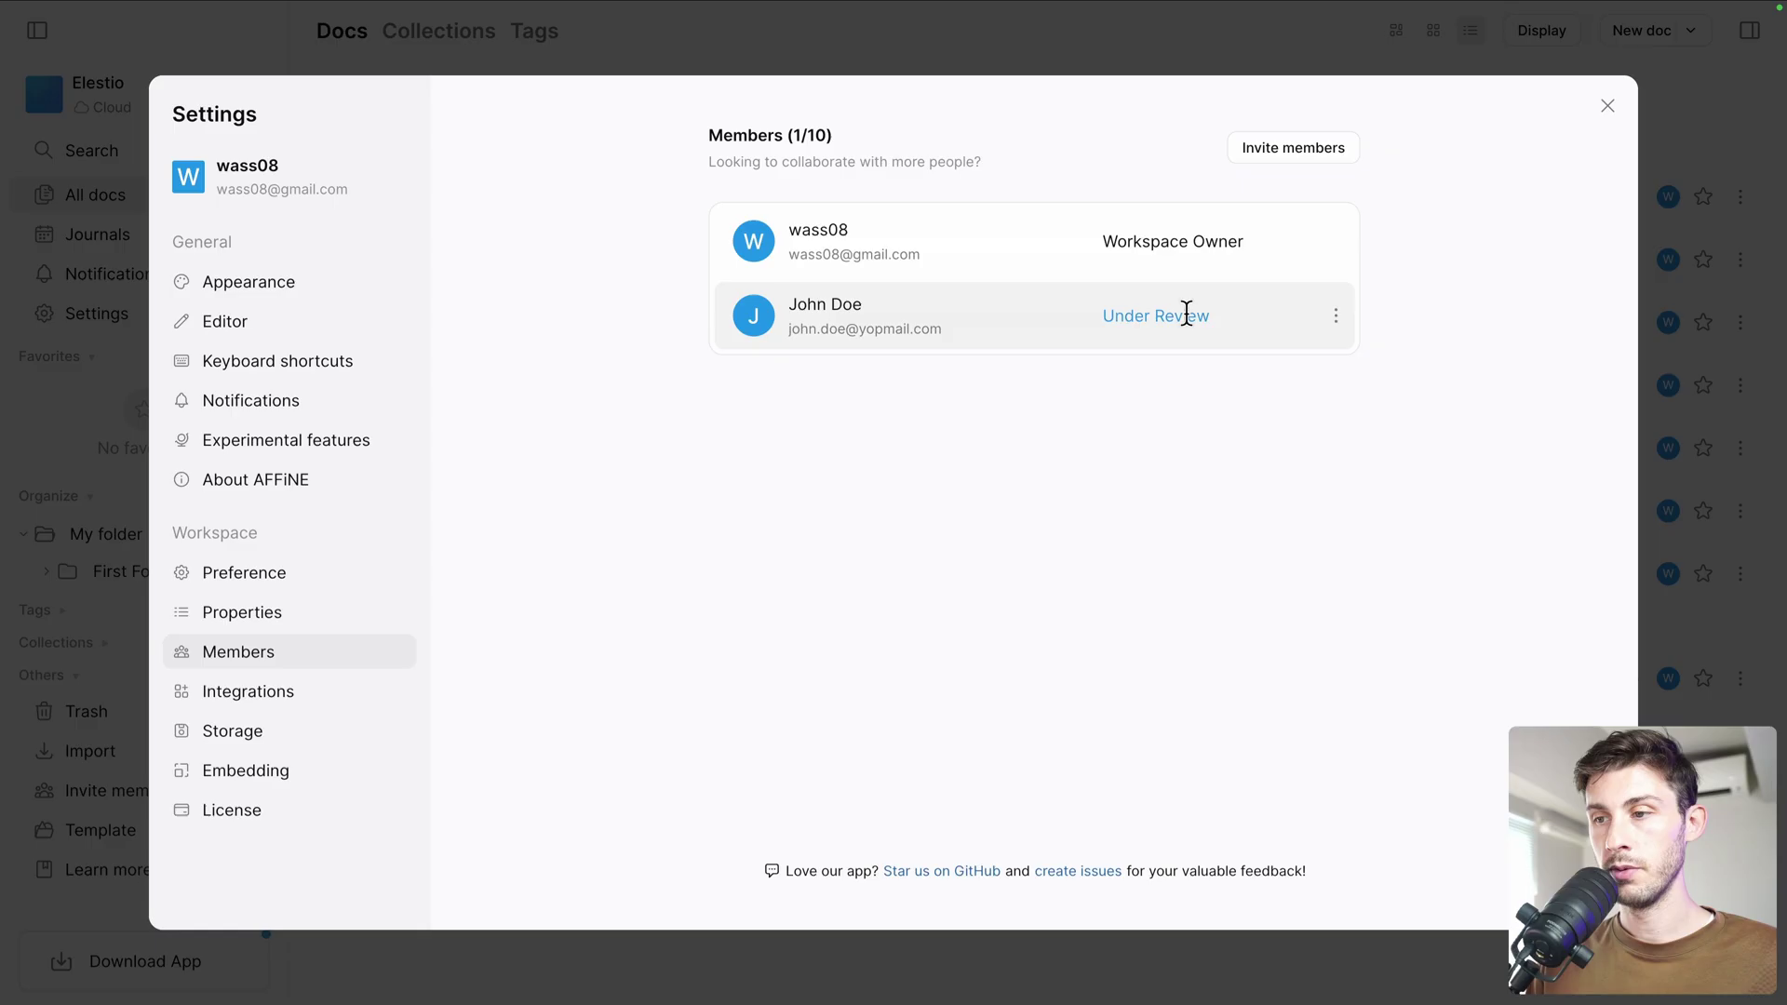
left_click(1340, 320)
left_click(1342, 356)
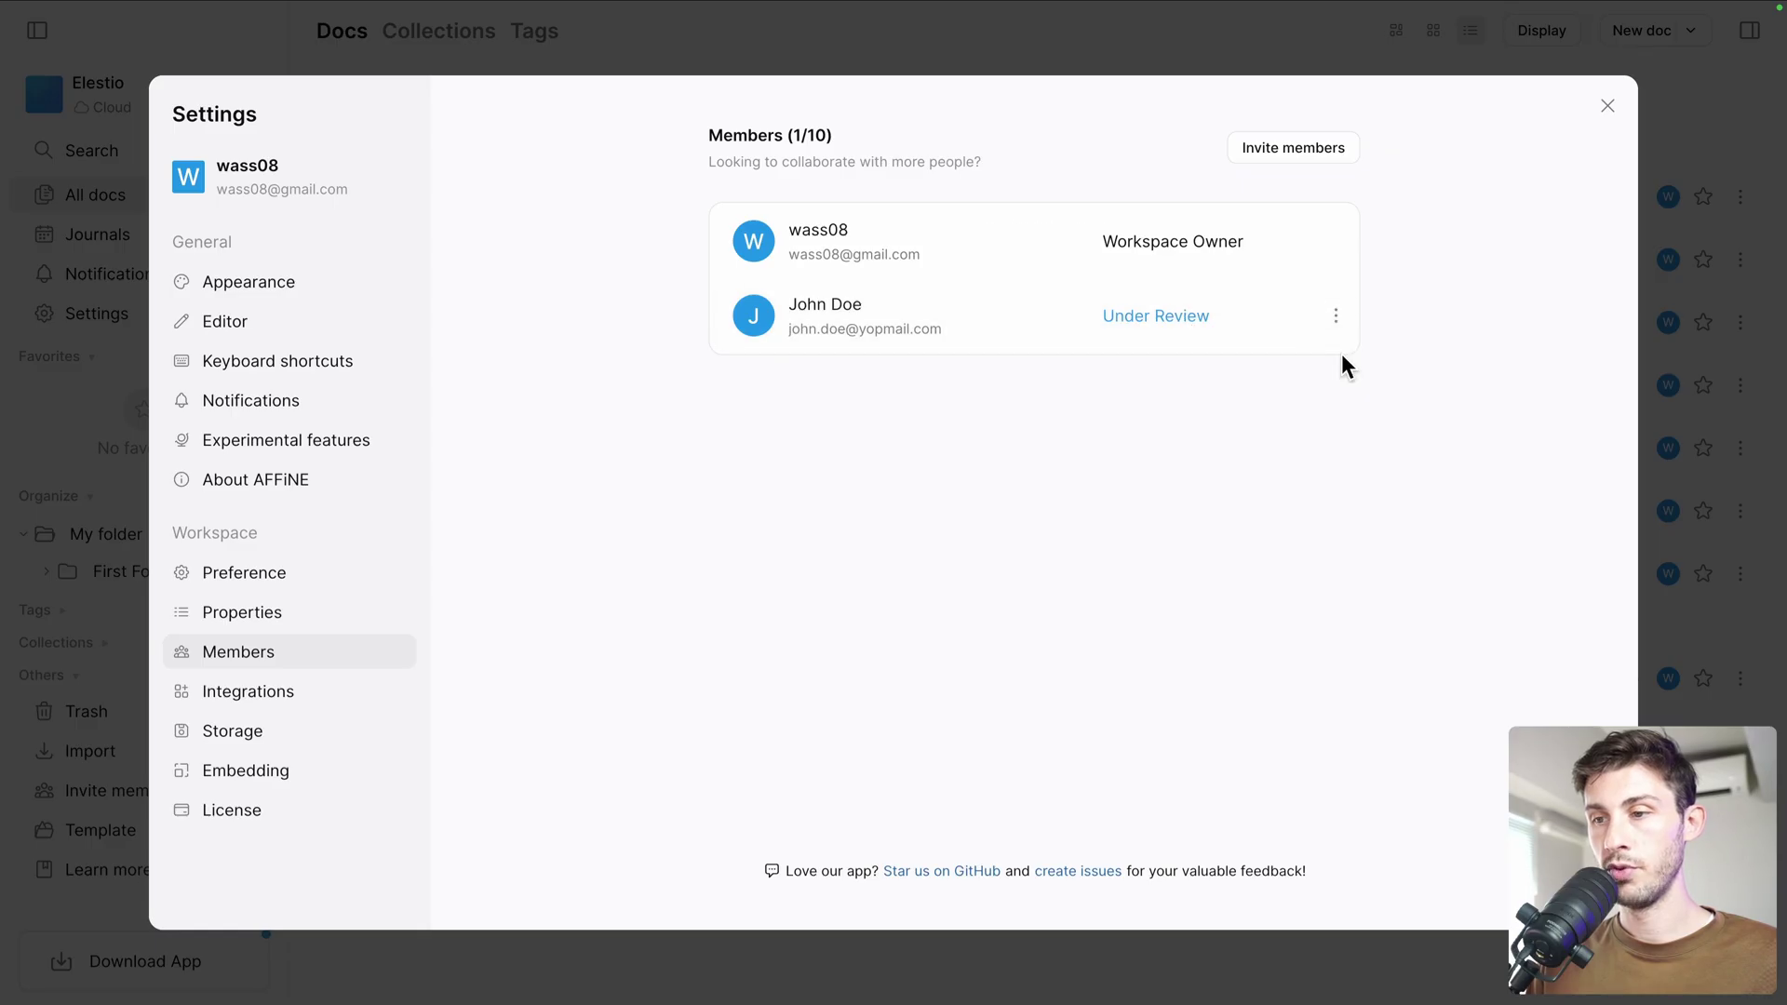
key("Escape")
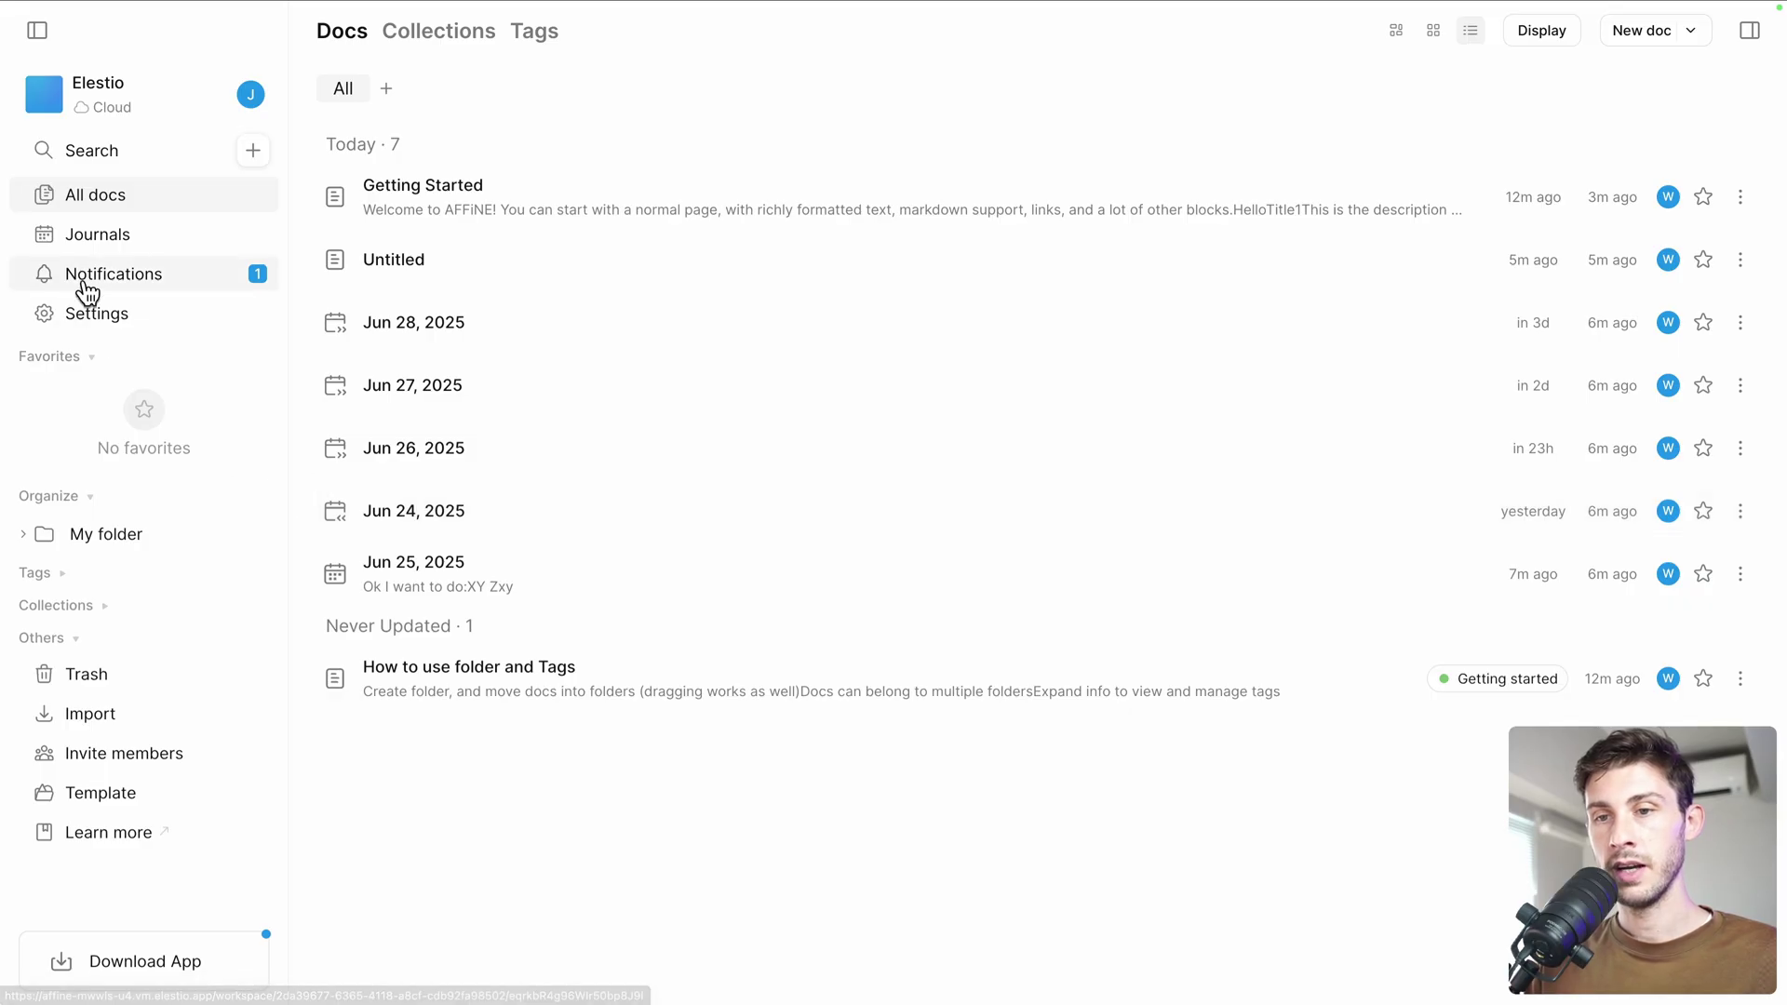
As the collaborator, open Getting Started and select 'For example, Latex math' under advanced blocks
left_click(457, 193)
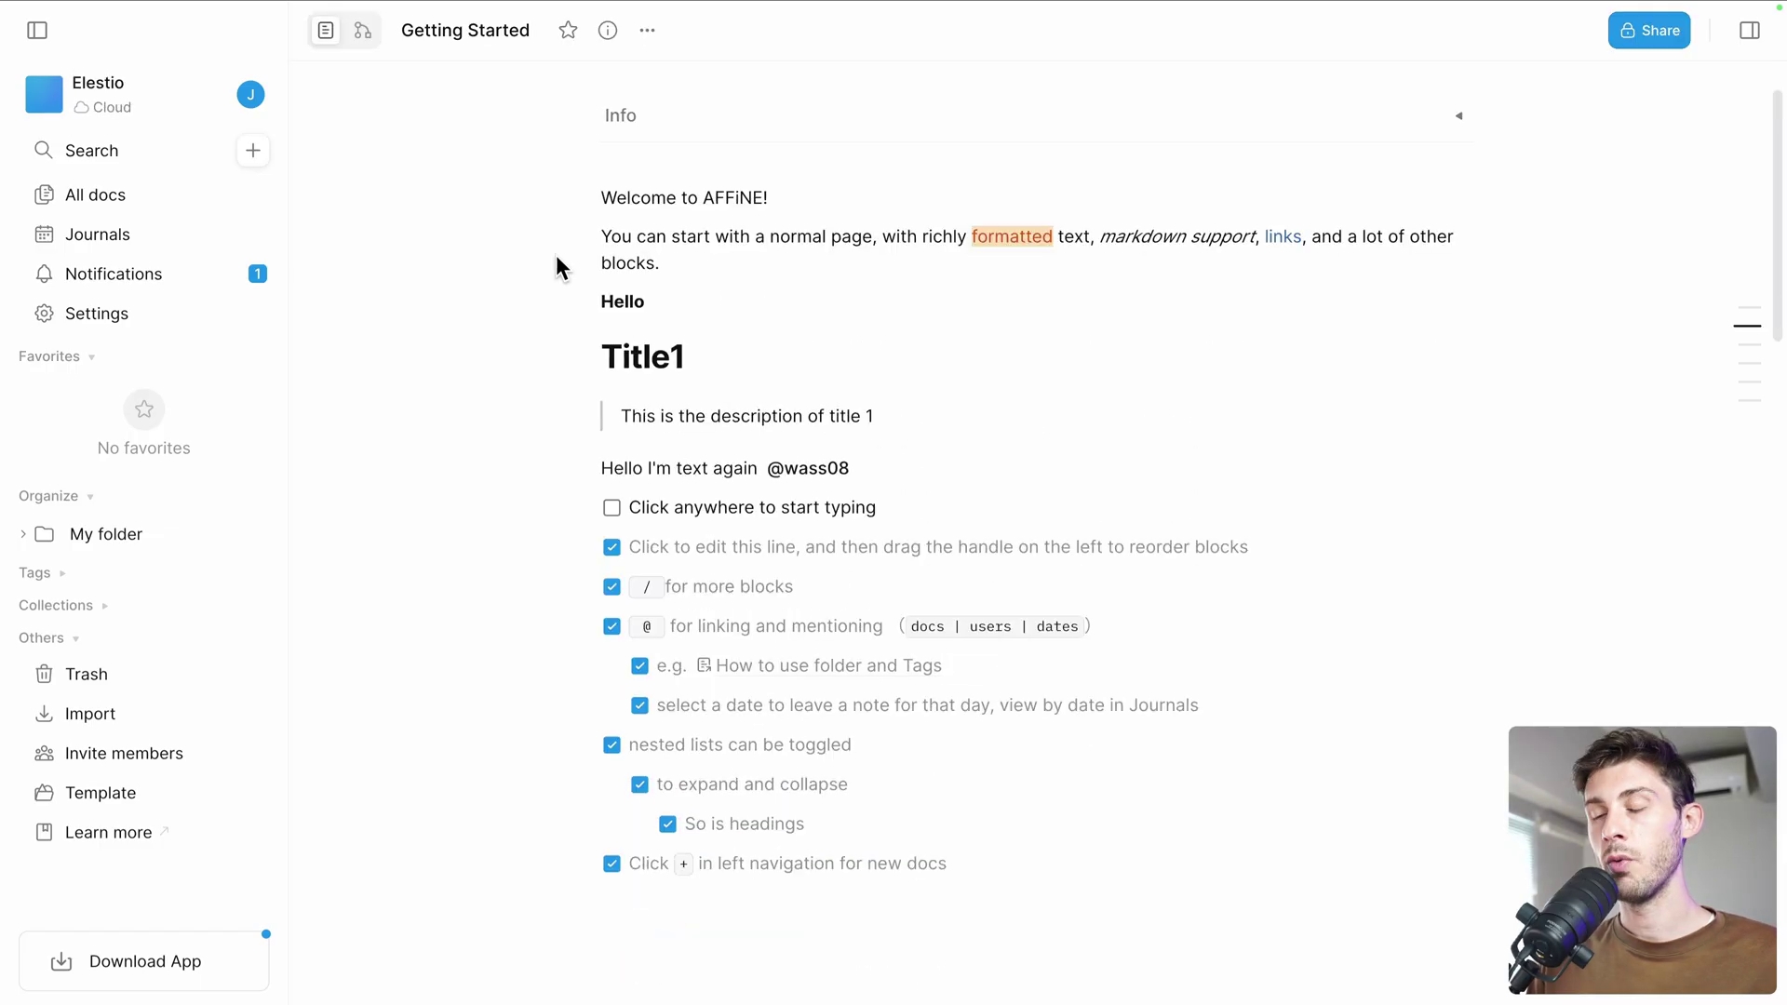
scroll(556, 255, "down", 12)
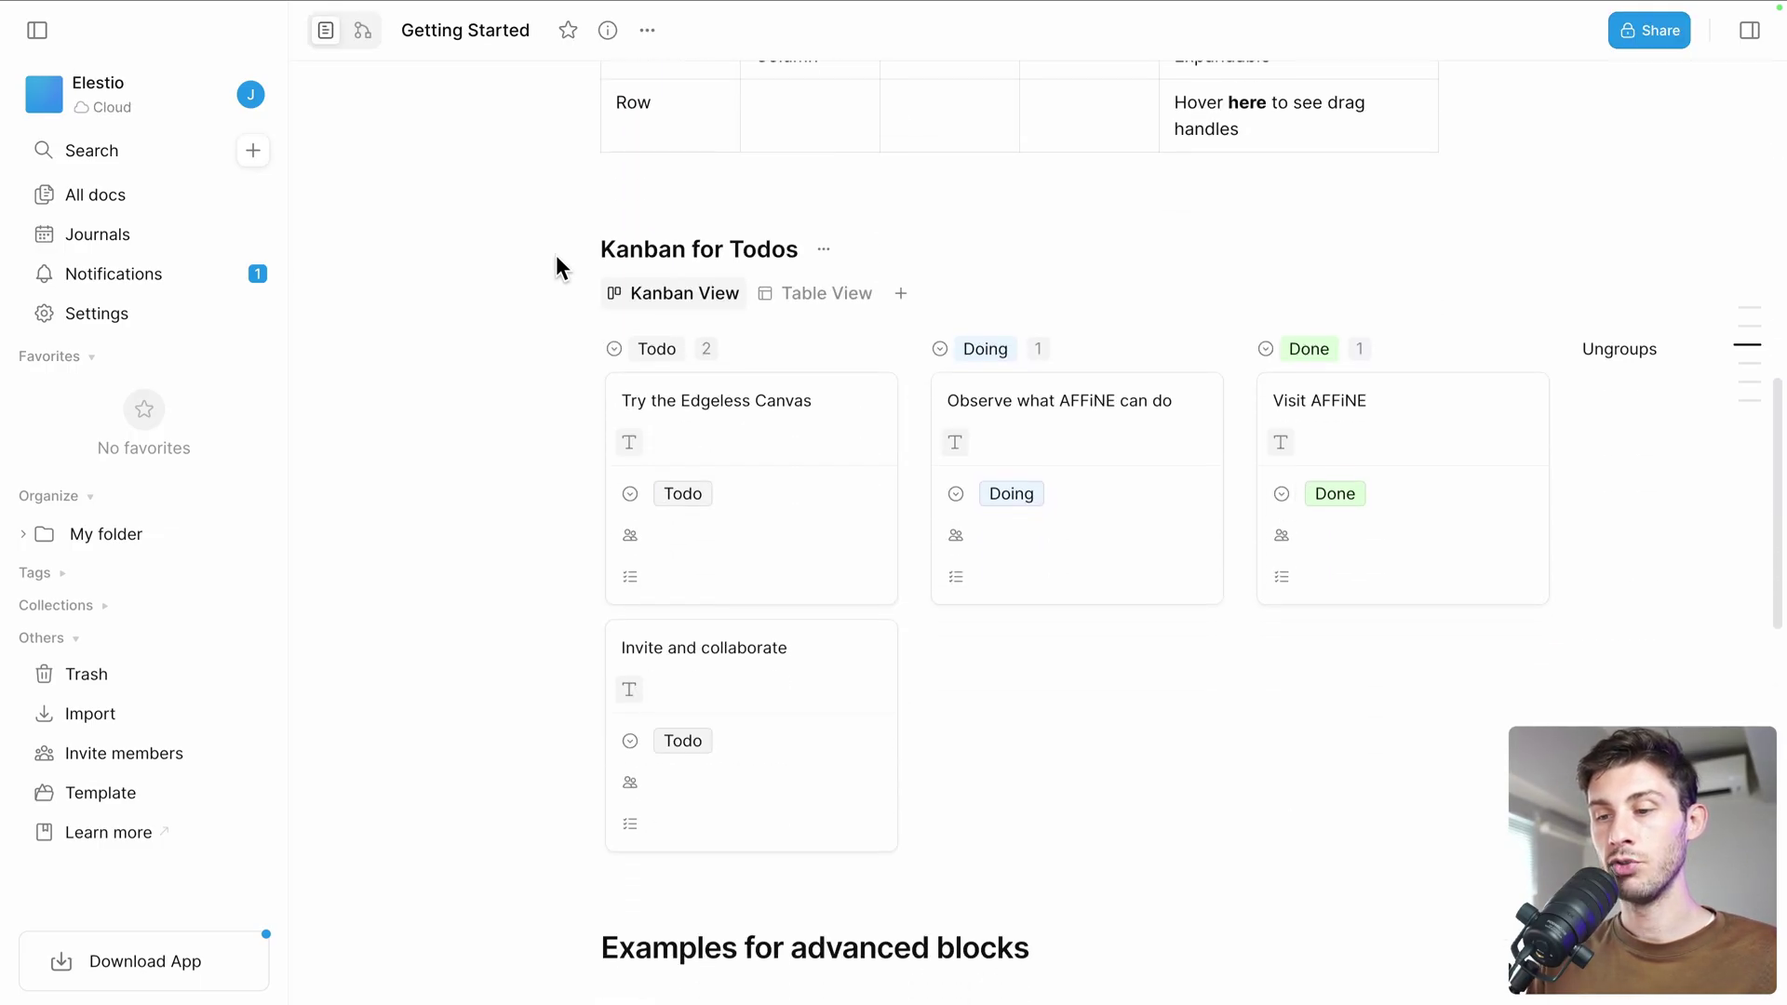
scroll(555, 257, "down", 9)
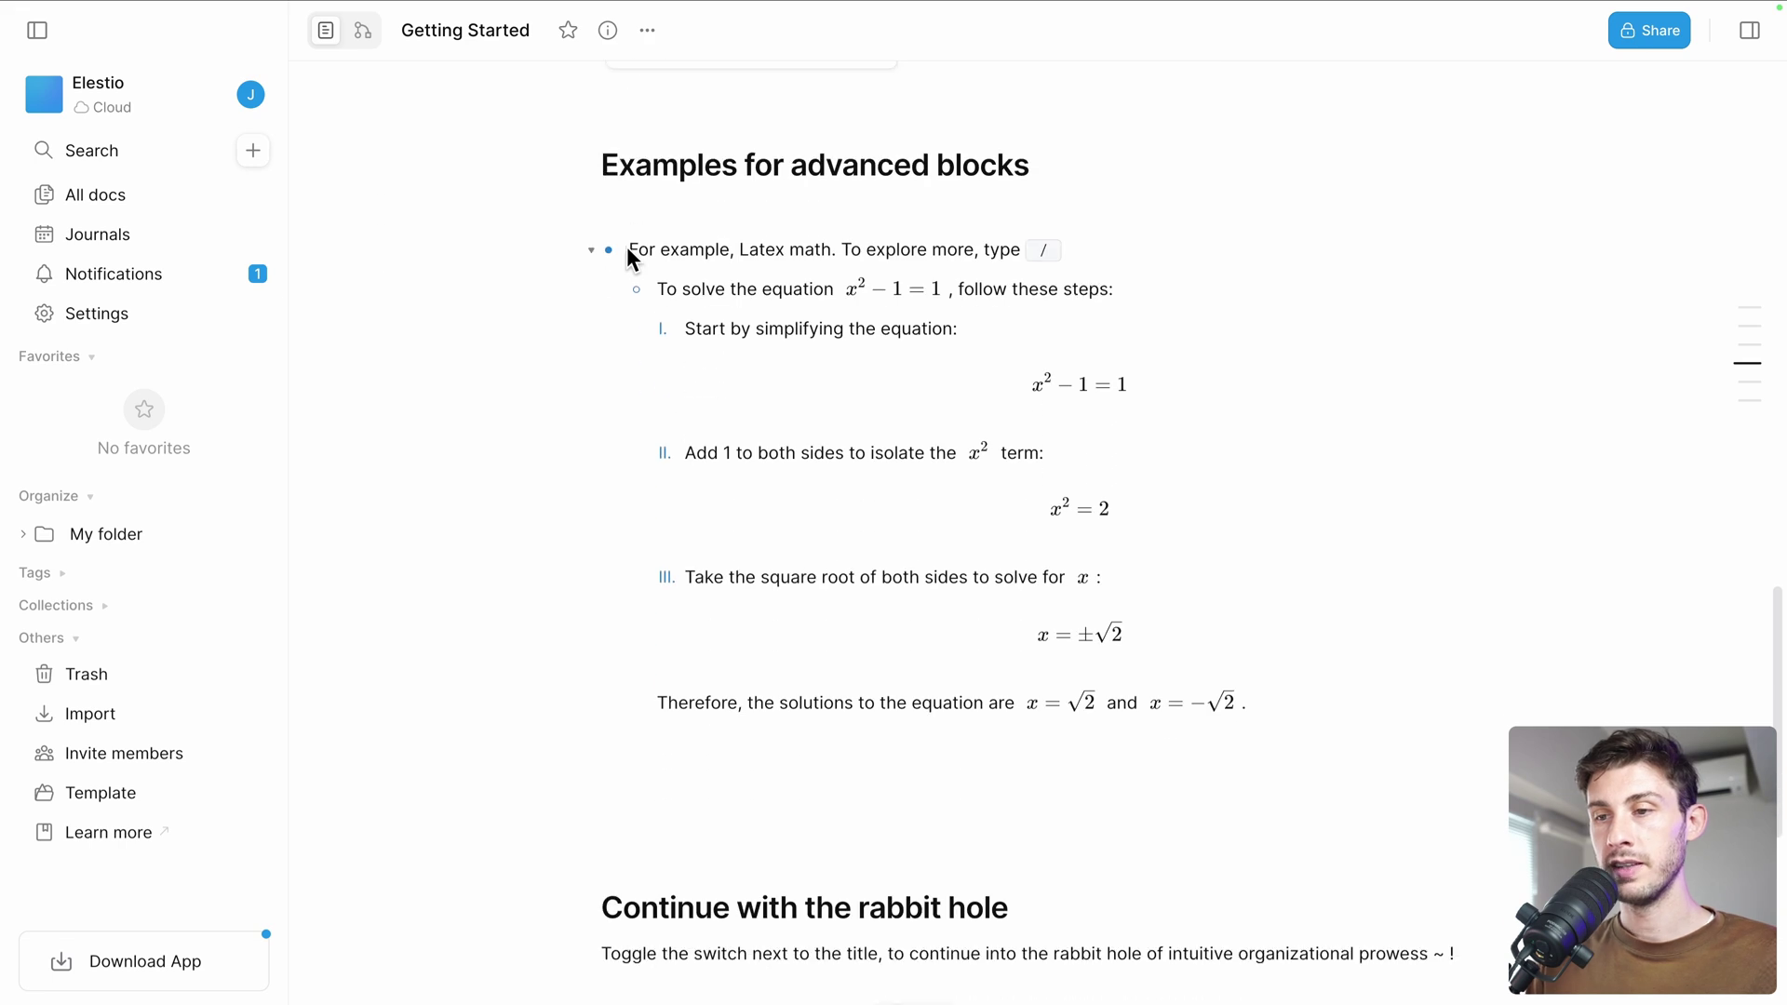
left_click_drag(629, 249, 835, 250)
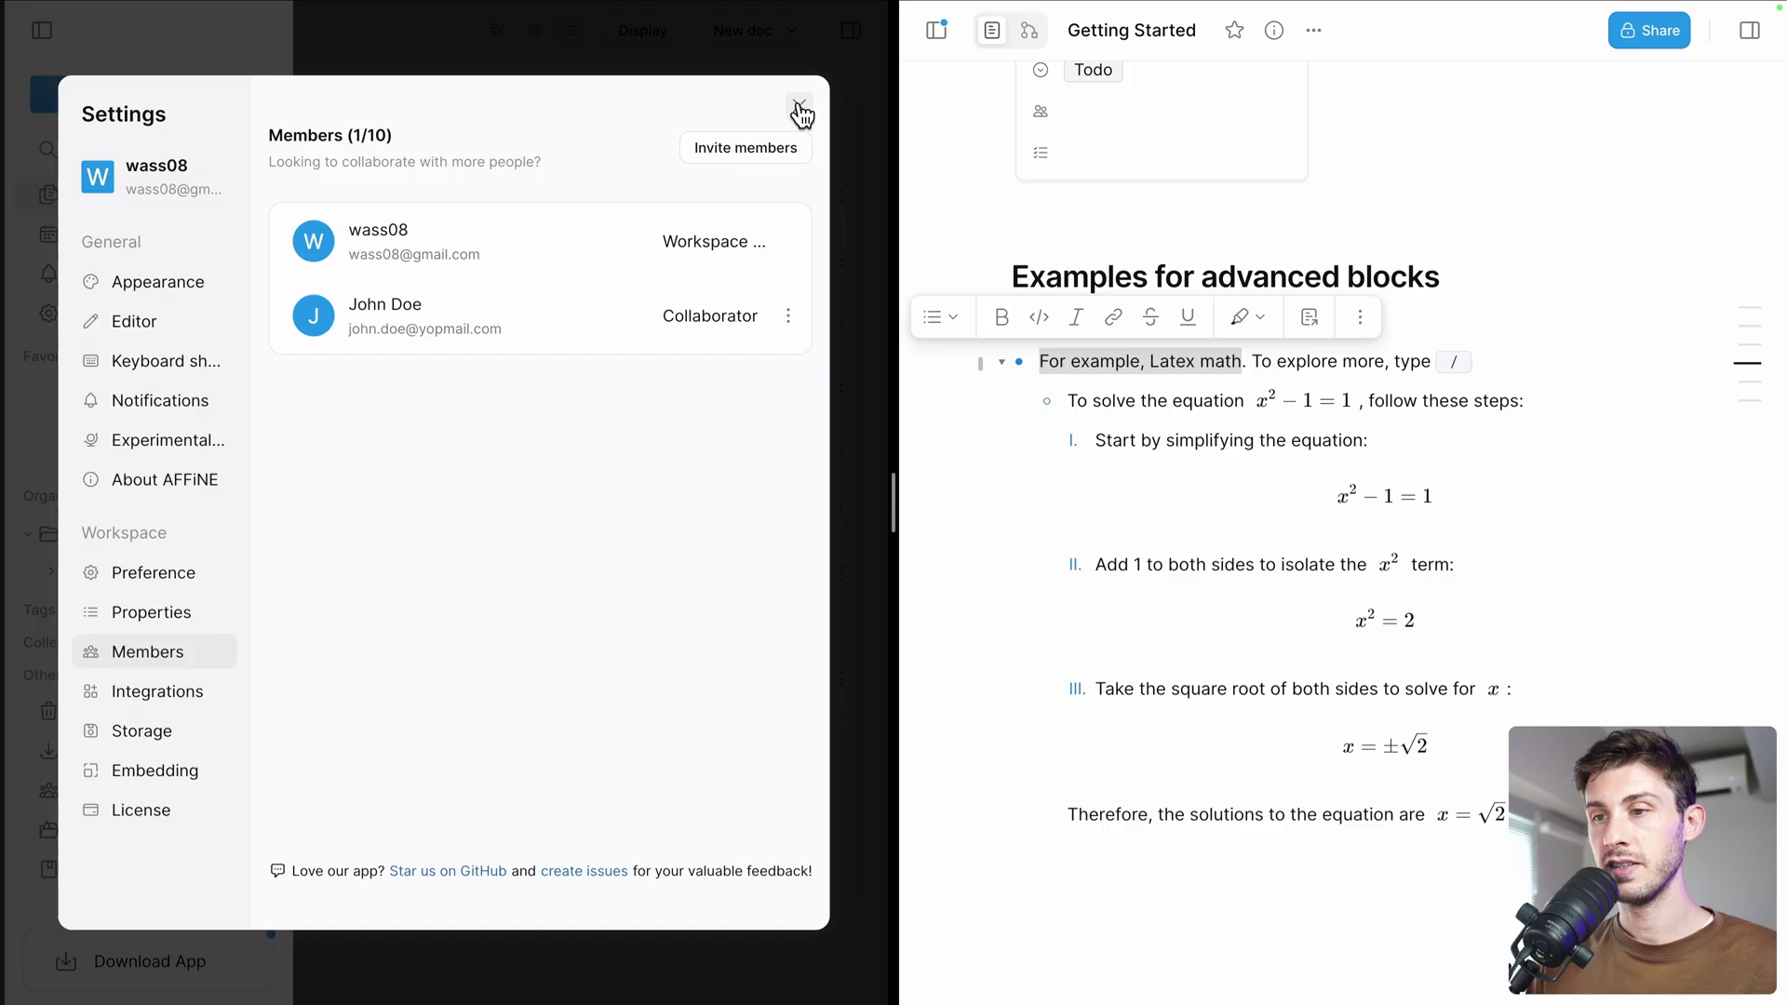
Close workspace settings, open Getting Started as the owner, and select the first two Latex example lines
left_click(799, 100)
left_click(234, 209)
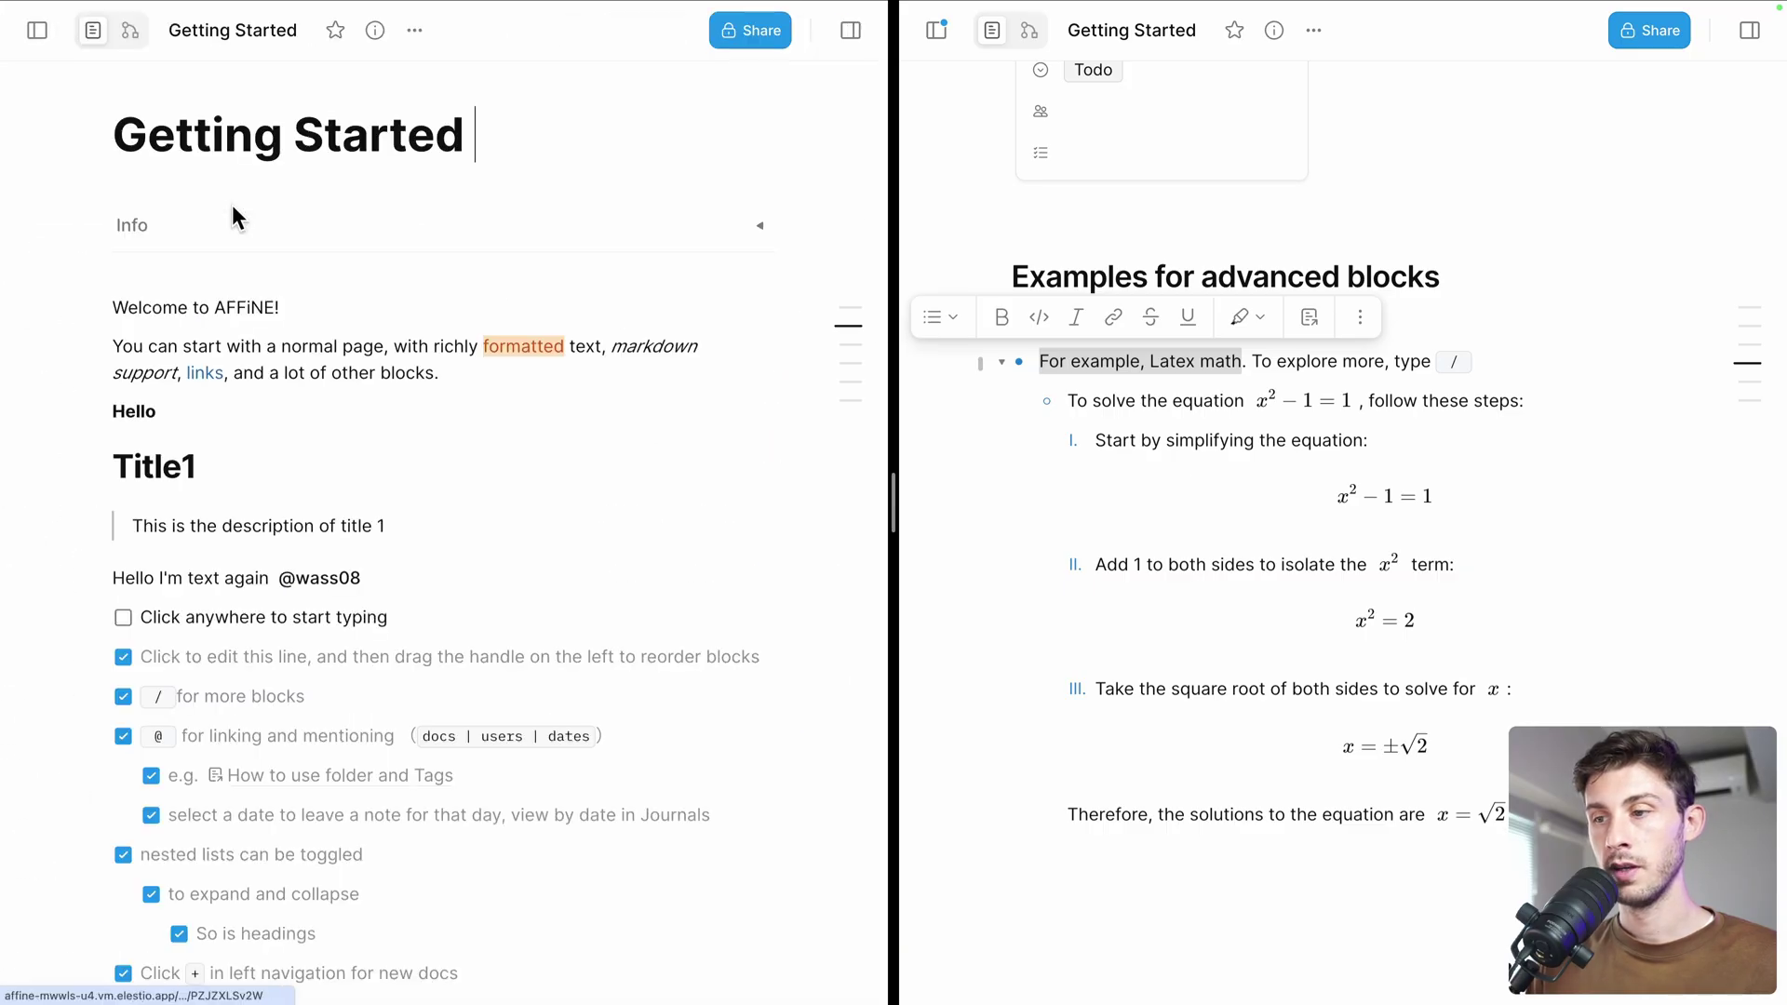
scroll(244, 510, "down", 15)
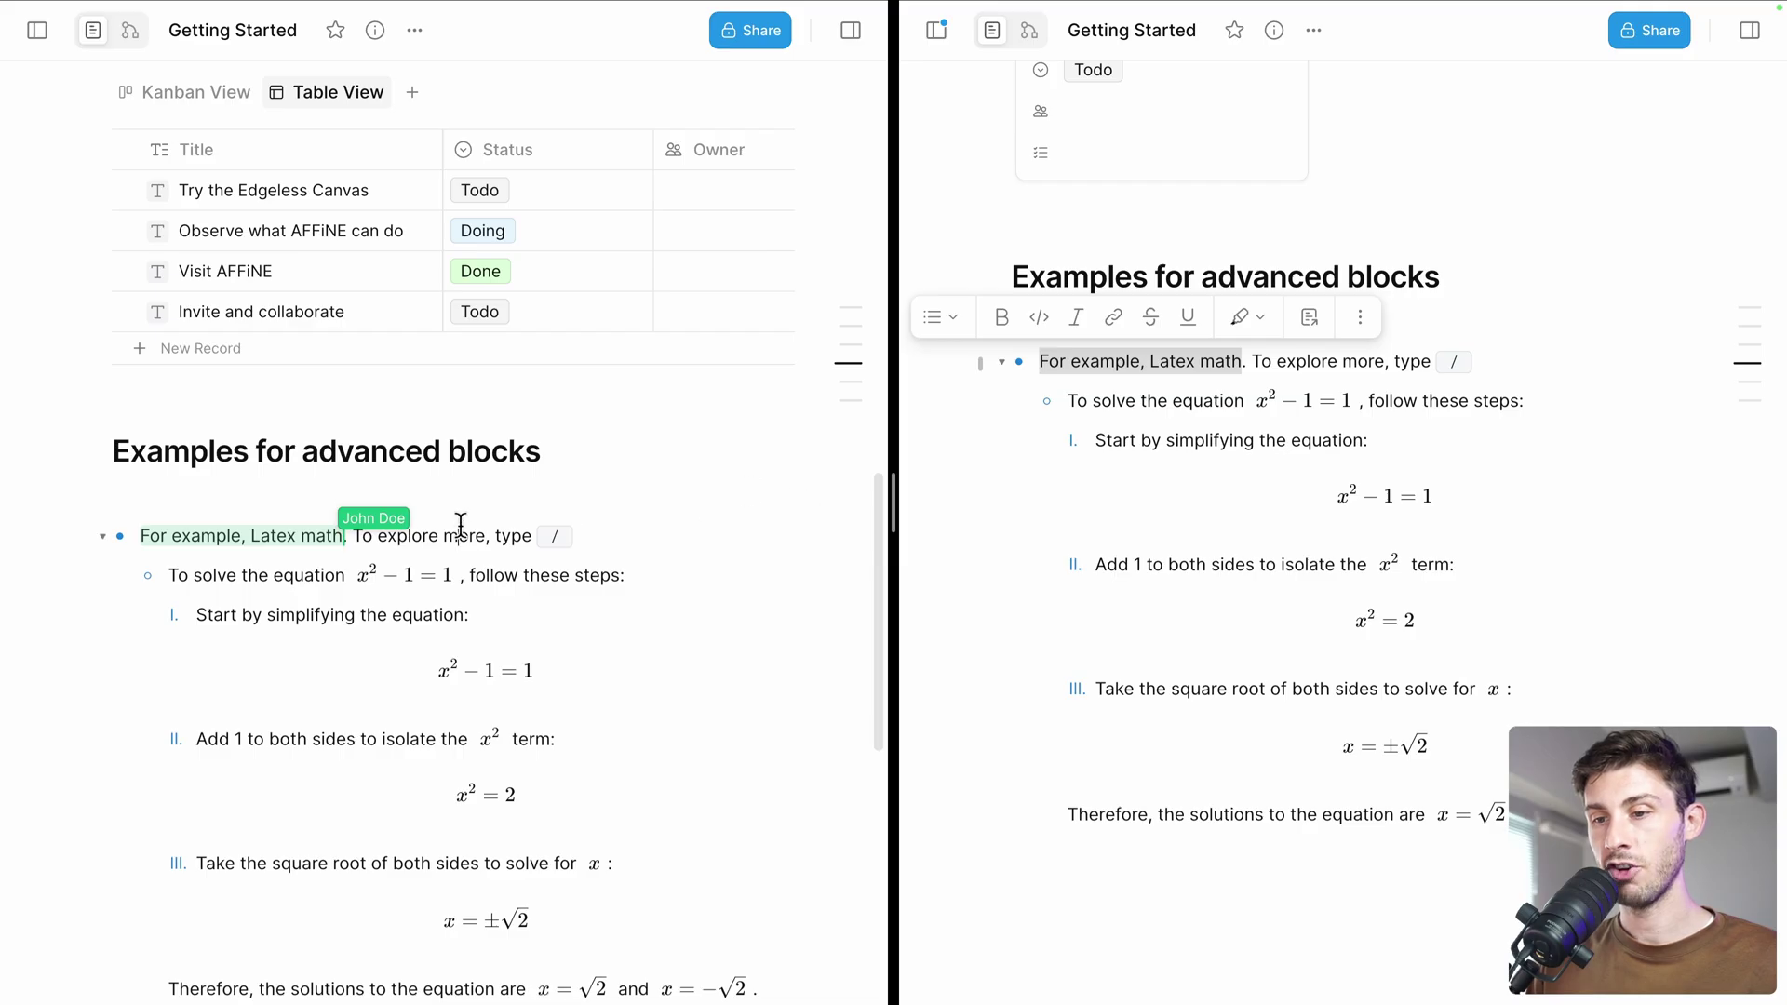
left_click_drag(458, 535, 591, 576)
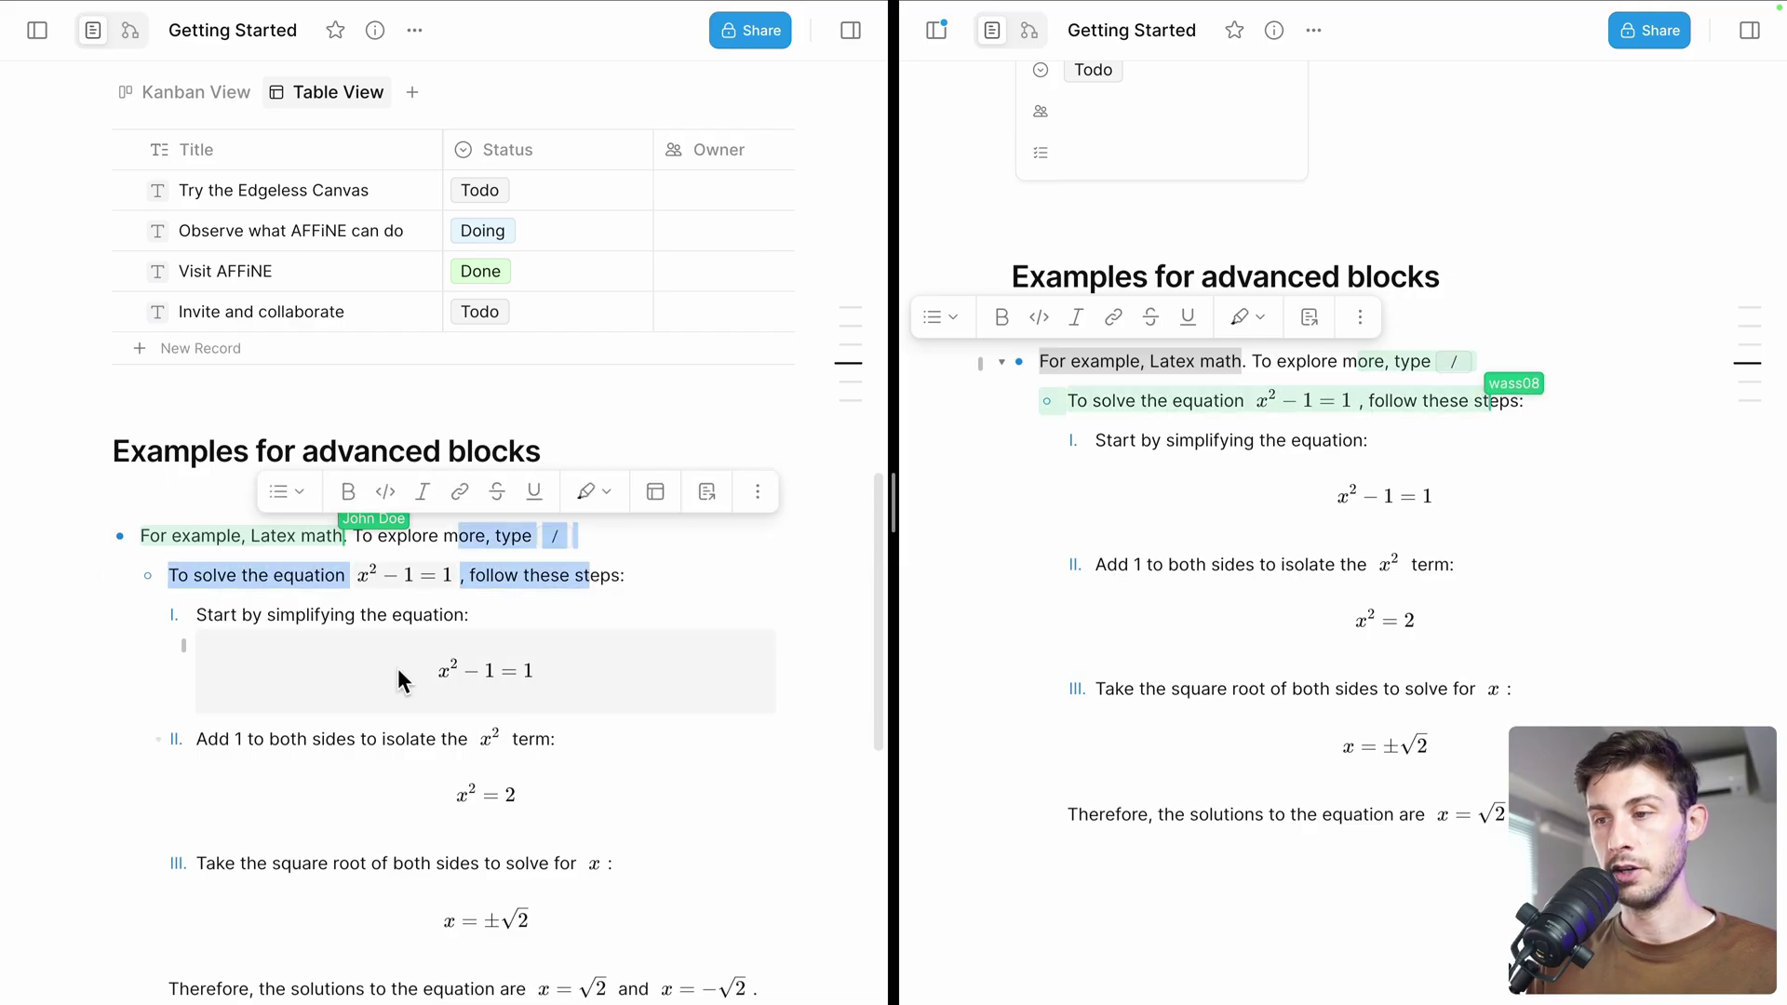
Compare the mirrored selection in both collaborators' windows, then scroll further down the doc
left_click(1268, 365)
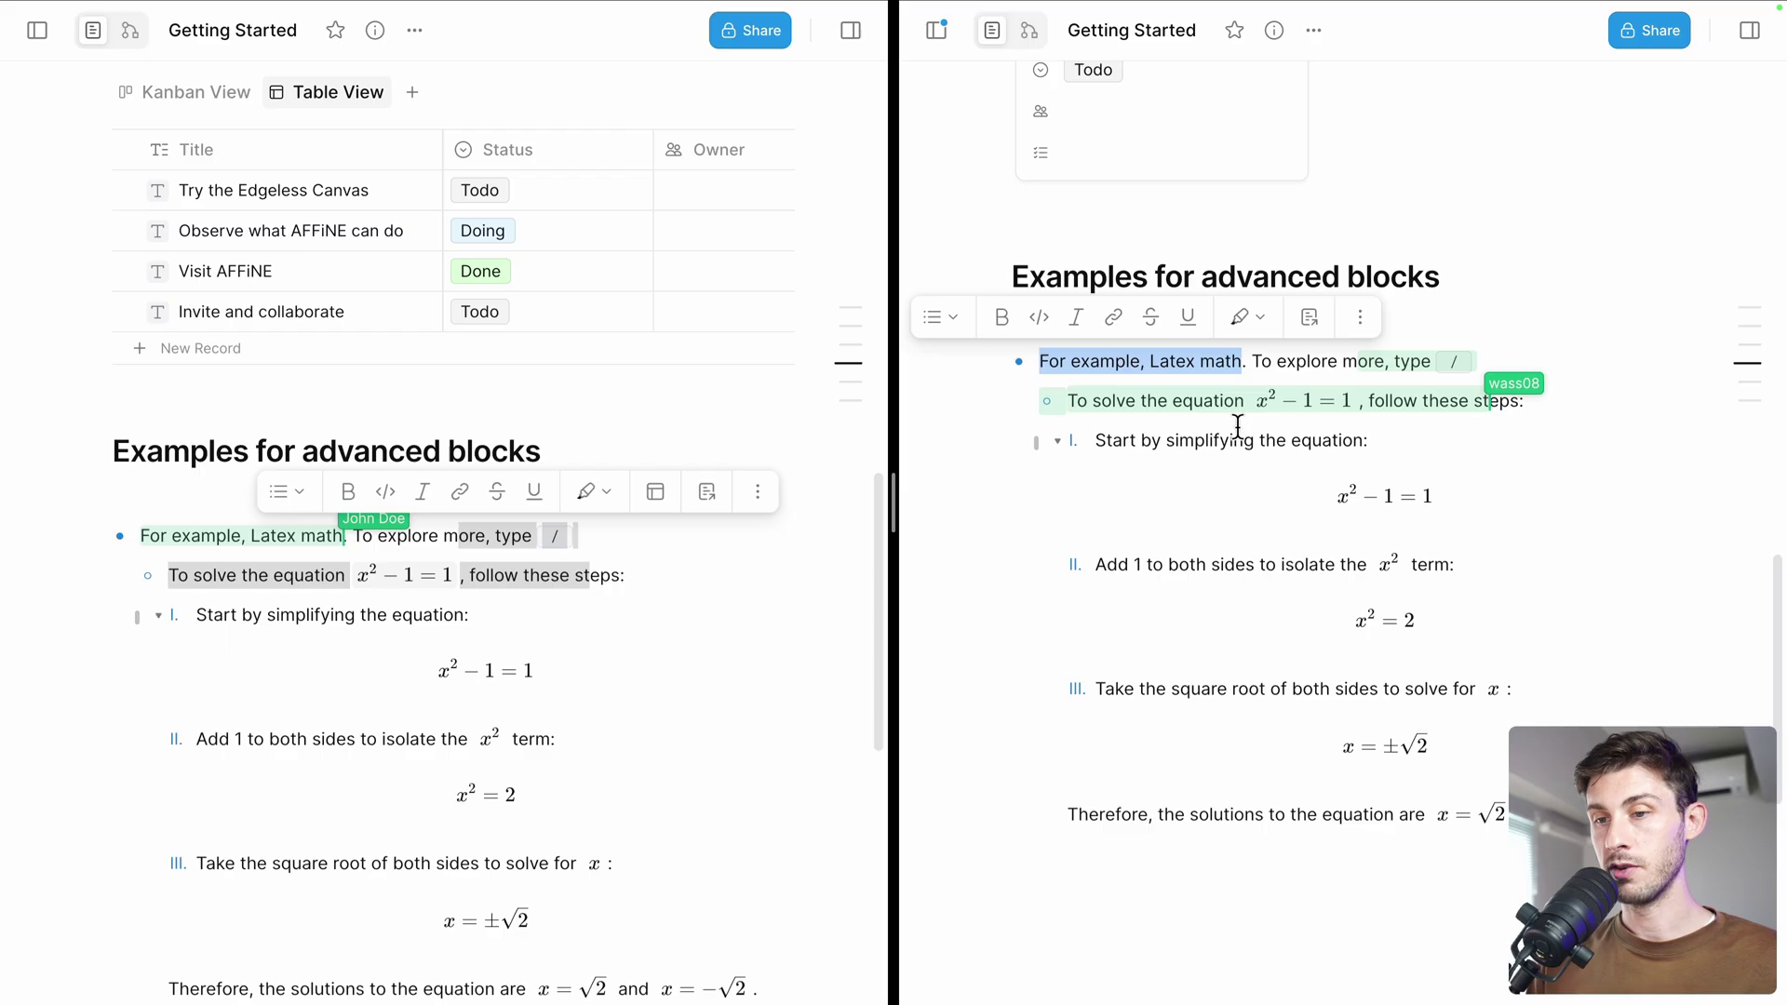
left_click(762, 495)
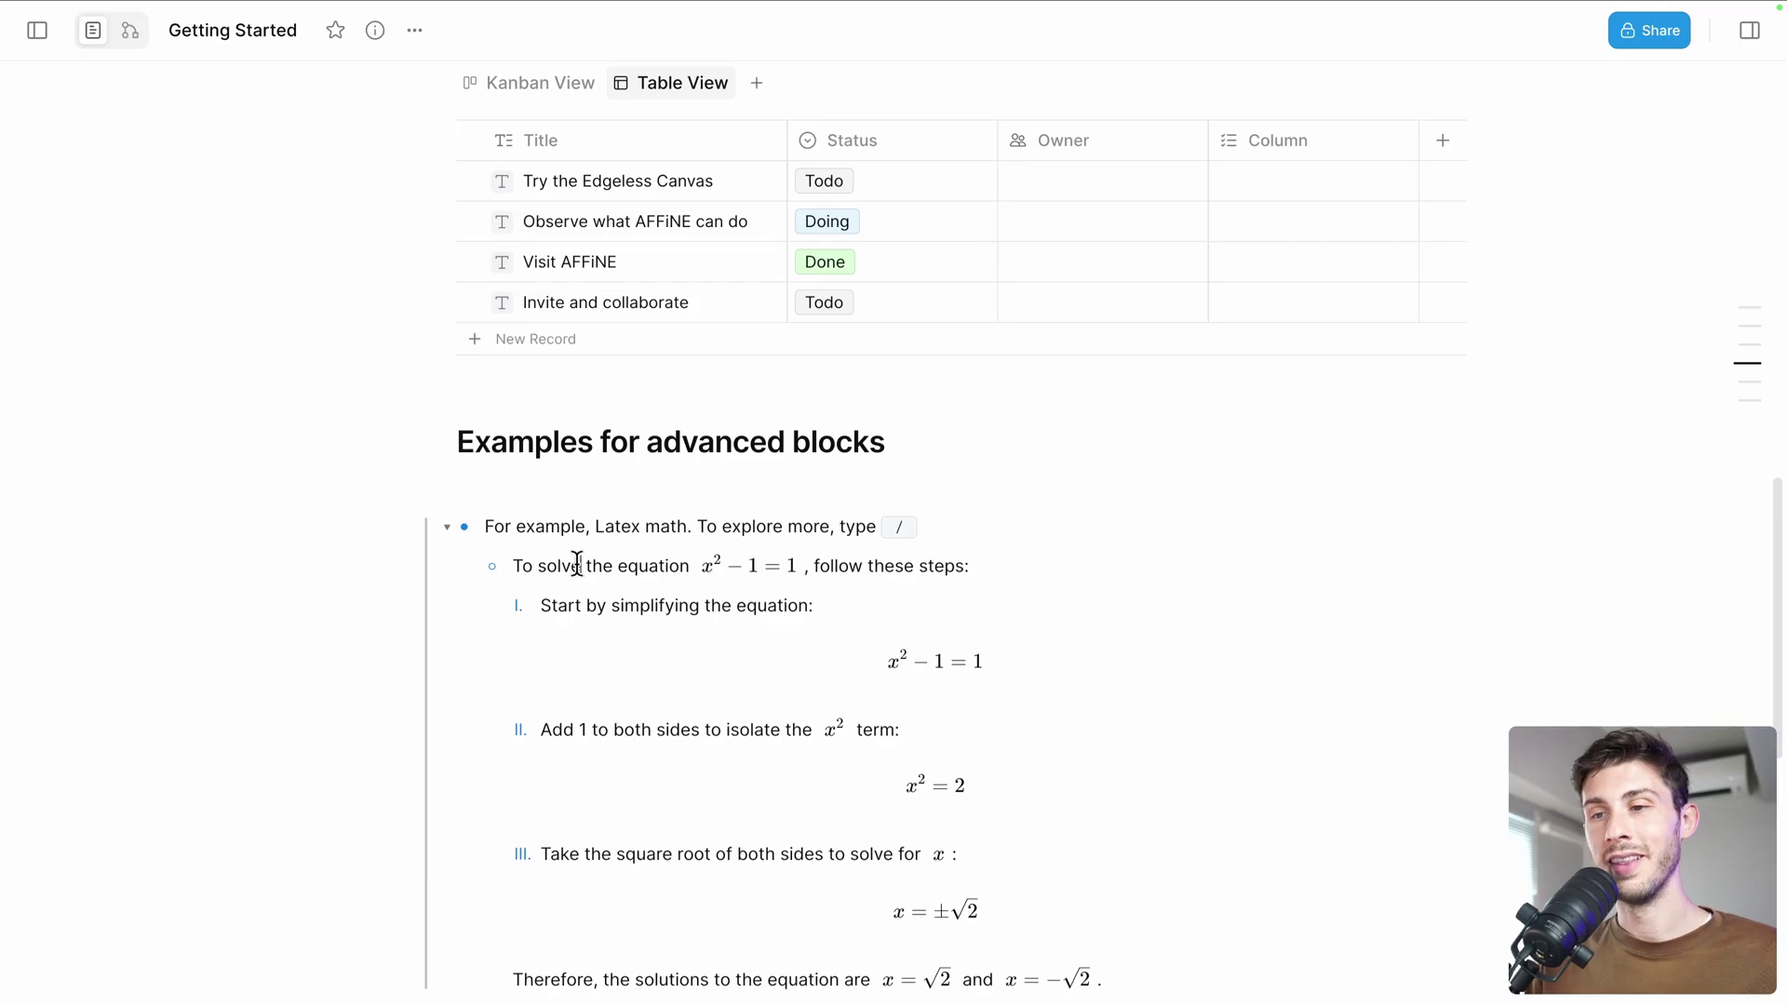
scroll(572, 566, "down", 6)
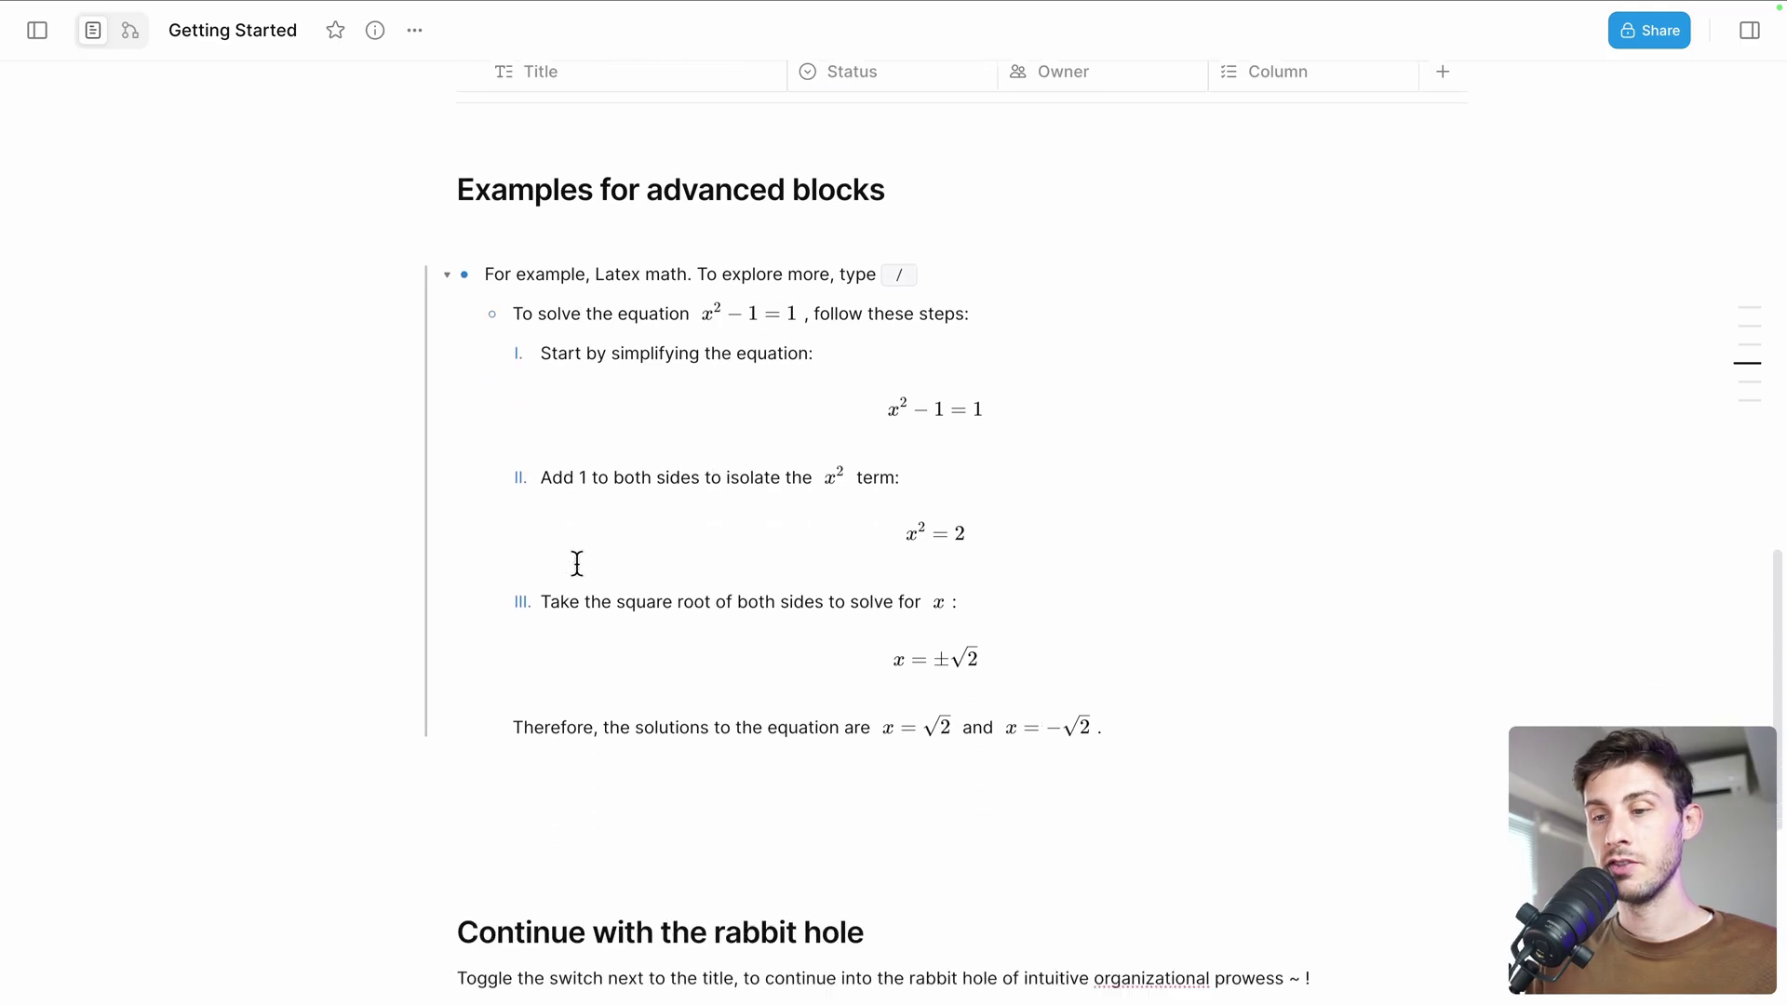
scroll(577, 565, "down", 3)
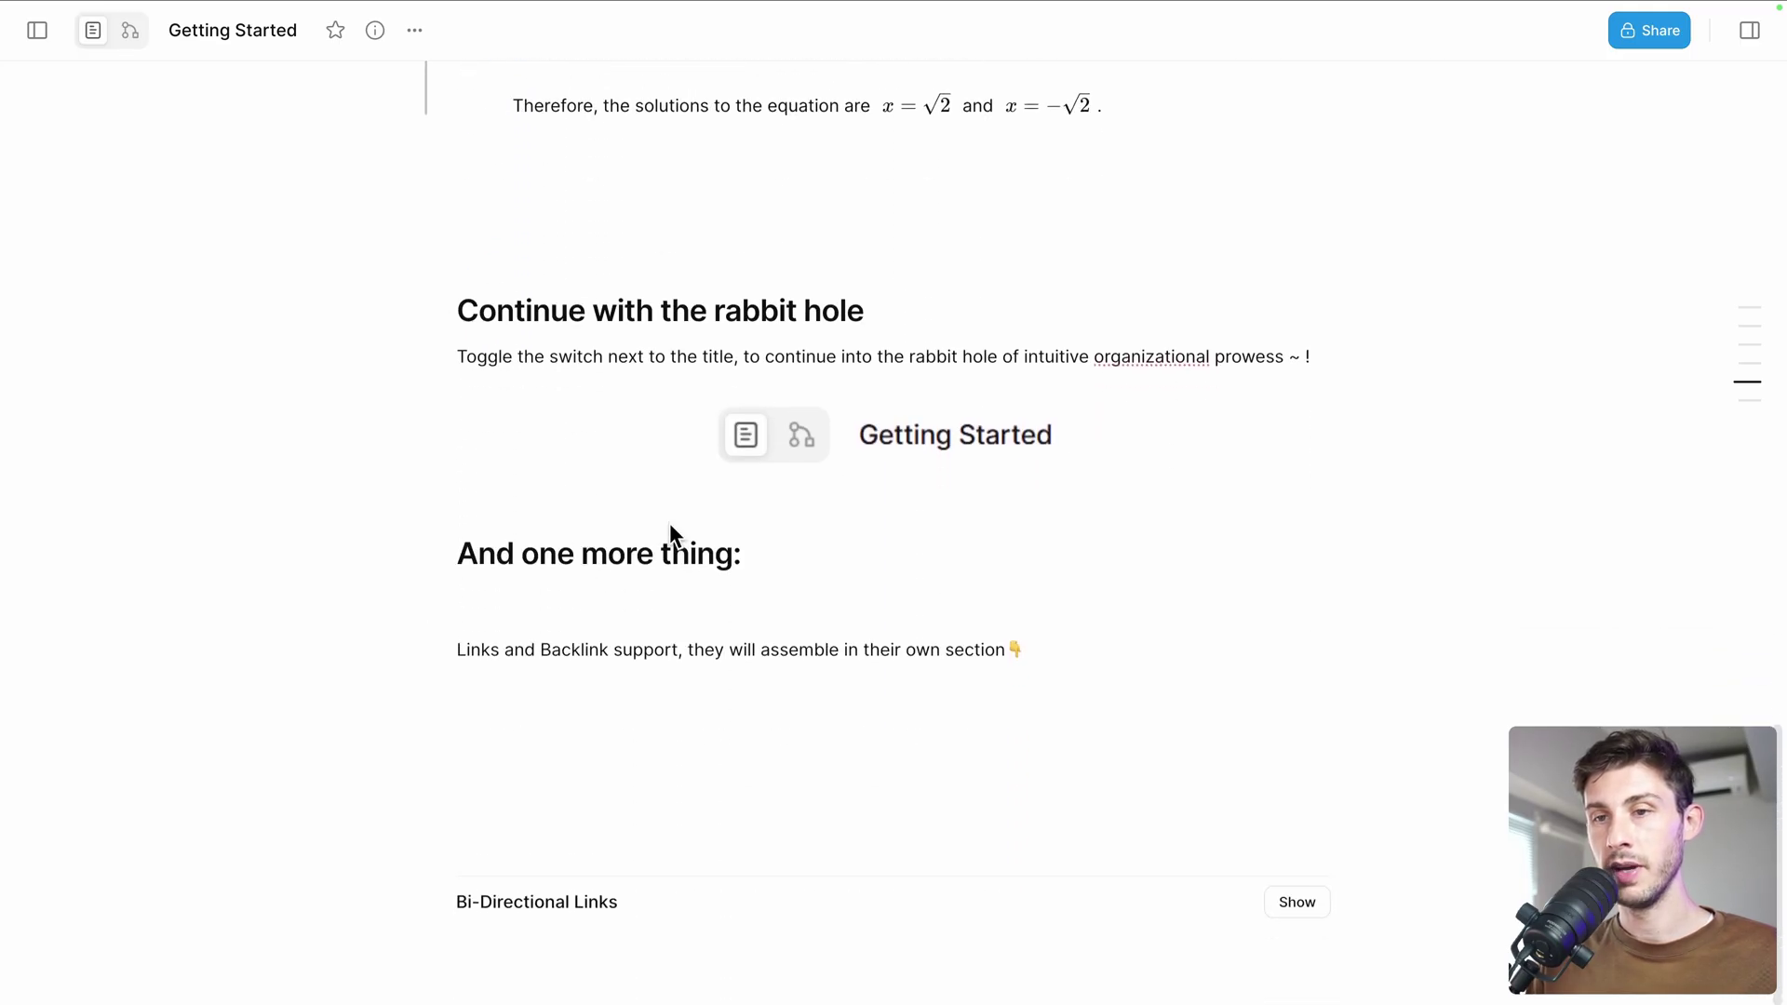
left_click(130, 34)
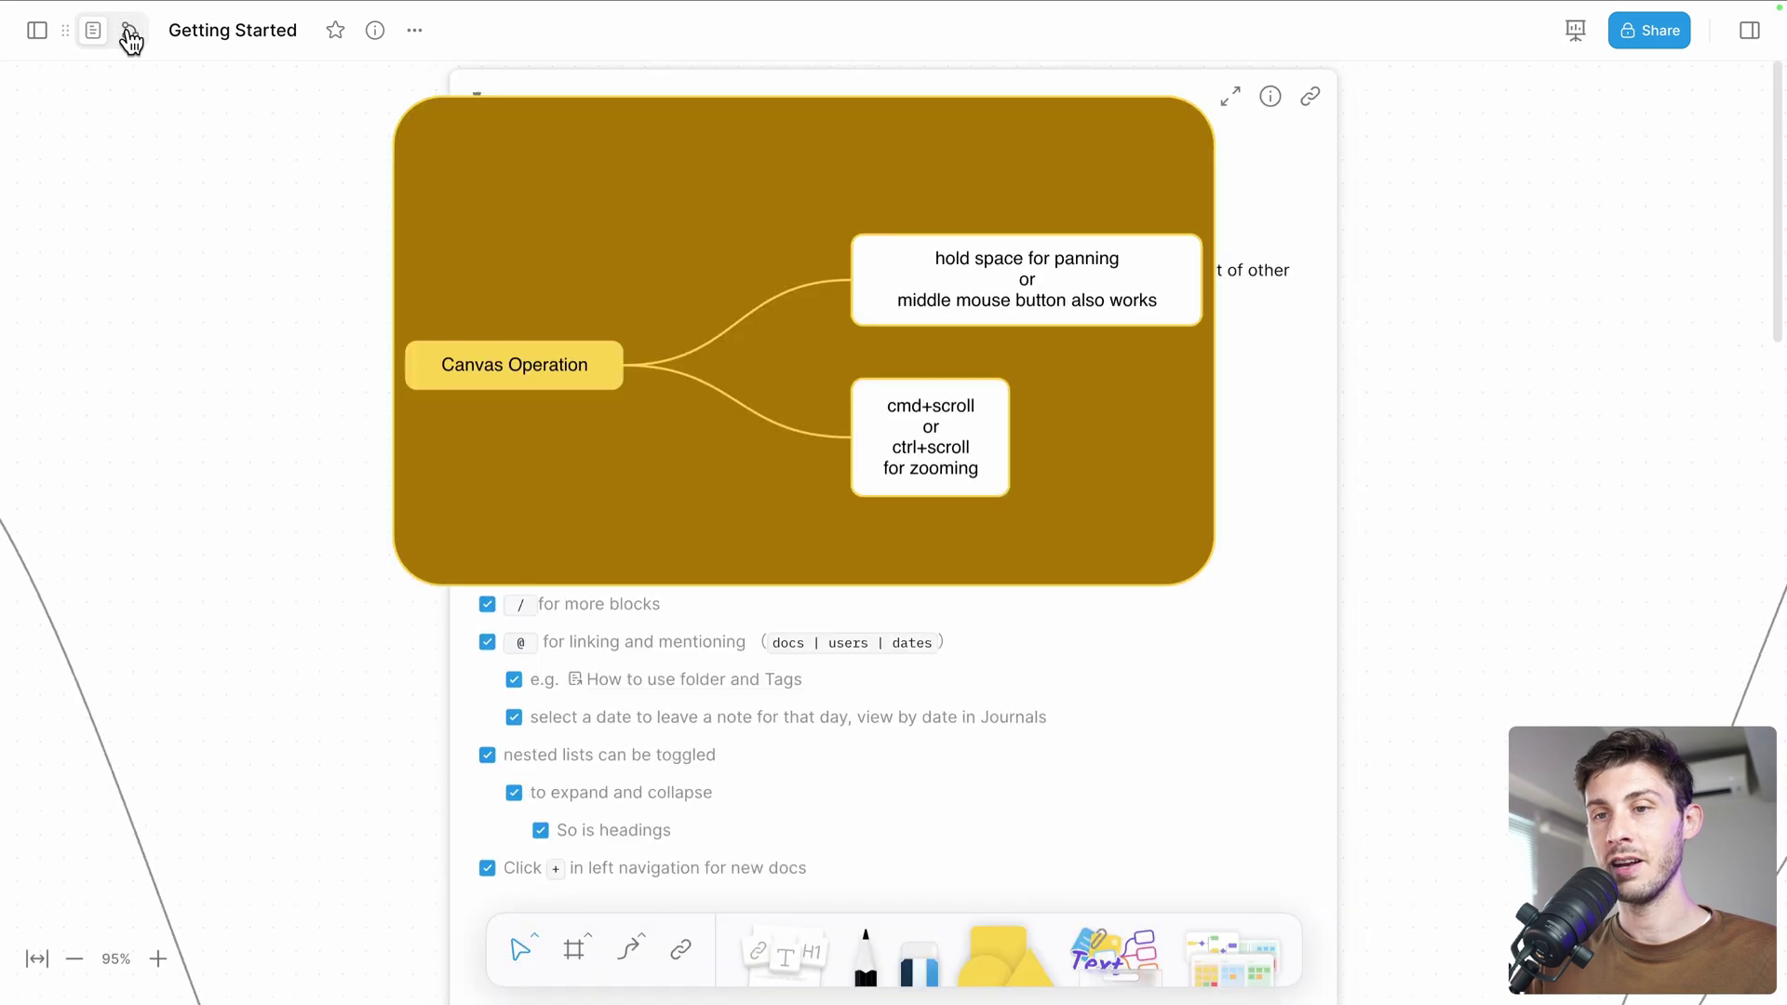
scroll(549, 307, "down", 10)
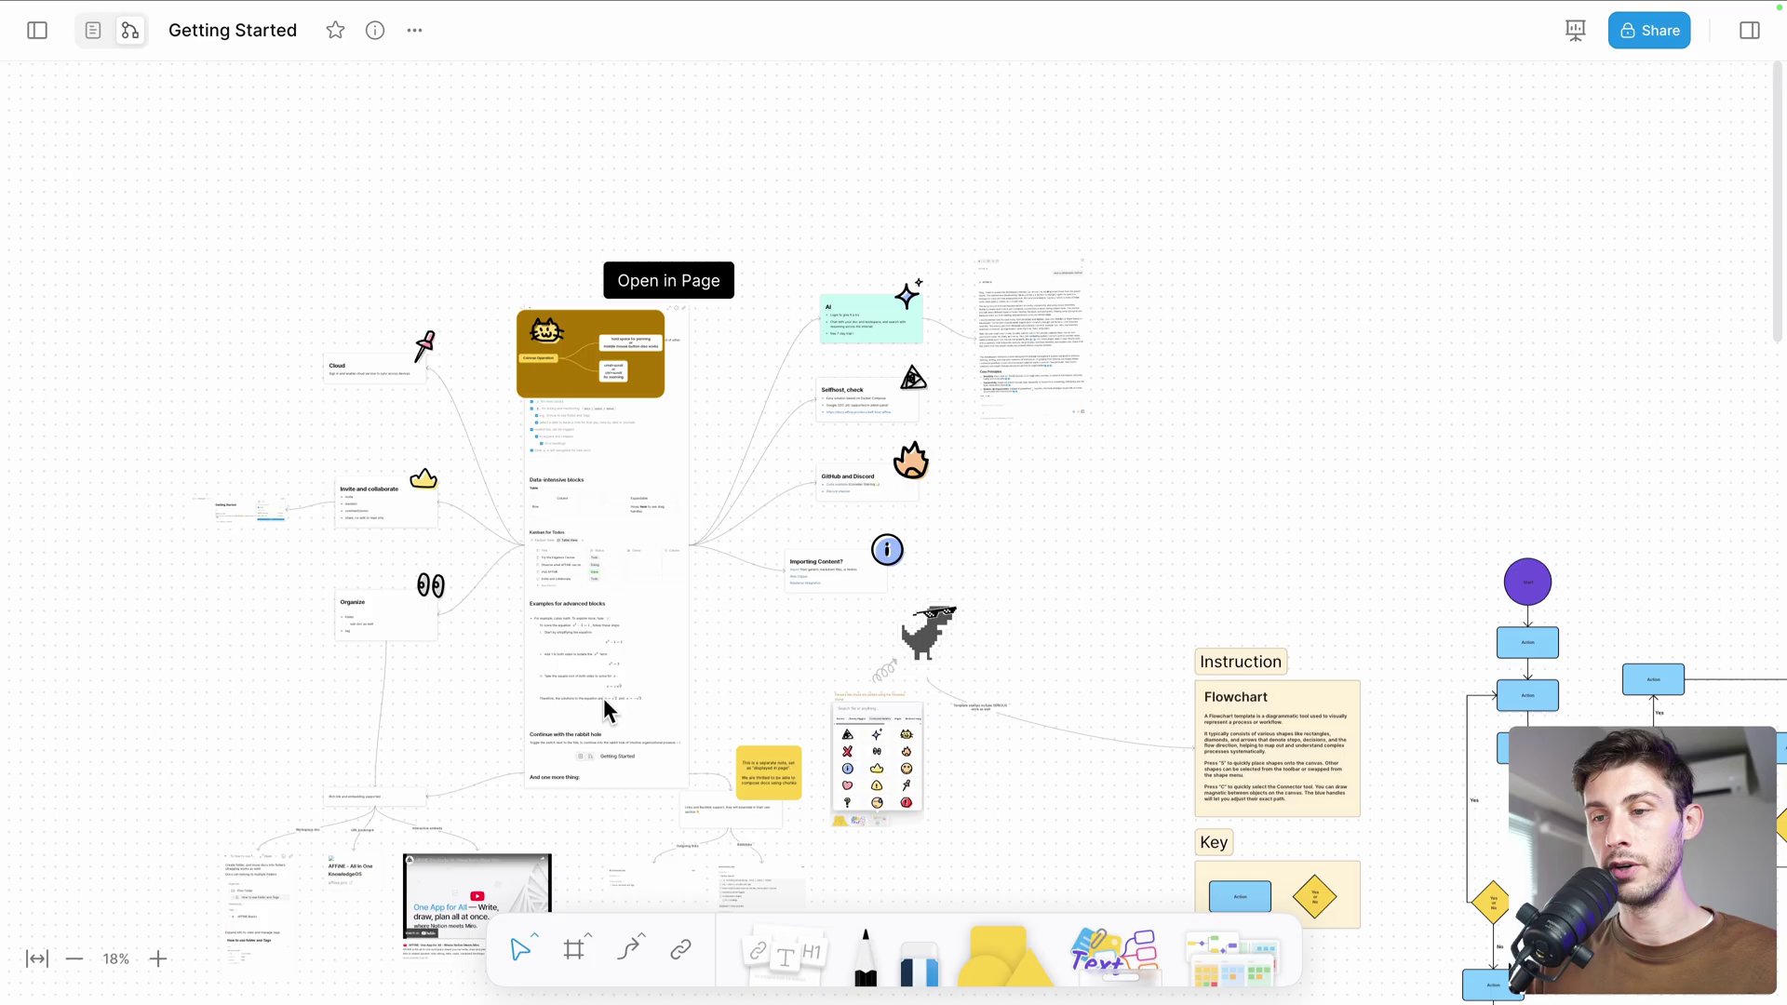
left_click(663, 454)
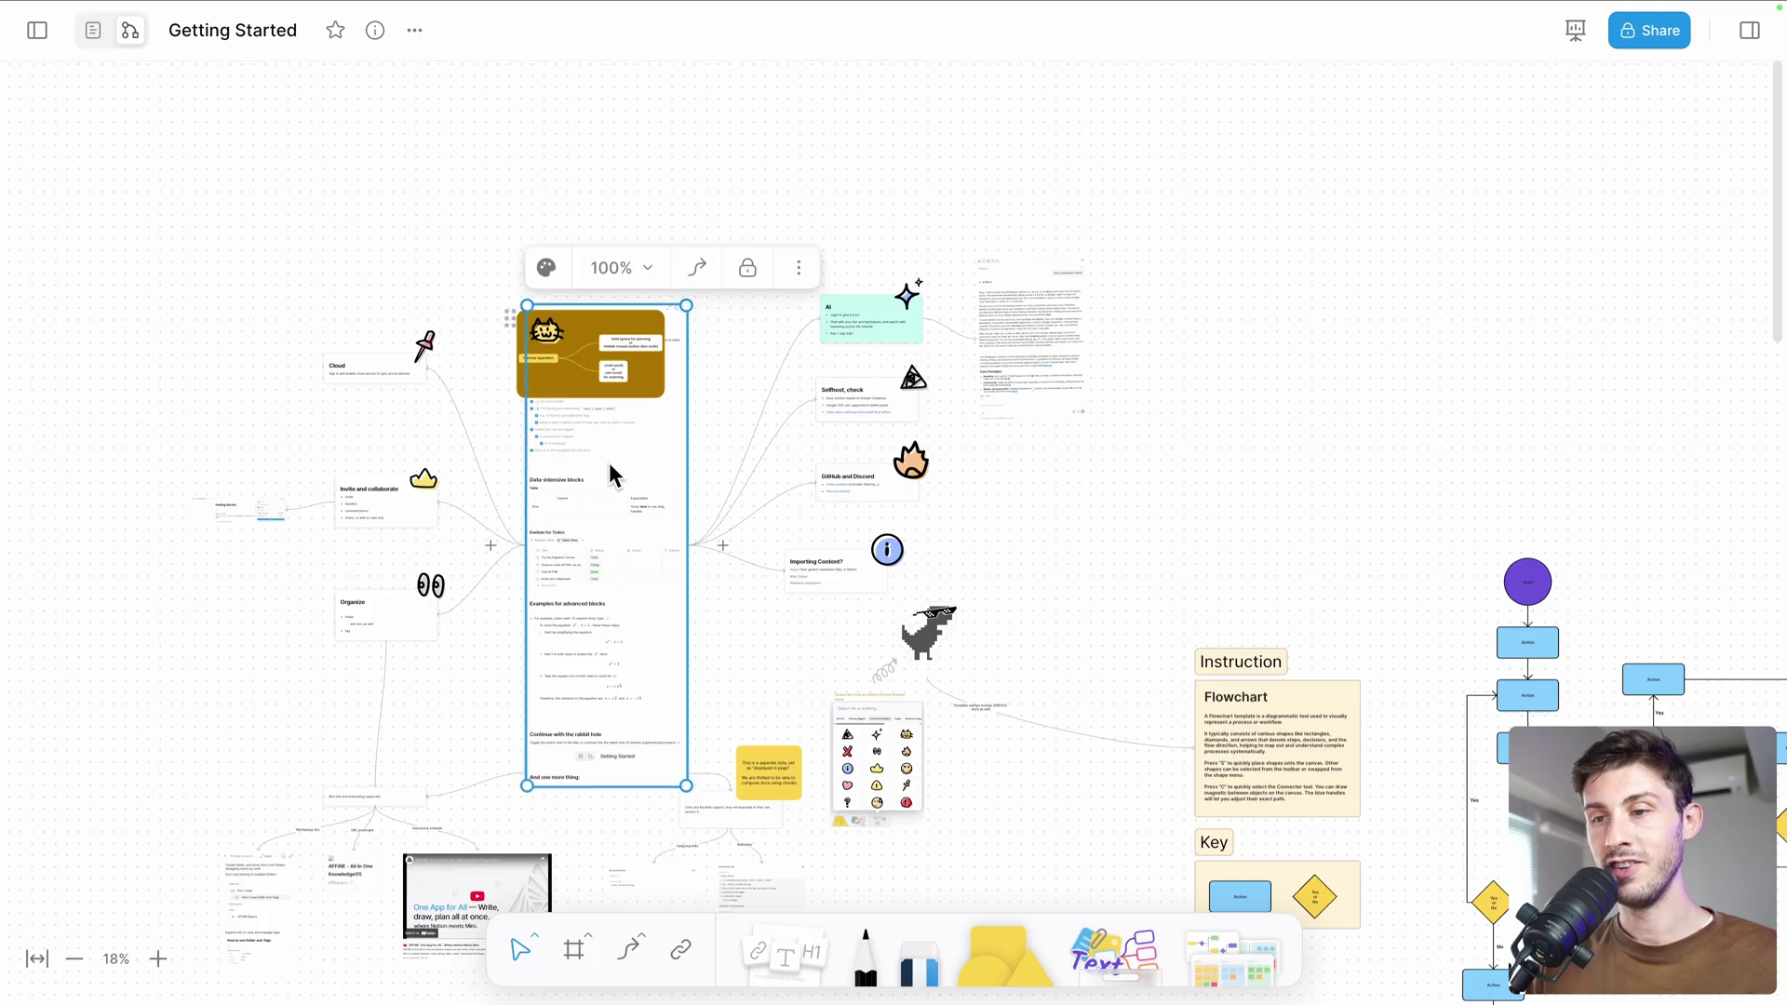
scroll(609, 462, "up", 5)
scroll(609, 464, "down", 8)
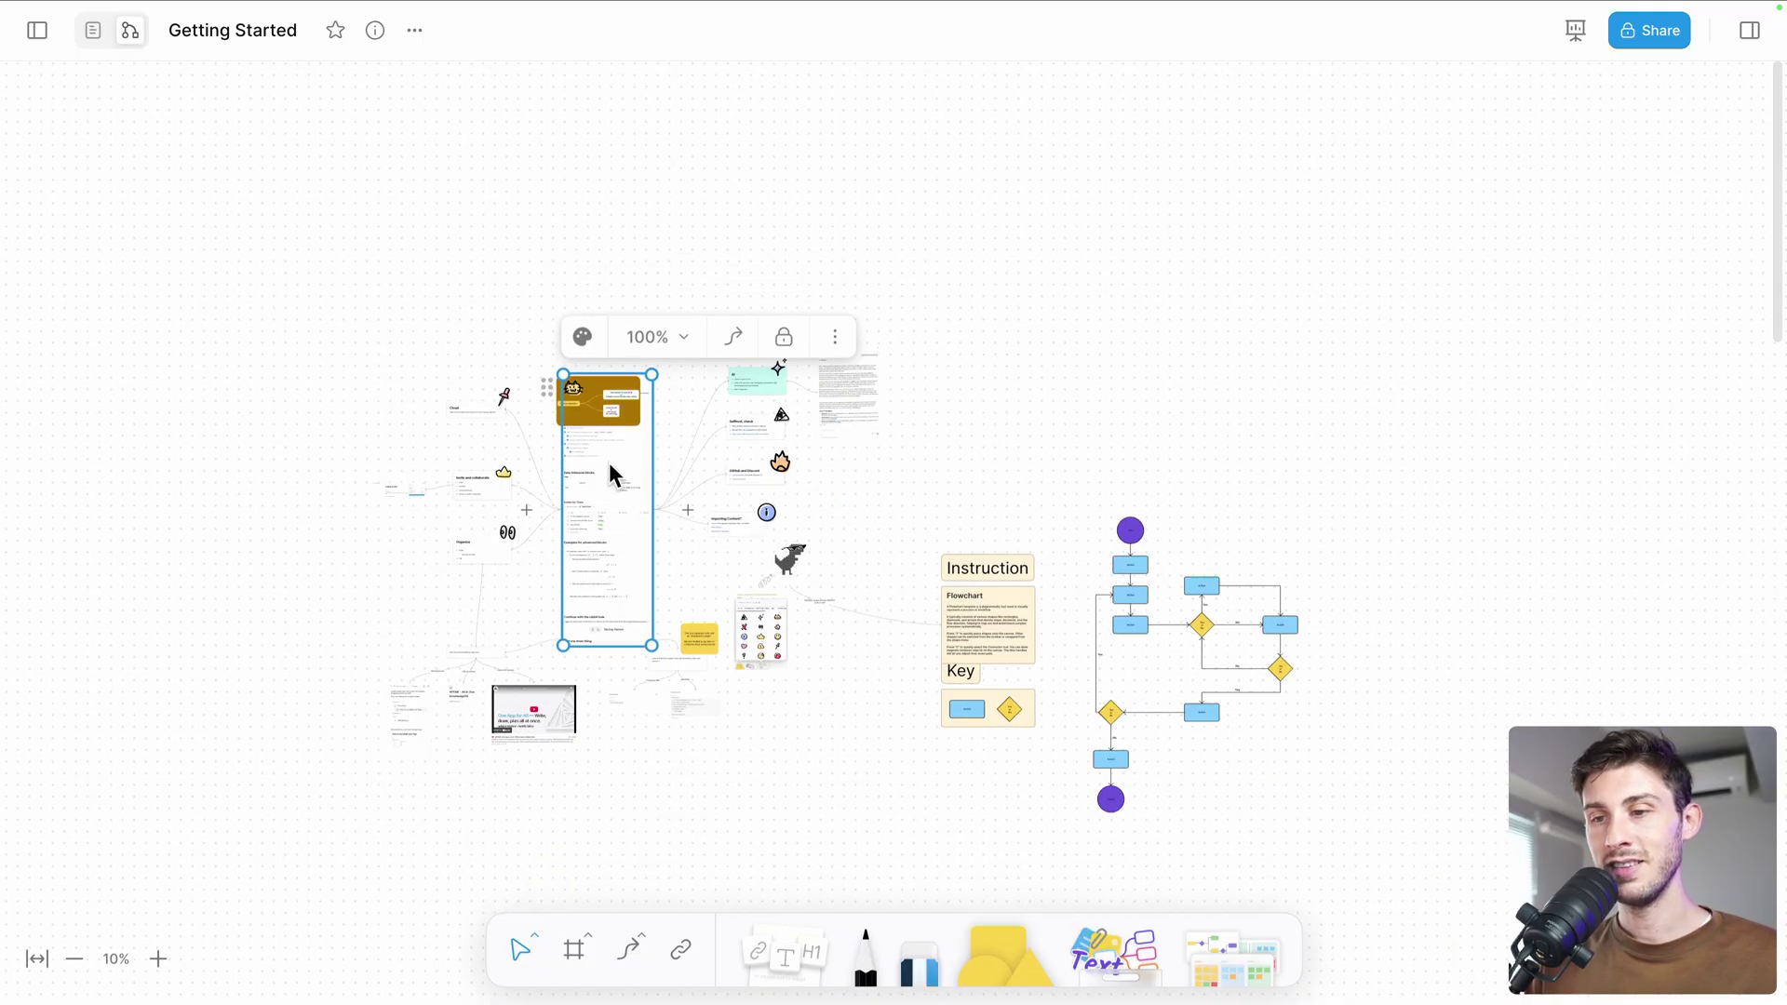
scroll(609, 462, "up", 5)
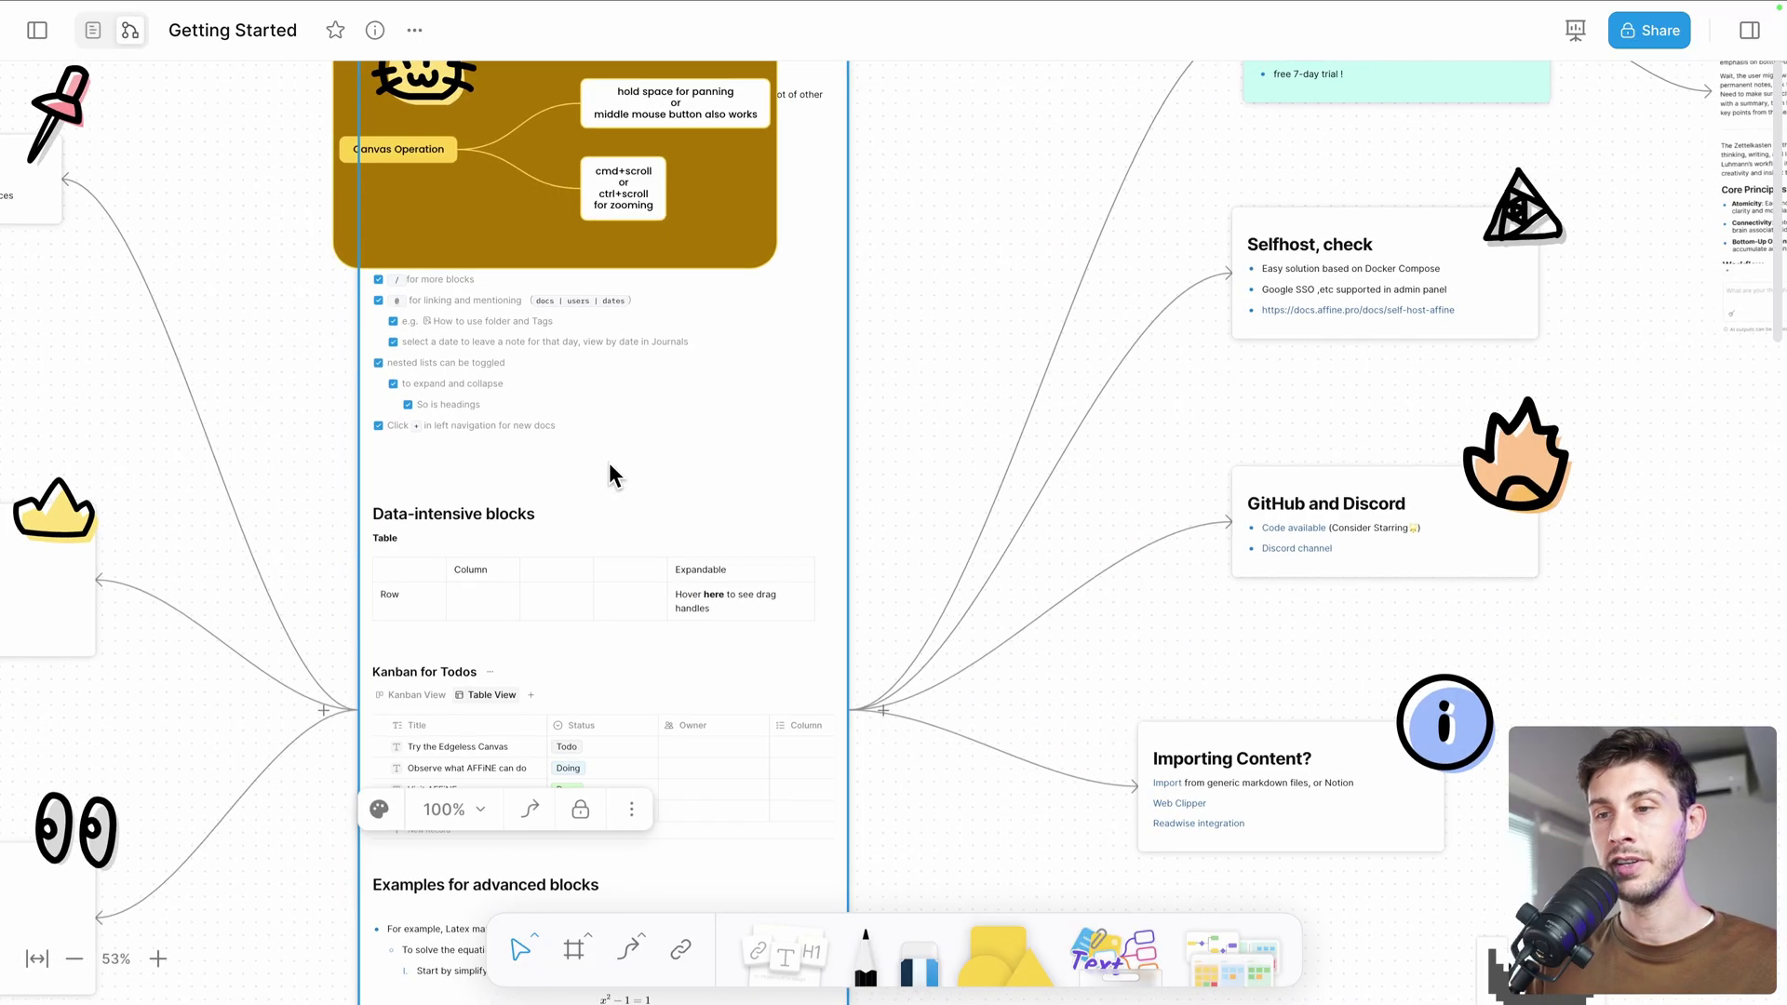
scroll(609, 461, "left", 5)
scroll(609, 462, "up", 3)
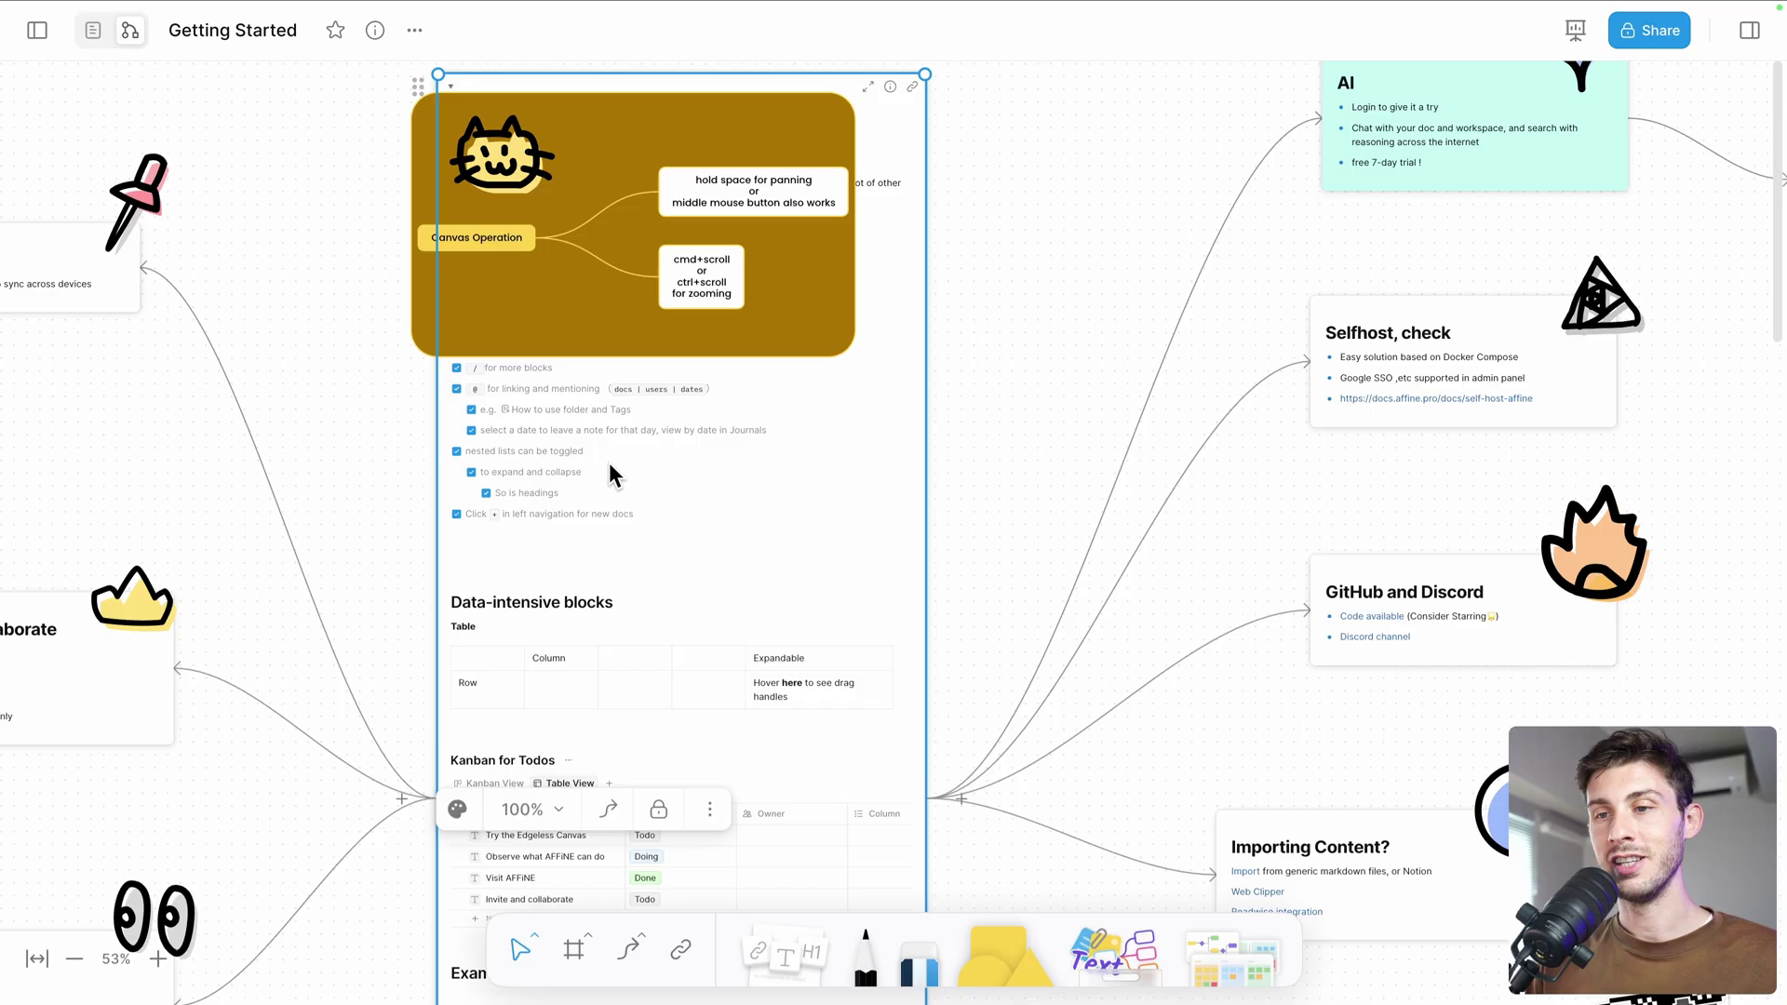
scroll(609, 462, "left", 5)
scroll(608, 462, "down", 2)
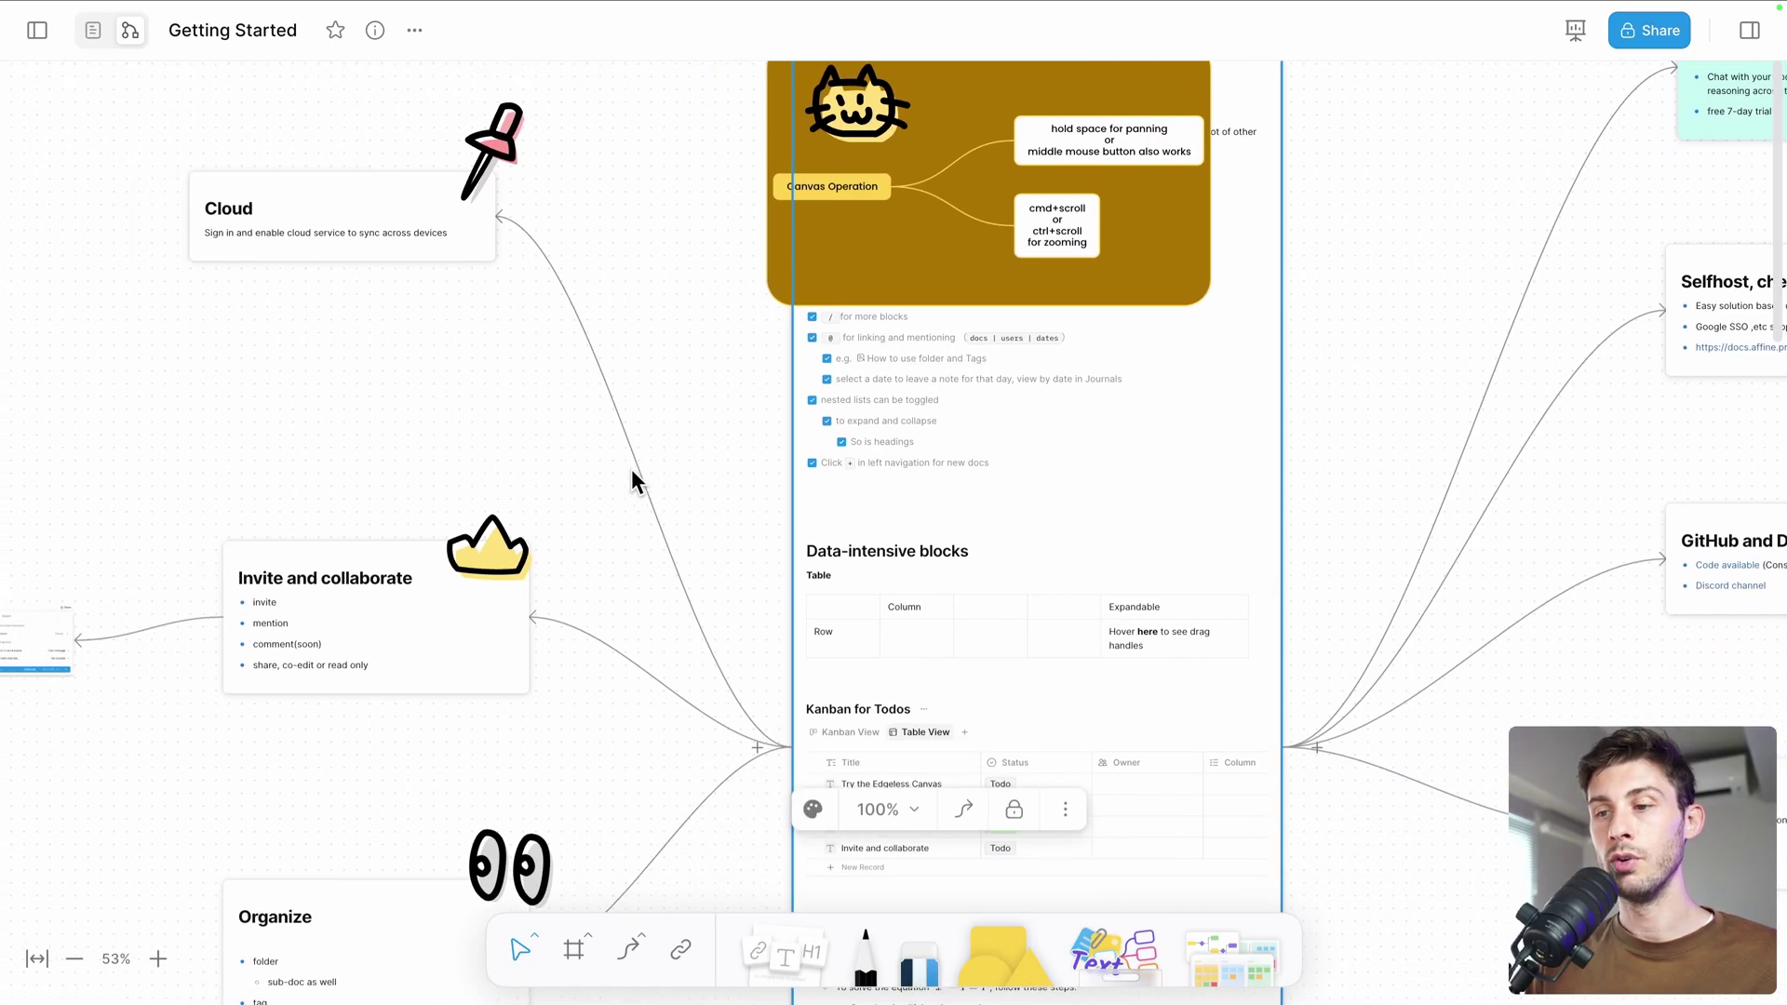
scroll(631, 469, "down", 7)
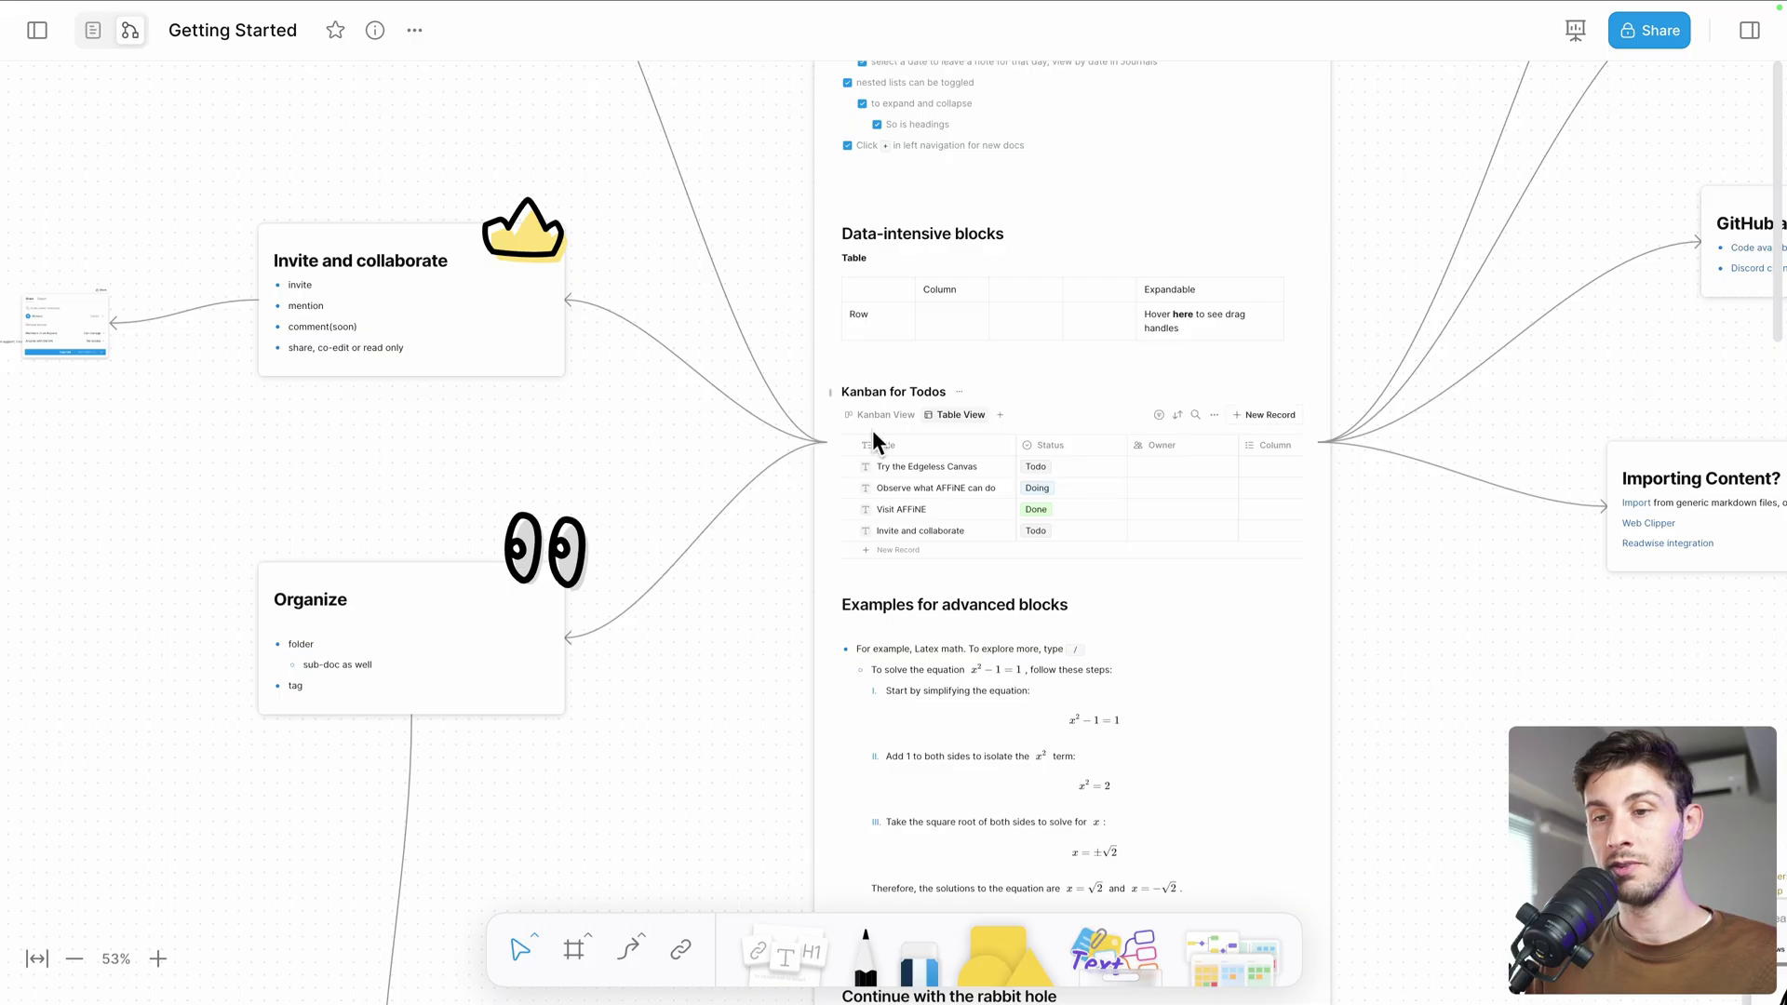
left_click(332, 316)
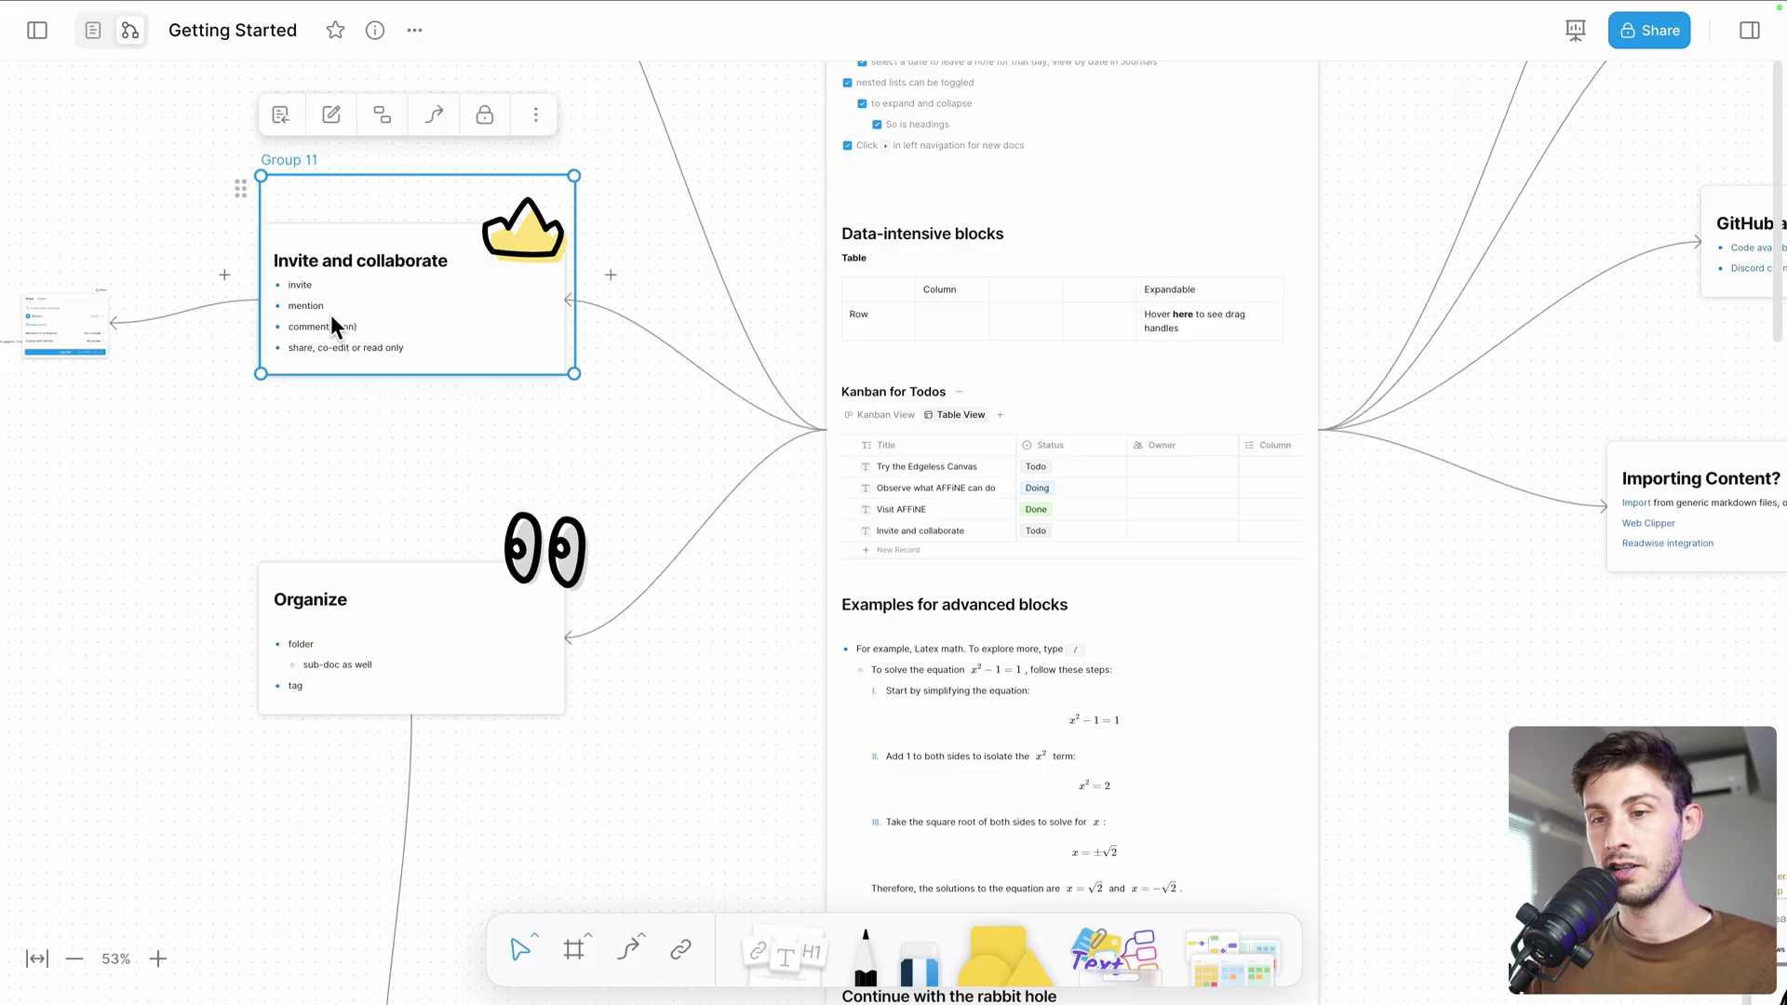
scroll(332, 316, "left", 5)
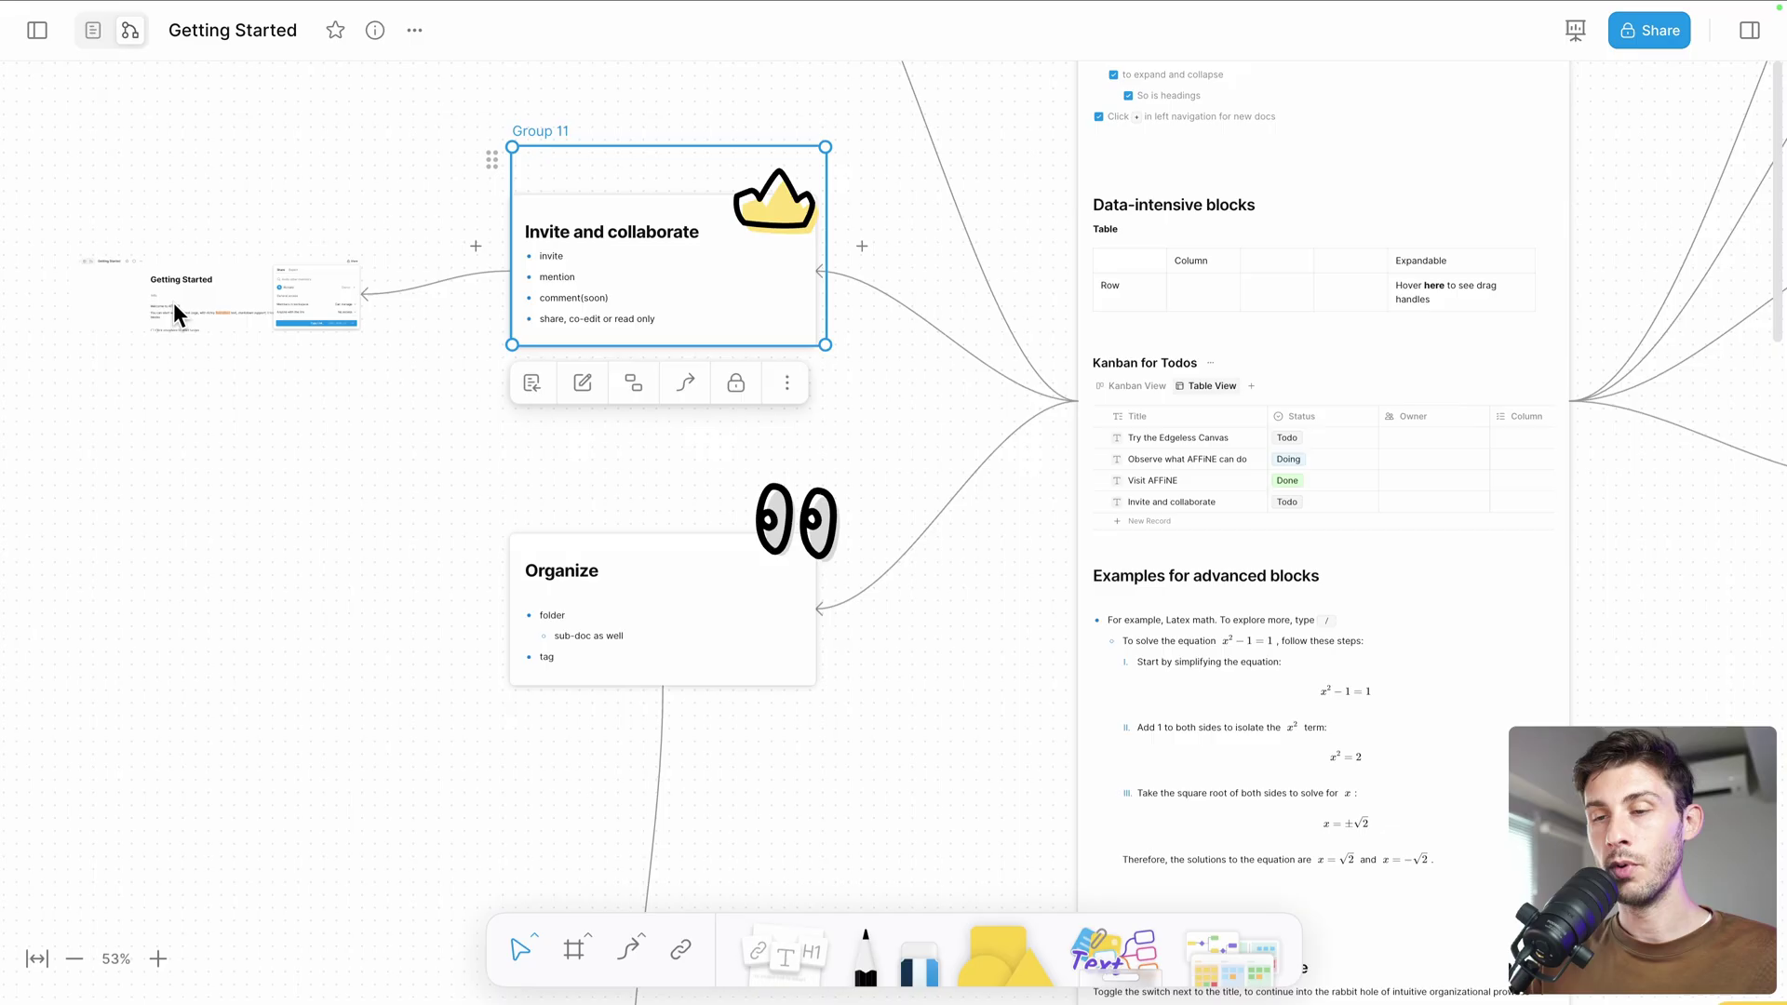
scroll(173, 304, "left", 3)
scroll(173, 303, "up", 5)
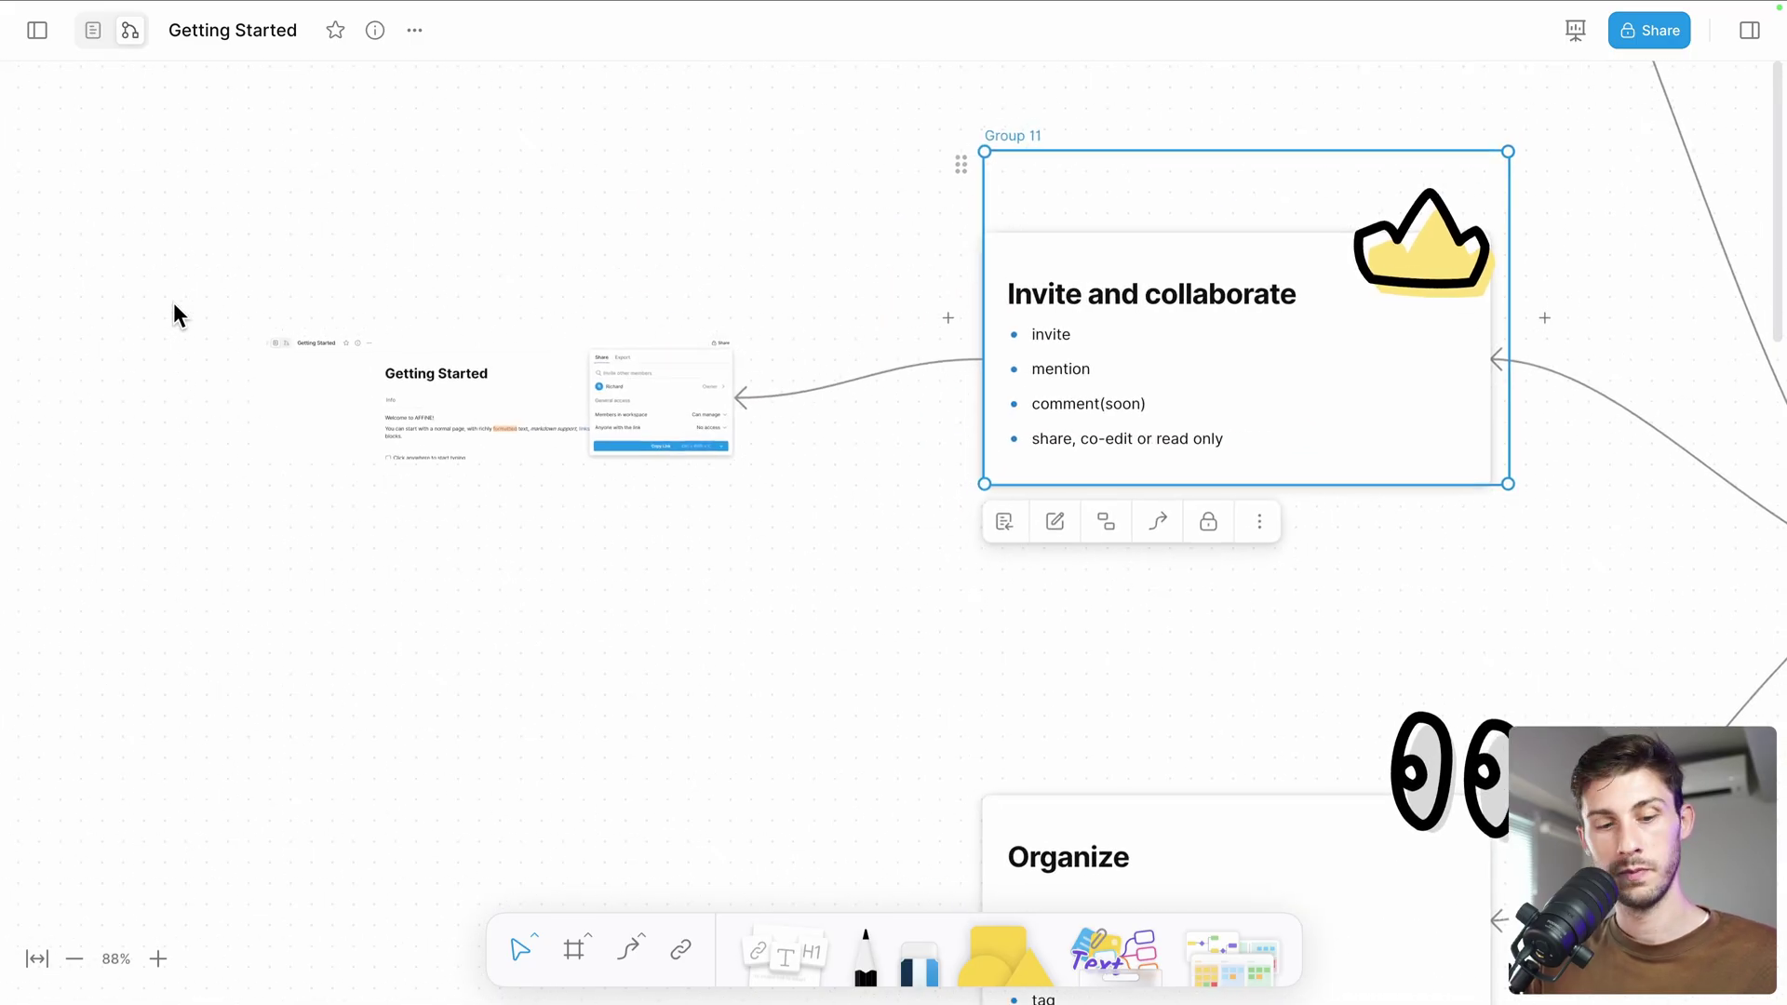
scroll(173, 304, "right", 4)
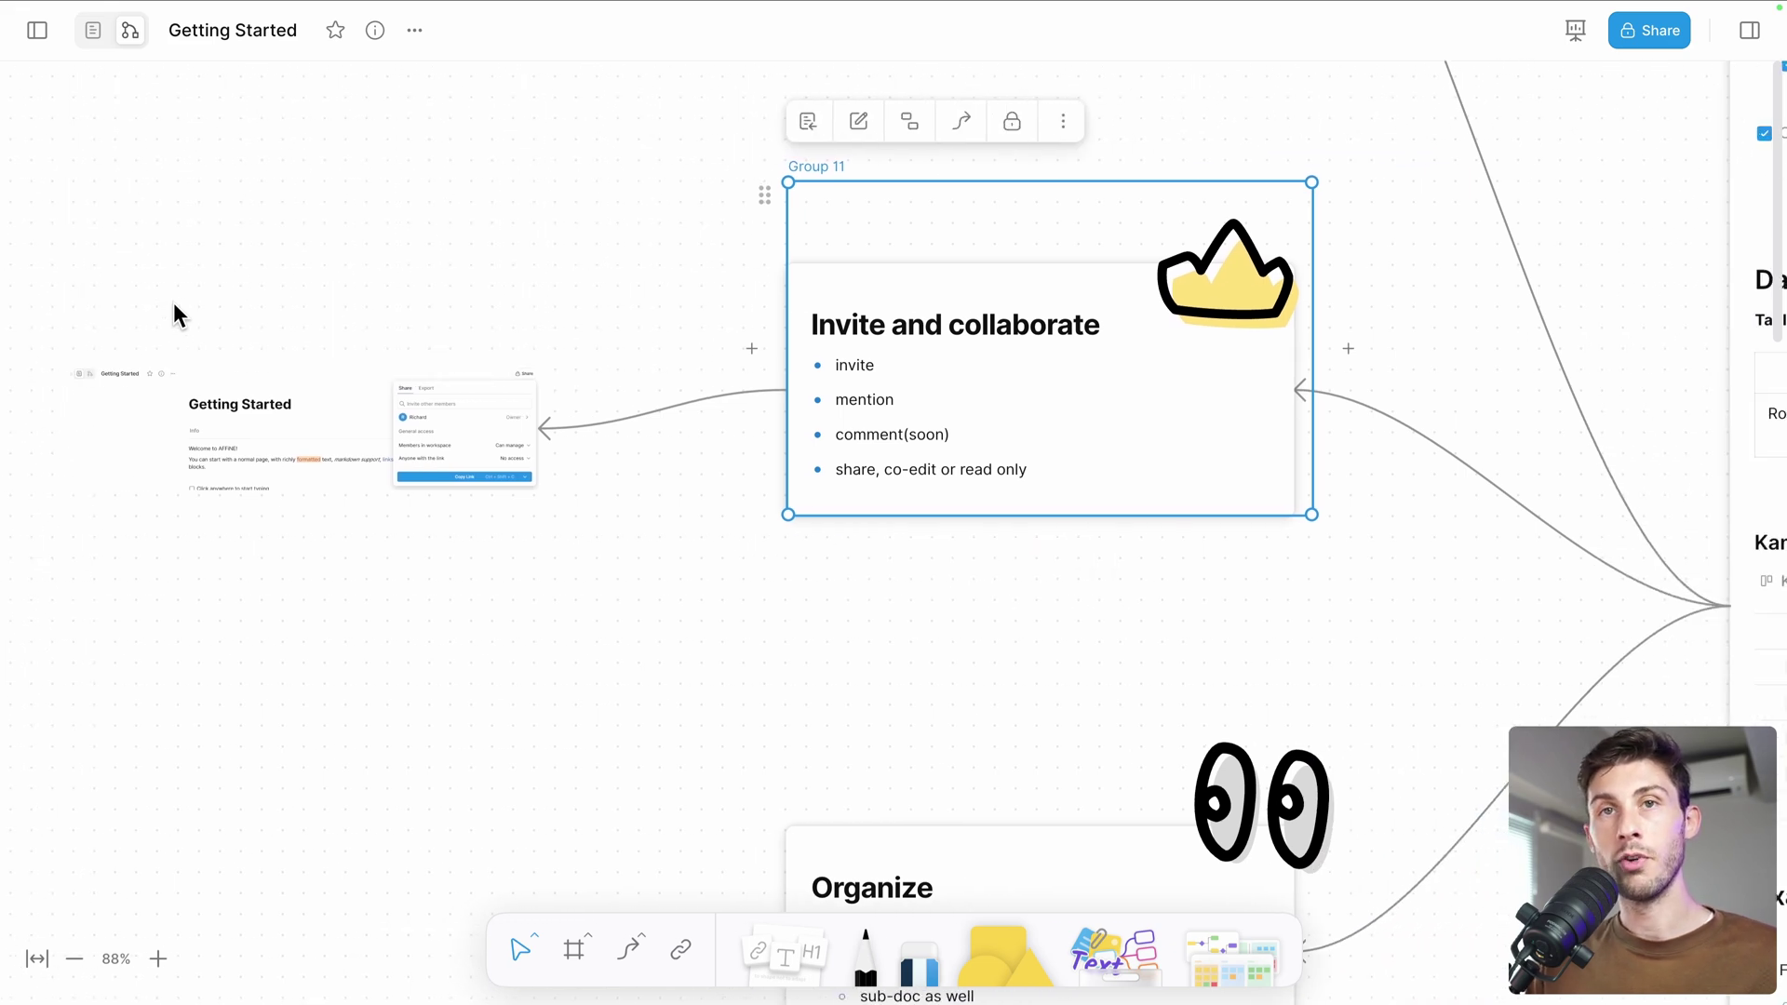
scroll(173, 303, "right", 15)
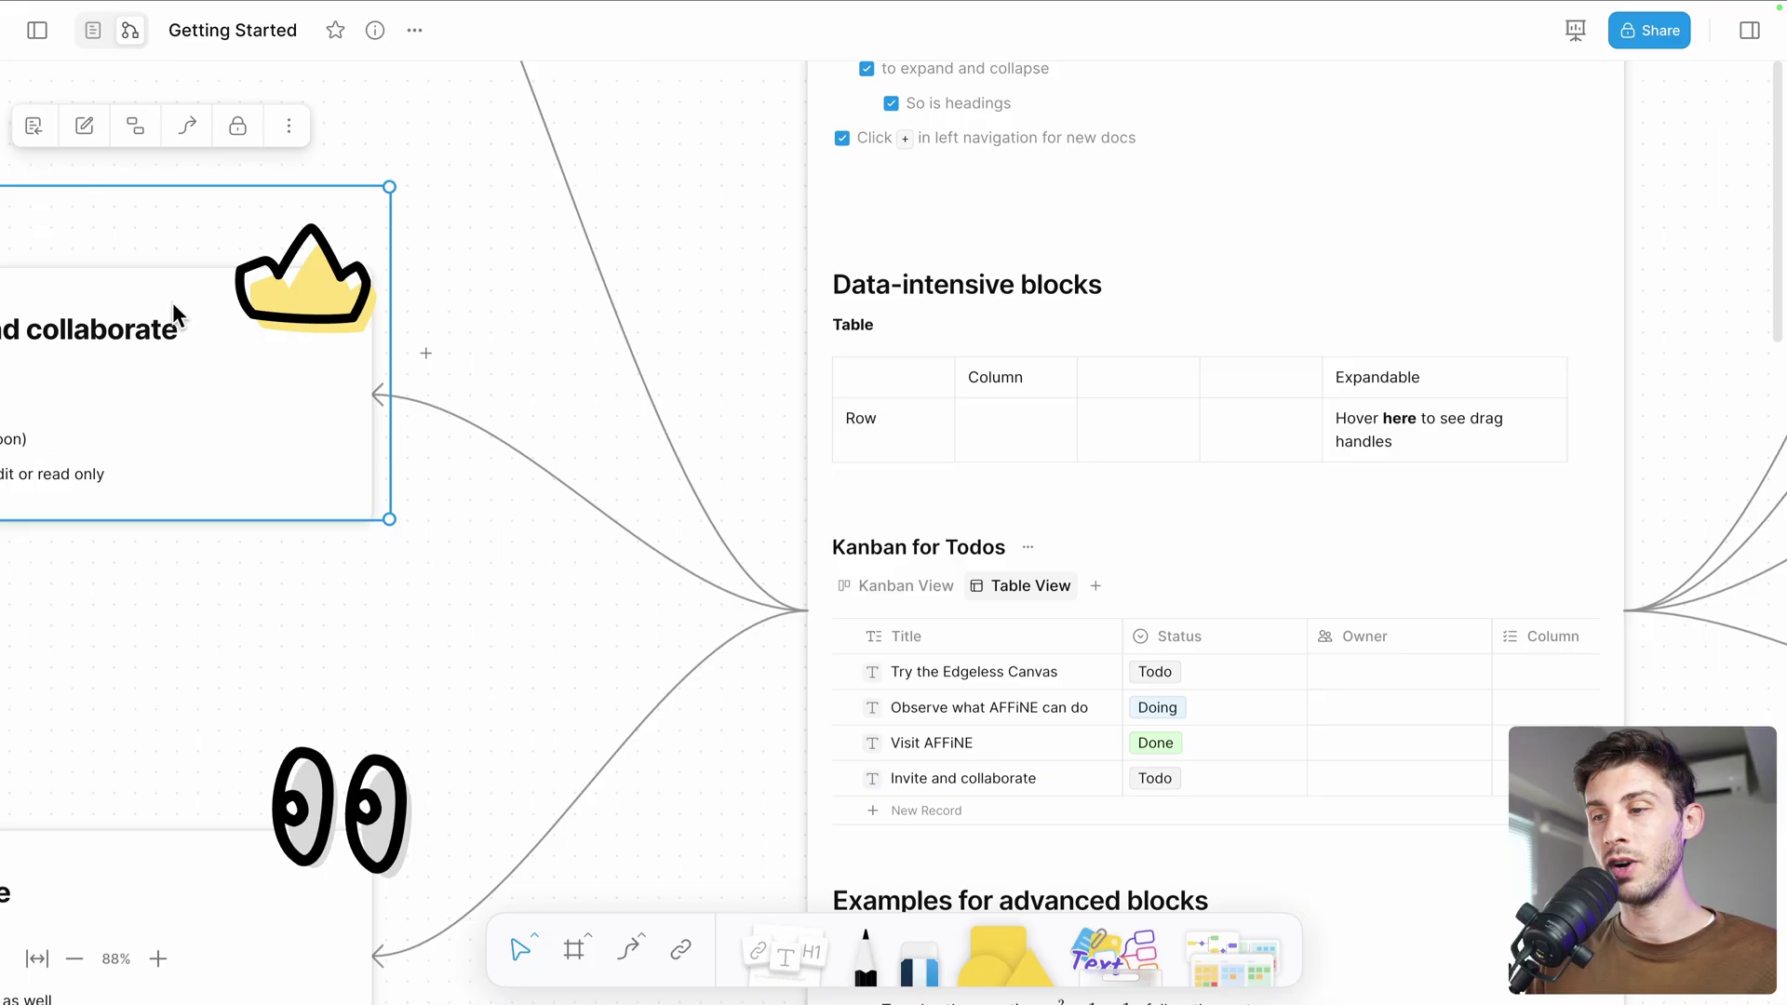
scroll(171, 304, "right", 10)
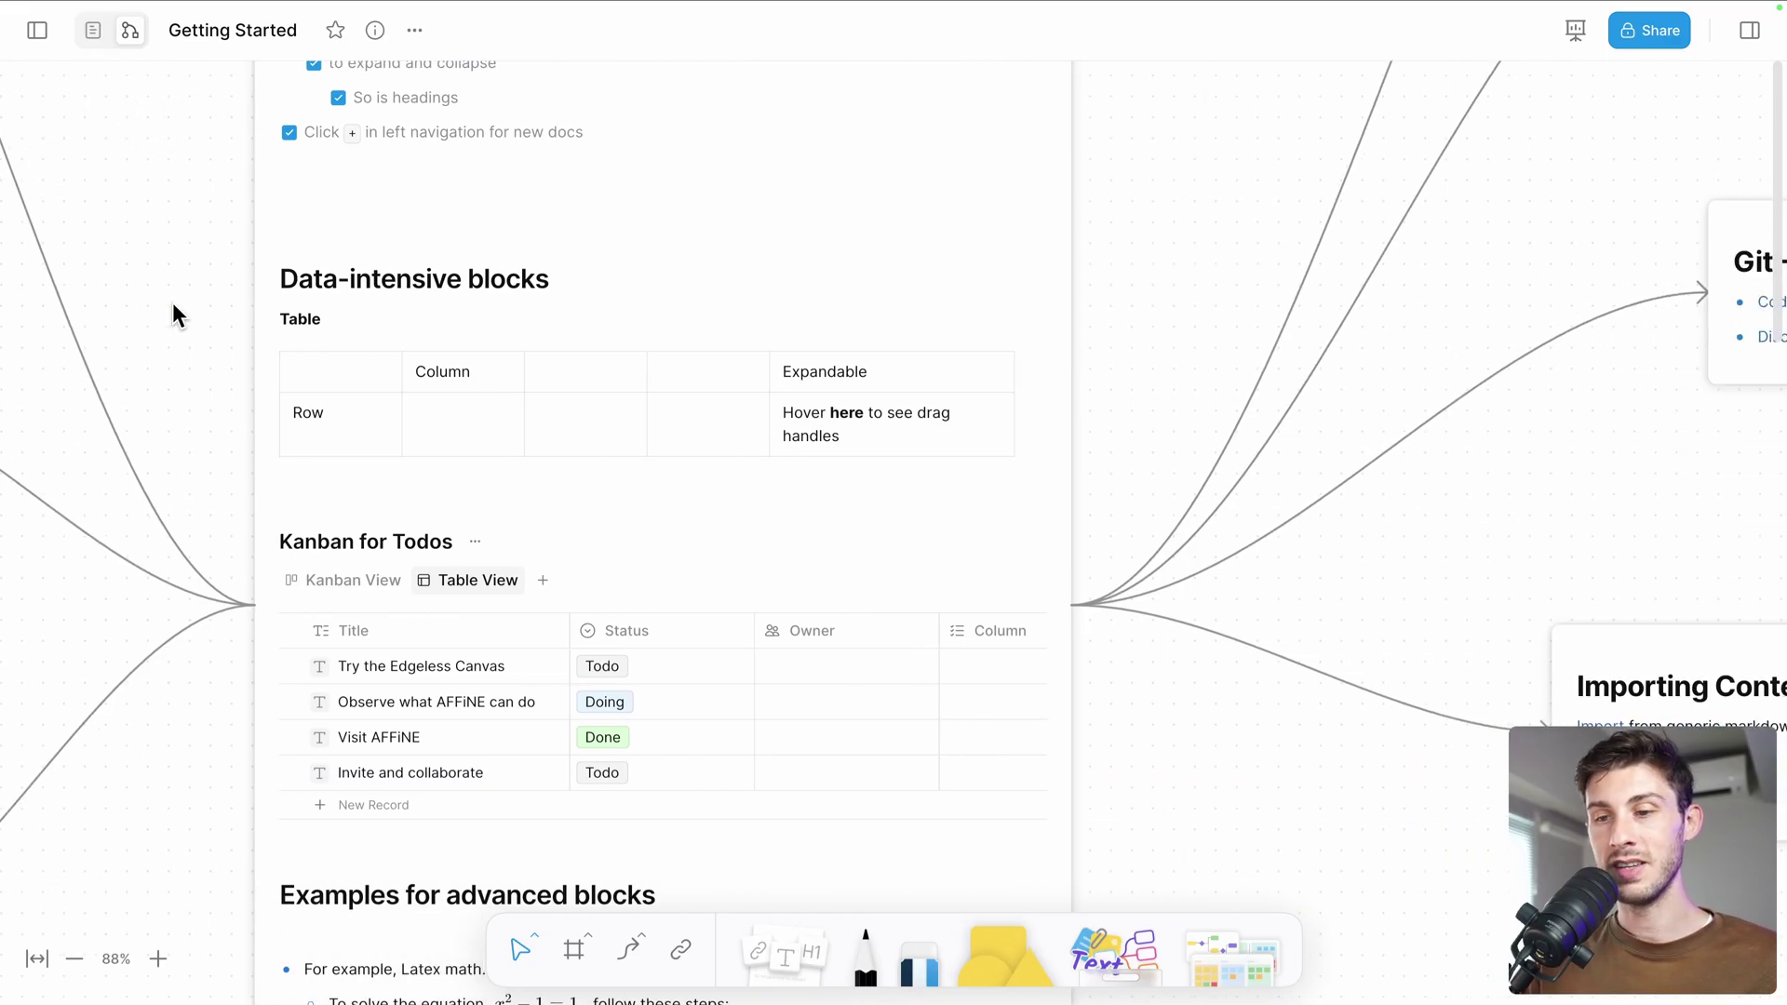
scroll(172, 303, "right", 4)
scroll(172, 303, "down", 2)
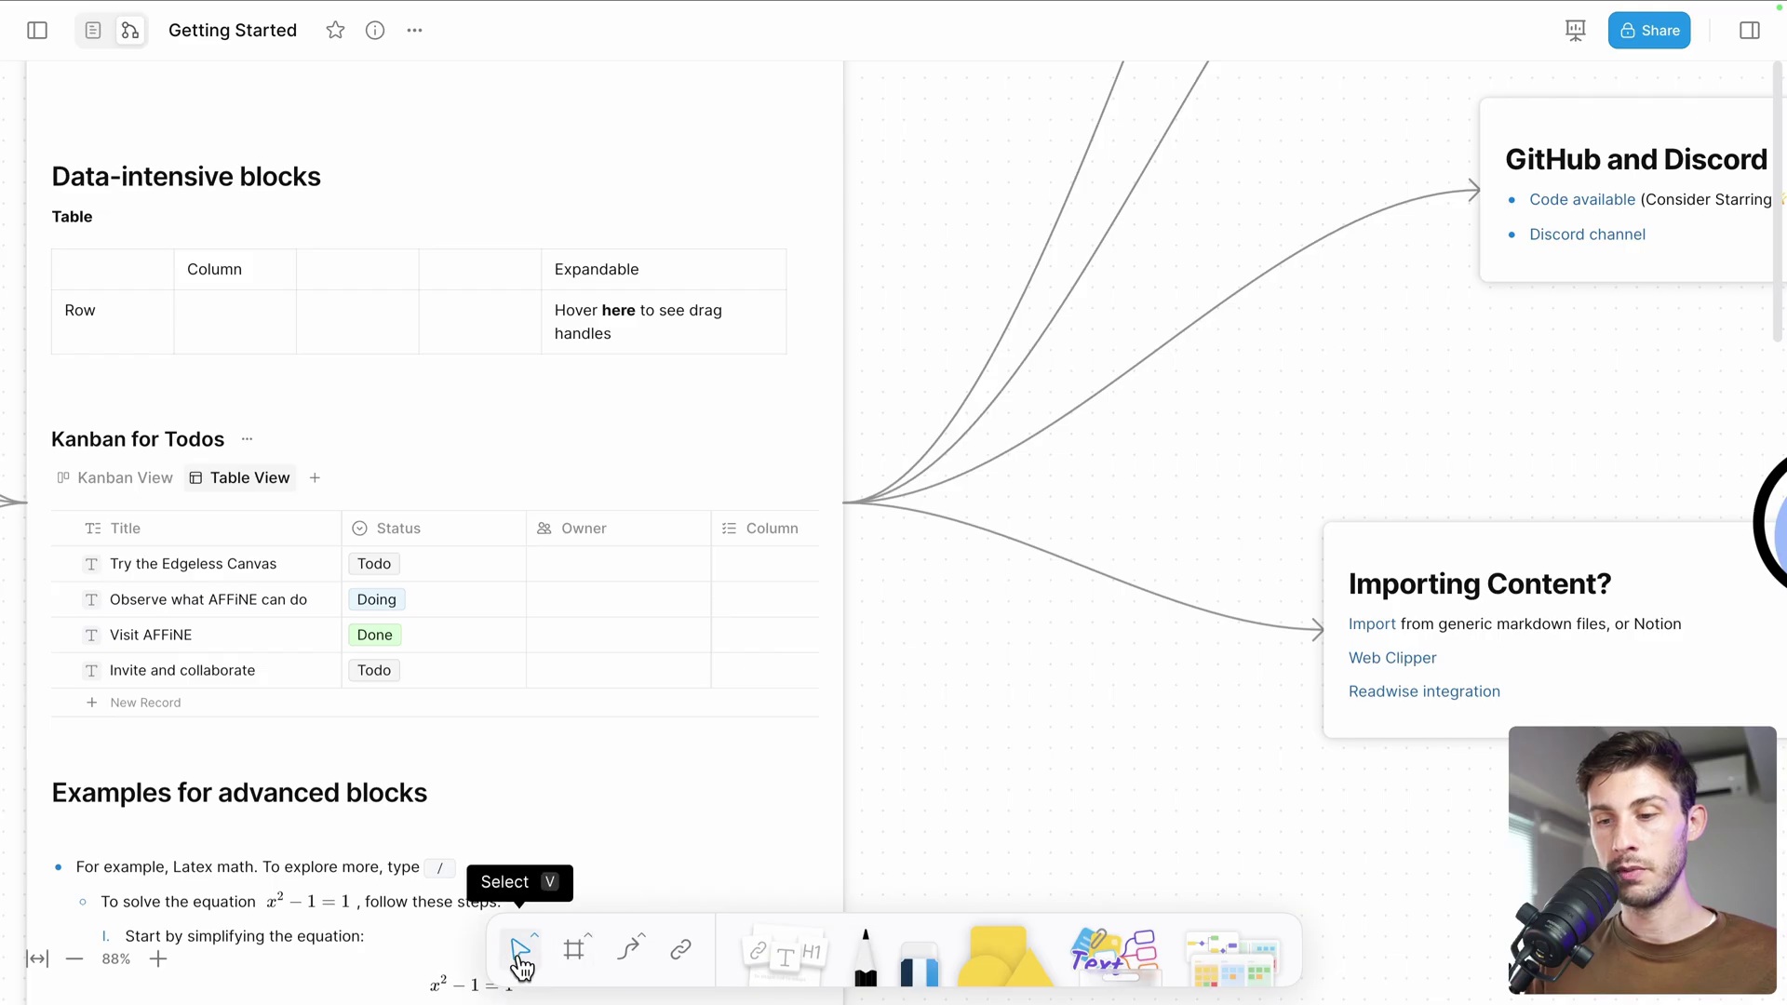
Draw a freehand wavy stroke with the Pen left of the Importing Content card
left_click(803, 975)
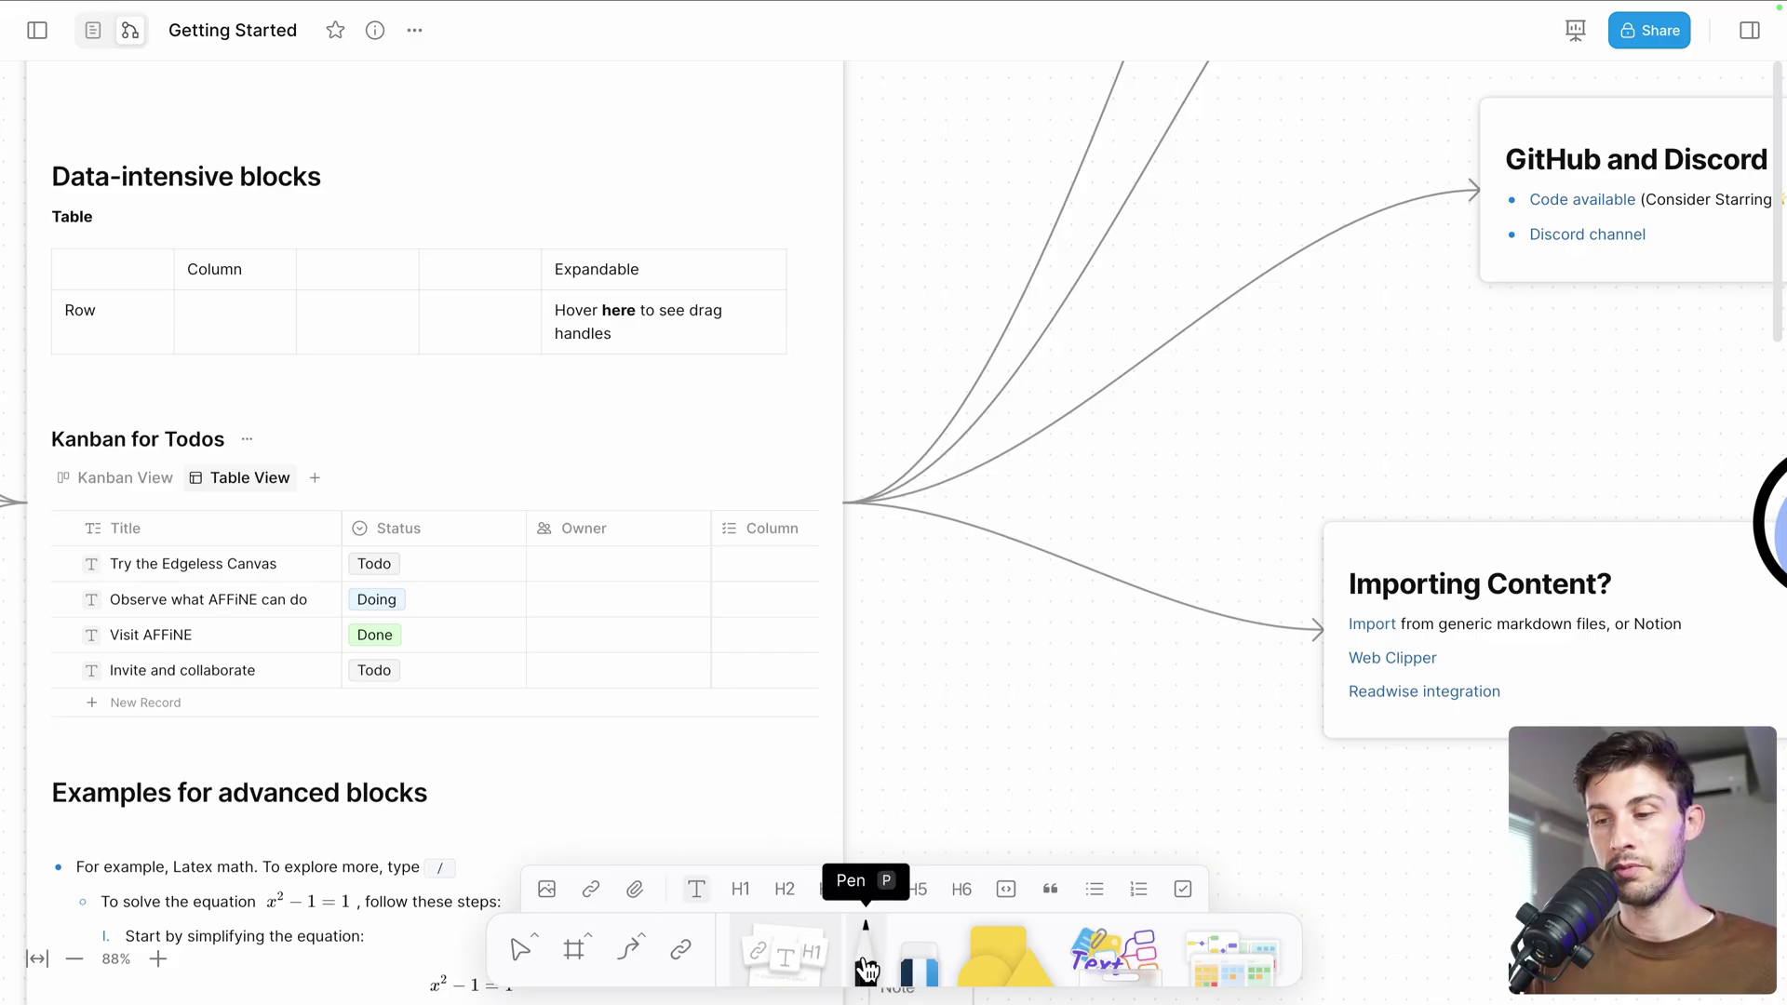
left_click(865, 953)
mouse_move(881, 761)
left_mouse_down()
mouse_move(994, 689)
mouse_move(1141, 681)
mouse_move(1167, 662)
mouse_move(1164, 733)
left_mouse_up()
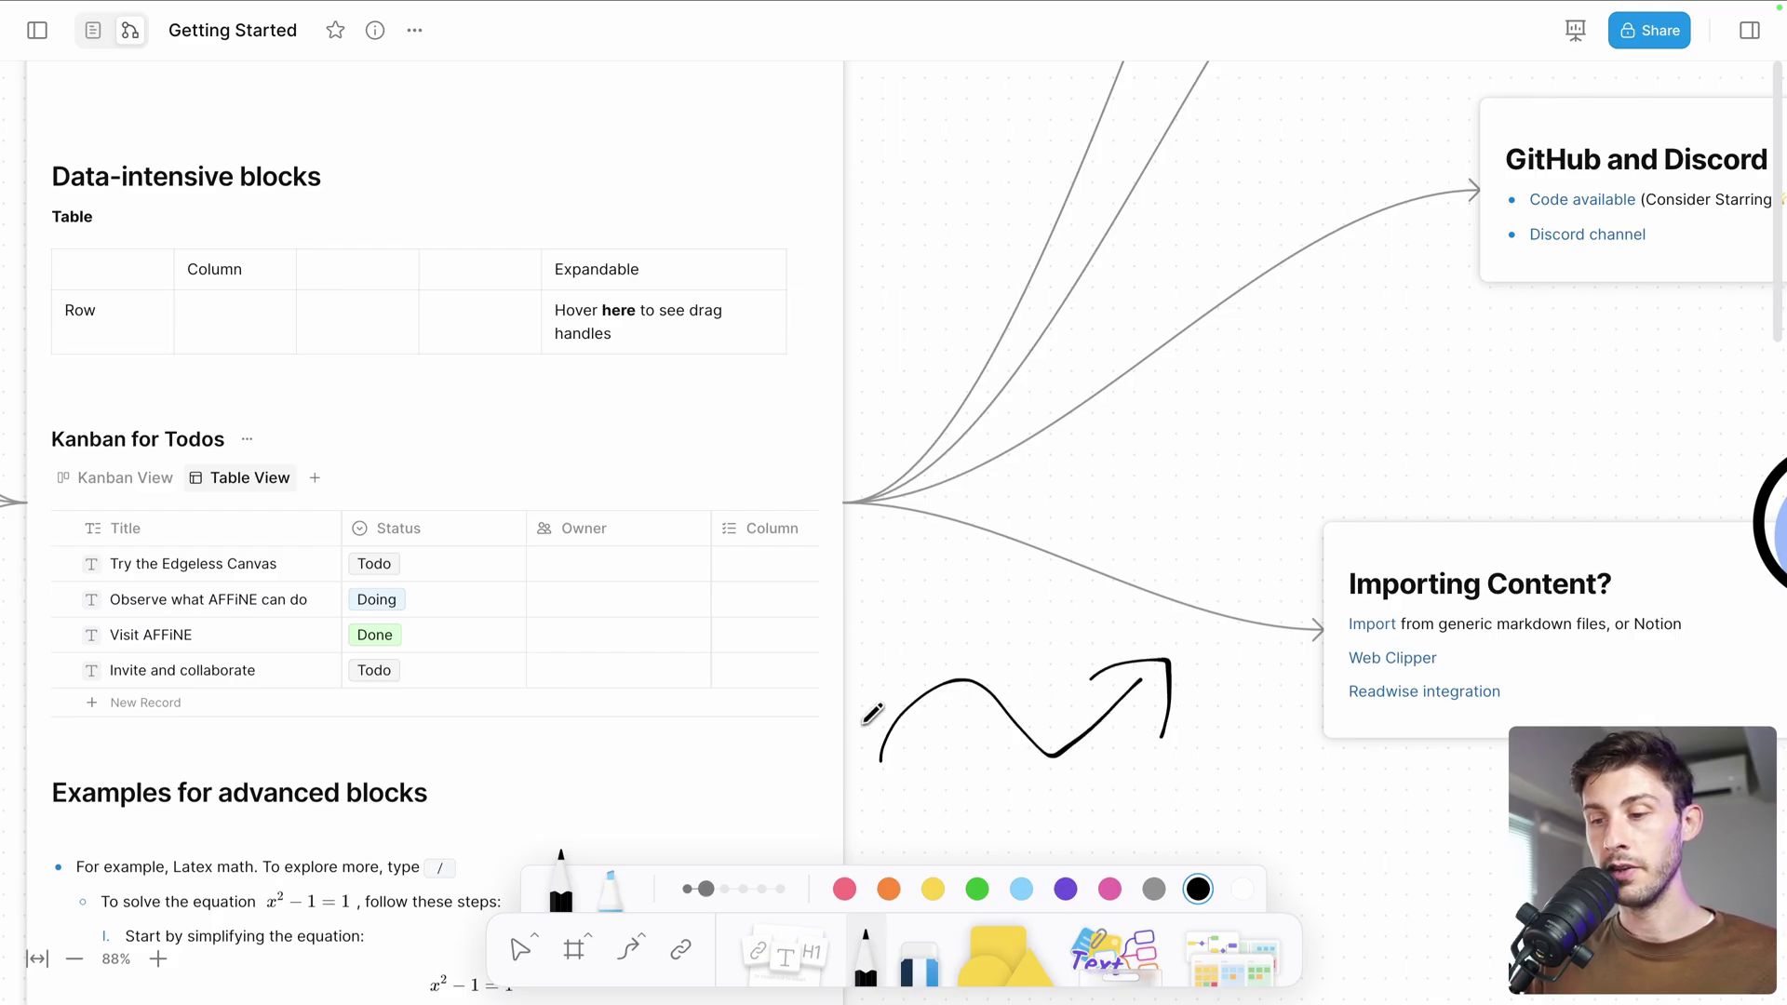
Preview the Shape and Others toolbar options, then go to Download App from the sidebar
left_click(991, 942)
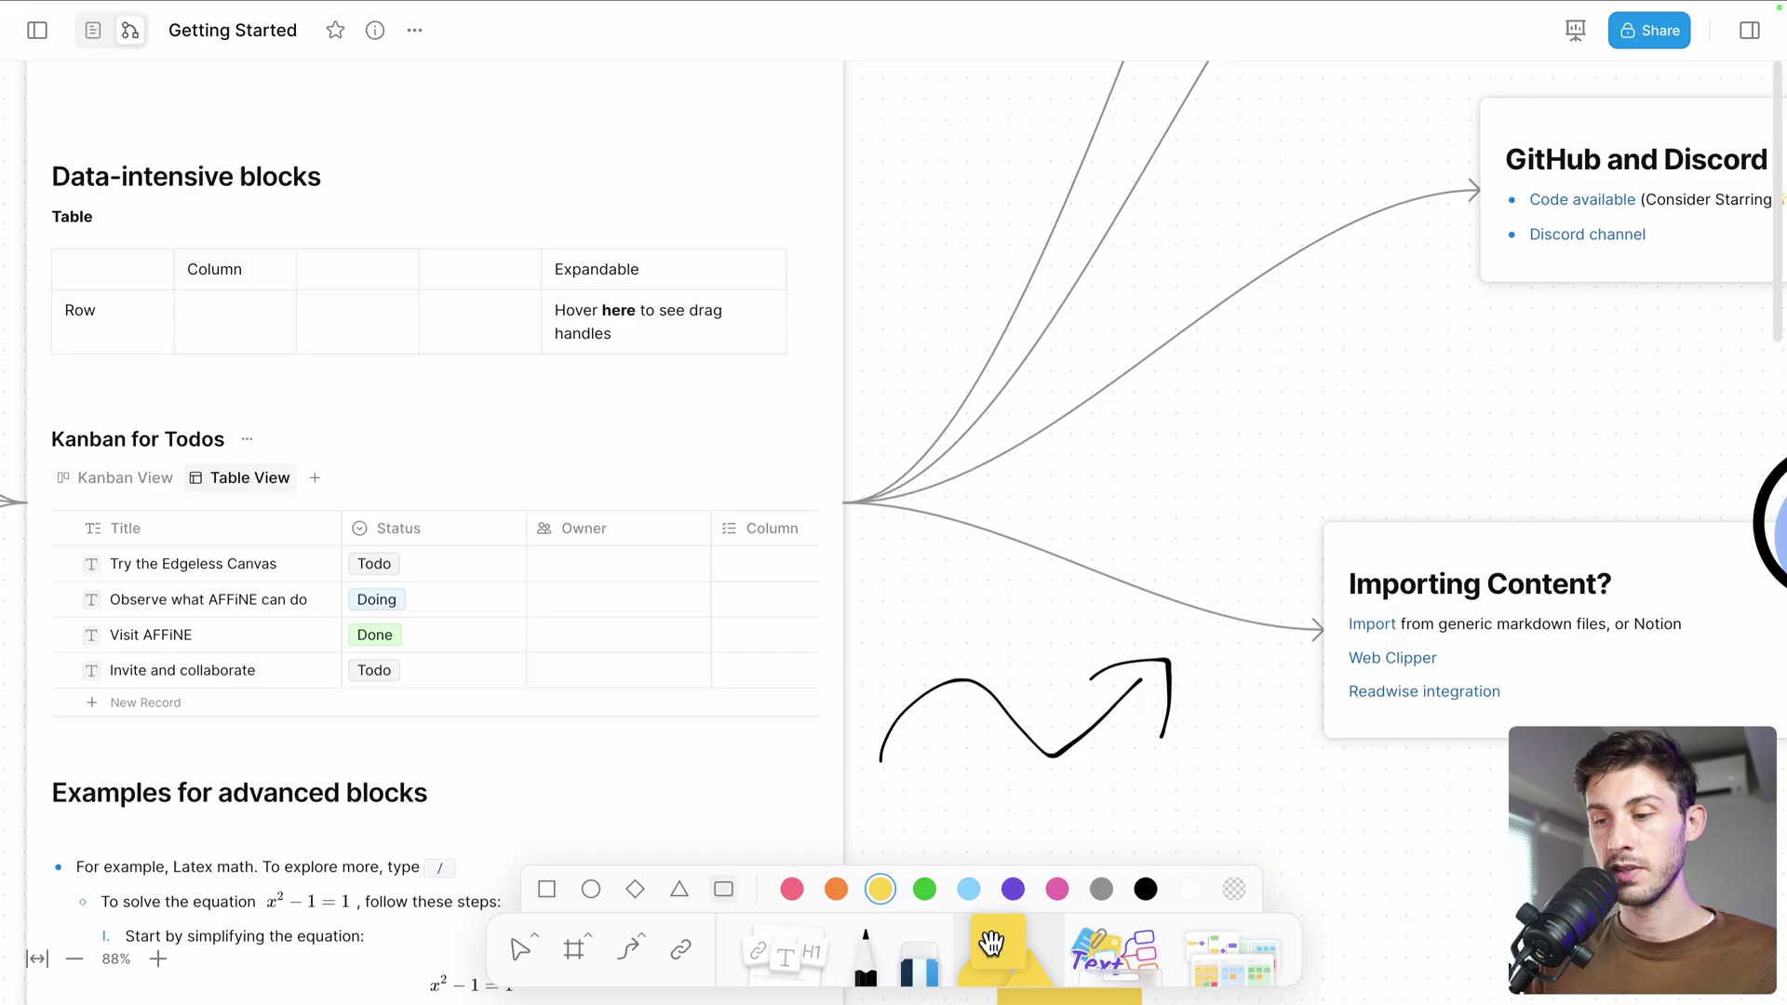
left_click(1114, 949)
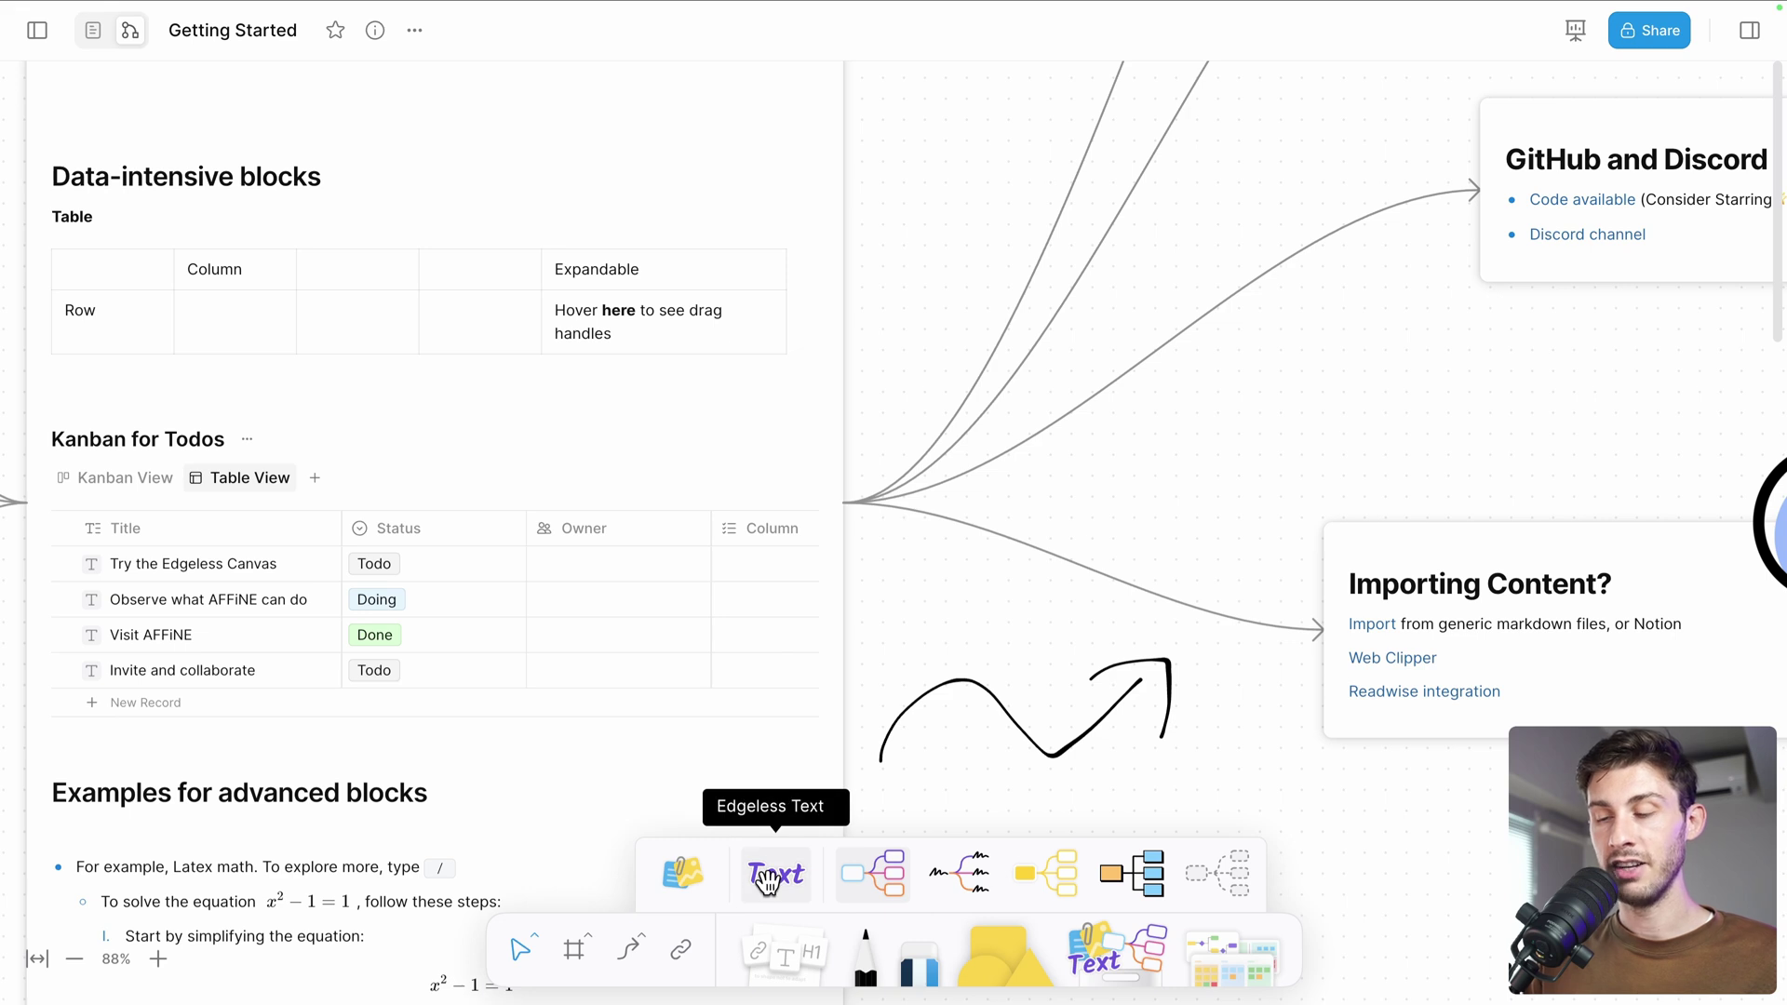
scroll(333, 387, "down", 5)
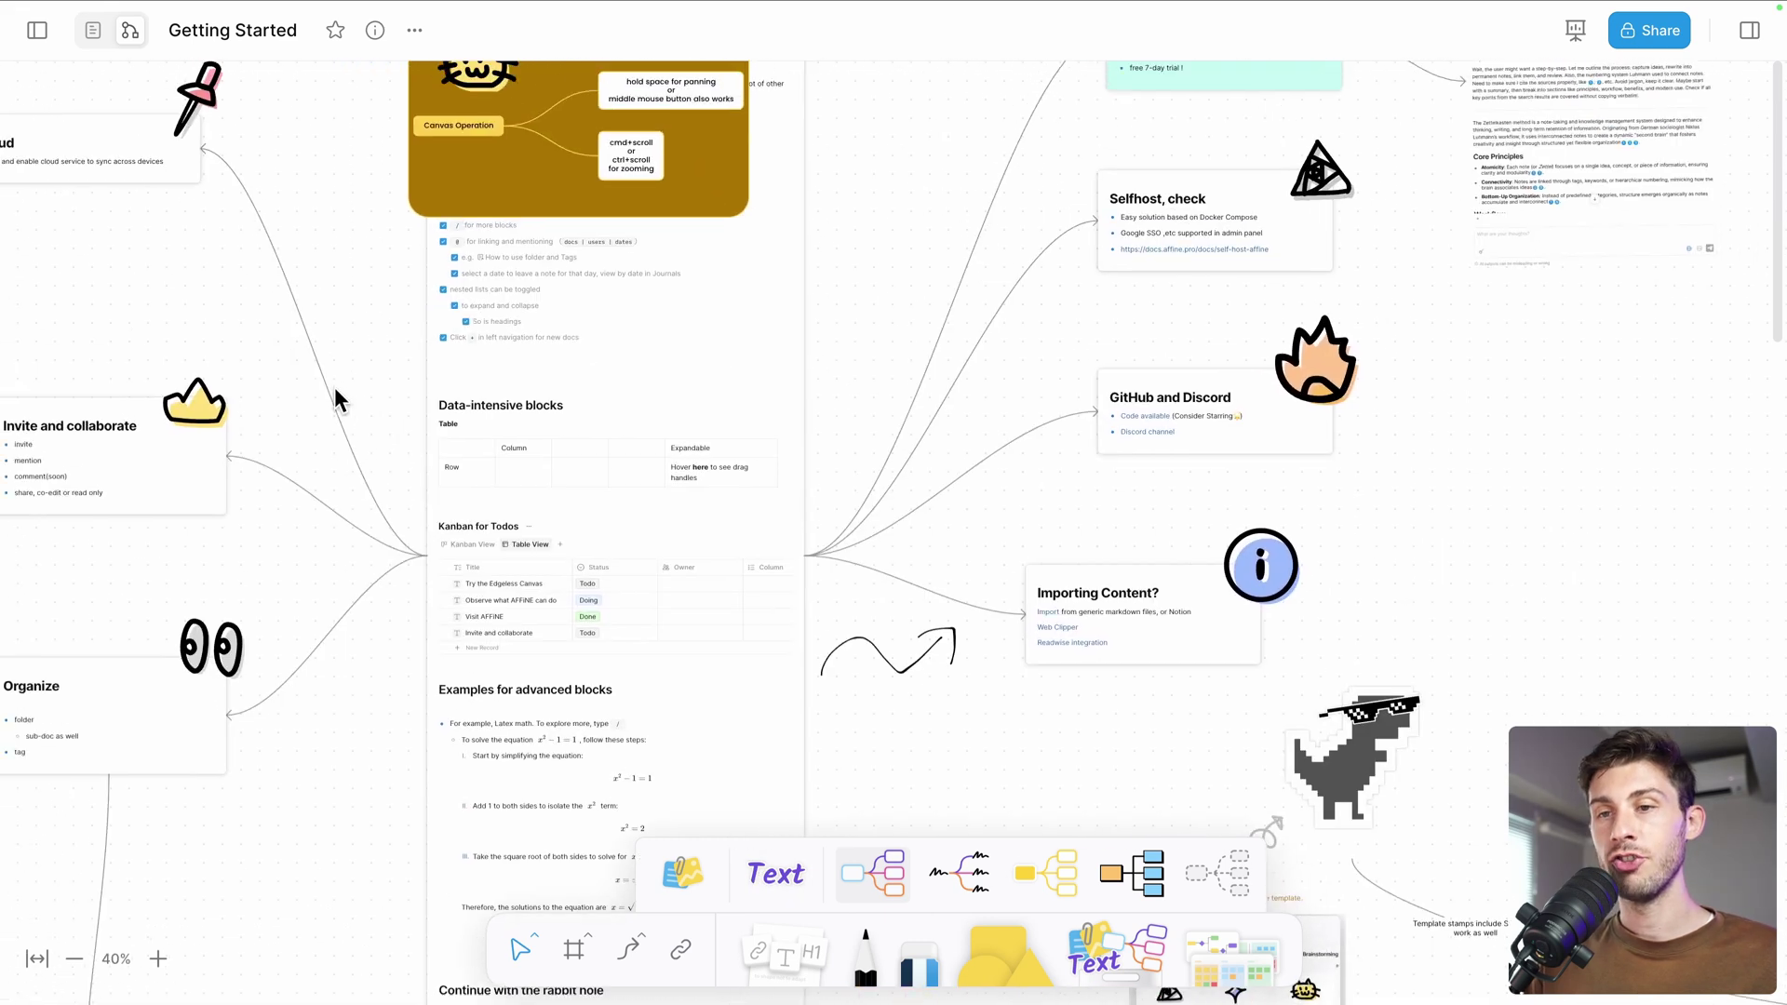
left_click(37, 30)
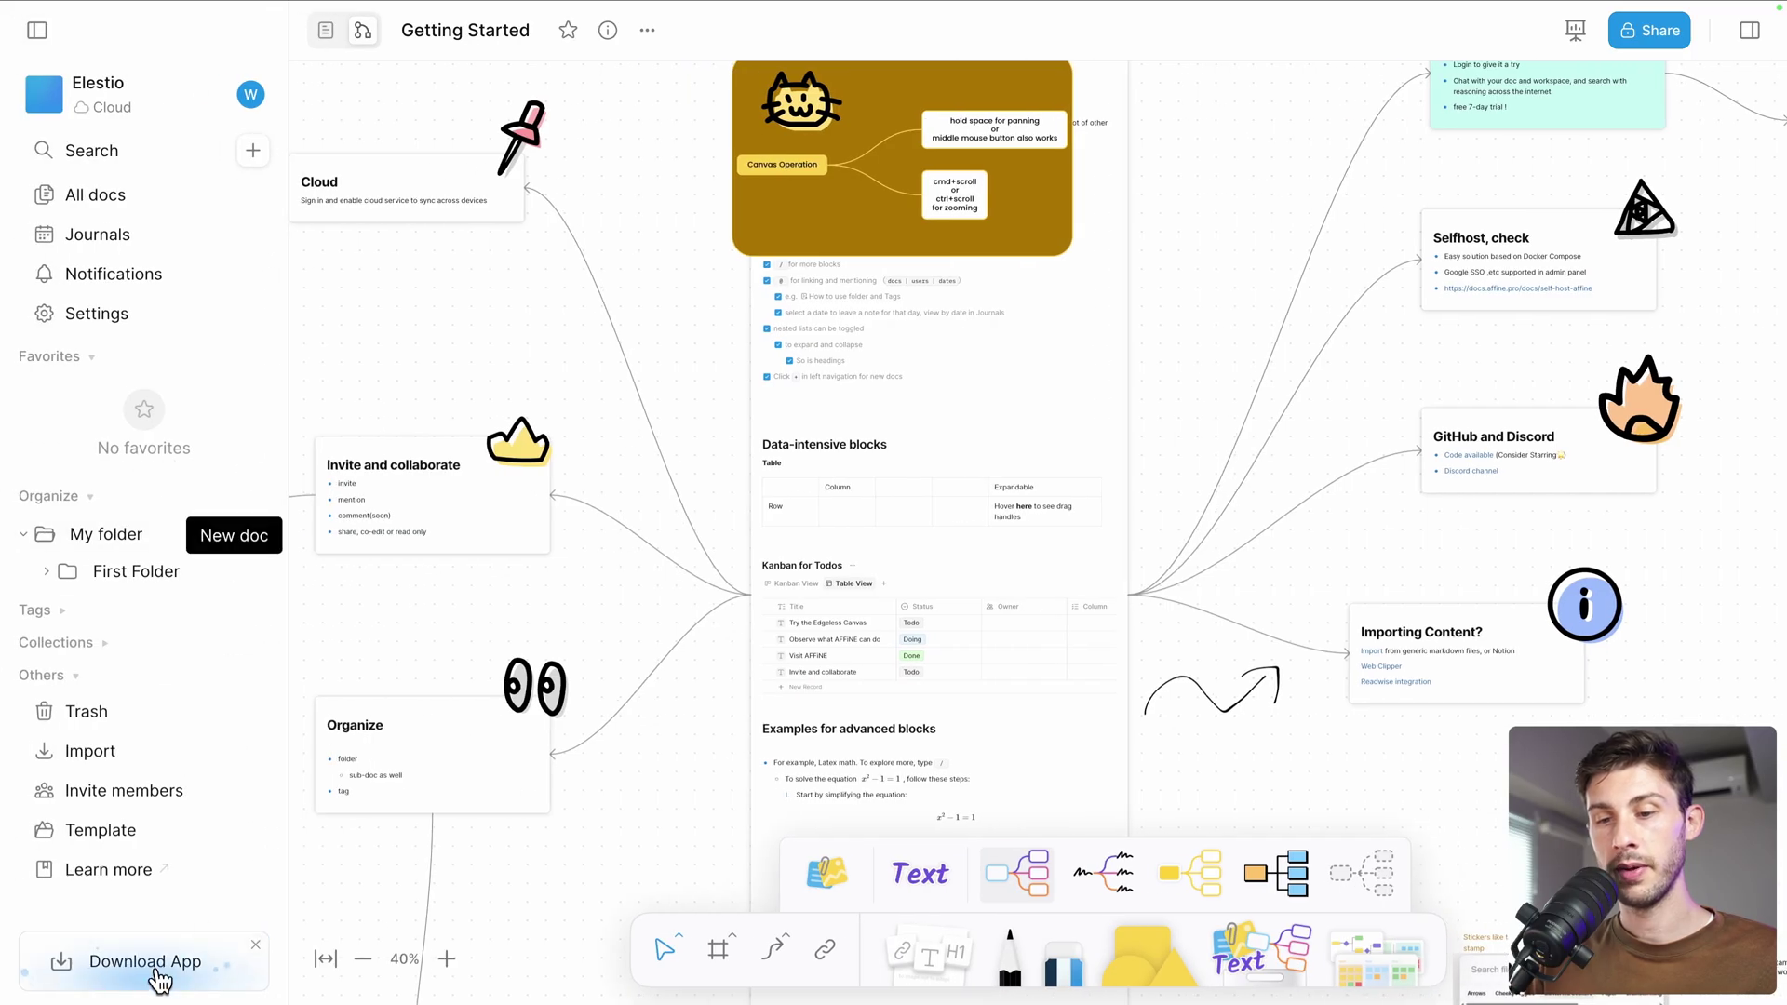
left_click(160, 976)
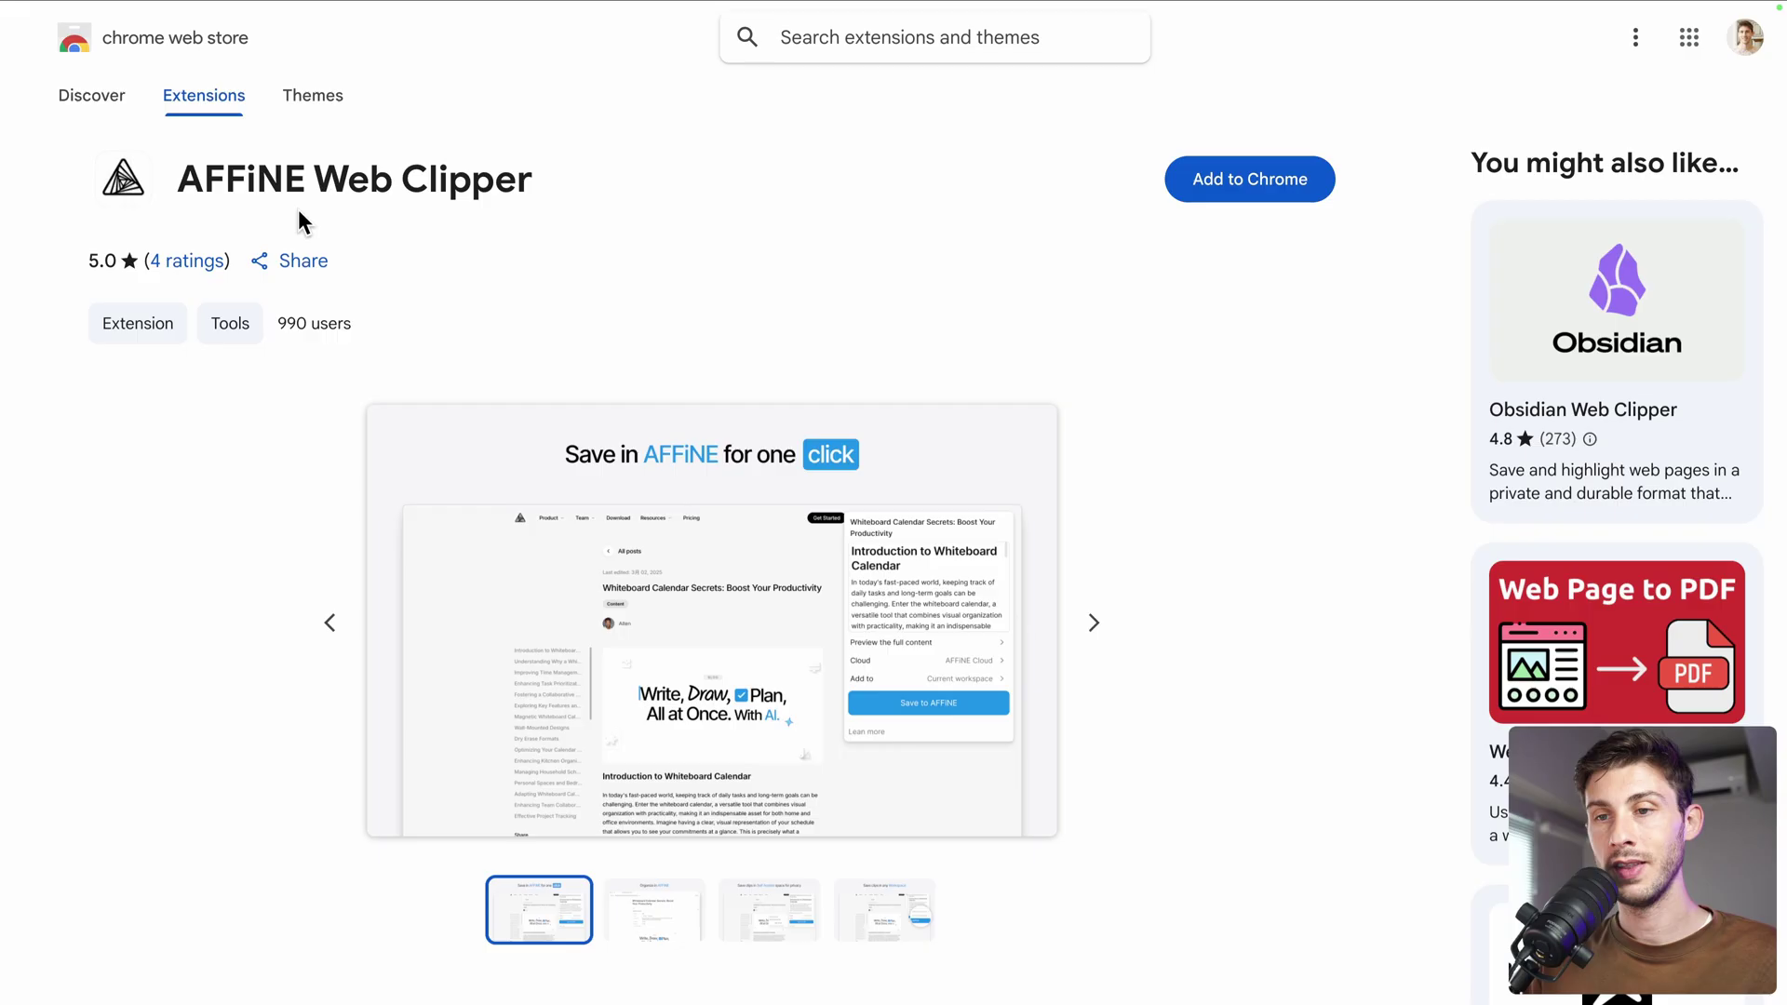
Scroll the AFFiNE Web Clipper Chrome Web Store listing down to its Overview description
scroll(332, 445, "down", 2)
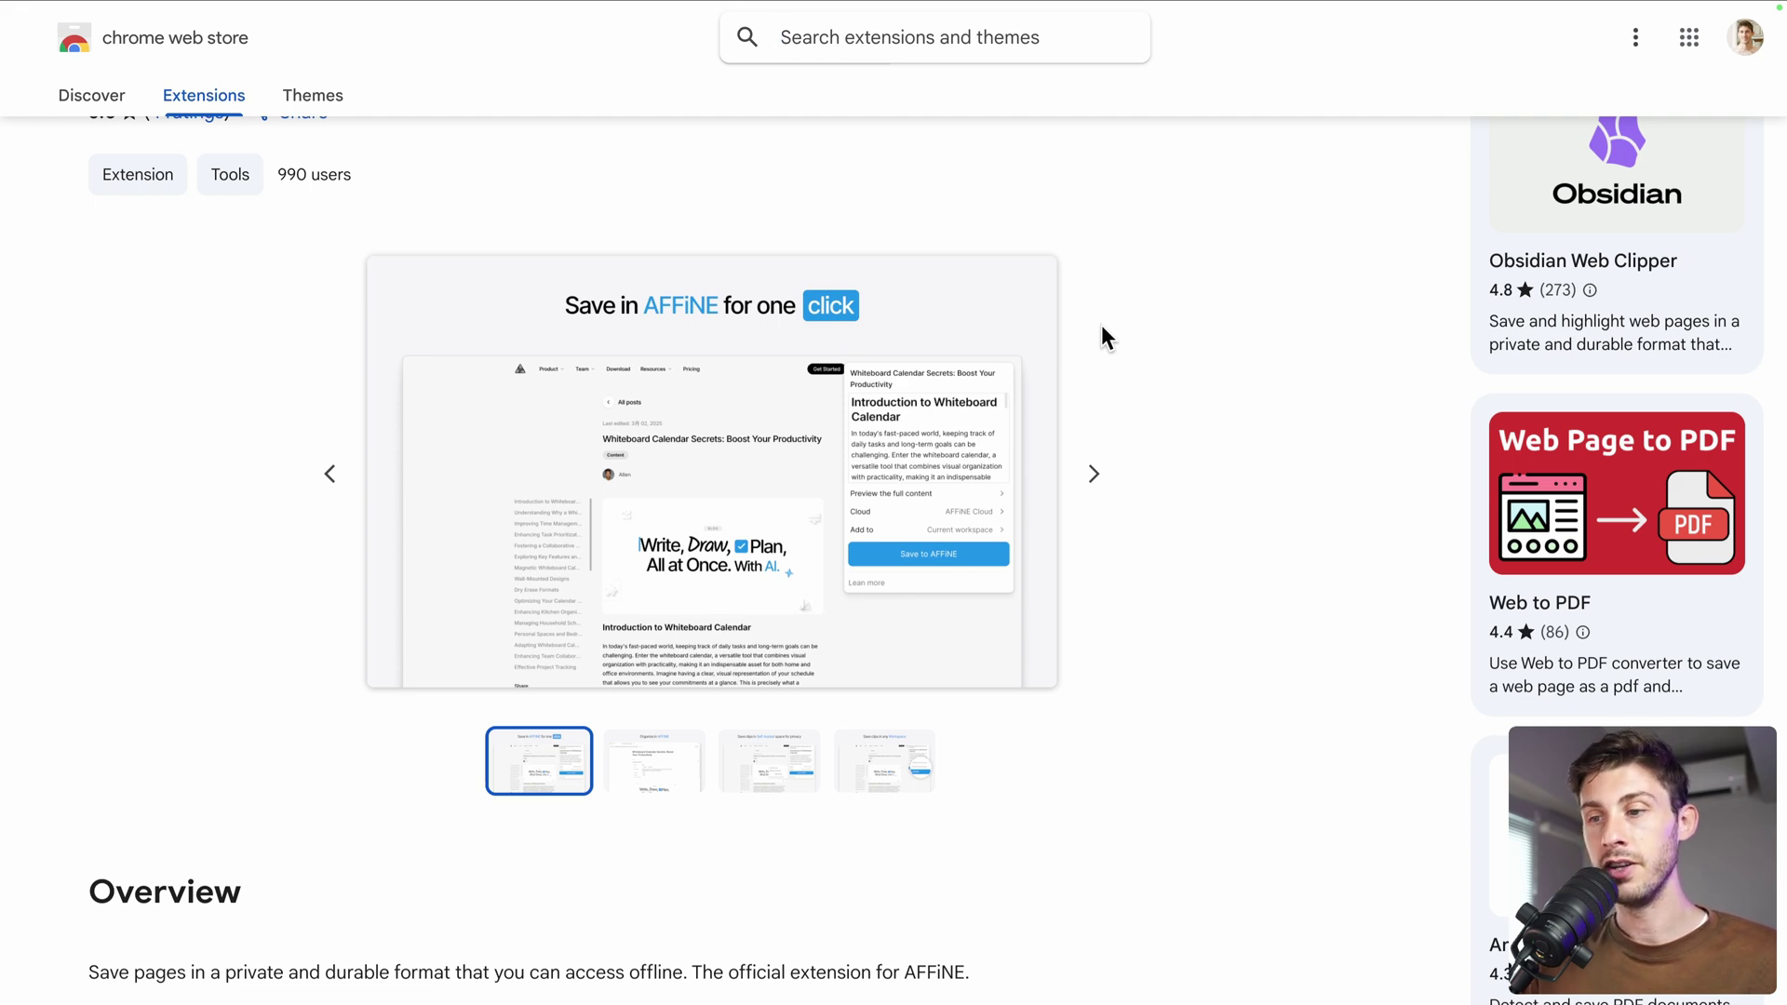
left_click(1336, 204)
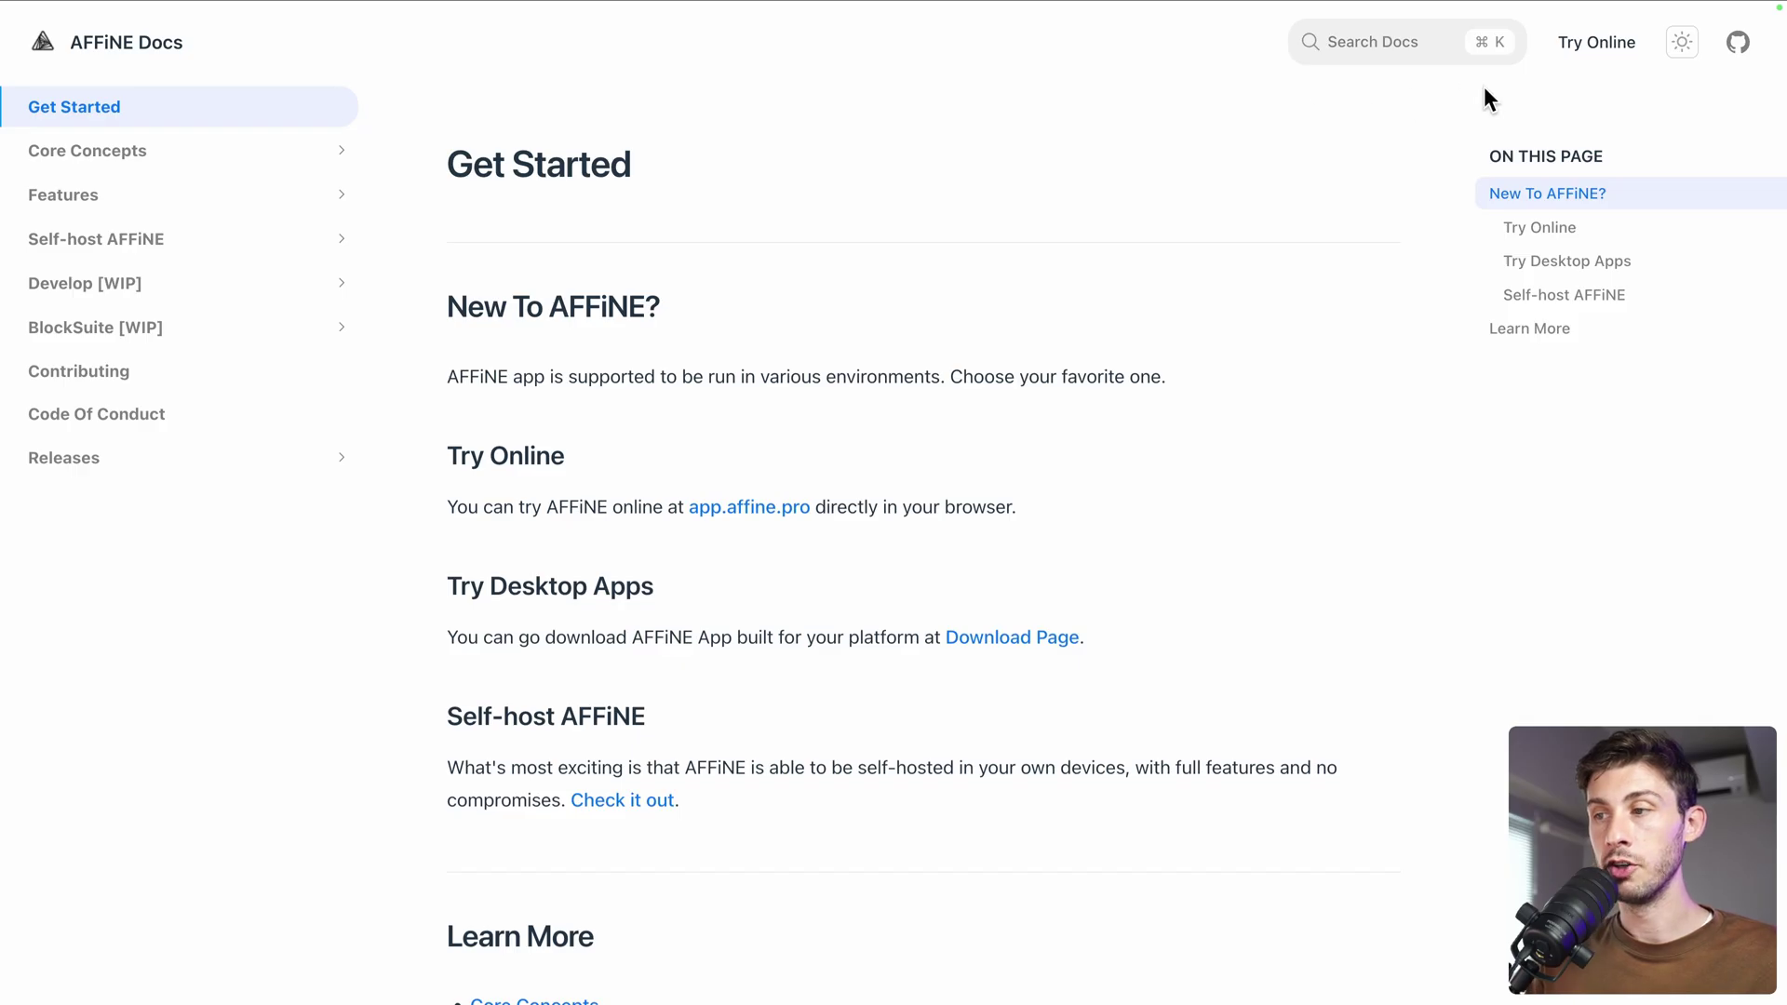
Toggle the AFFiNE Docs Get Started page to dark mode with the sun/moon button
left_click(1683, 43)
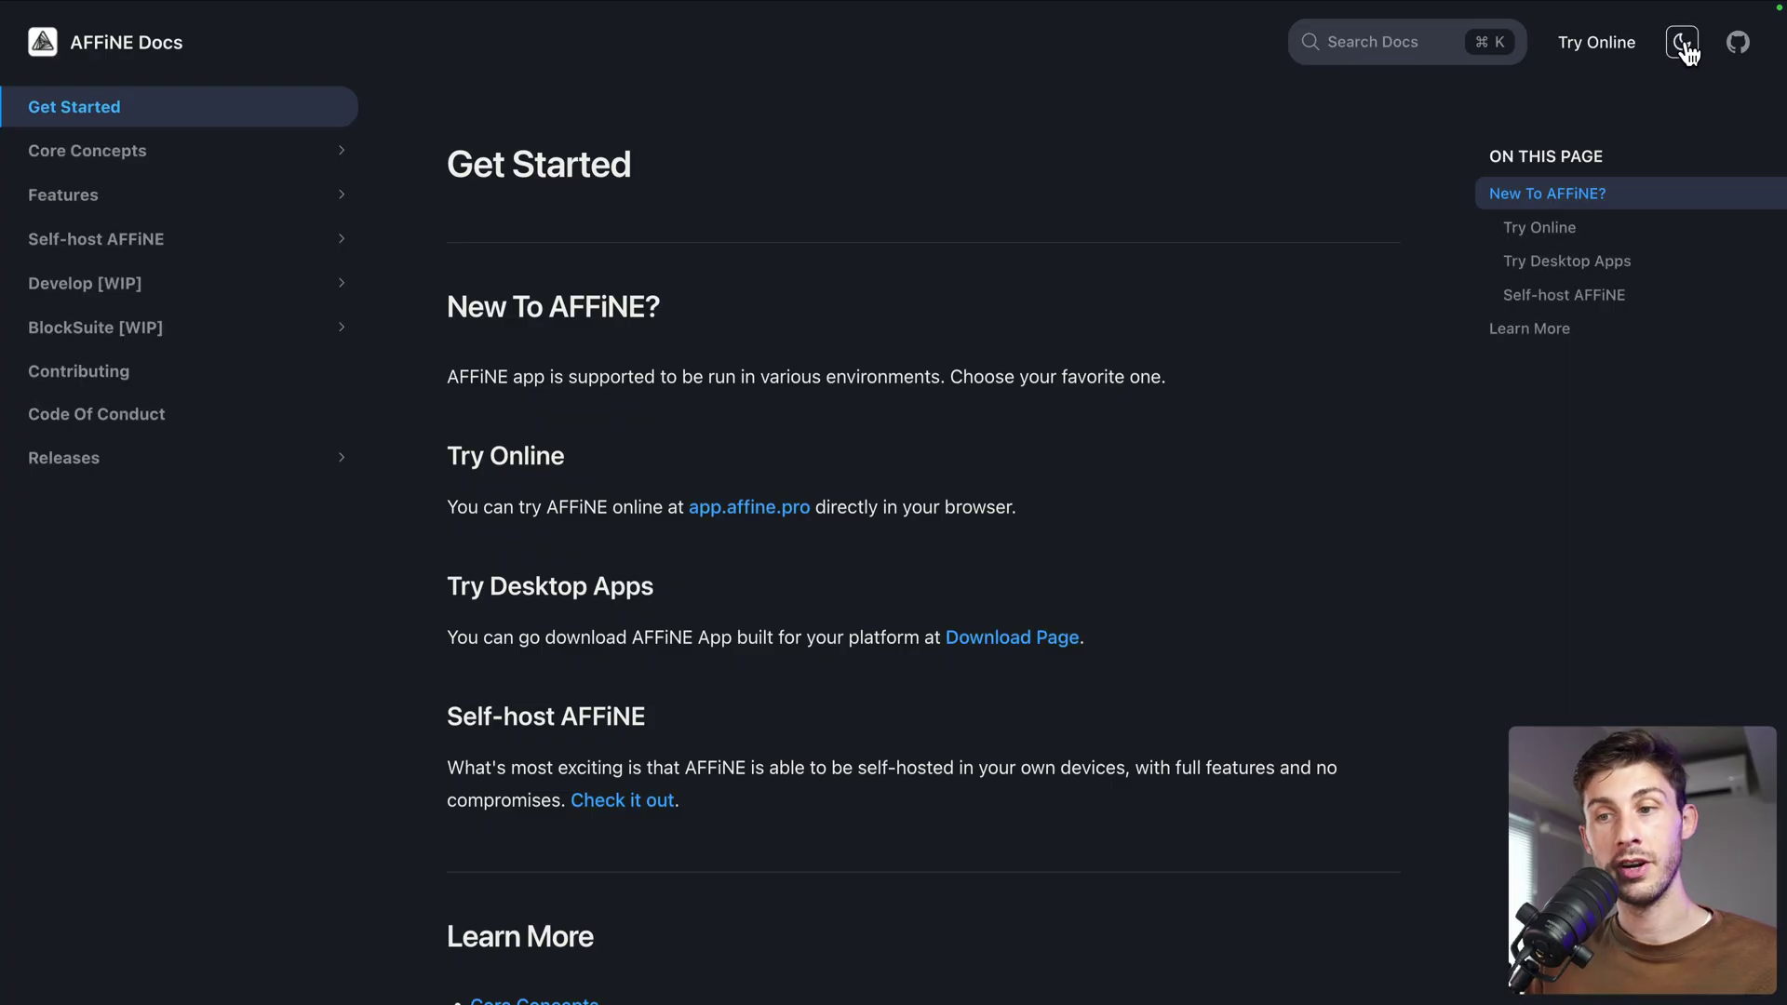